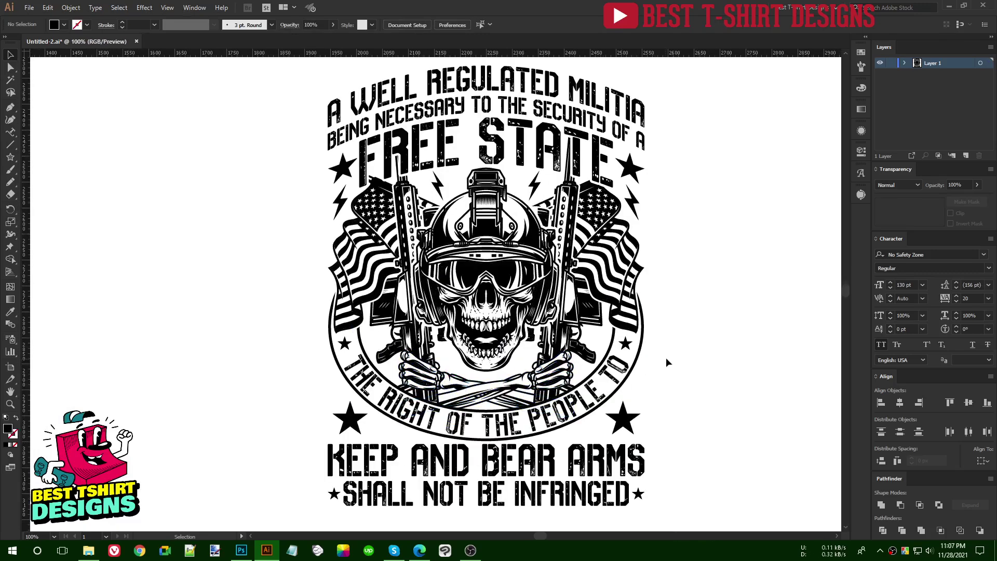
Select the whole T-shirt artwork and expand its appearance and objects into plain shapes.
drag(713, 343, 691, 340)
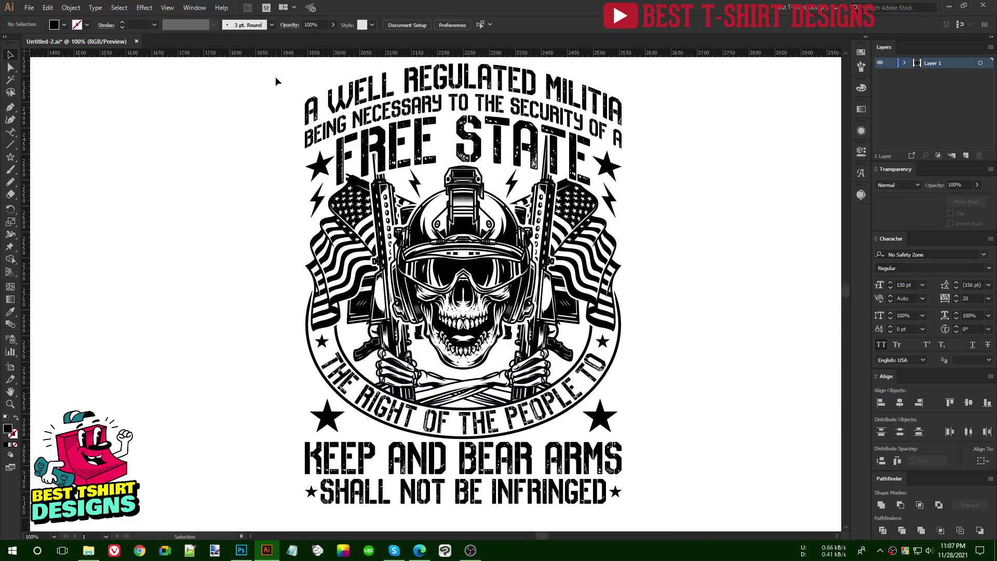
drag(631, 463, 657, 513)
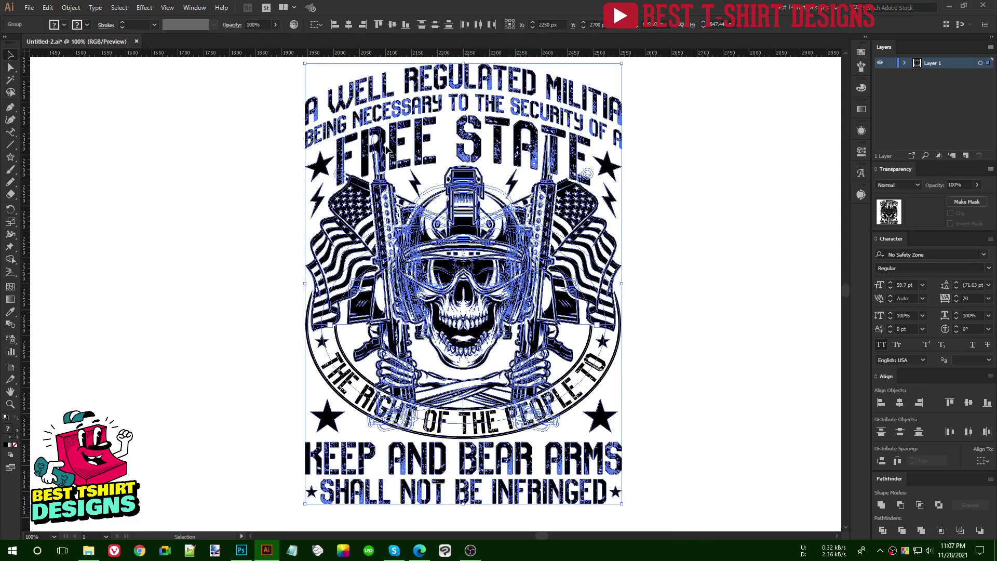
click(71, 7)
click(83, 127)
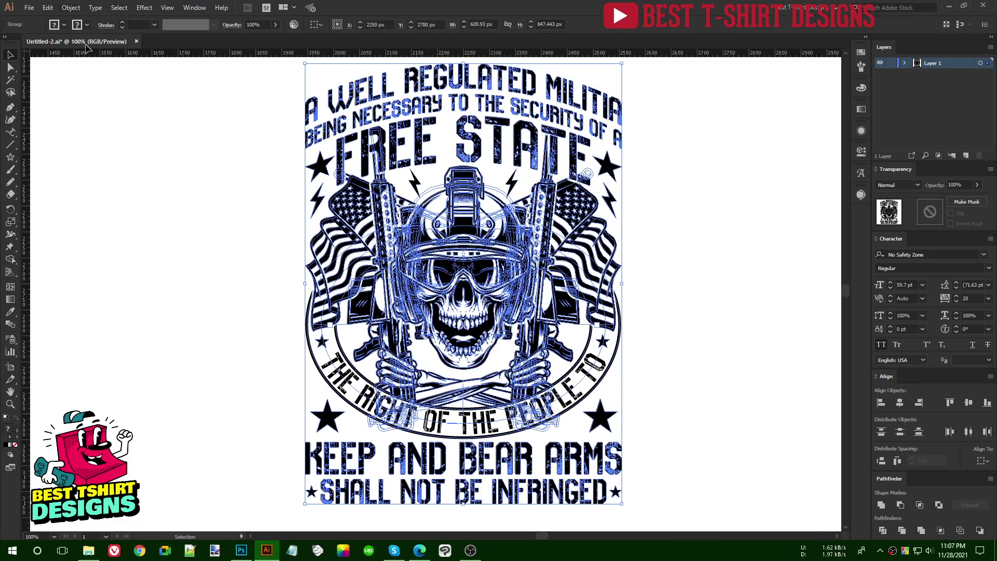
click(69, 8)
click(83, 117)
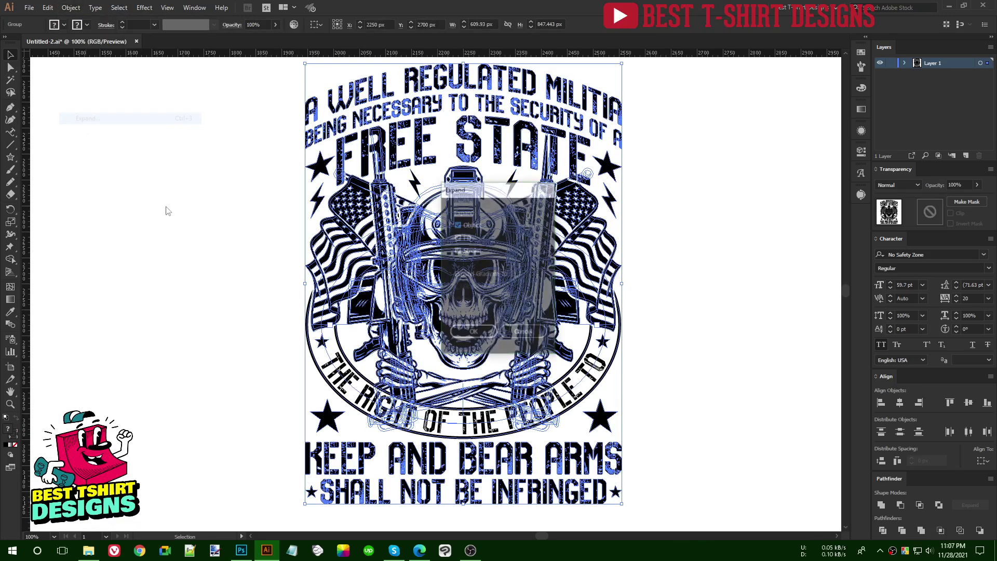
click(472, 333)
Expand the selected artwork again with both Fill and Stroke enabled.
click(71, 7)
click(83, 117)
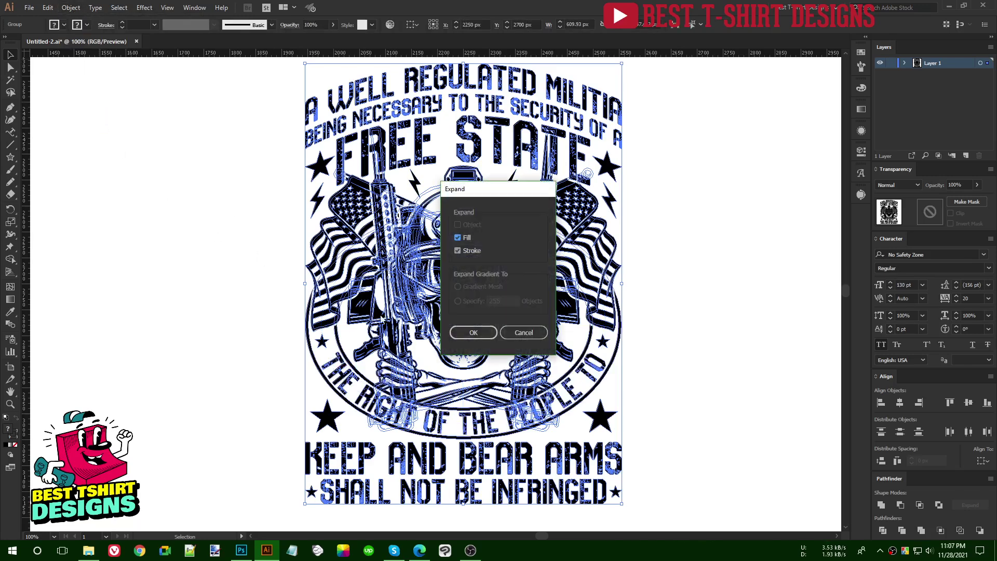
click(465, 333)
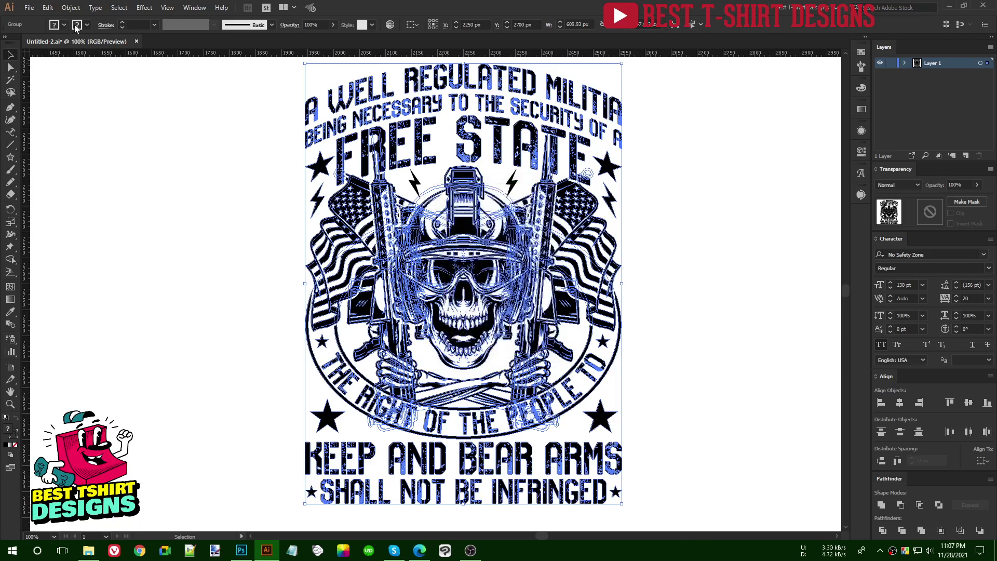
click(71, 7)
click(83, 119)
click(470, 336)
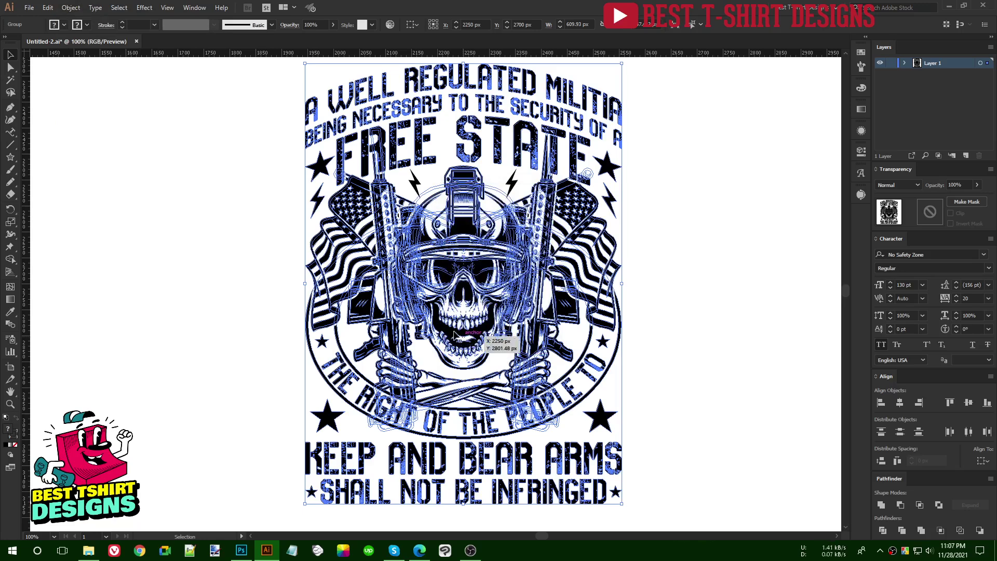
Set the stroke of the entire selected artwork to none and deselect it.
click(81, 25)
click(7, 42)
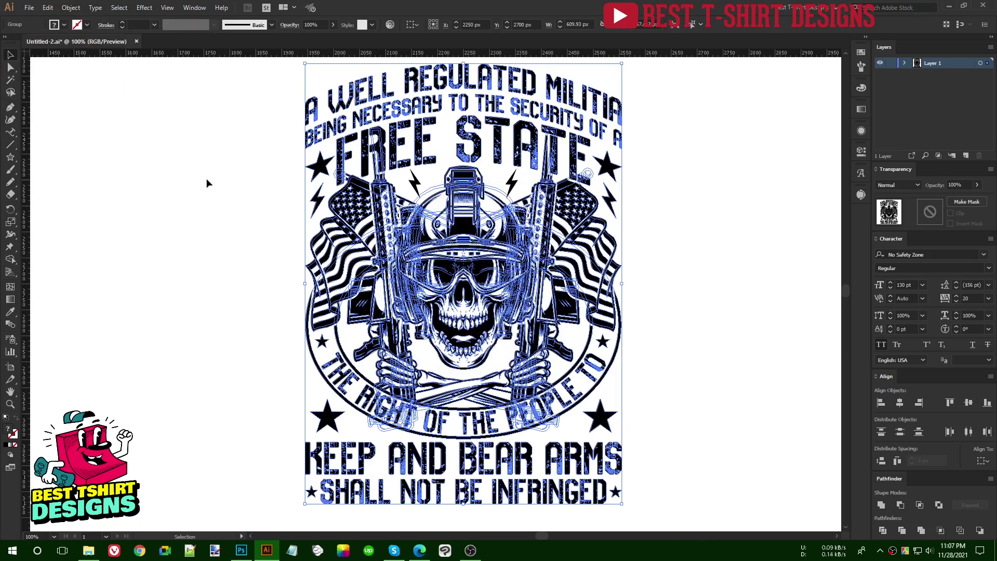
click(179, 149)
drag(215, 160, 659, 407)
click(697, 344)
scroll(494, 148, up, 1)
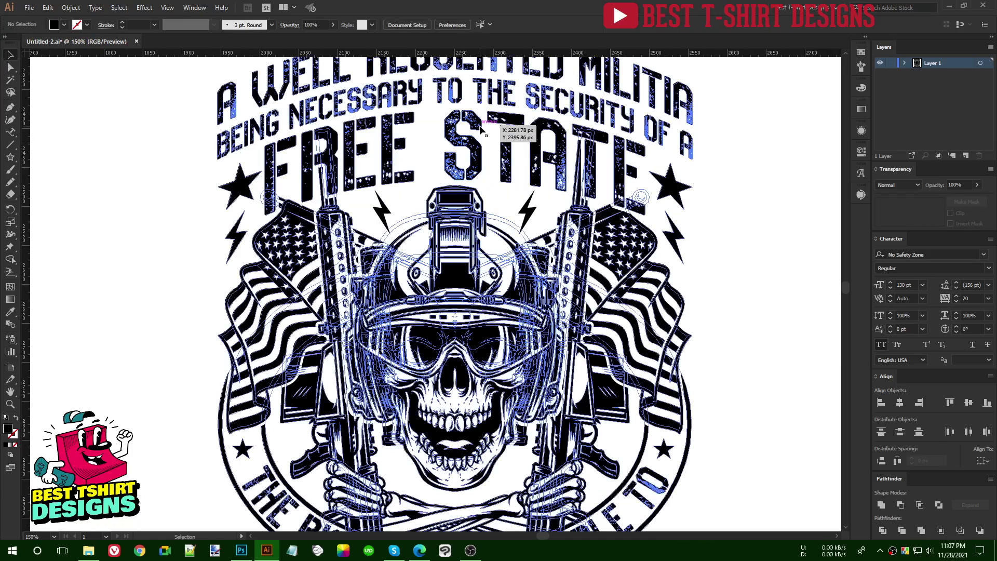
Isolate the upper text group and fill "A WELL REGULATED MILITIA" and "FREE STATE" with dark red.
double_click(494, 148)
scroll(497, 183, up, 1)
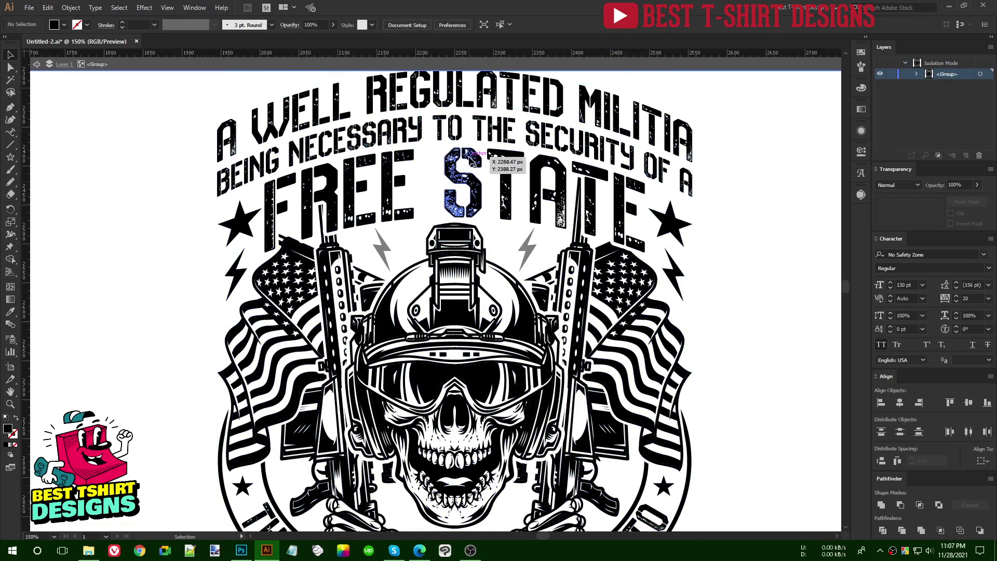
click(470, 157)
double_click(470, 157)
click(471, 157)
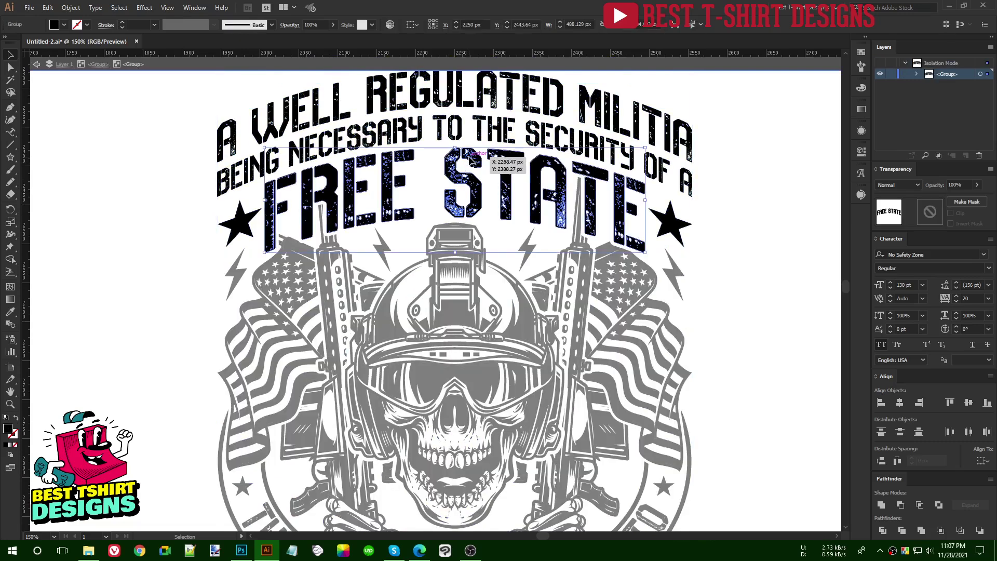
scroll(462, 148, up, 2)
shift+click(458, 142)
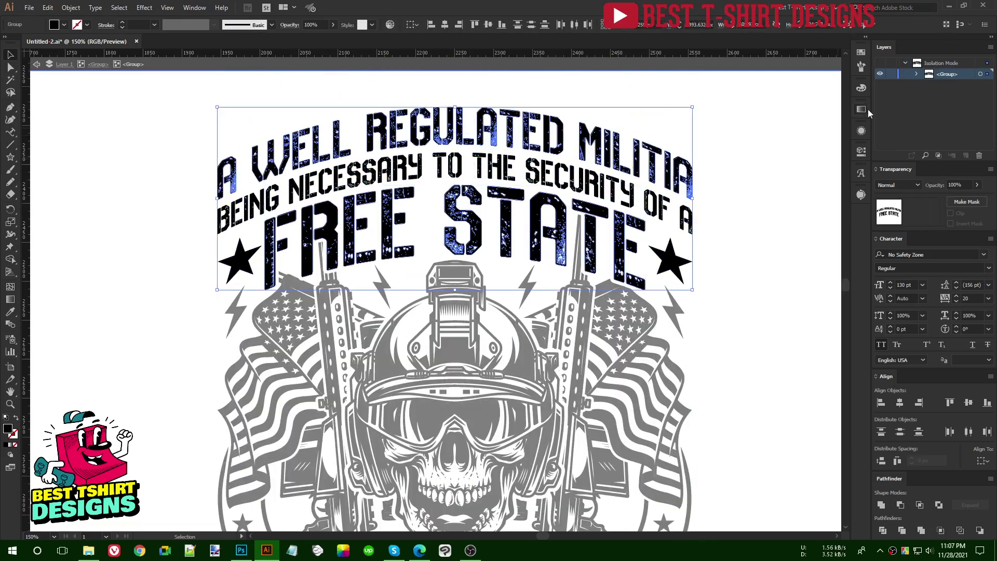
click(862, 54)
click(801, 81)
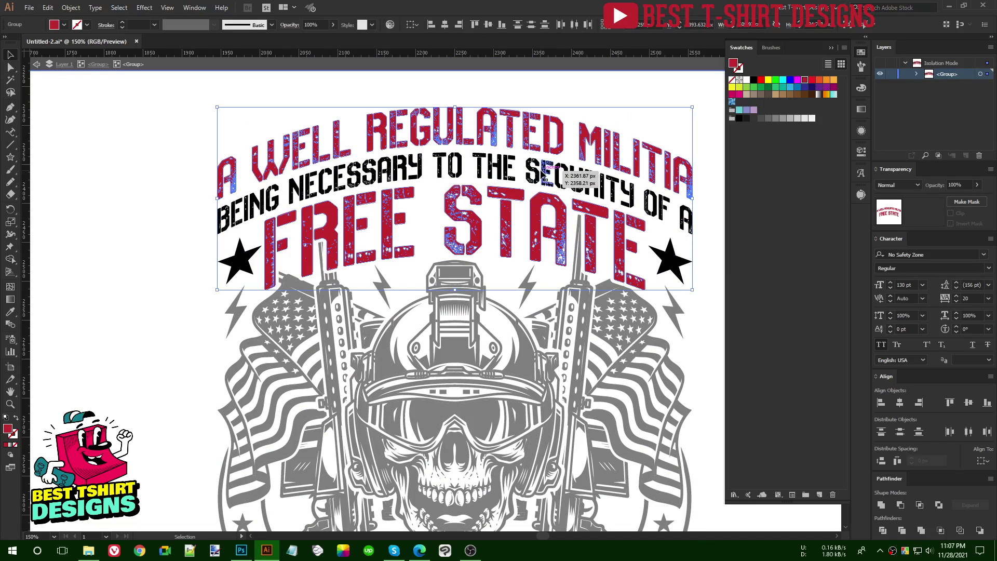
Fill "BEING NECESSARY TO THE SECURITY OF A" and the two stars beside "FREE STATE" with light blue, and leave isolation mode.
click(572, 176)
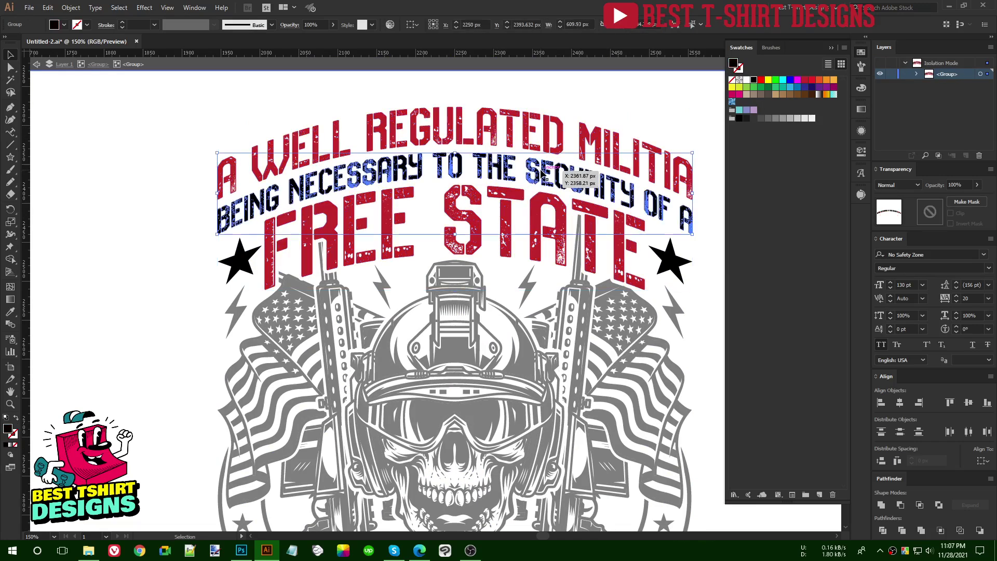
click(790, 88)
click(166, 176)
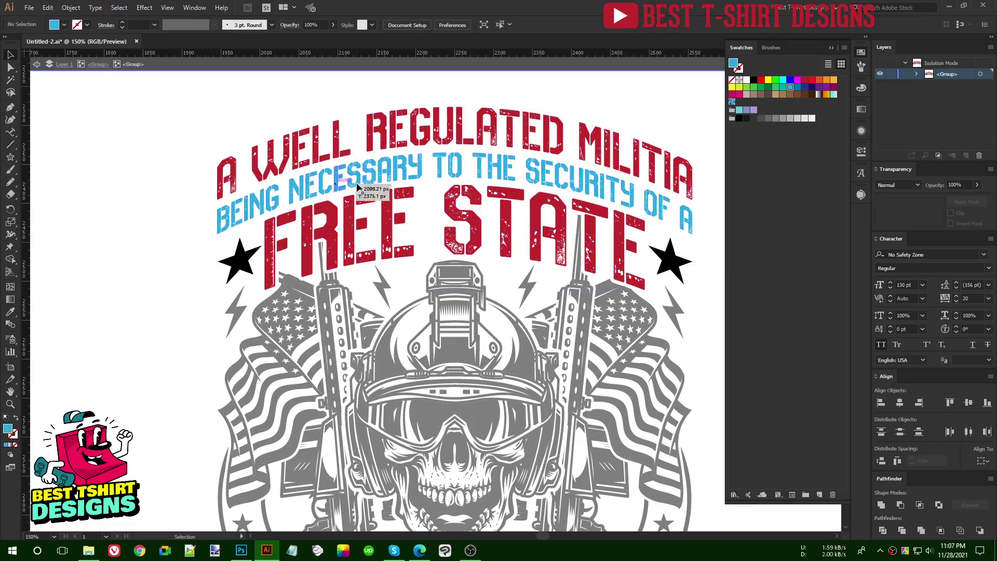
click(240, 263)
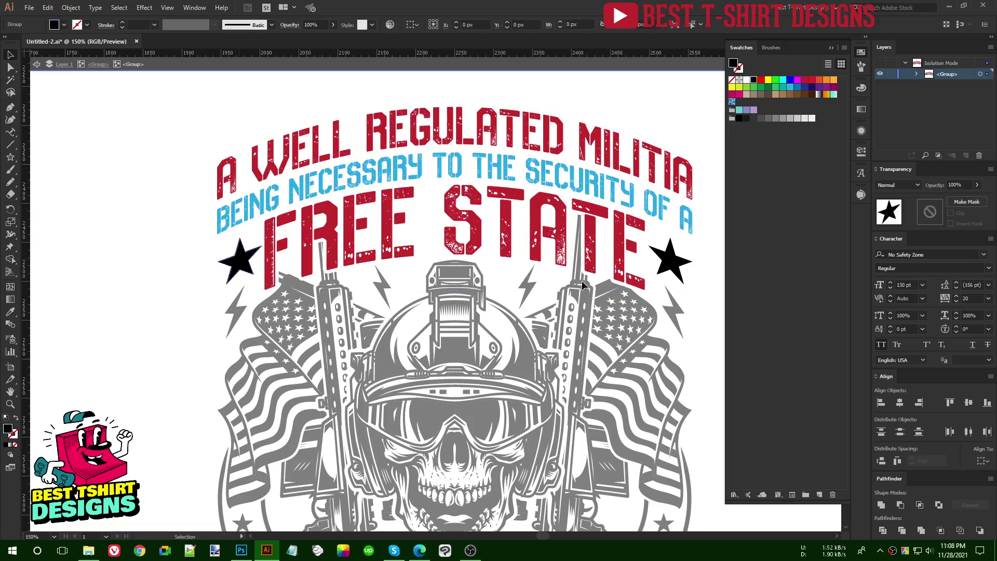
shift+click(671, 269)
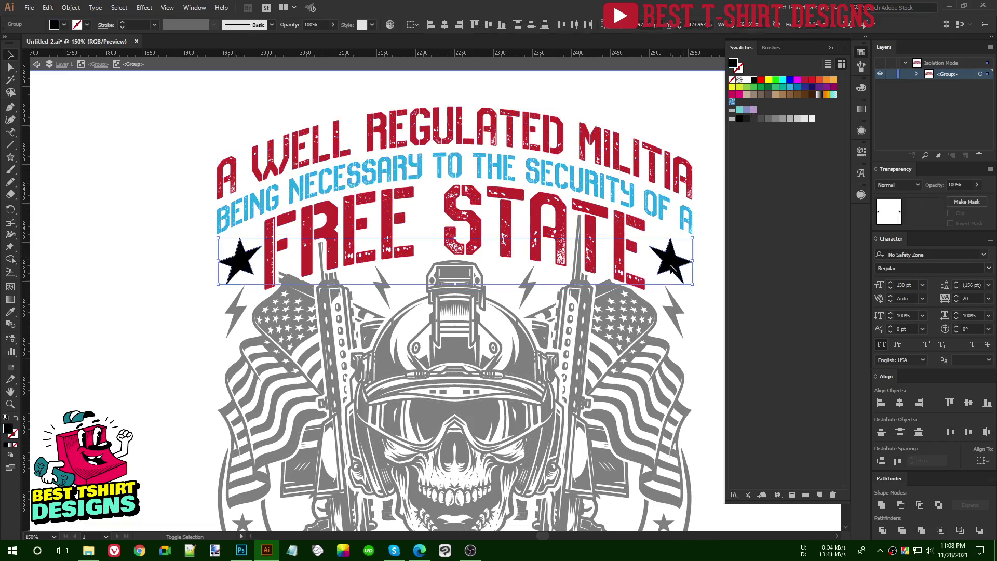
click(790, 88)
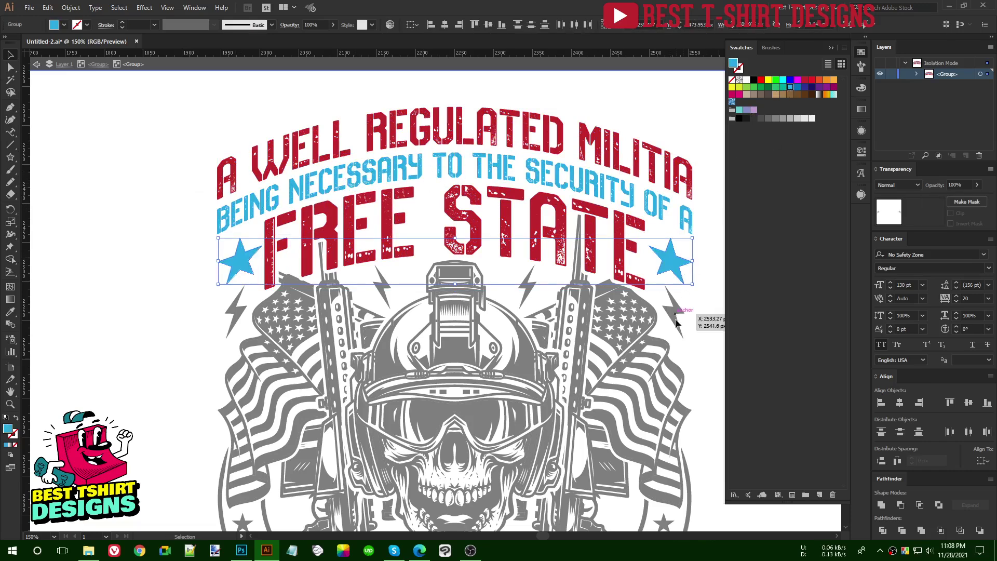
click(537, 288)
key(ctrl+minus)
double_click(646, 281)
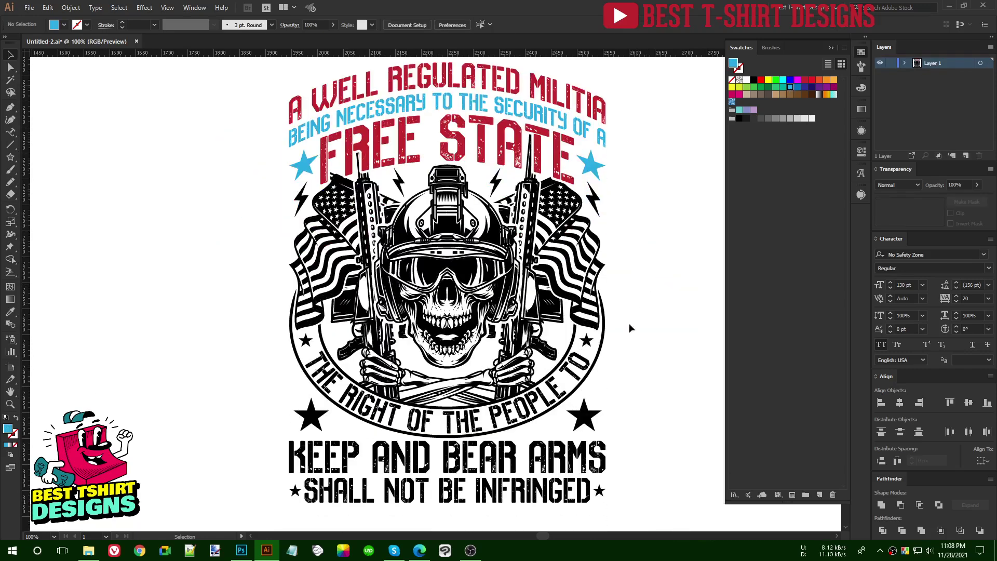
Fill "KEEP AND BEAR ARMS" with dark red and "SHALL NOT BE INFRINGED" with light blue inside their groups.
double_click(515, 461)
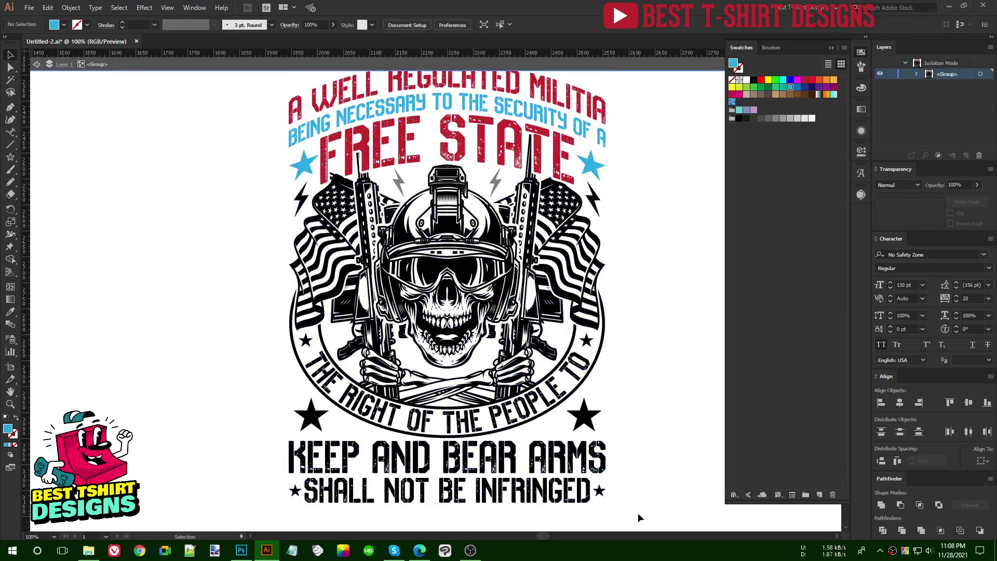
click(515, 461)
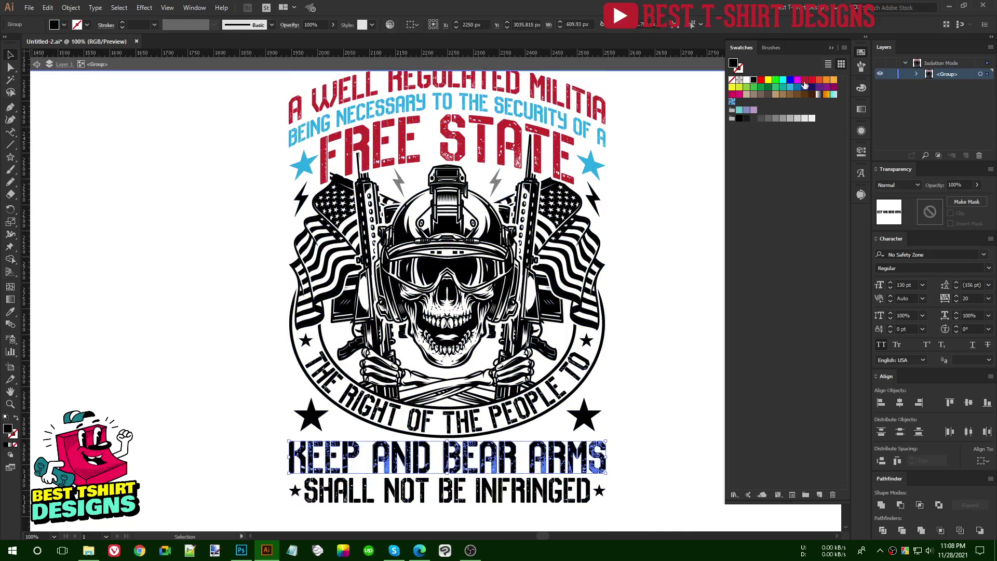
click(803, 81)
click(576, 487)
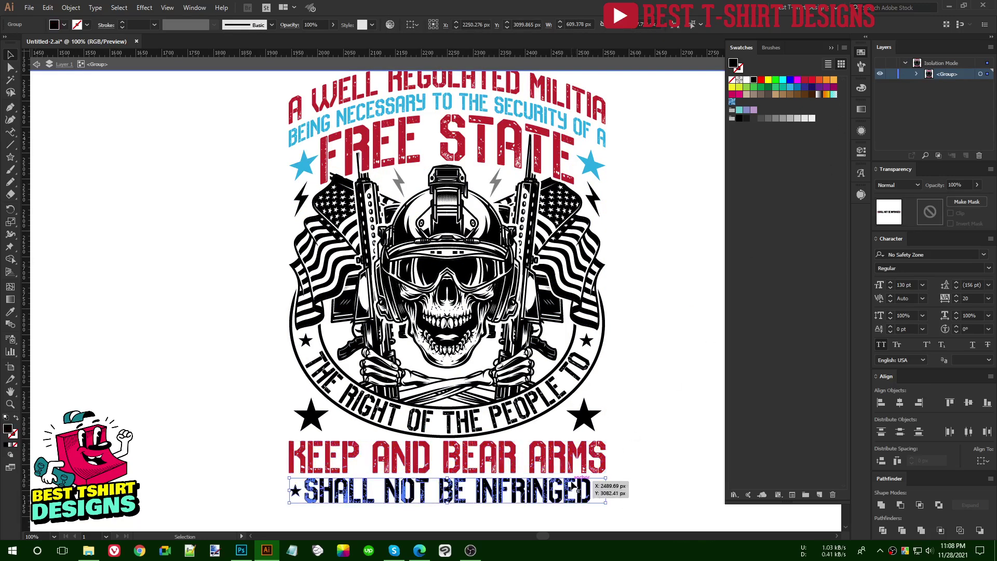
double_click(564, 496)
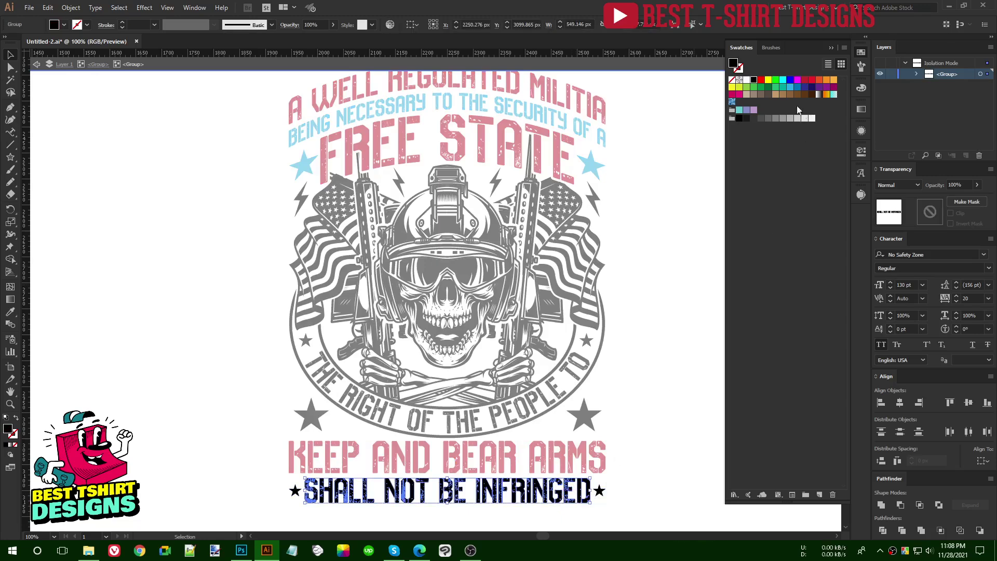
click(792, 89)
Fill the two small stars flanking "SHALL NOT BE INFRINGED" with dark red and leave isolation mode.
click(599, 491)
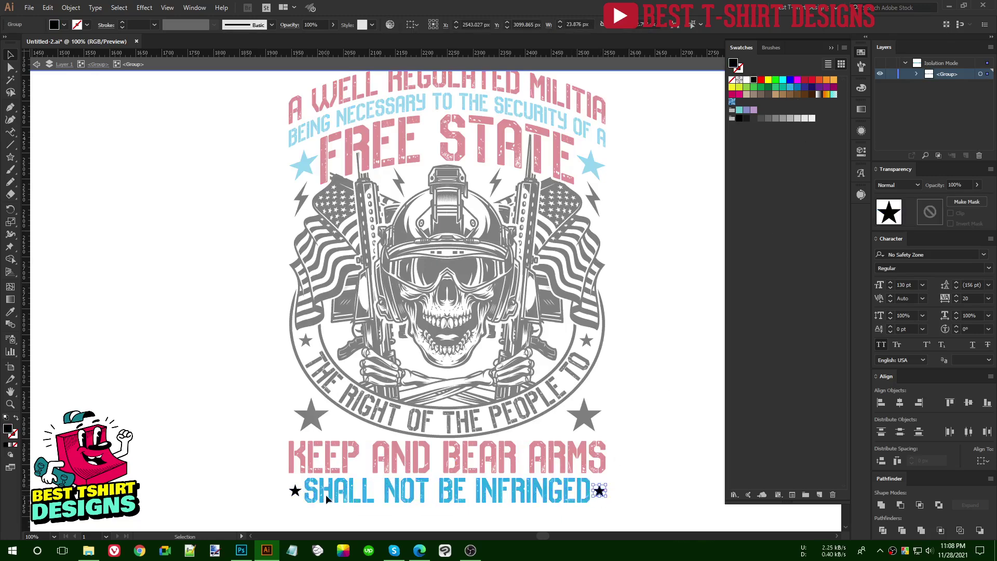
shift+click(299, 496)
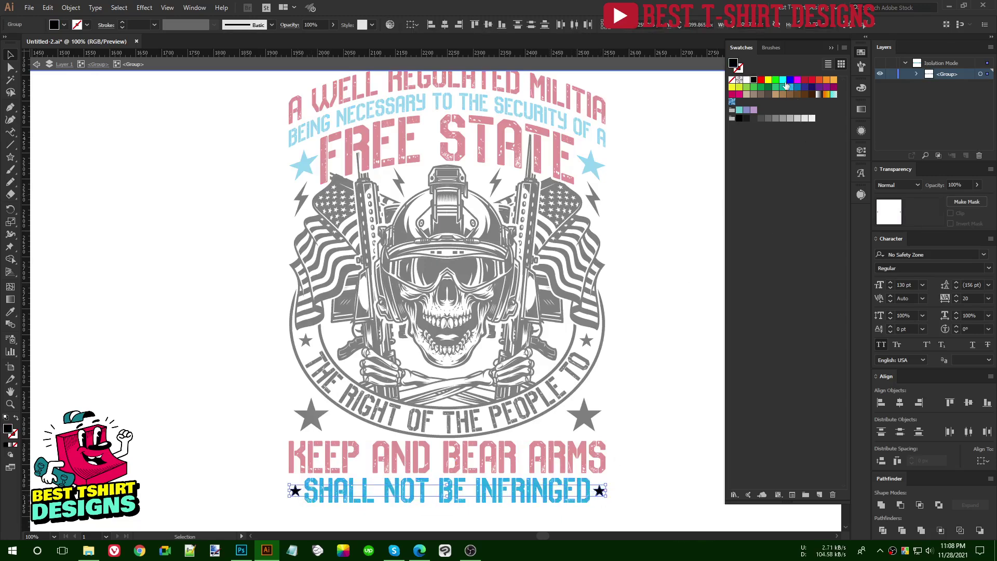
click(807, 81)
click(658, 382)
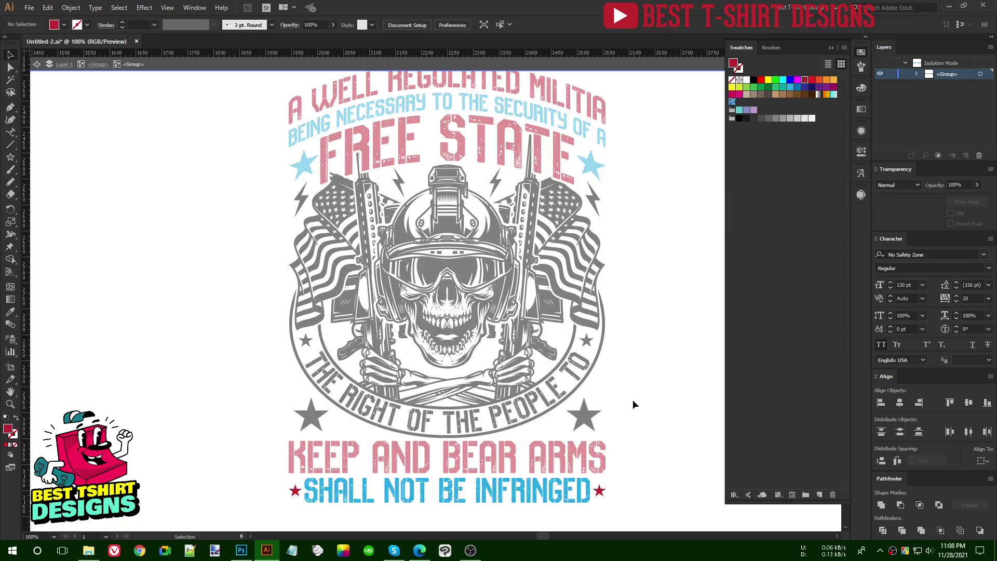
double_click(633, 399)
Isolate the artwork group and fill the two large stars above "KEEP AND BEAR ARMS" with light blue.
click(583, 420)
double_click(589, 419)
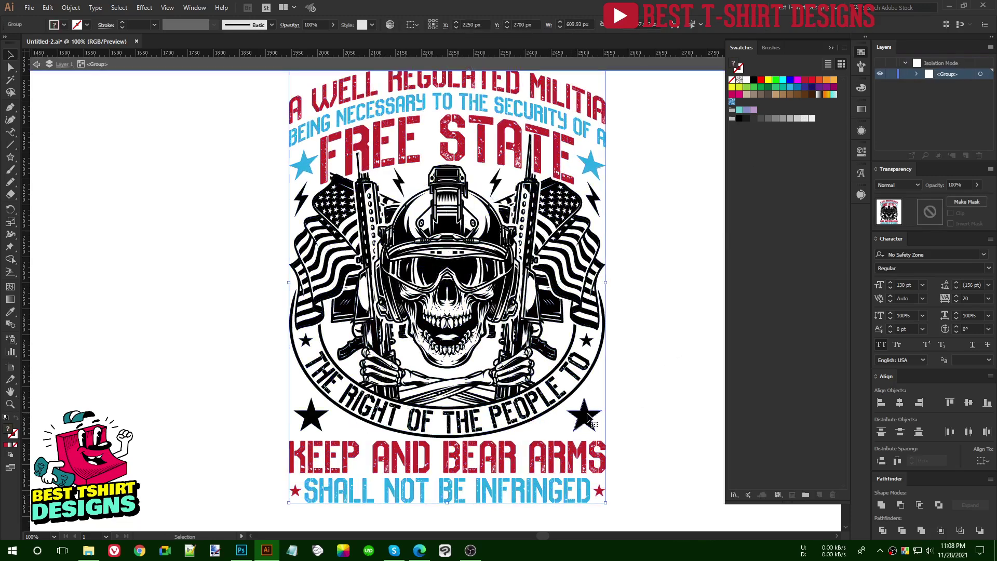
click(595, 422)
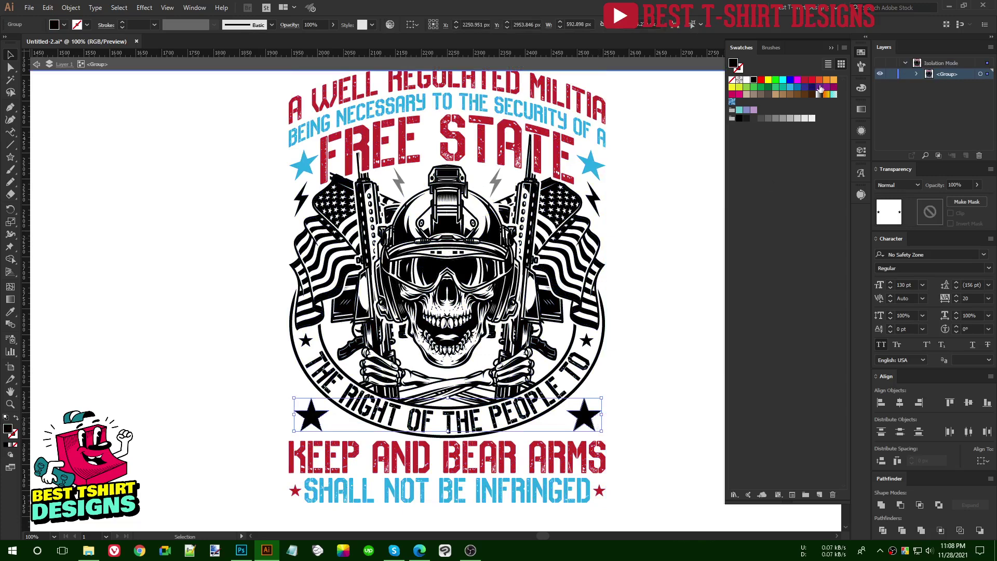
click(798, 79)
click(804, 80)
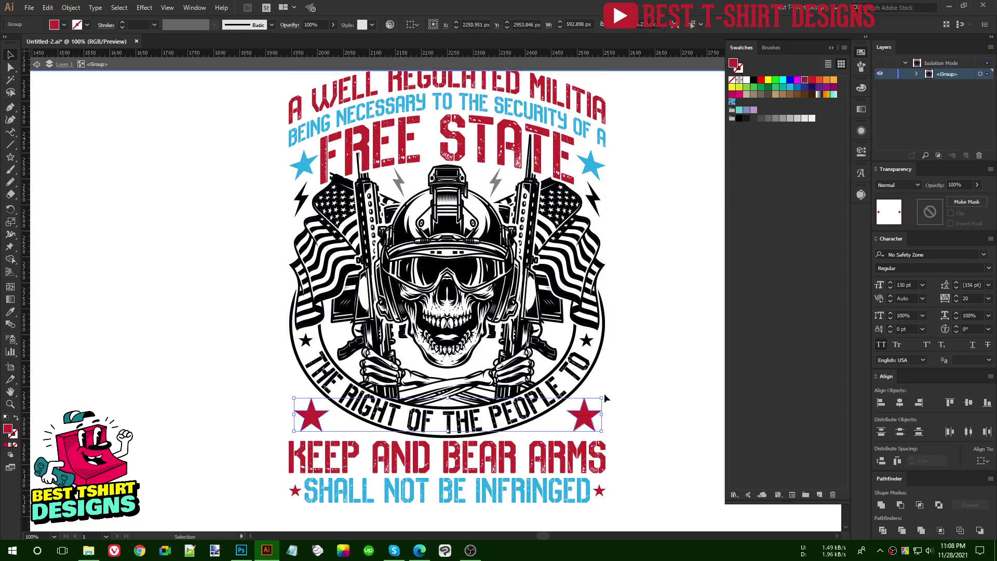
click(789, 88)
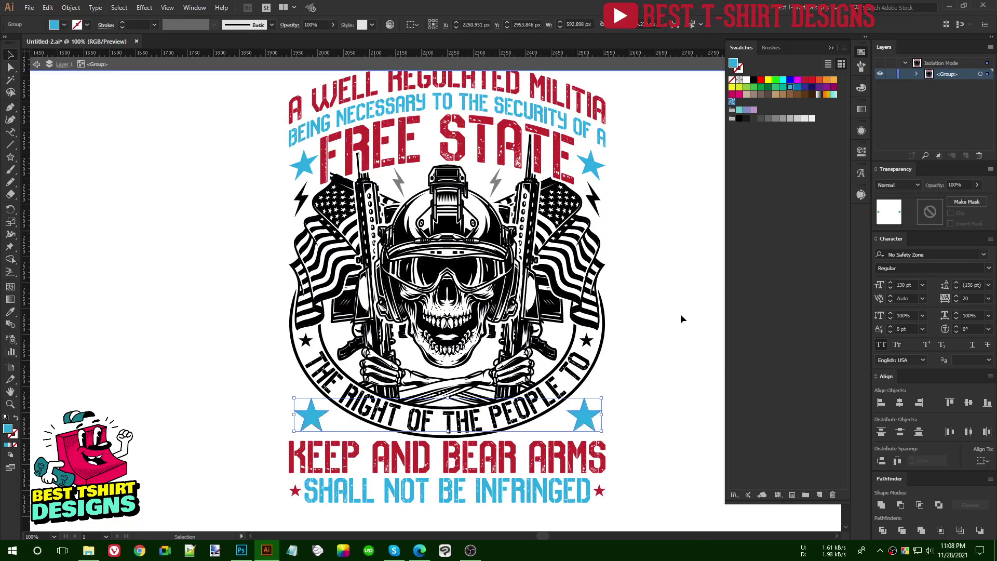
click(627, 356)
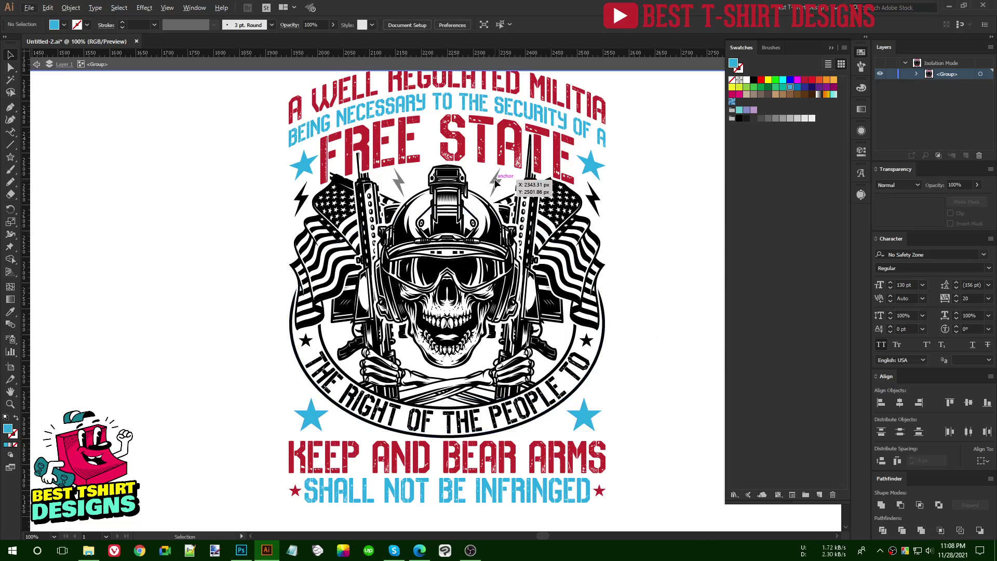
Fill the outer pair of lightning bolts and the inner pair beside the helmet with dark red.
click(601, 198)
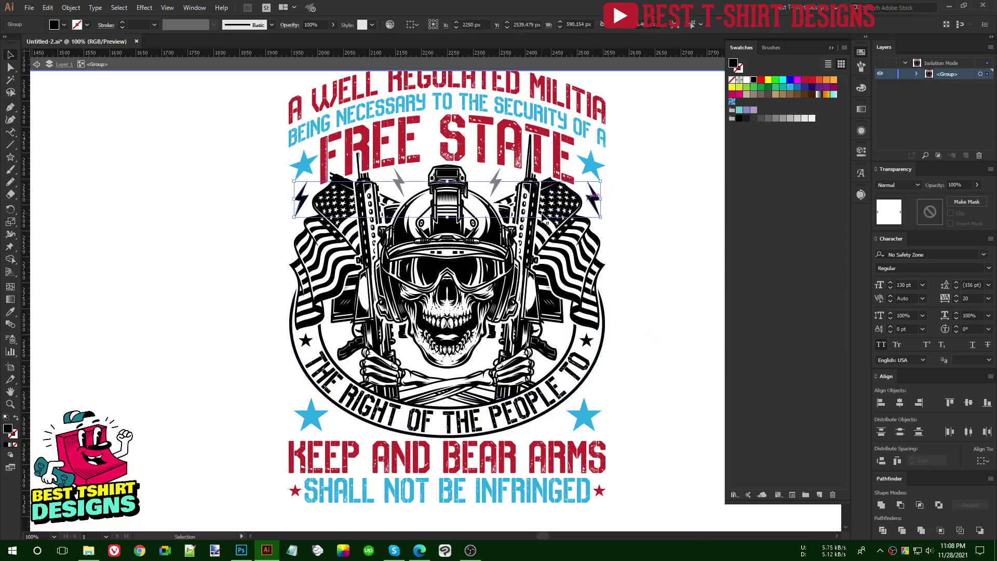
click(798, 82)
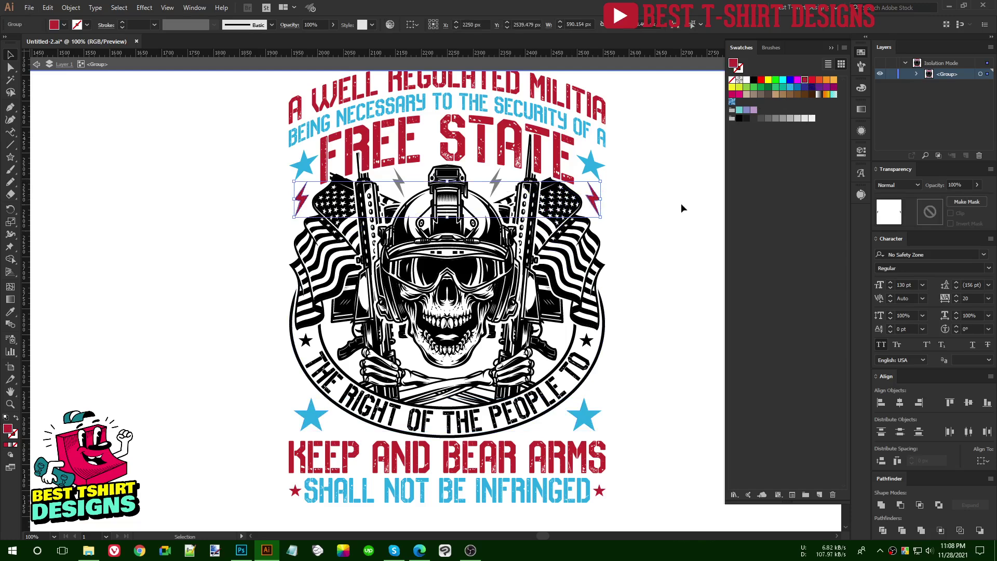
double_click(680, 204)
click(498, 185)
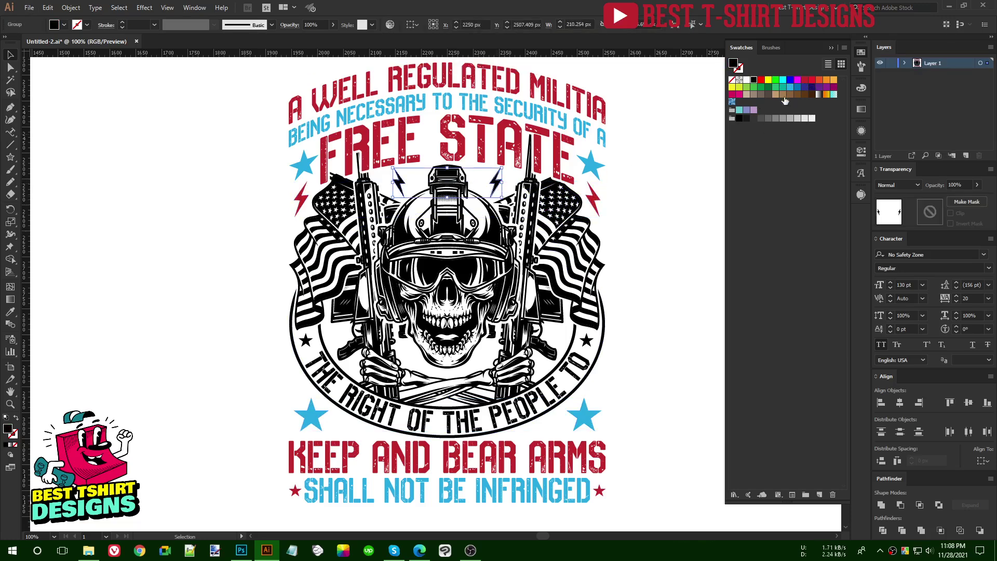
click(803, 81)
click(679, 195)
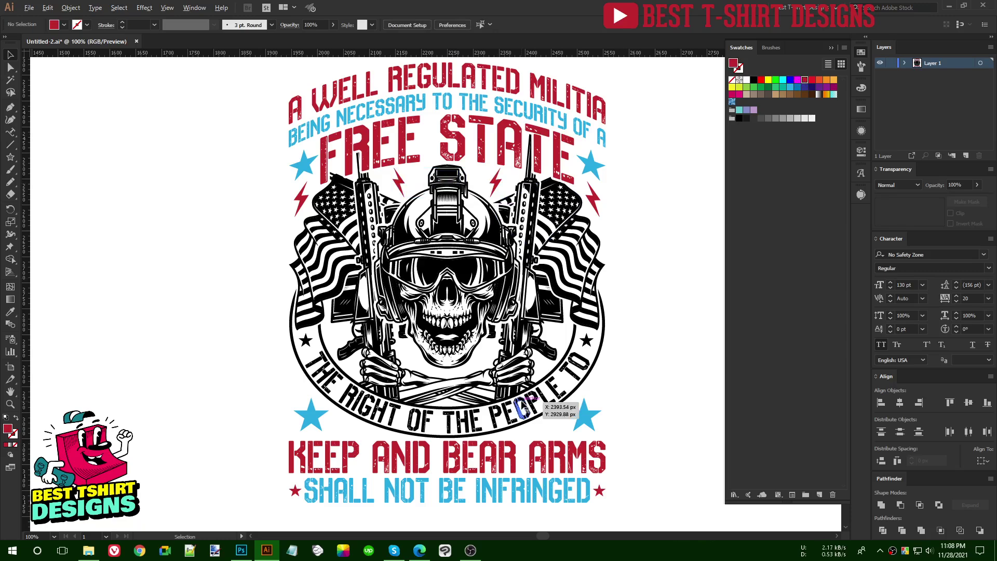
Isolate the curved banner group, fill its two ring lines with light blue and "THE RIGHT OF THE PEOPLE TO" with dark red.
scroll(522, 405, up, 1)
double_click(522, 405)
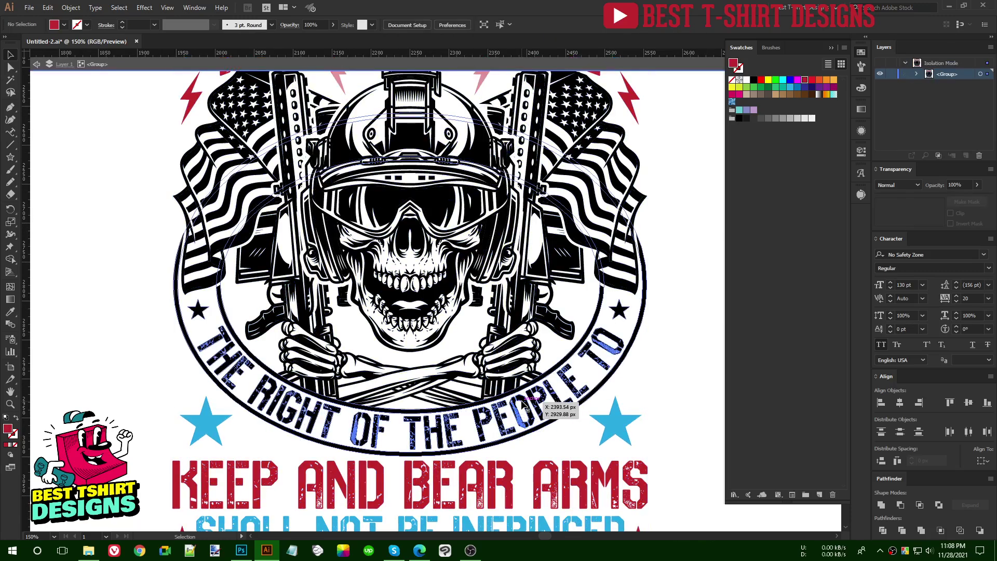
double_click(522, 405)
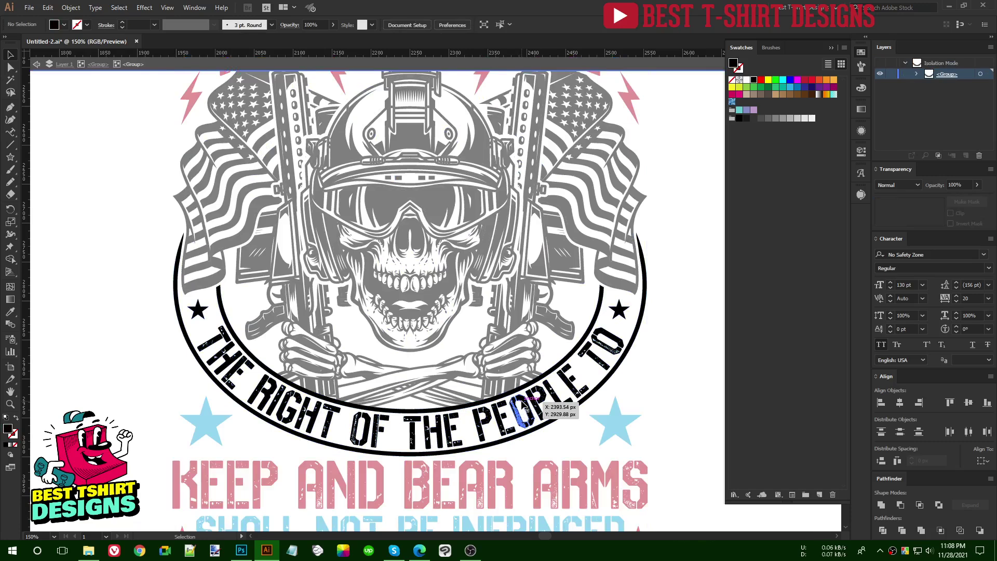
click(519, 389)
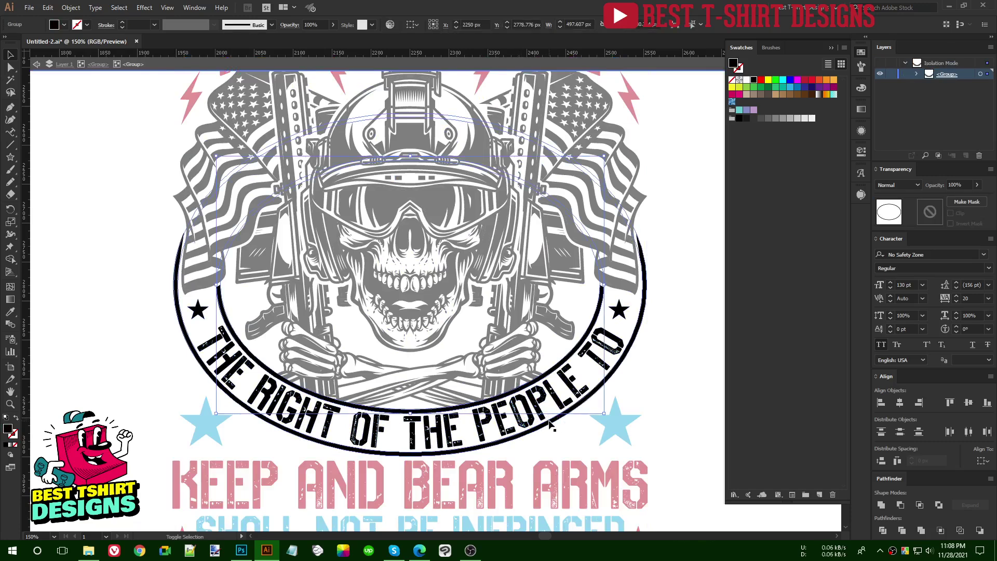
click(790, 88)
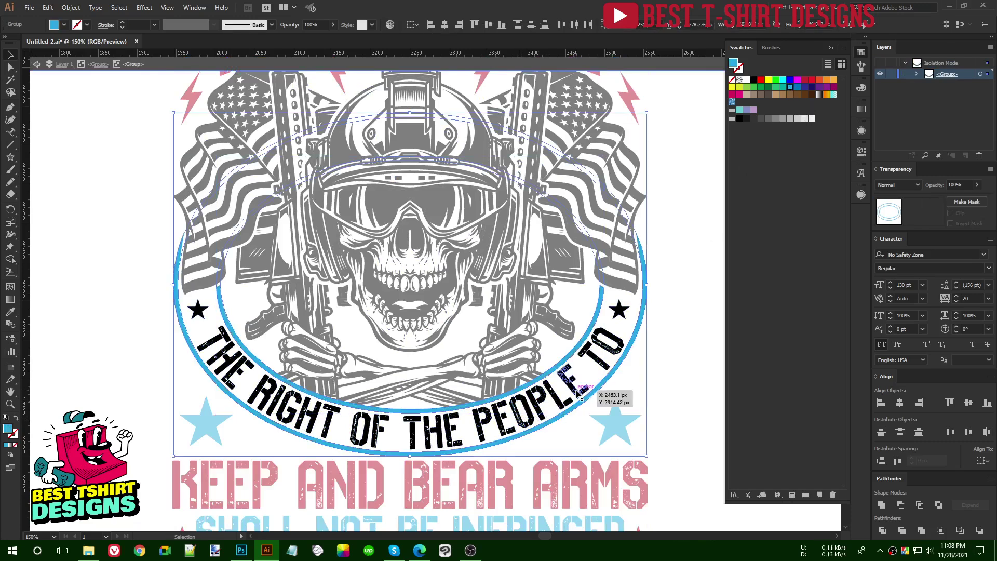
click(579, 393)
click(807, 83)
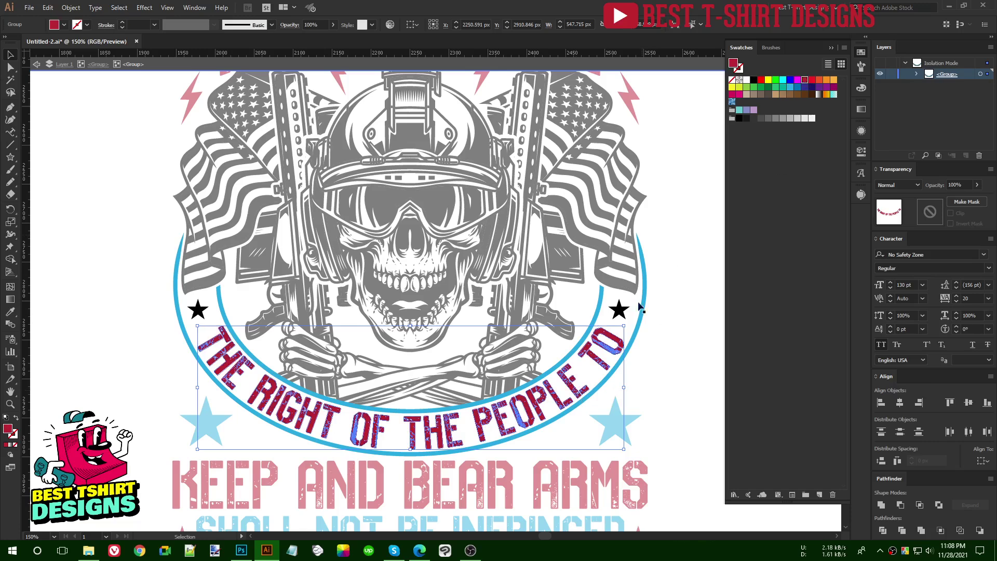
Fill the two small stars at the ends of the curved banner with light blue and leave isolation mode.
click(619, 310)
shift+click(200, 311)
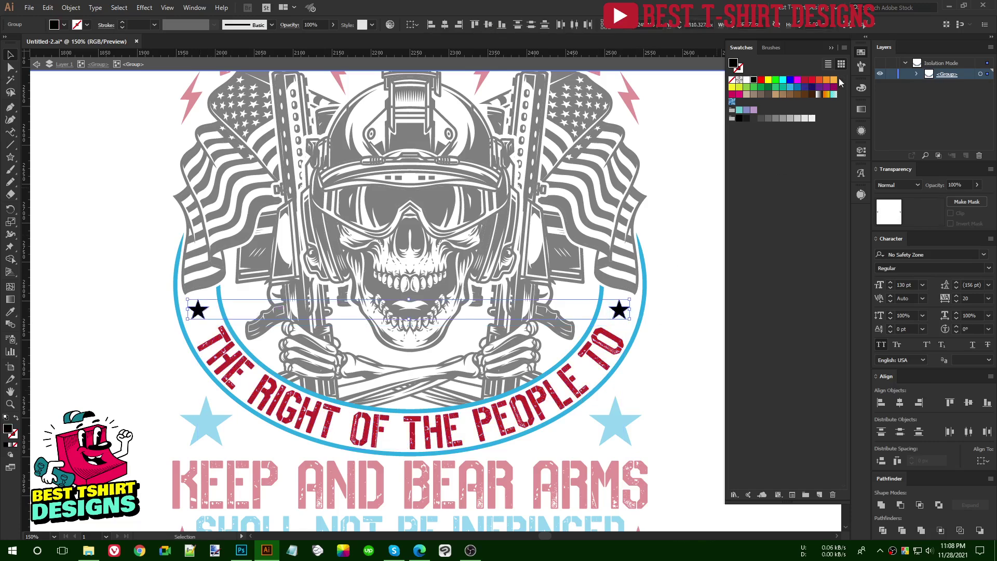
click(789, 88)
click(655, 319)
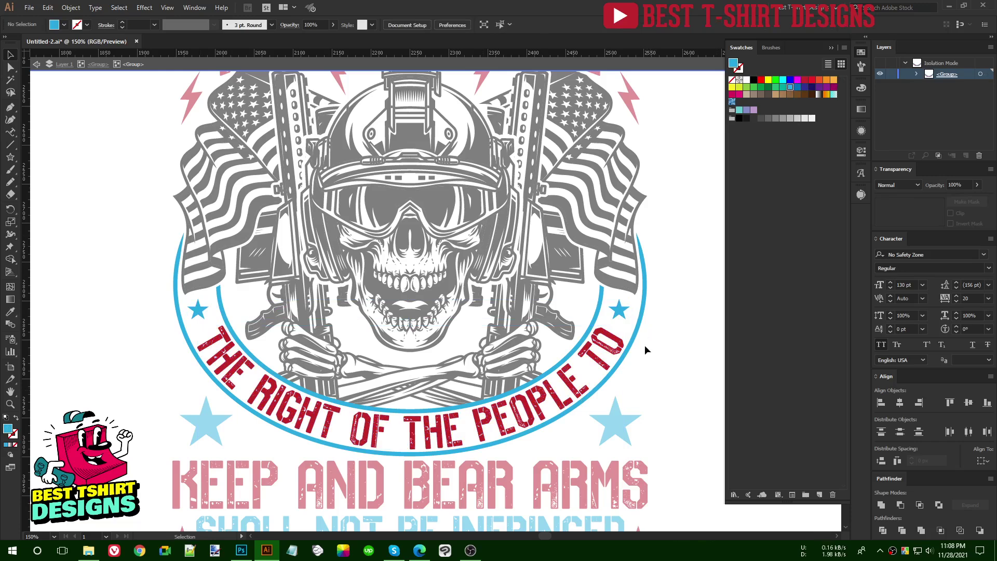
double_click(665, 368)
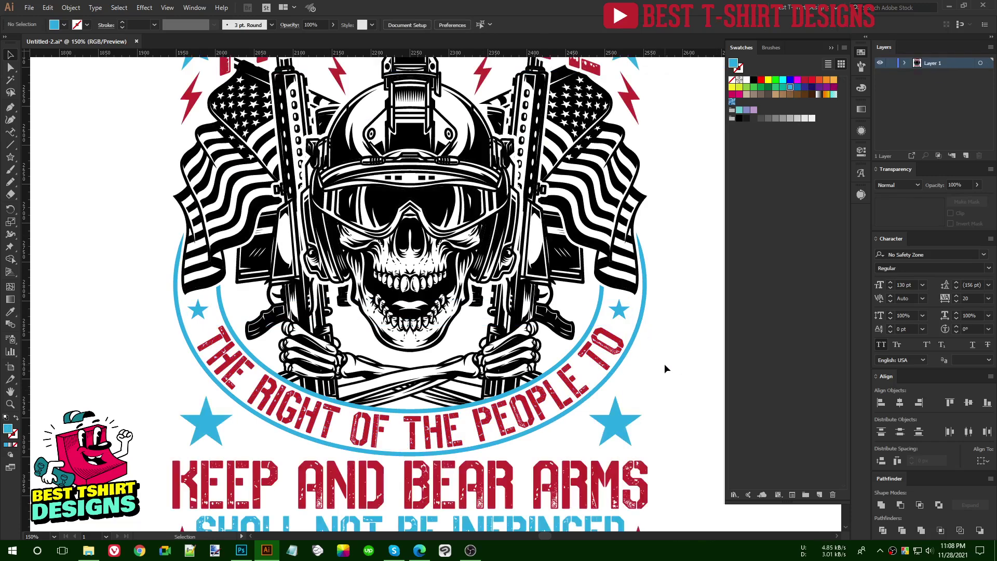
key(ctrl+minus)
scroll(600, 306, up, 1)
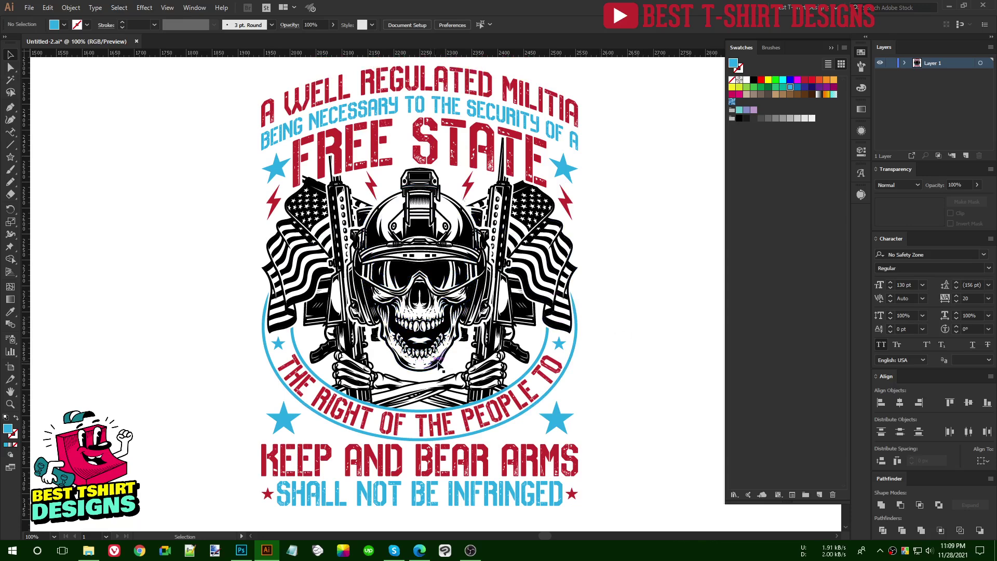
Isolate the nested skull-and-rifles group and open the opacity mask of the rifles-and-arms group for editing.
scroll(385, 347, up, 3)
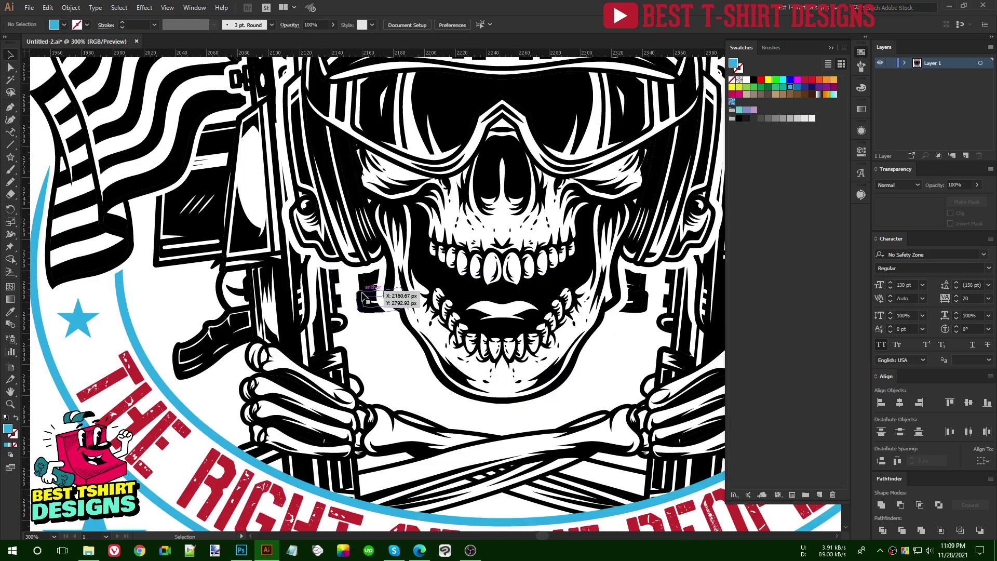
click(362, 296)
double_click(363, 296)
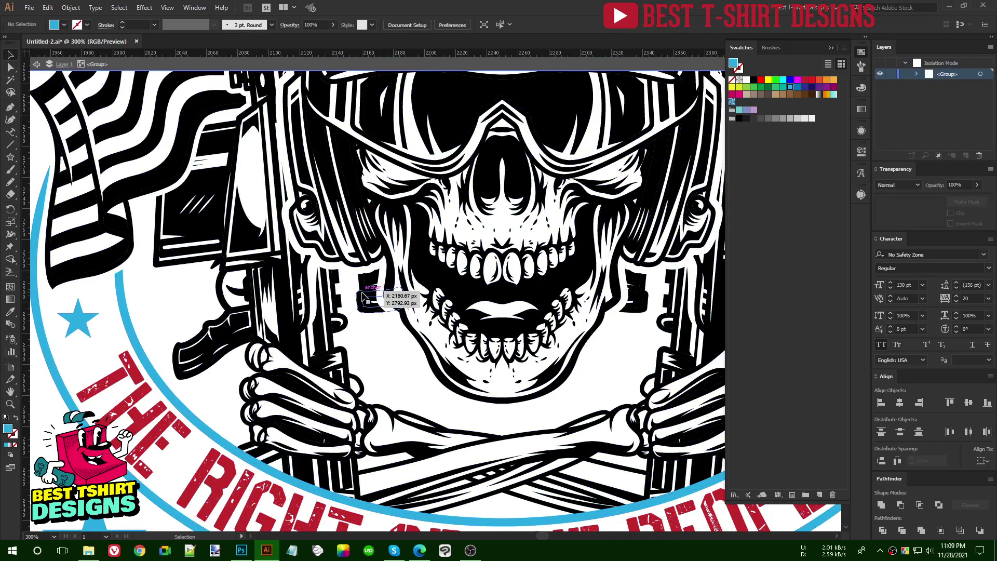
click(363, 296)
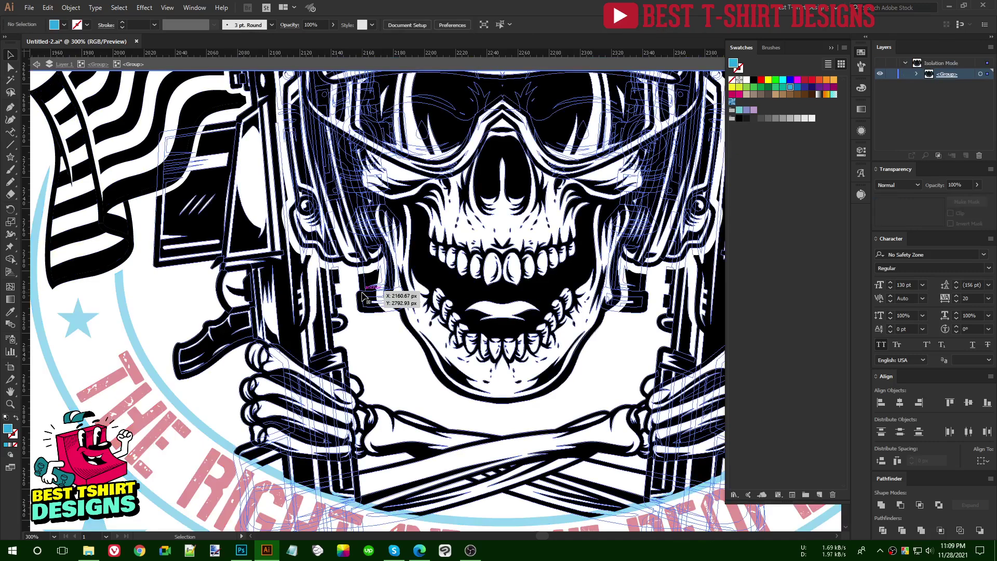
double_click(362, 296)
click(362, 296)
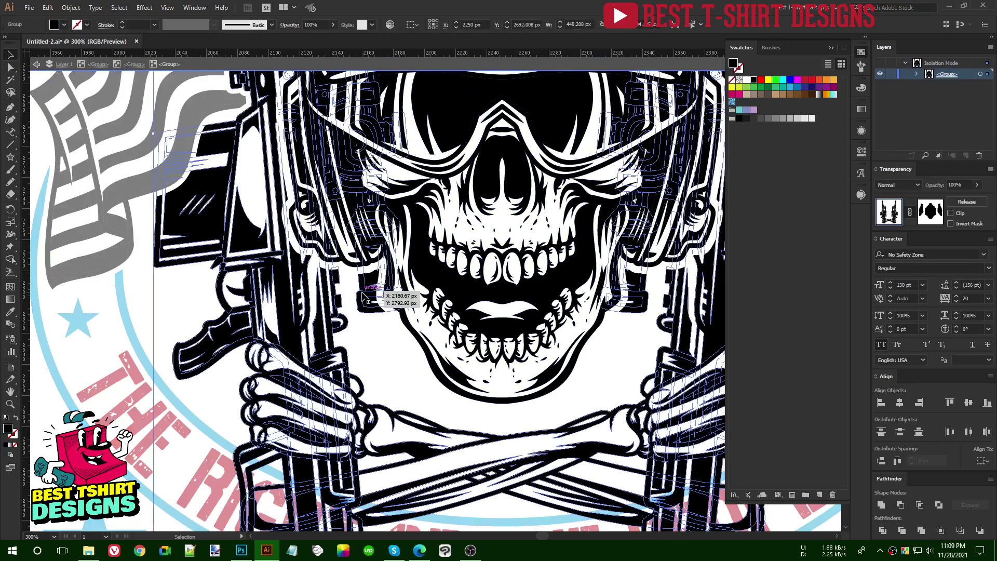
scroll(525, 323, right, 3)
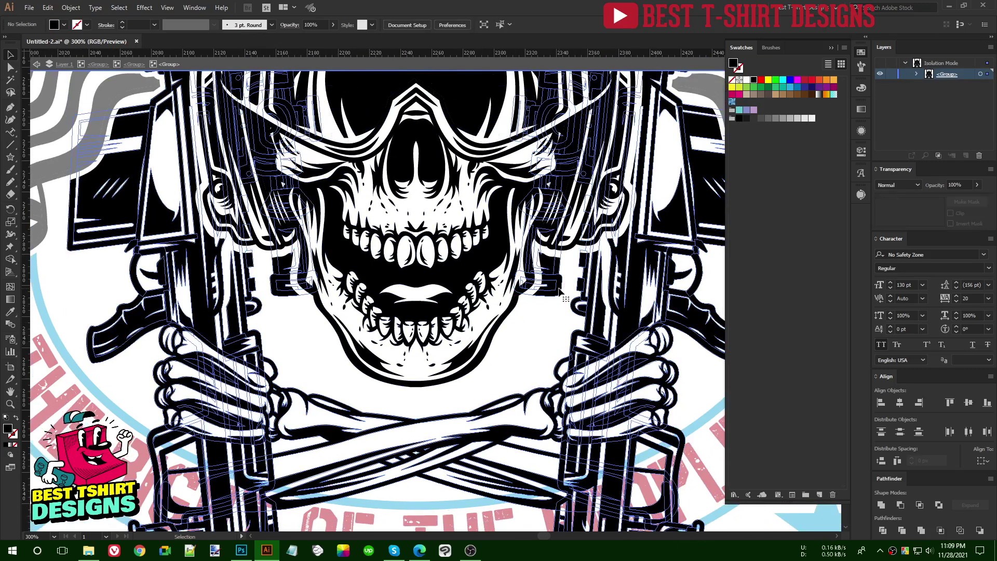
click(931, 213)
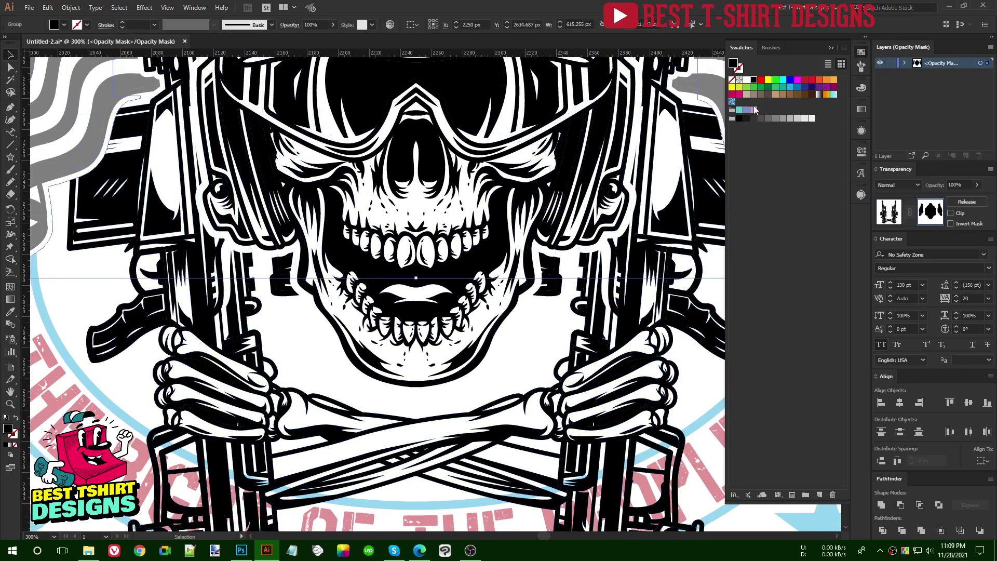
Draw black Pencil shapes in the opacity mask over the stray rifle parts on both sides of the jaw, then return to the artwork.
click(542, 322)
key(n)
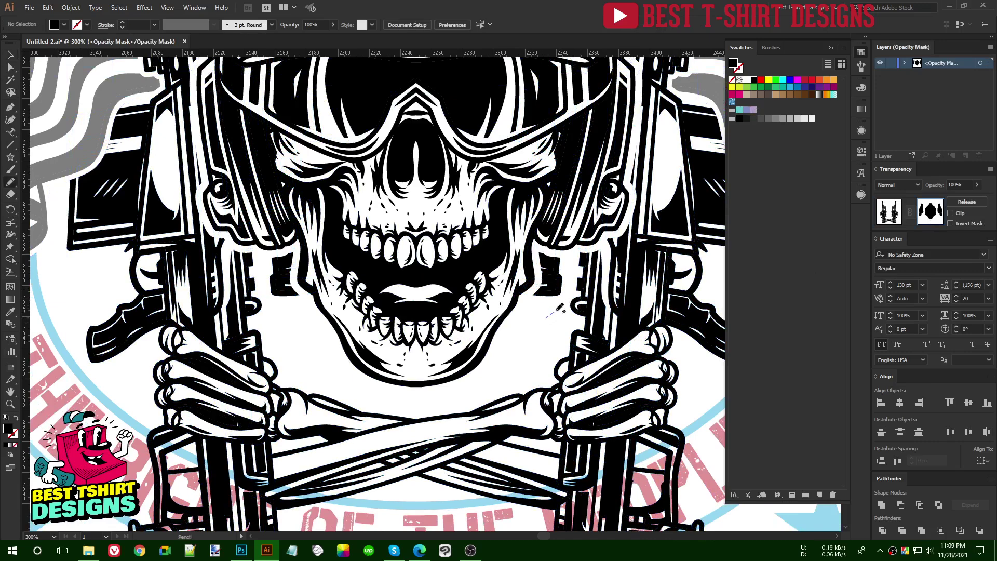
mouse_move(575, 282)
mouse_down()
mouse_move(546, 244)
mouse_move(530, 247)
mouse_move(523, 340)
mouse_up()
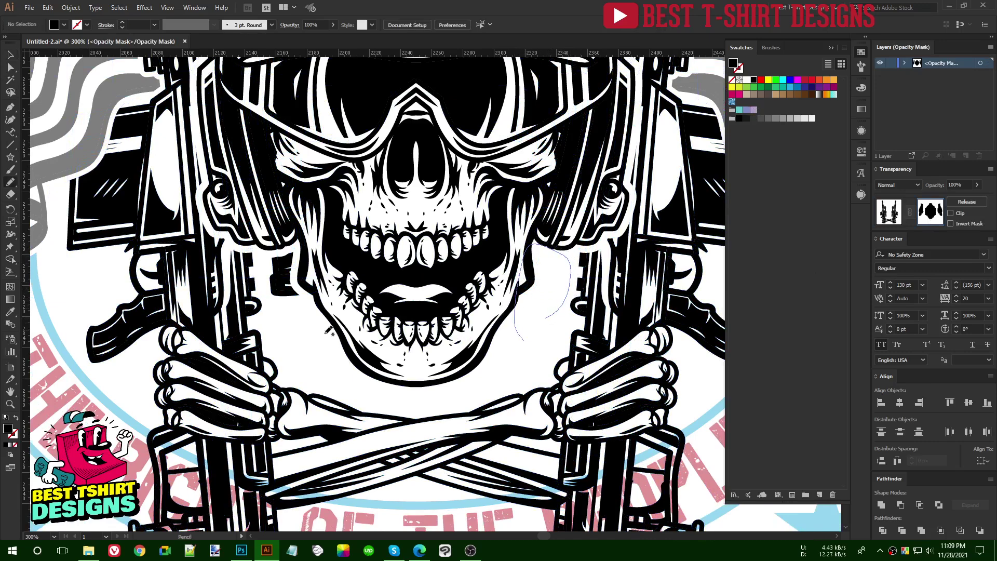
key(ctrl+minus)
key(ctrl+minus)
key(v)
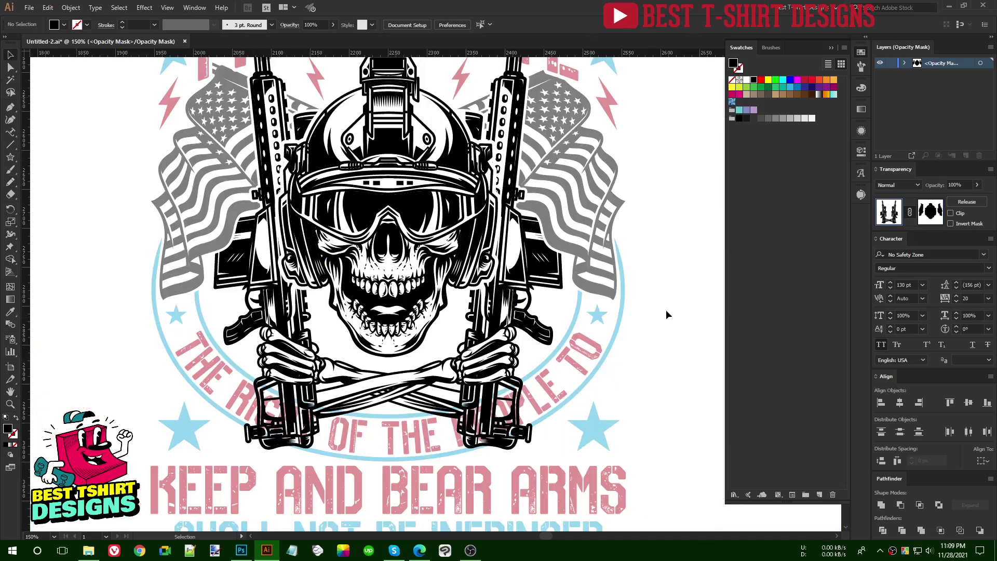
double_click(667, 310)
Isolate the nested group that holds the two rifles and the crossed skeleton arms.
scroll(663, 310, up, 2)
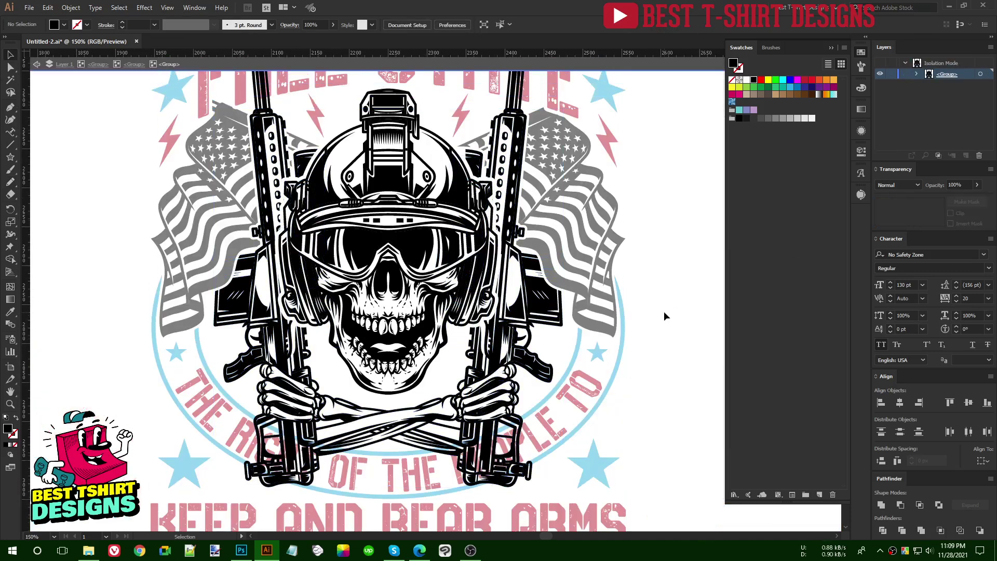
scroll(663, 315, up, 2)
click(511, 165)
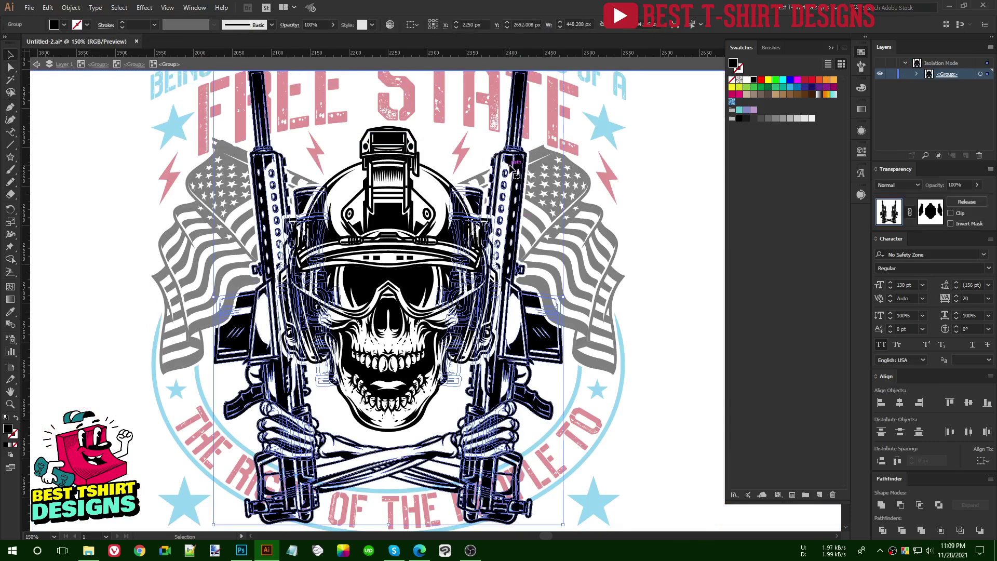
key(ctrl+minus)
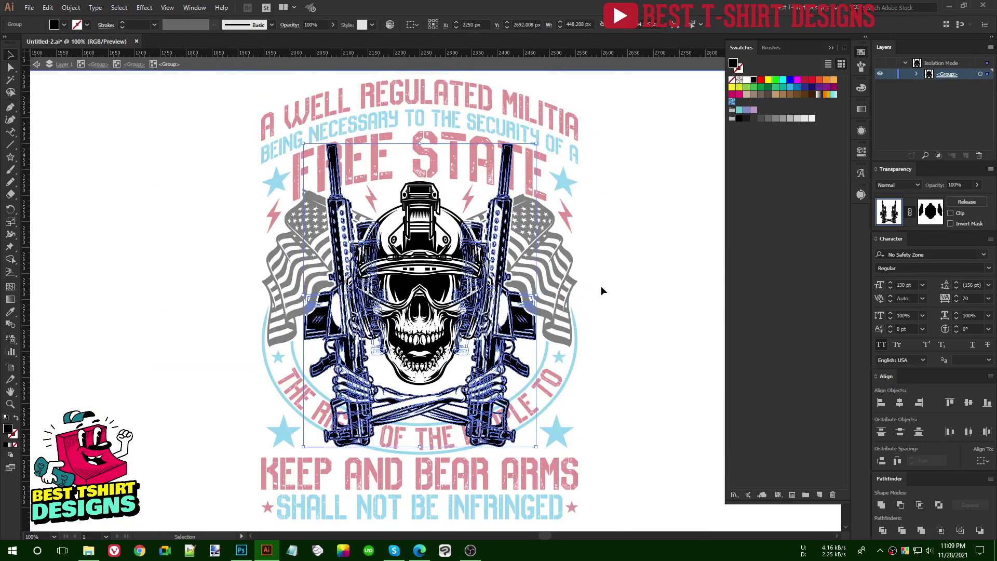
click(602, 289)
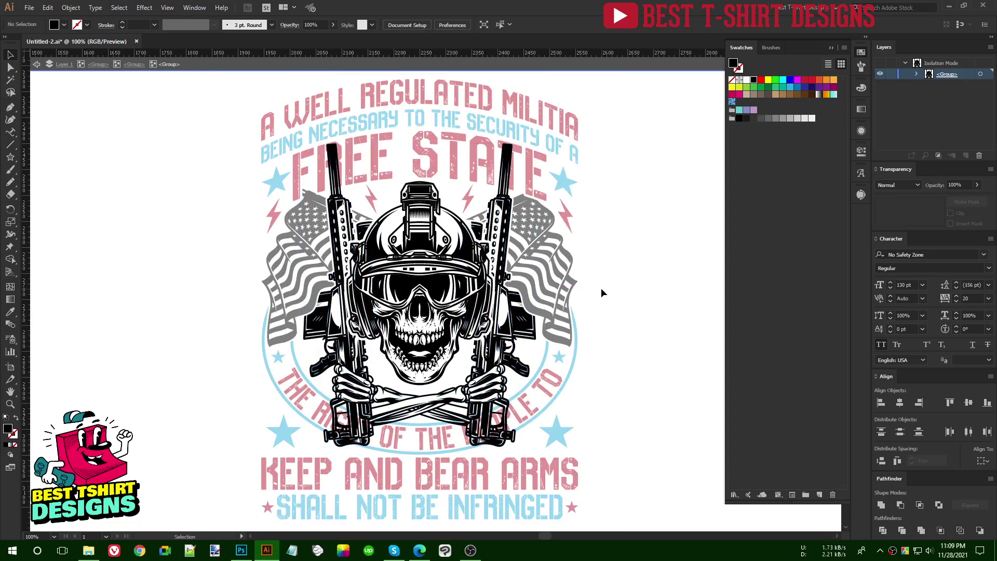
double_click(351, 325)
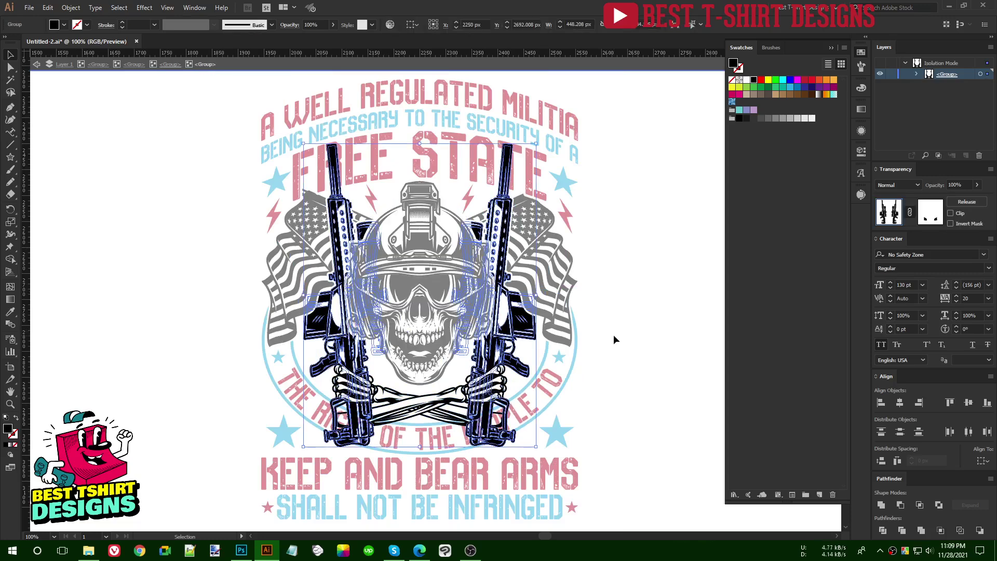
click(616, 321)
Draw a rectangle about 559 by 675 px behind the rifles and skeleton arms and fill it with dark red.
drag(11, 158, 104, 157)
drag(255, 124, 546, 474)
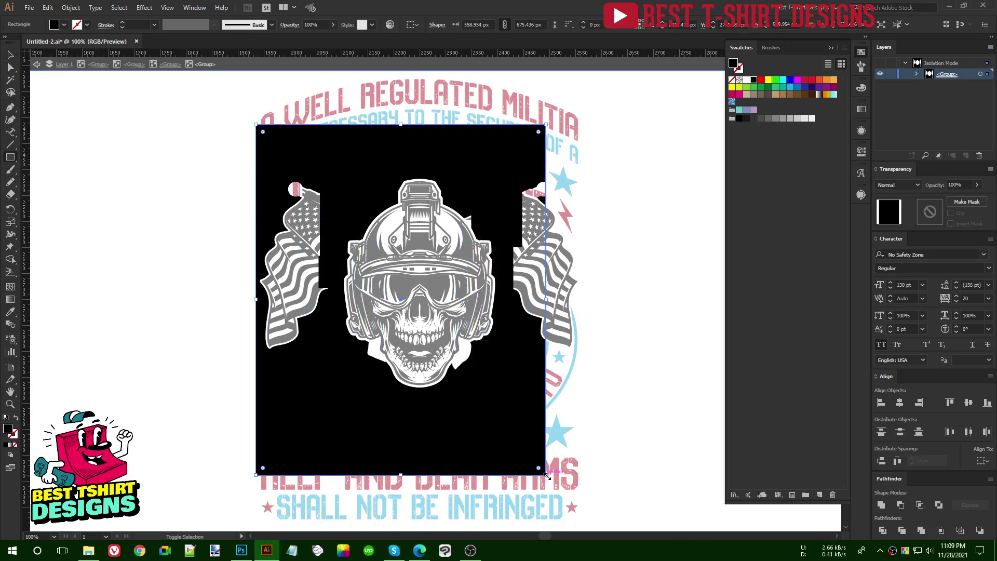
key(v)
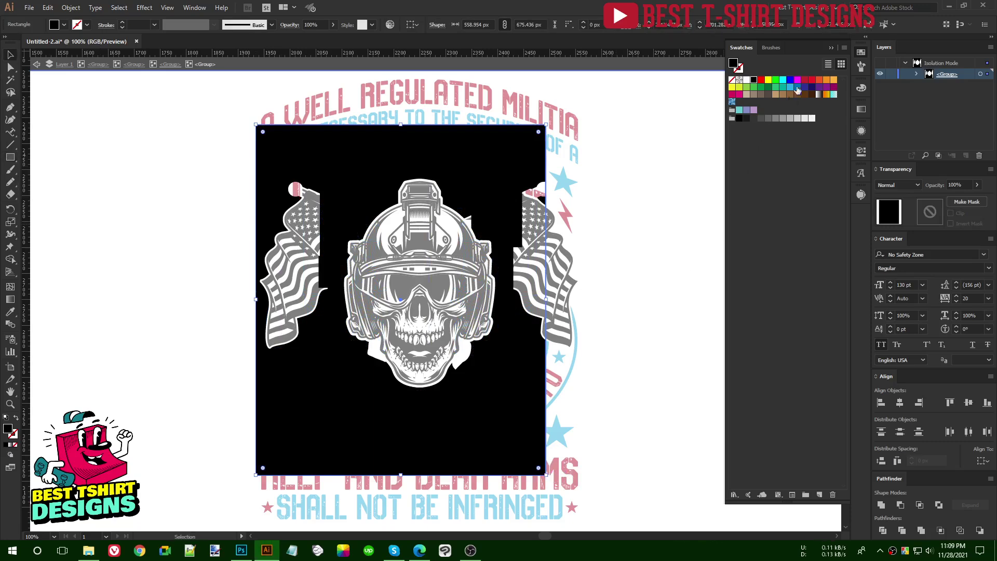
click(804, 80)
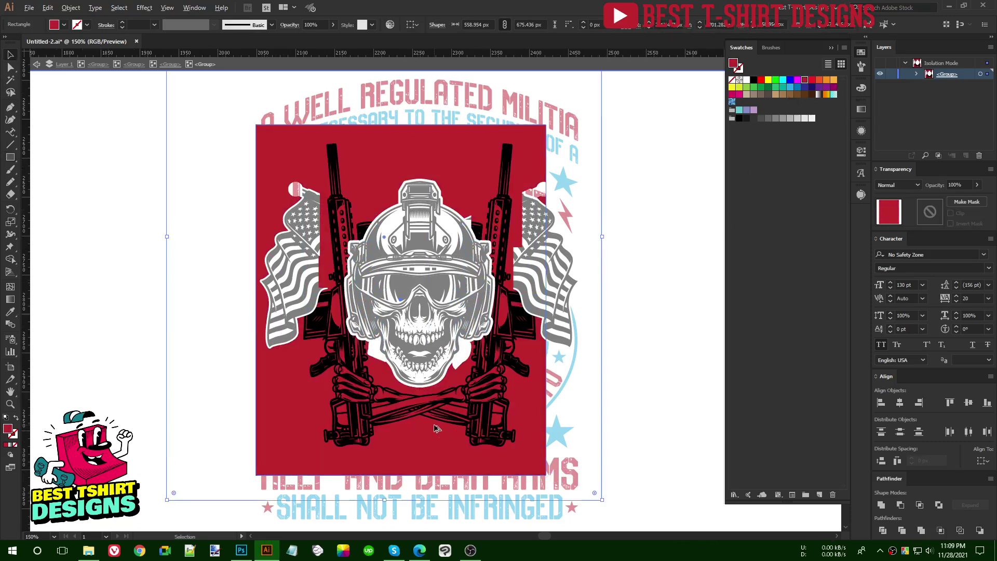
Select the red rectangle with the skeleton arms and remove the area outside the arms using the Shape Builder tool.
scroll(434, 429, up, 2)
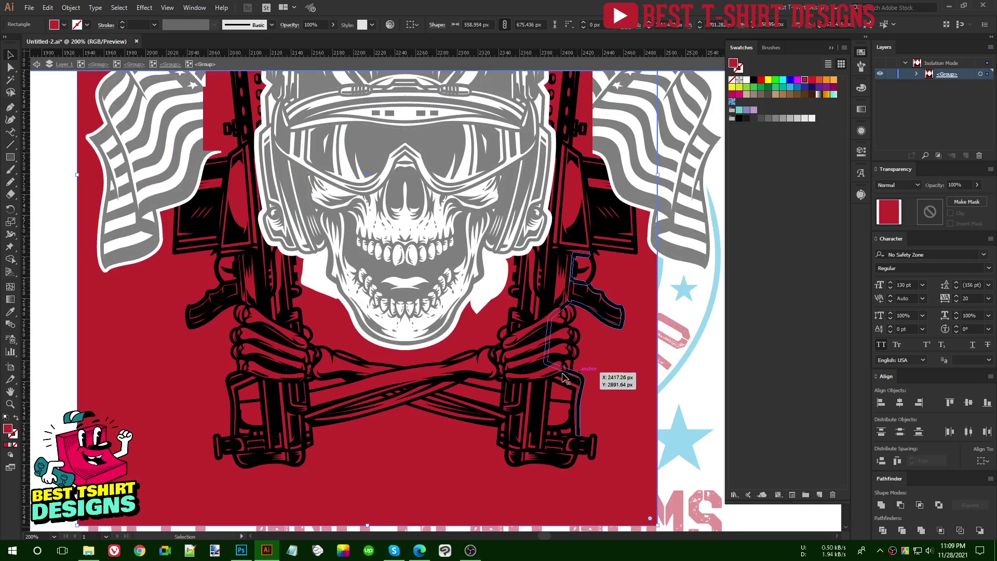
shift+click(478, 373)
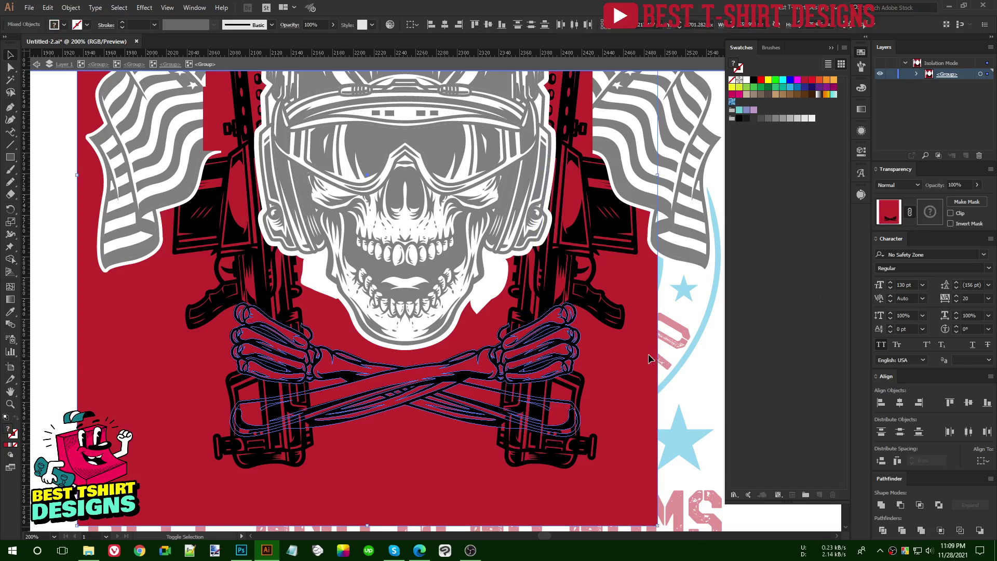
key(shift+m)
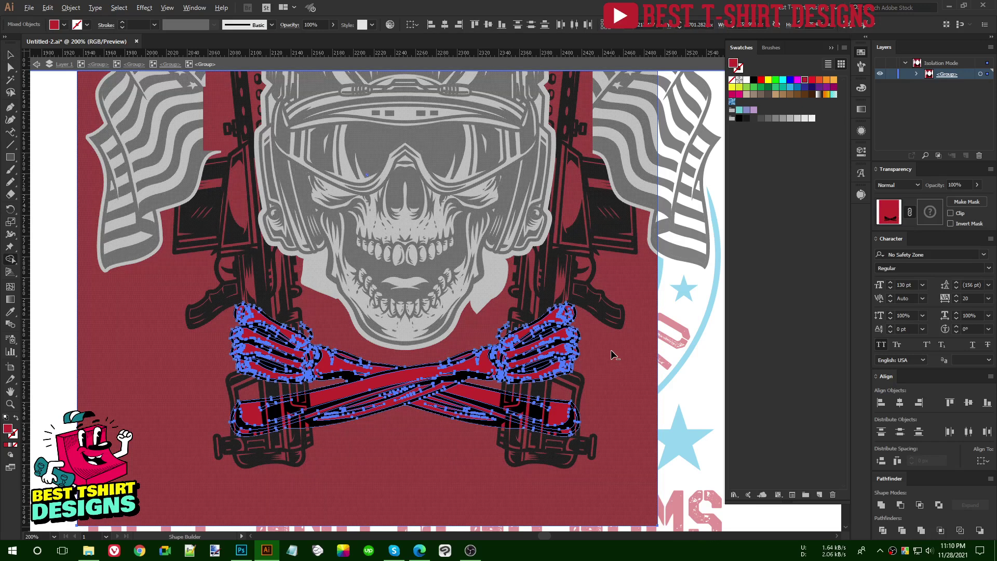
alt+click(611, 350)
key(v)
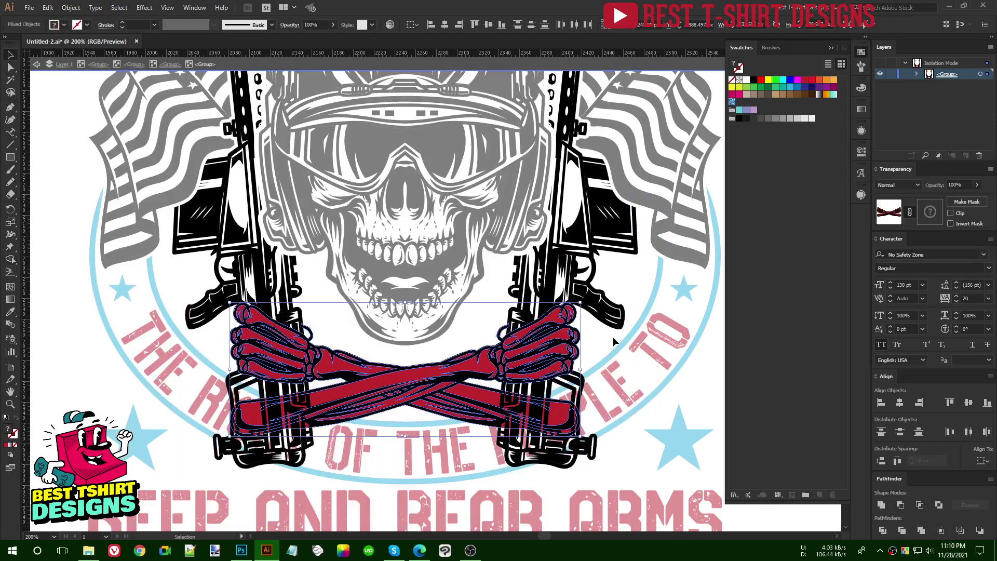
click(603, 340)
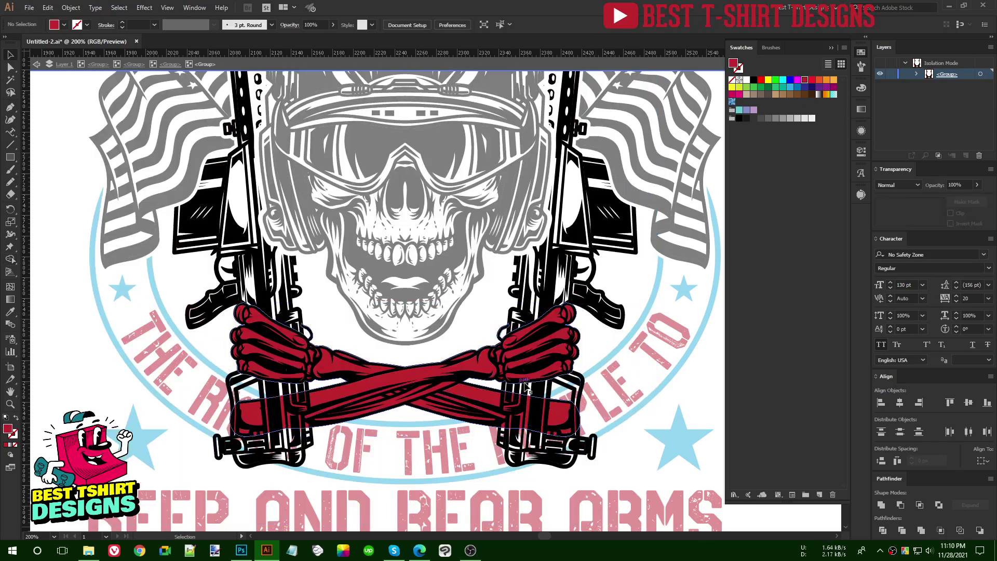
Select the red arm fill and cut it out of the group that holds the rifles and skeleton arms.
scroll(554, 442, up, 3)
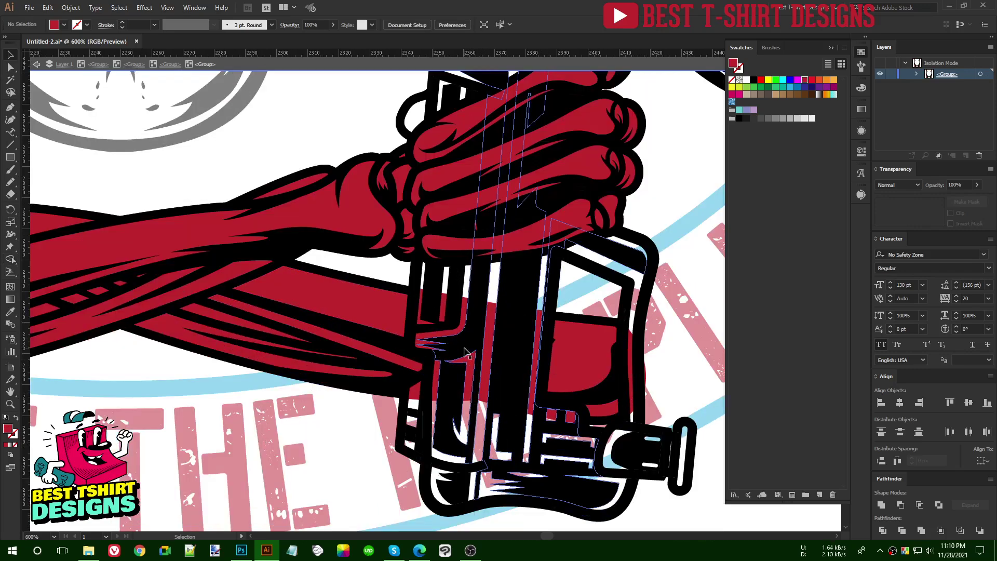
scroll(492, 362, down, 2)
scroll(600, 369, up, 2)
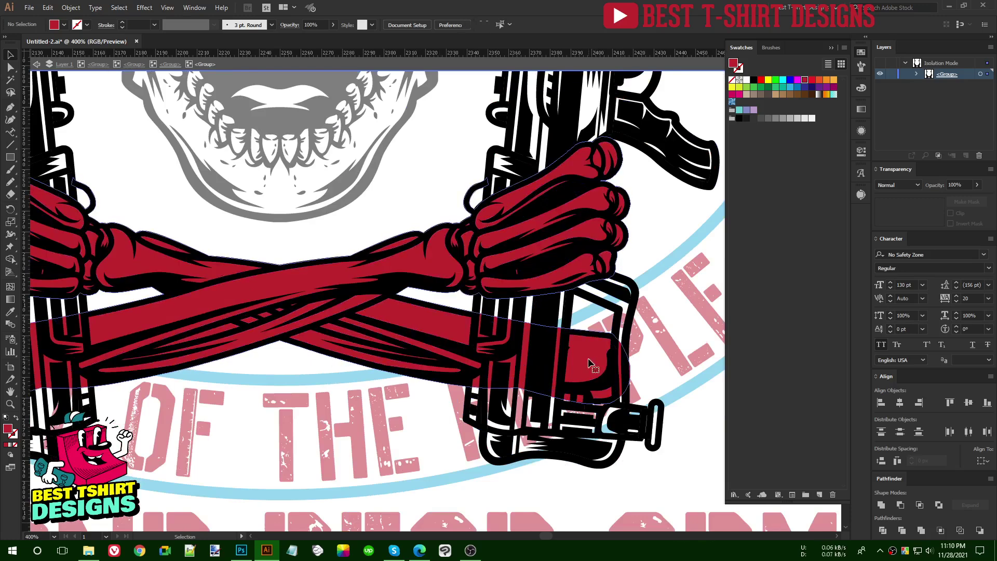
click(590, 363)
key(ctrl+x)
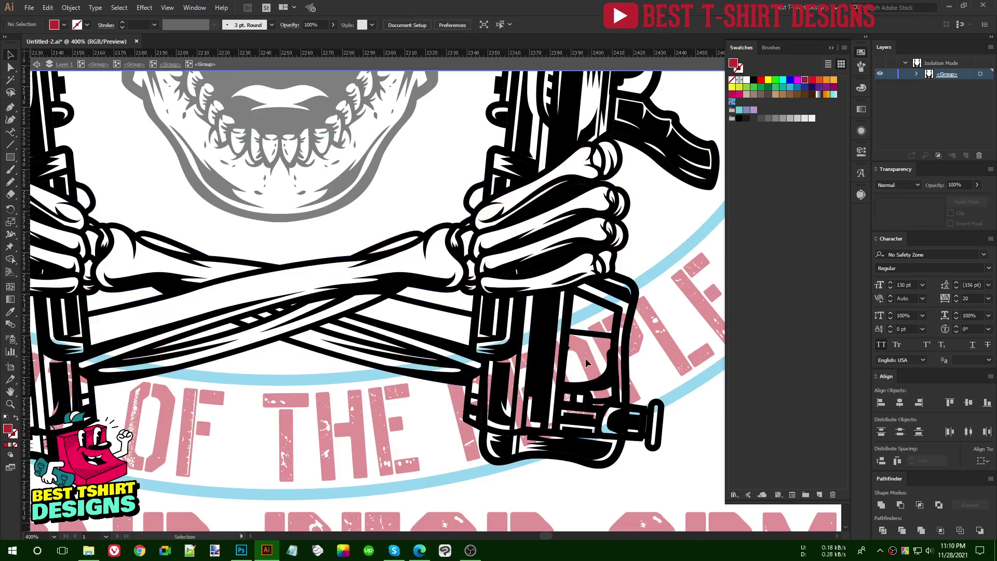
Isolate the nested group of crossed skeleton arms and paste the red fill in place behind its line art.
click(383, 299)
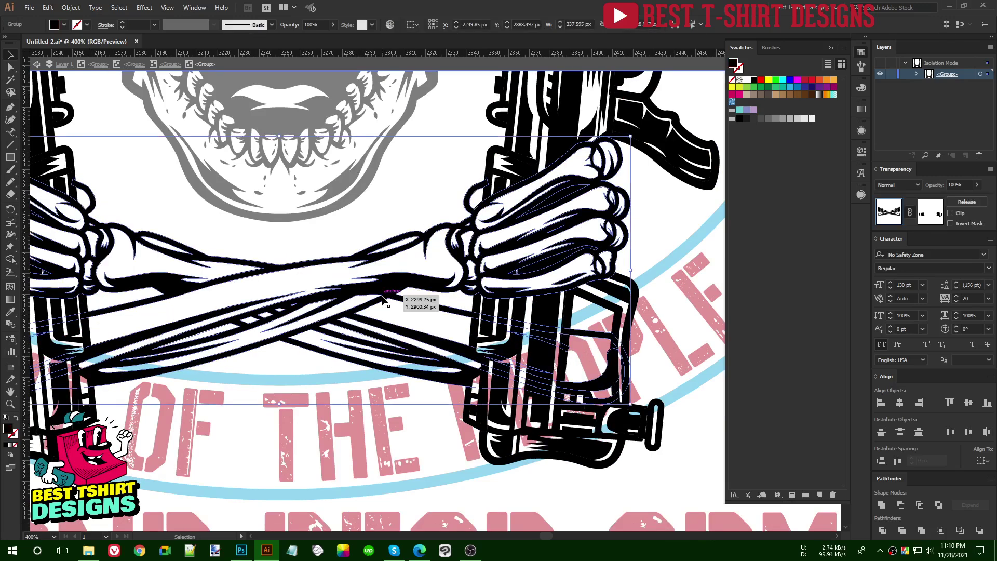
double_click(382, 300)
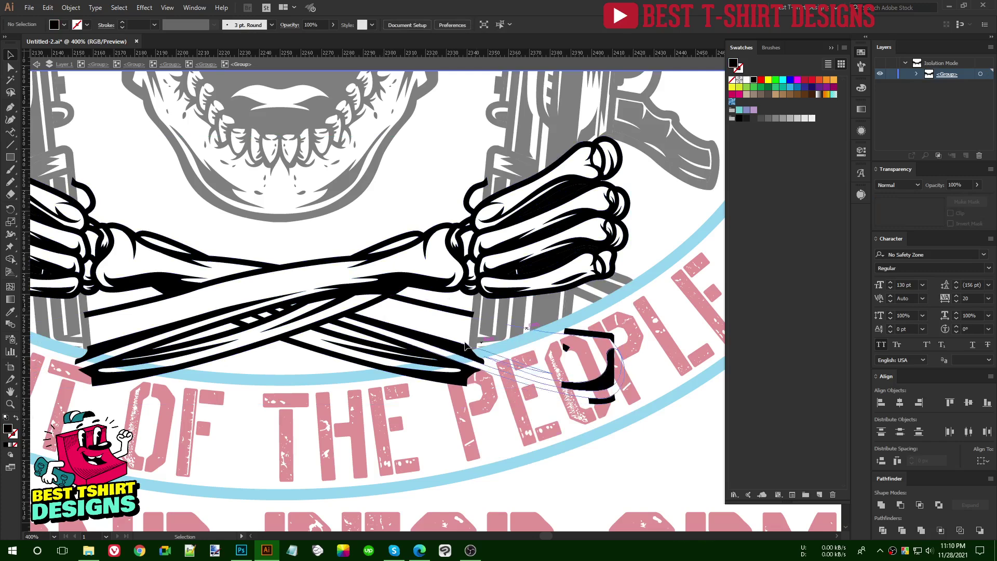
drag(344, 369, 422, 367)
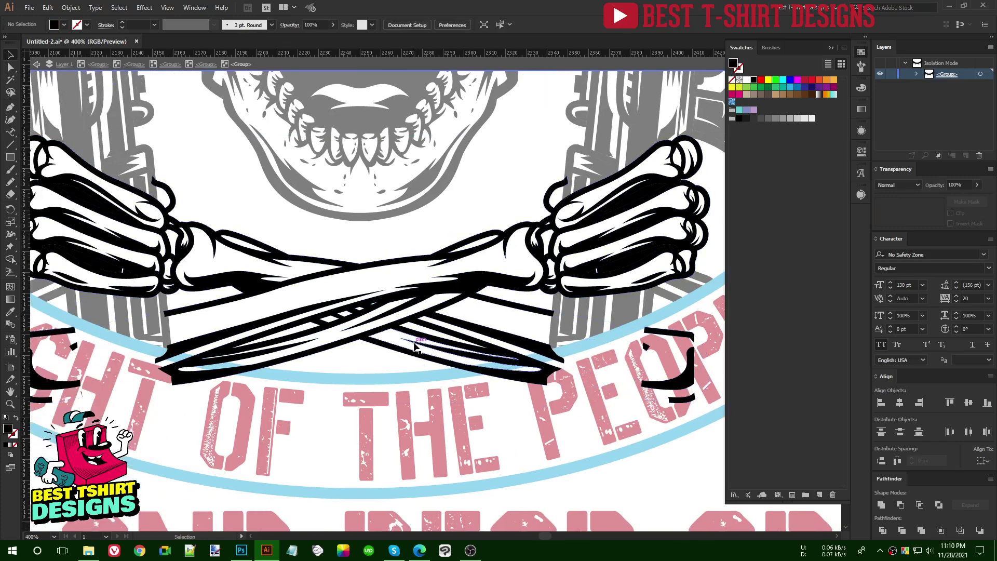
click(415, 347)
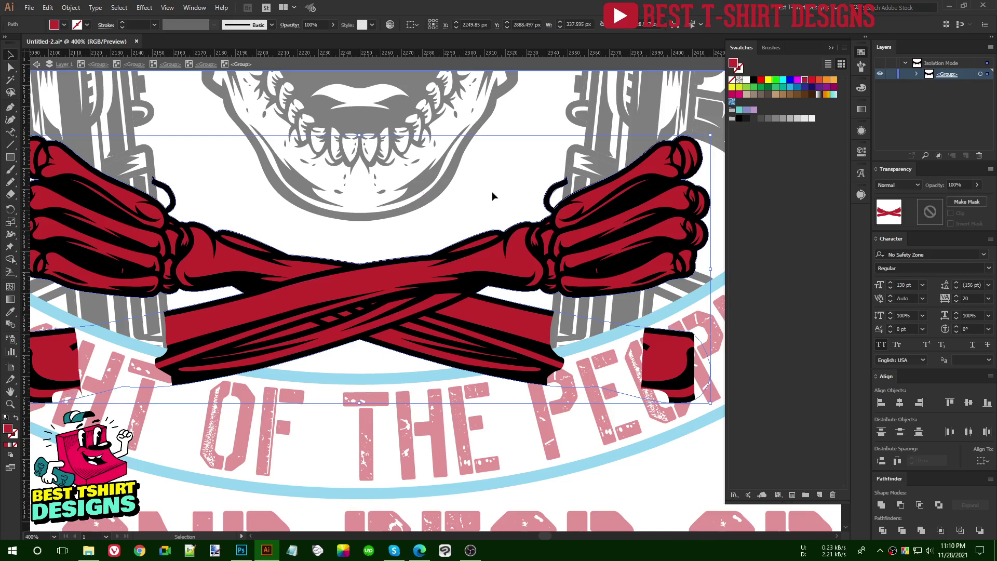
scroll(493, 197, up, 4)
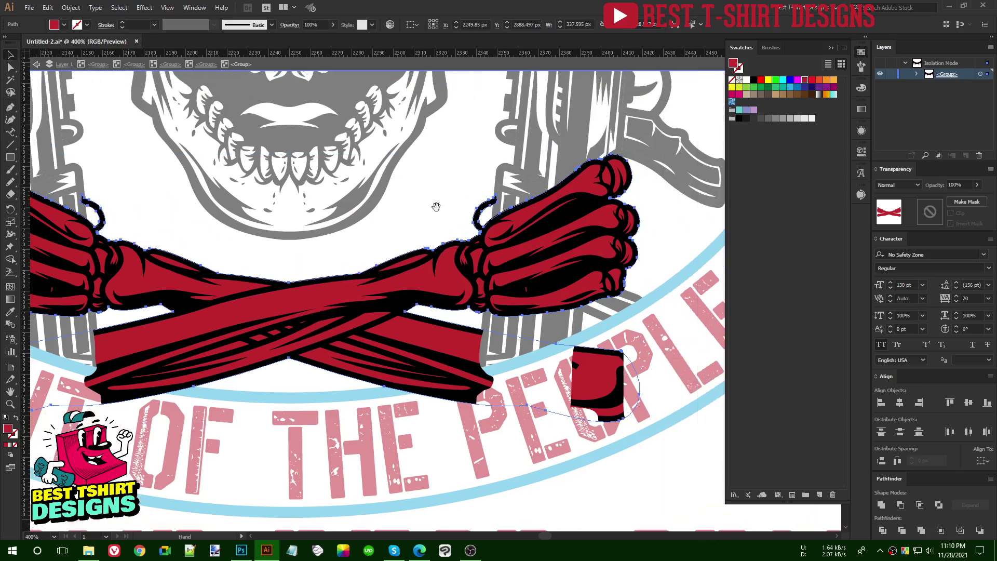
scroll(509, 217, up, 2)
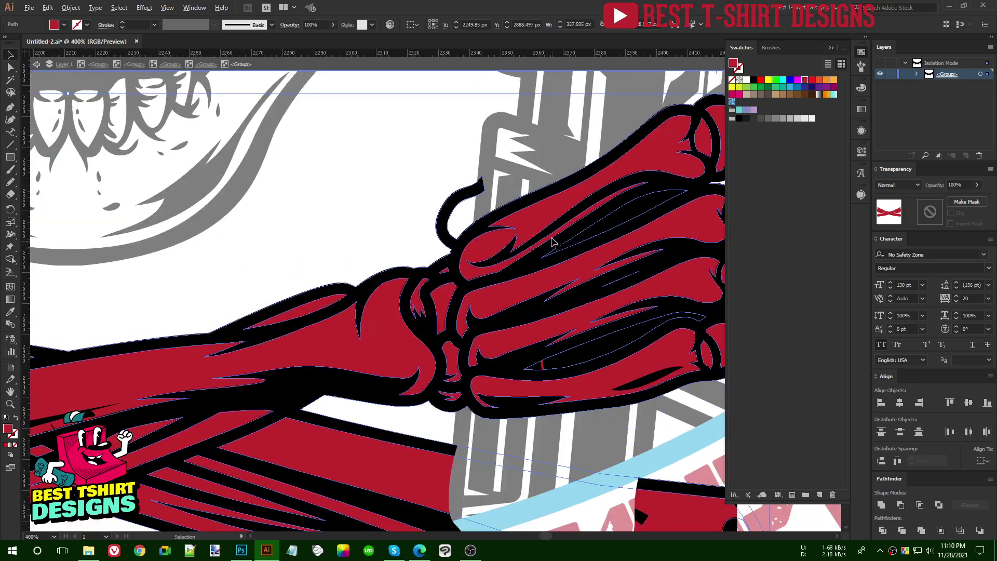
scroll(550, 240, down, 4)
click(678, 229)
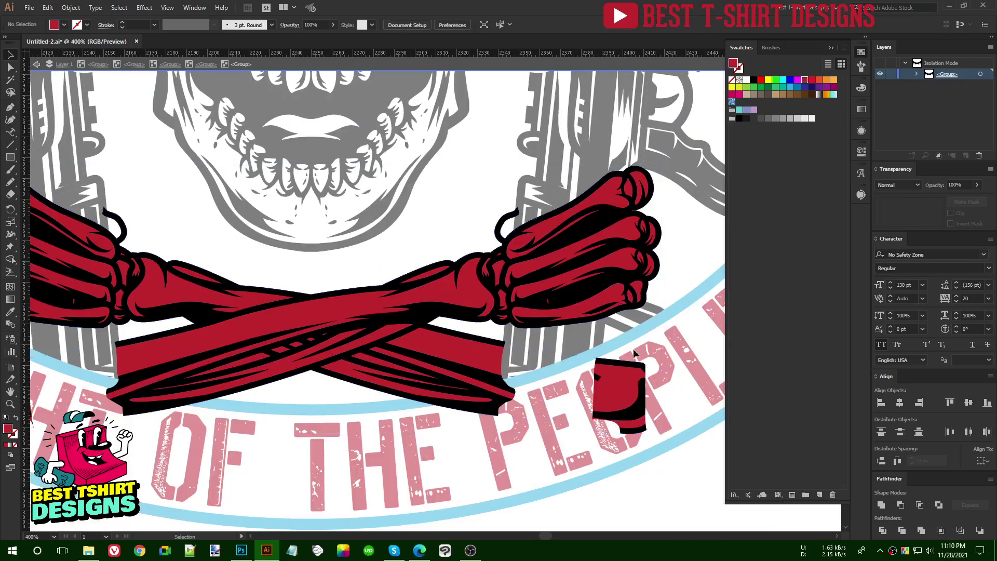
Draw a red Pencil shape about 9.5 px wide filling the open thumb loop of the right skeleton fist, behind the line art.
scroll(587, 365, up, 1)
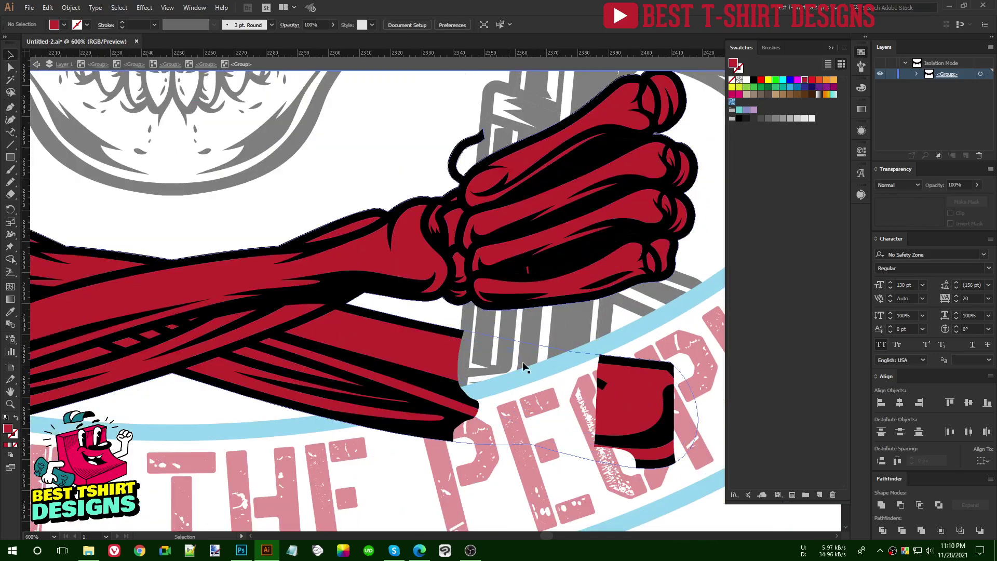
scroll(564, 392, up, 2)
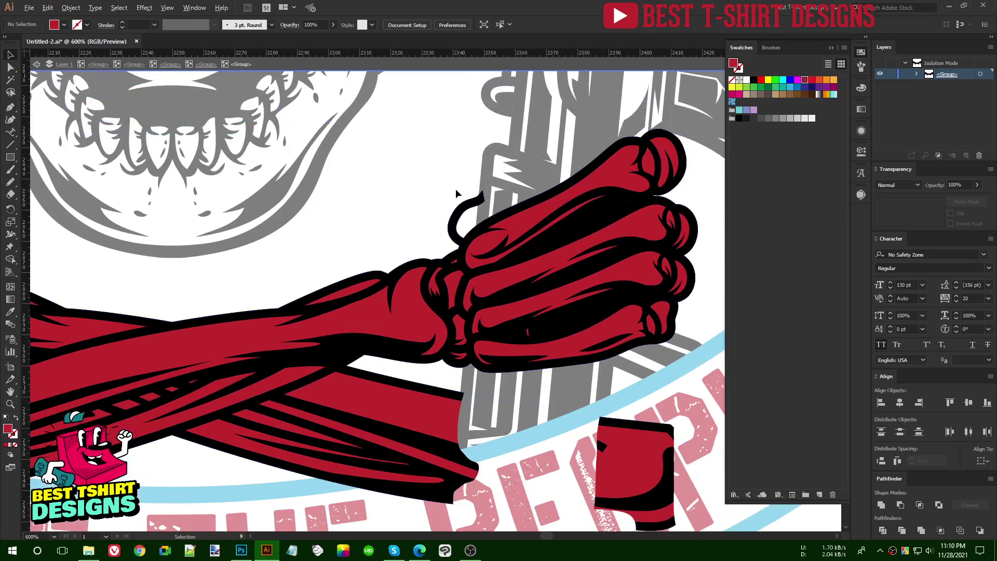
scroll(456, 189, up, 2)
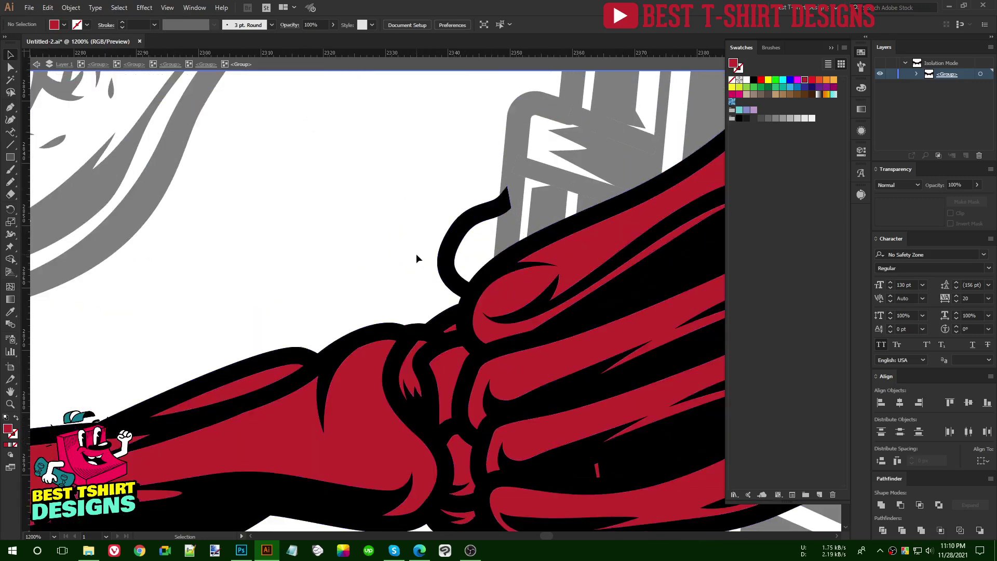
key(n)
mouse_move(502, 204)
mouse_down()
mouse_move(443, 259)
mouse_move(455, 281)
mouse_move(471, 287)
mouse_move(490, 272)
mouse_move(505, 209)
mouse_up()
key(v)
click(483, 242)
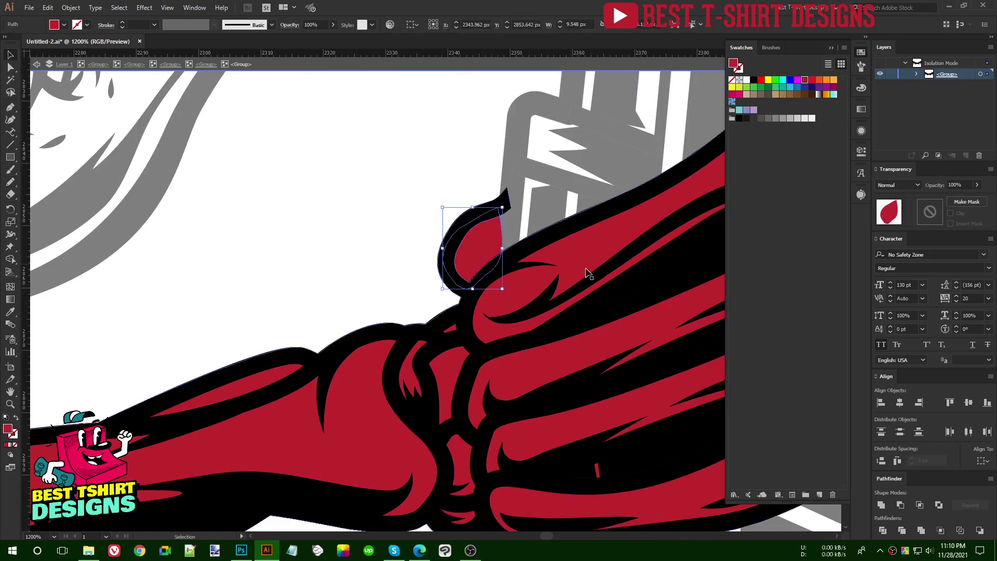
Fill the open thumb loop of the left skeleton fist with a red Pencil shape behind the line art, then leave isolation mode.
scroll(596, 267, down, 3)
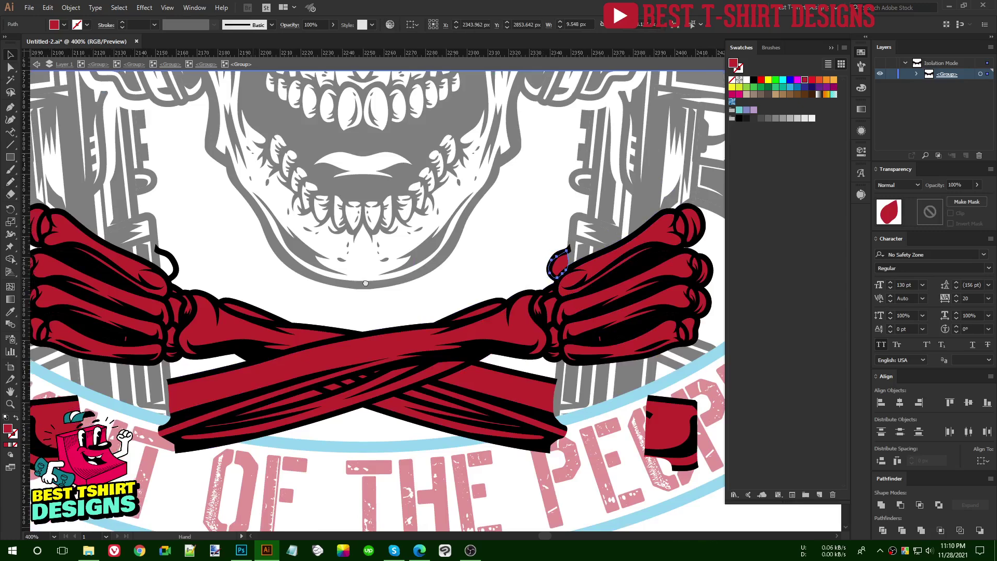
scroll(366, 283, left, 3)
scroll(265, 284, up, 4)
key(n)
mouse_move(271, 288)
mouse_down()
mouse_move(309, 341)
mouse_move(328, 338)
mouse_move(342, 295)
mouse_move(315, 250)
mouse_move(270, 240)
mouse_up()
key(v)
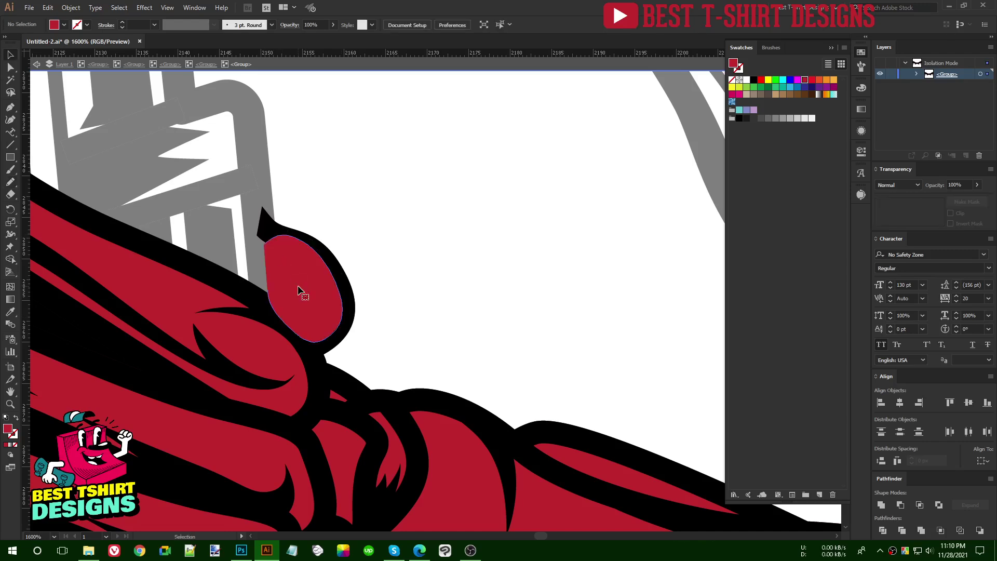
key(Delete)
key(ctrl+z)
click(357, 281)
scroll(253, 278, down, 4)
key(Escape)
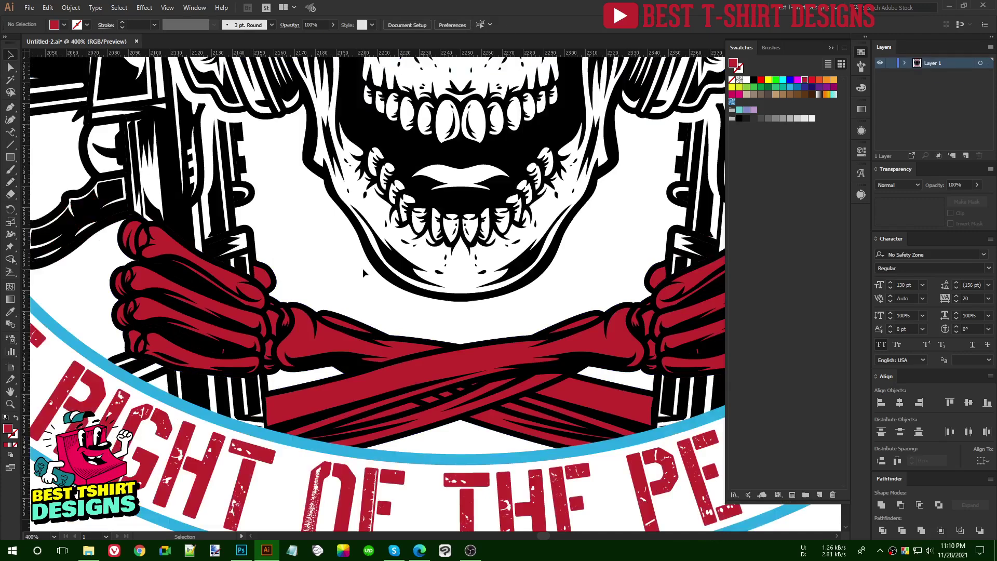
Isolate the nested group that contains the two rifles and the red skeleton arms.
scroll(305, 273, down, 2)
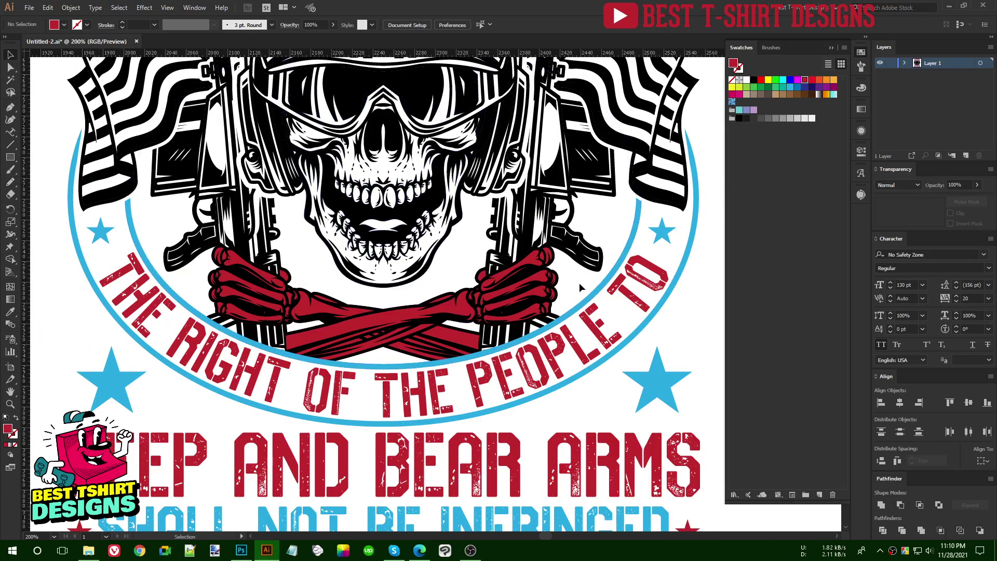
double_click(573, 259)
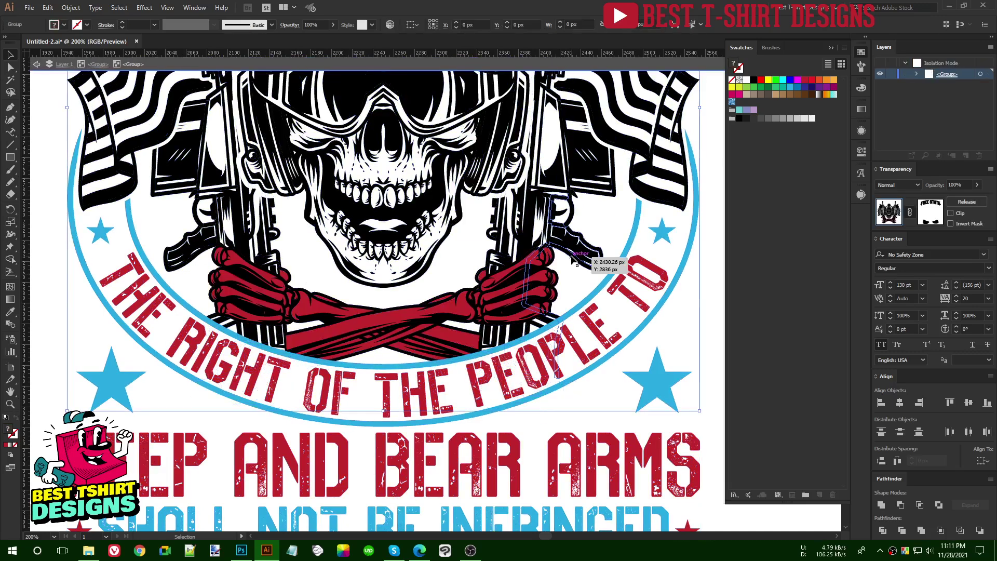
double_click(573, 259)
double_click(573, 260)
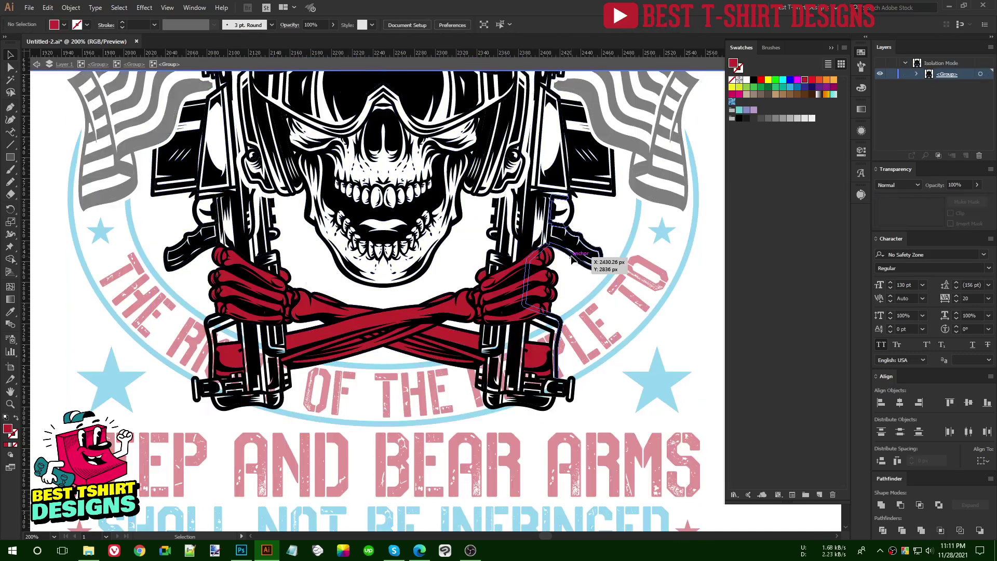
click(572, 260)
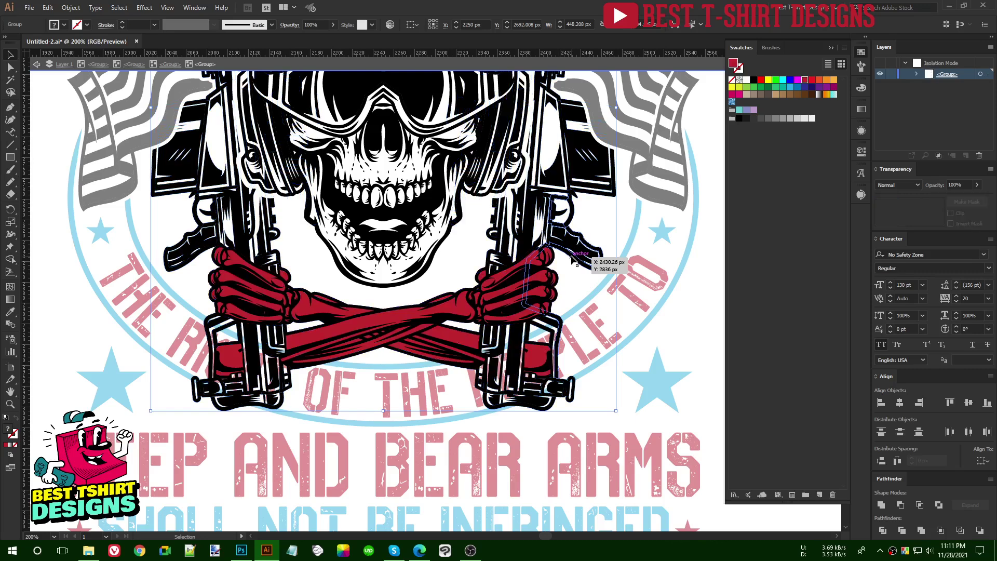
double_click(573, 260)
click(575, 290)
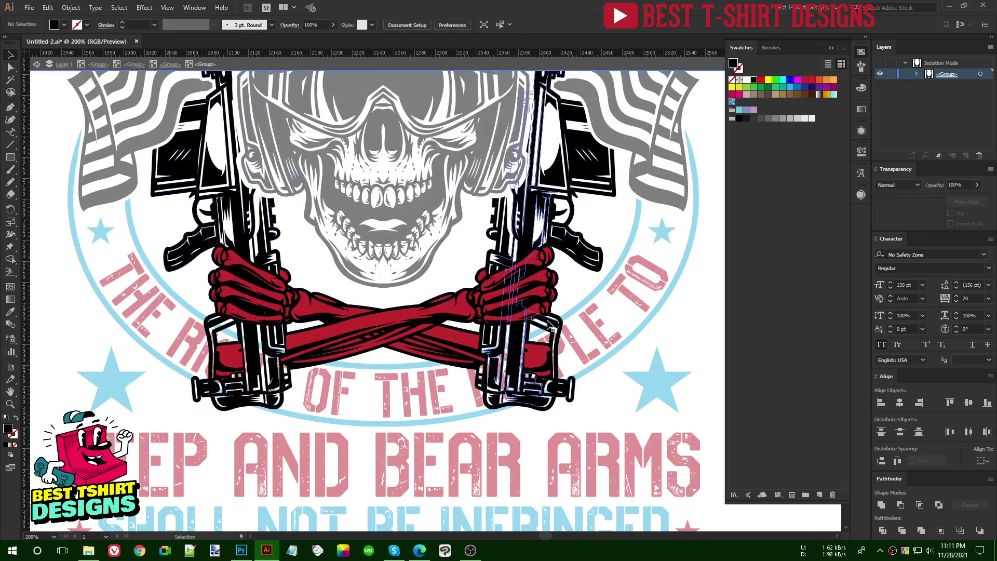
Draw a rectangle about 533 by 701 px over the rifles, fill it with light blue (R=41 G=171 B=226) and send it to the back.
scroll(413, 331, up, 2)
scroll(412, 330, down, 1)
scroll(389, 317, up, 2)
scroll(388, 318, down, 1)
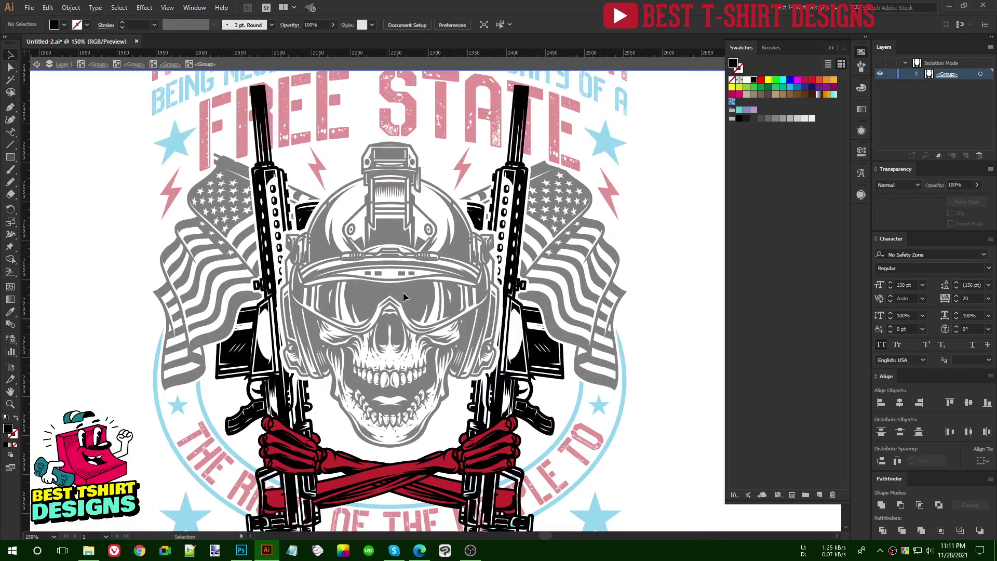
scroll(388, 315, down, 1)
click(10, 157)
drag(251, 103, 529, 465)
click(790, 87)
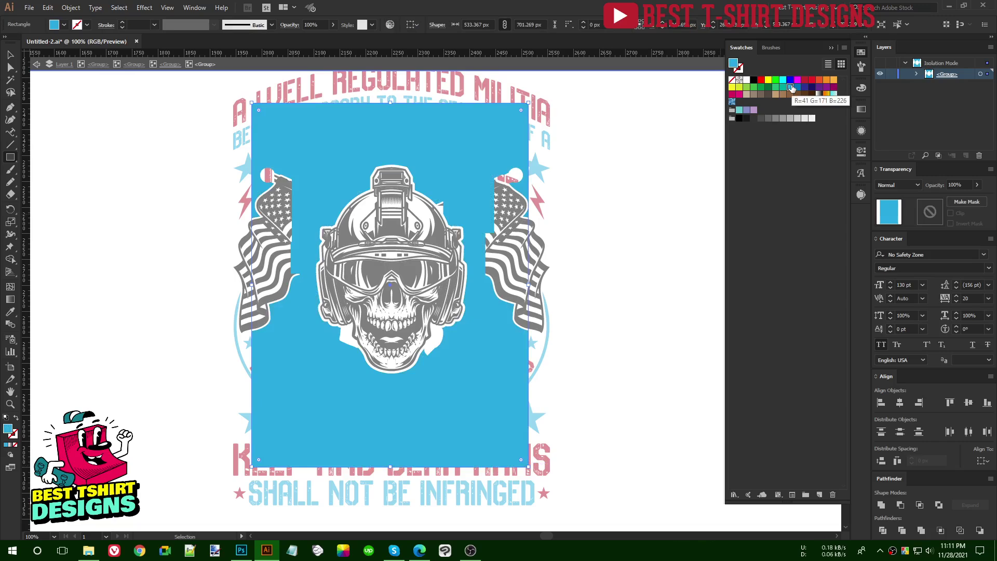
key(ctrl+shift+bracketleft)
key(v)
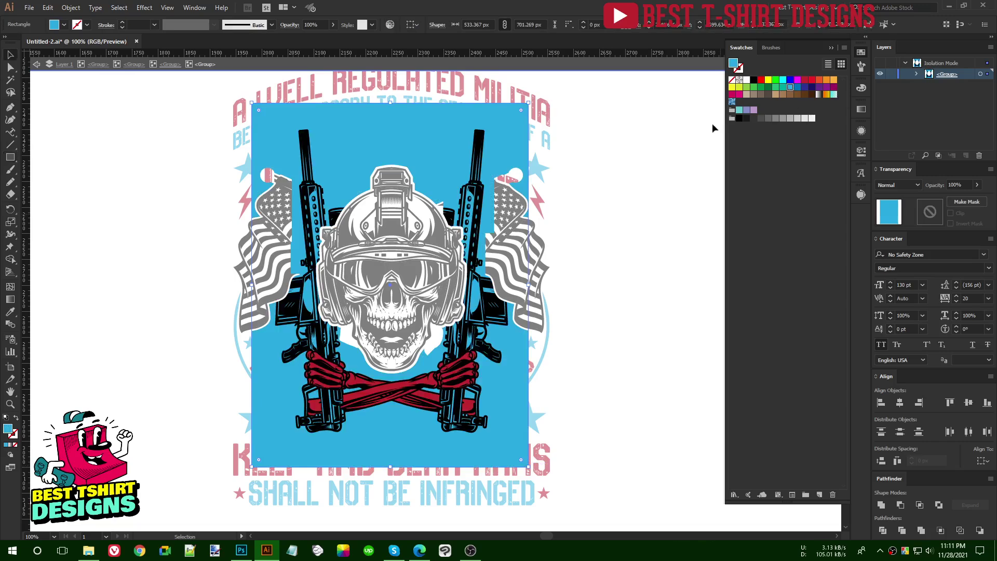
Select the blue rectangle together with the rifles and remove the area outside the rifles using the Shape Builder tool.
scroll(475, 410, up, 1)
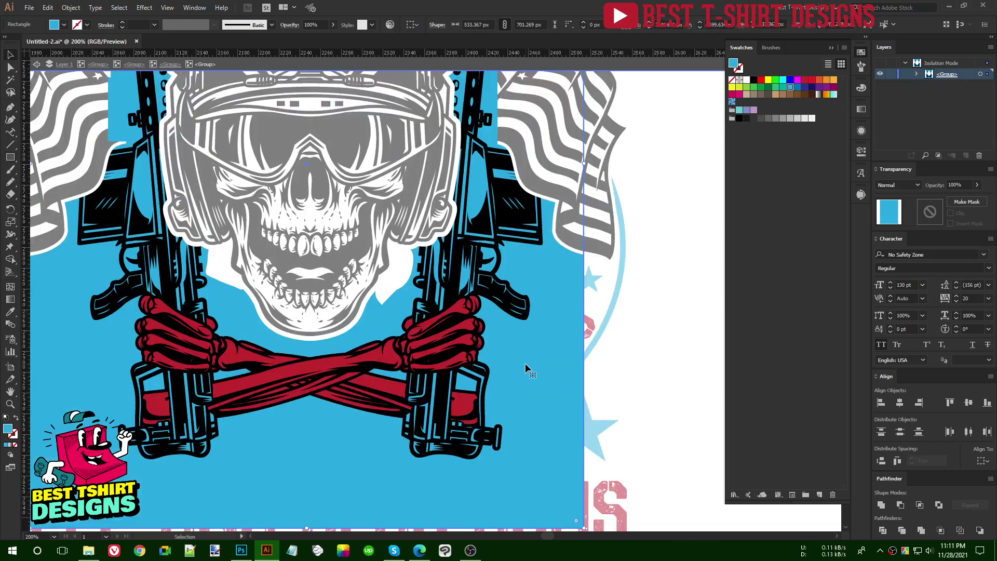
shift+click(487, 374)
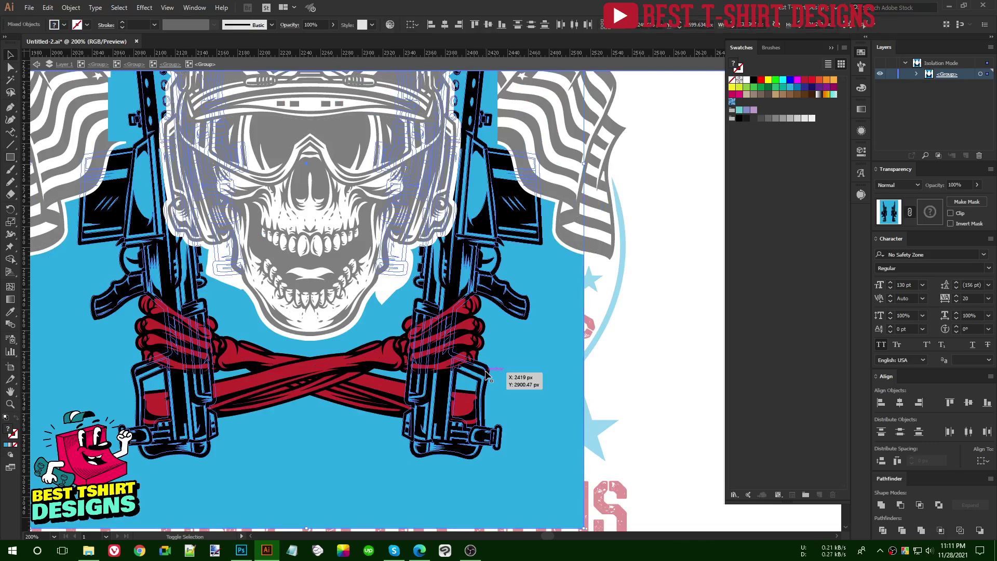
key(shift+m)
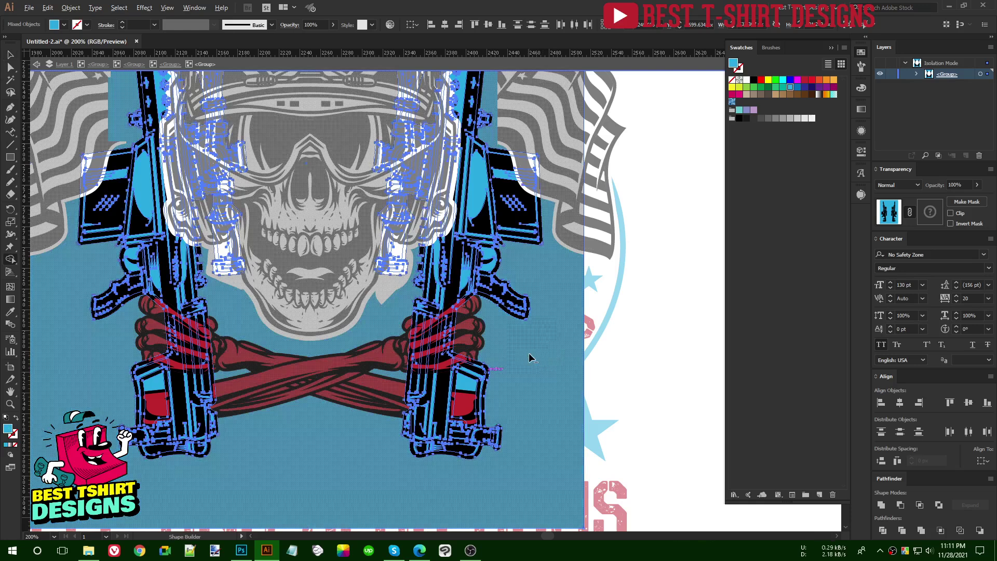
alt+drag(622, 372, 622, 371)
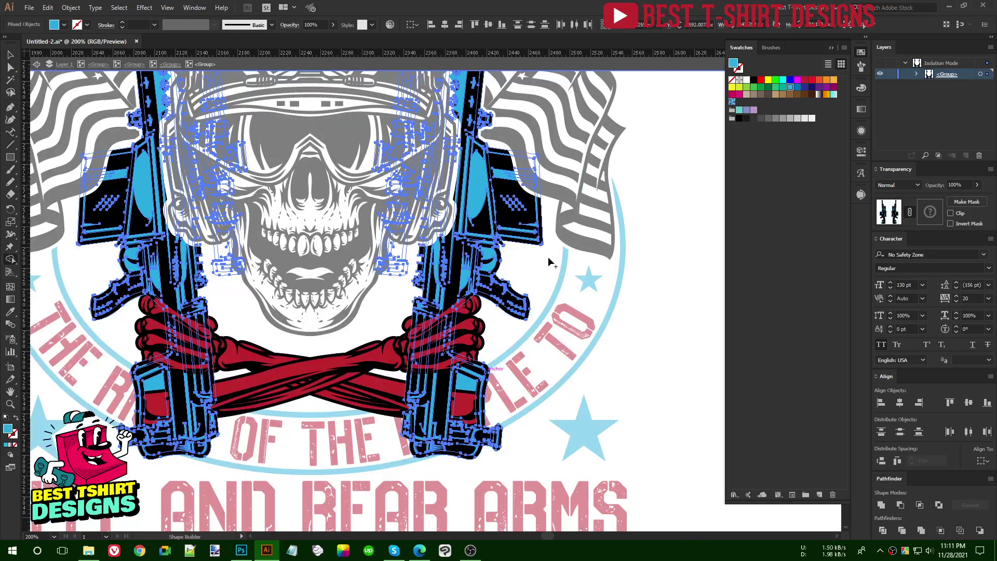
Remove the light blue areas inside the trigger guards of both rifles with the Shape Builder tool.
scroll(528, 264, up, 1)
scroll(486, 262, up, 3)
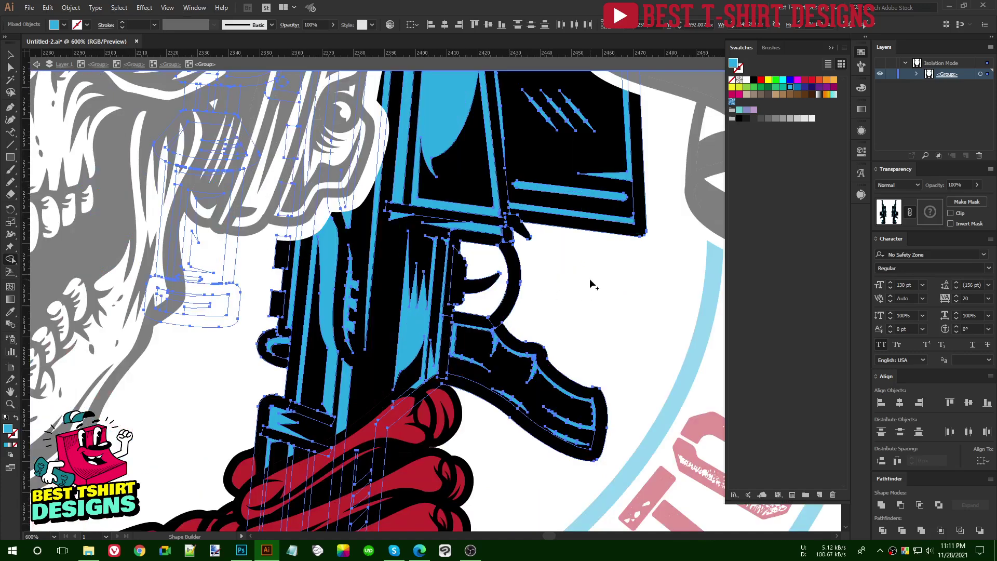
key(ctrl+0)
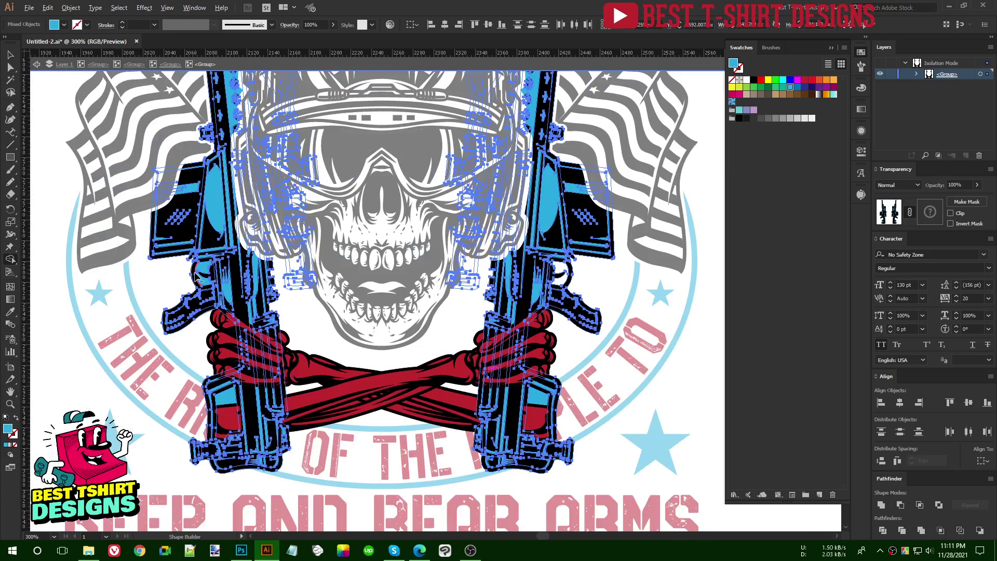
scroll(197, 277, up, 4)
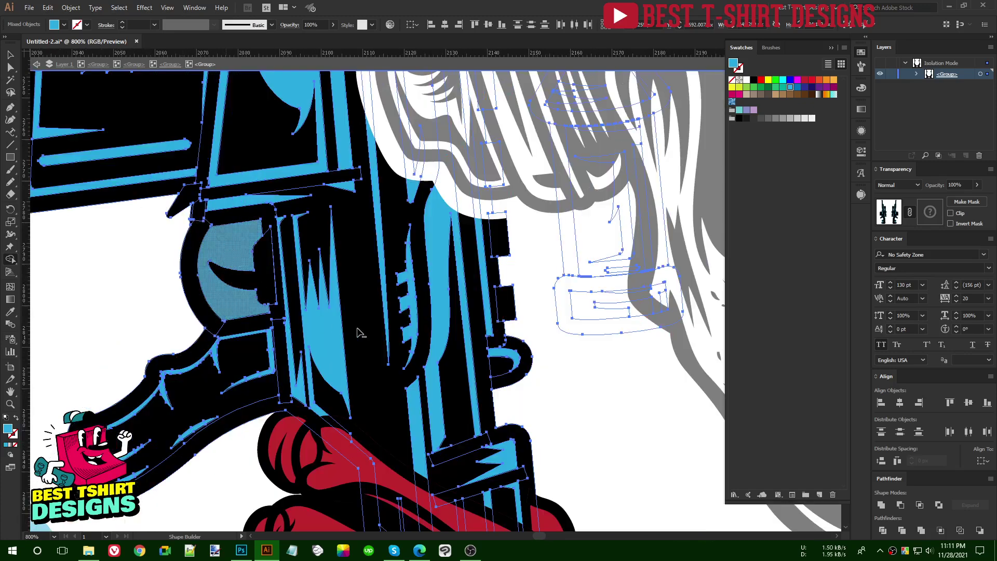
scroll(235, 208, down, 3)
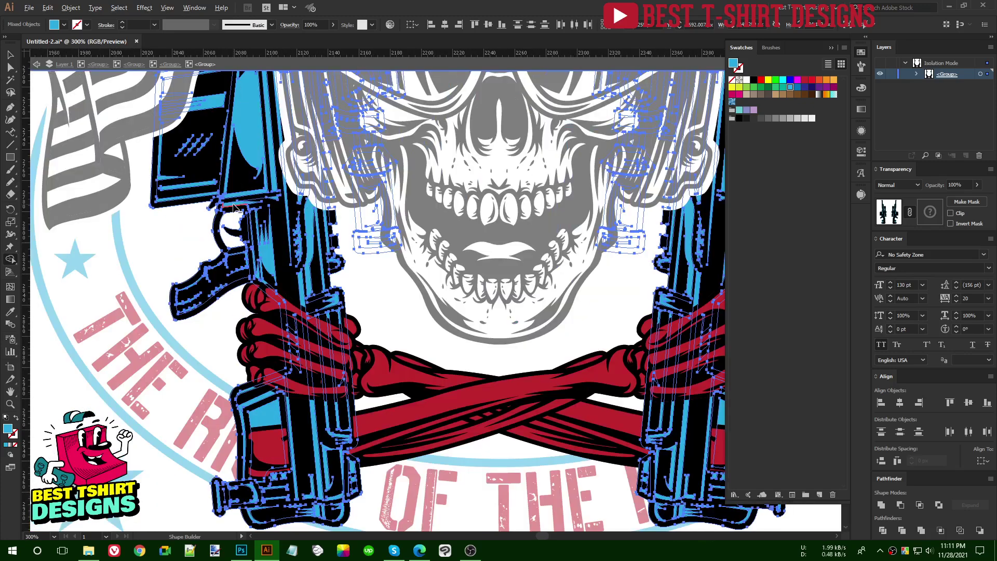
scroll(251, 277, down, 1)
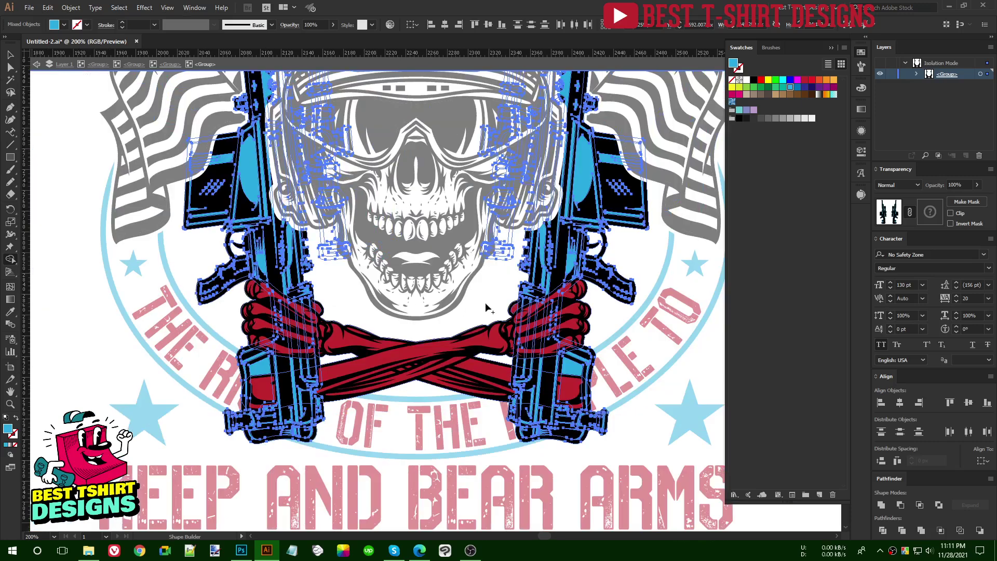
scroll(605, 242, up, 3)
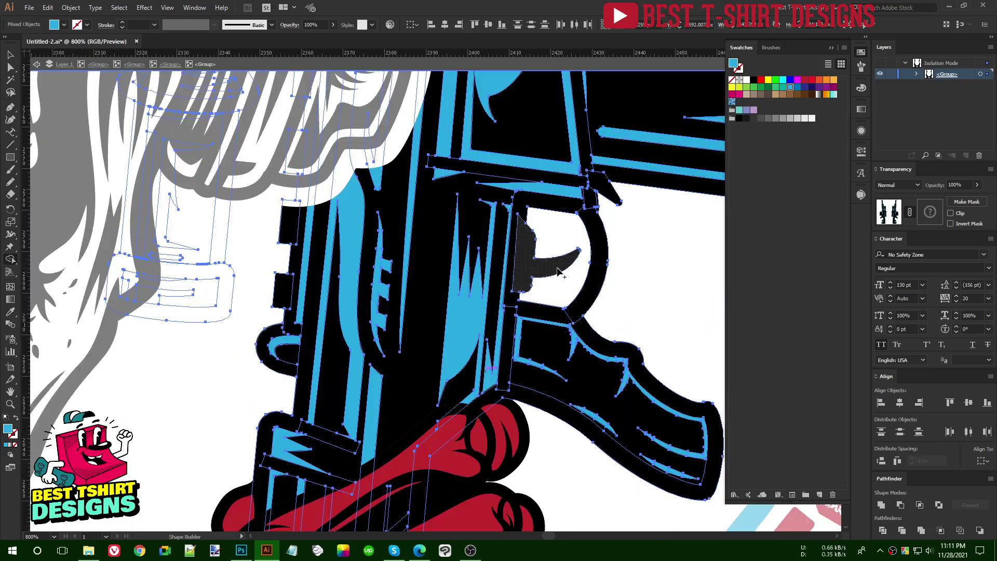
Remove the light blue areas inside the stock openings of both rifles with the Shape Builder tool, and deselect the artwork.
key(ctrl+shift+a)
key(ctrl+a)
scroll(558, 271, down, 2)
scroll(481, 455, down, 2)
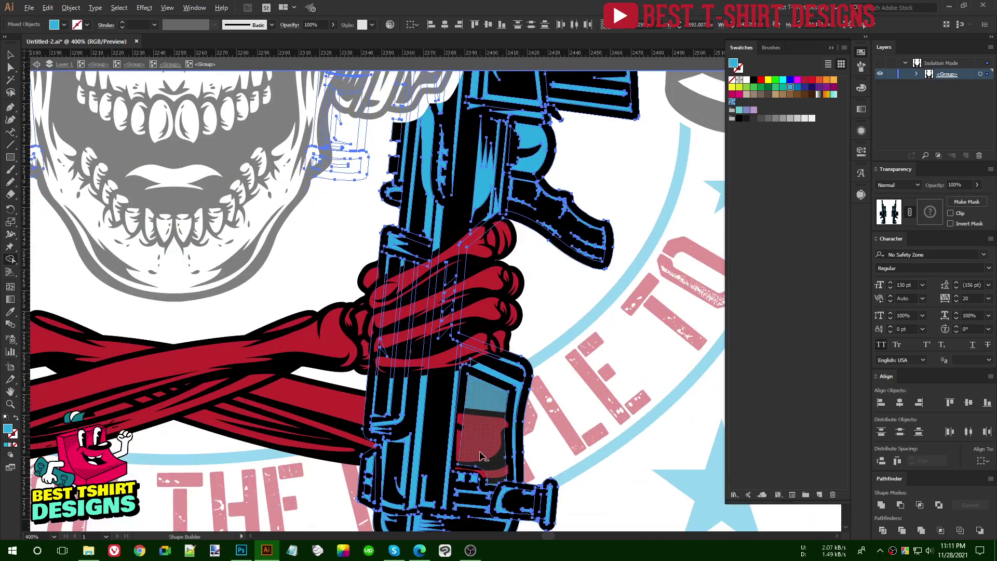
scroll(480, 456, up, 1)
mouse_move(472, 365)
mouse_down()
mouse_move(604, 416)
mouse_move(649, 352)
mouse_up()
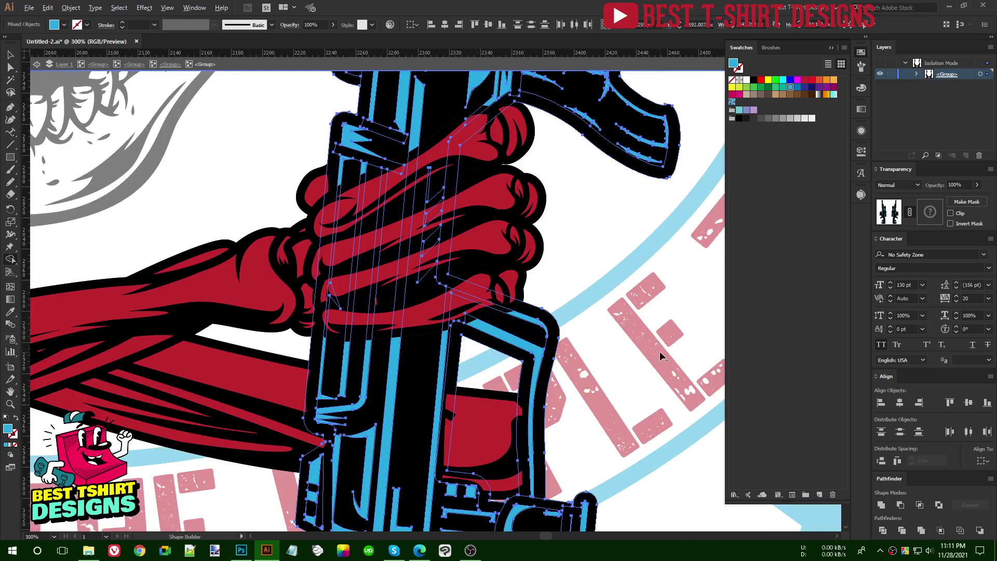
scroll(660, 351, down, 3)
scroll(298, 356, up, 3)
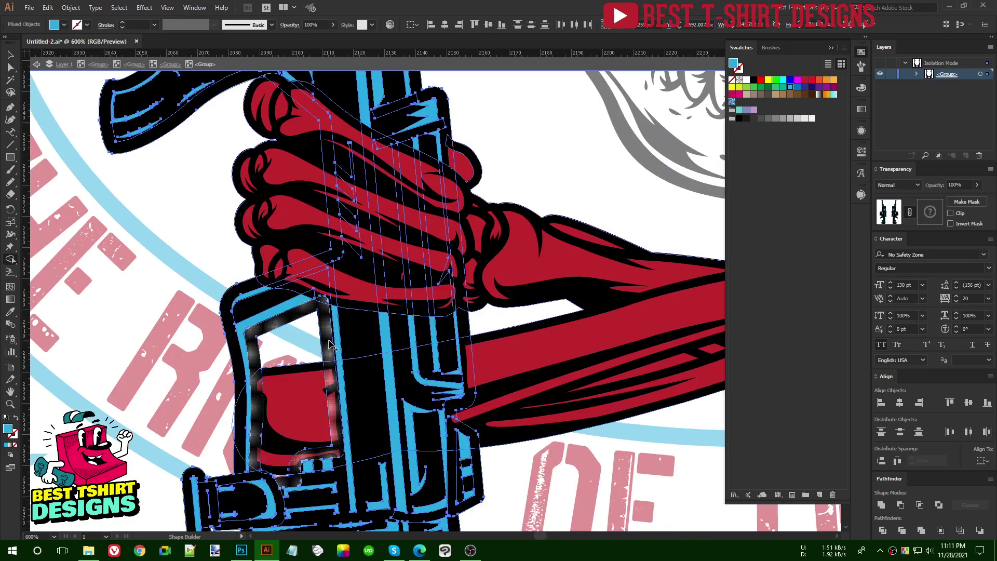
scroll(425, 340, down, 3)
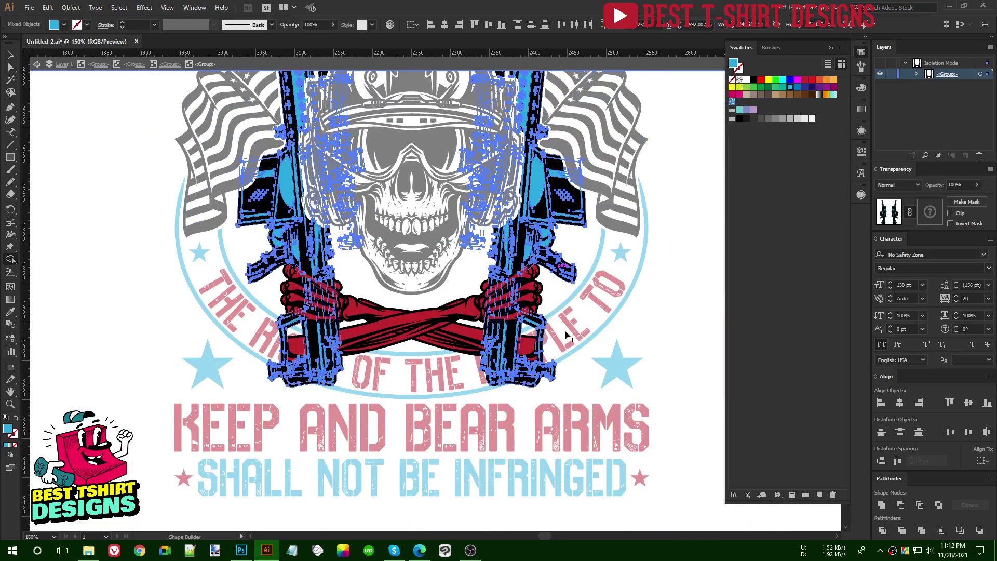
key(v)
click(615, 337)
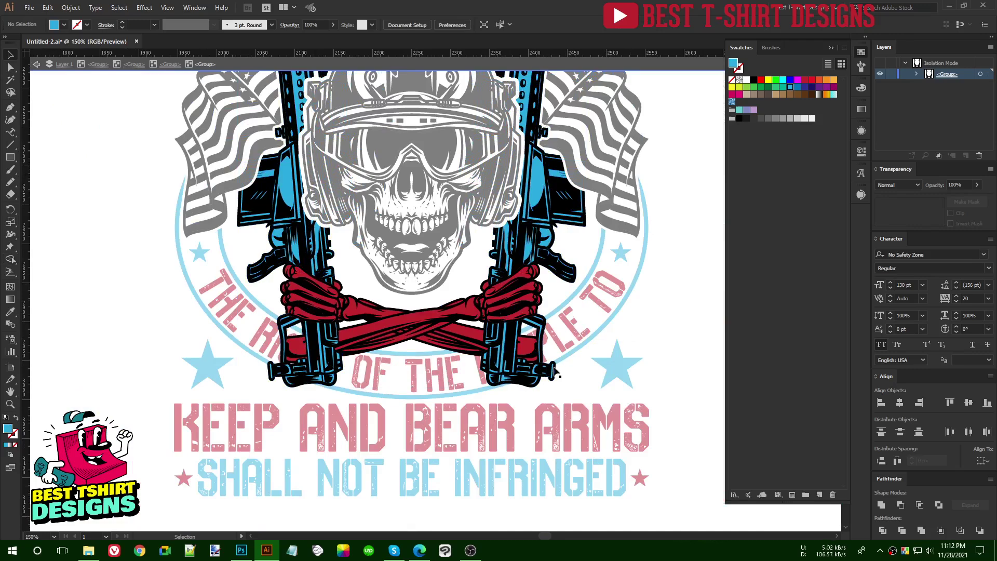
scroll(522, 306, up, 2)
scroll(619, 374, up, 2)
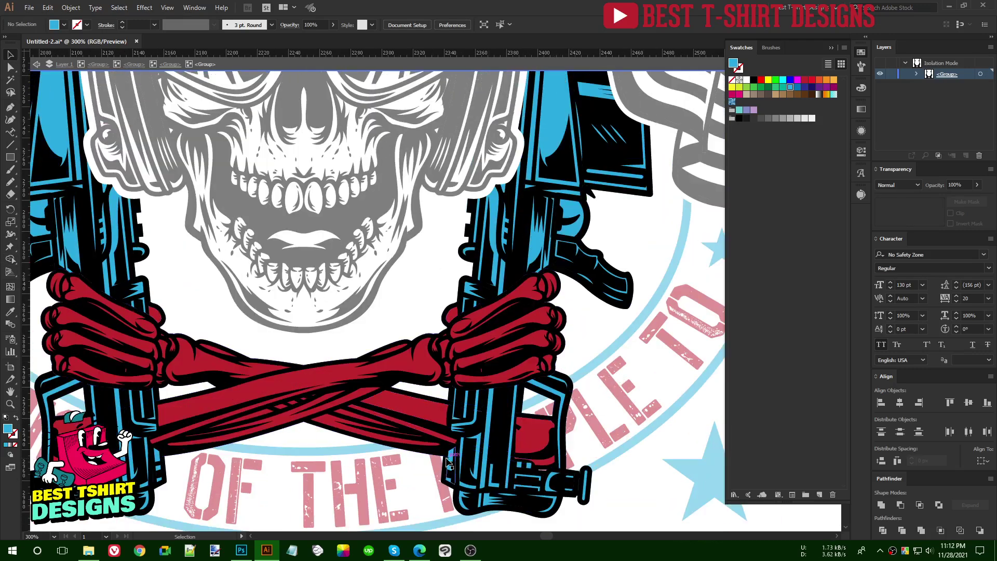
scroll(445, 454, up, 2)
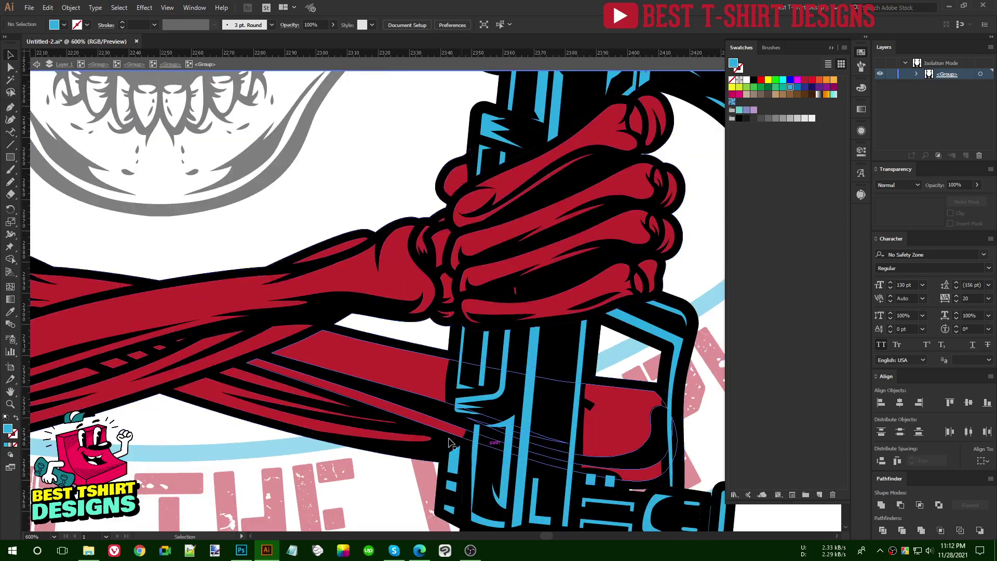
scroll(556, 332, down, 3)
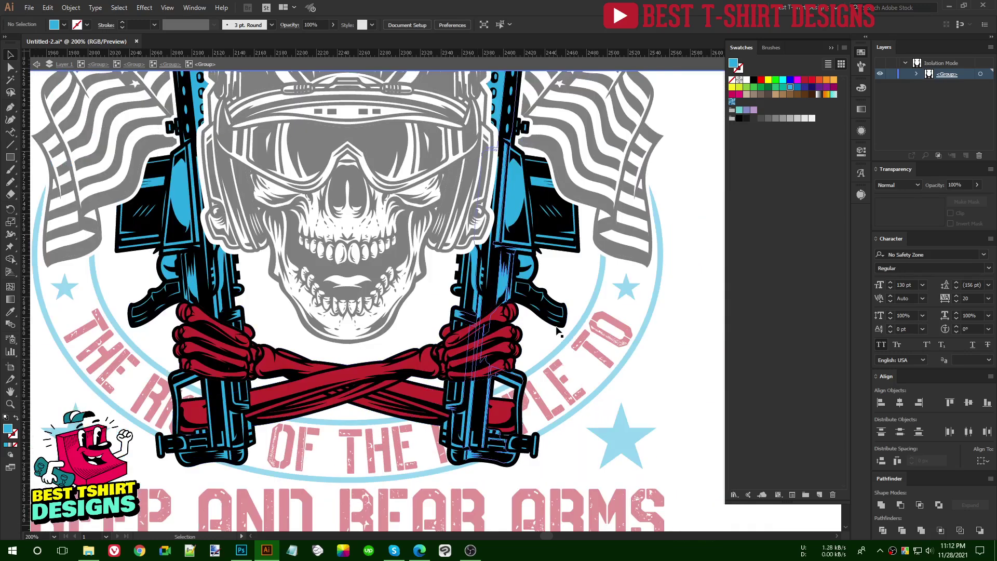
scroll(520, 234, up, 2)
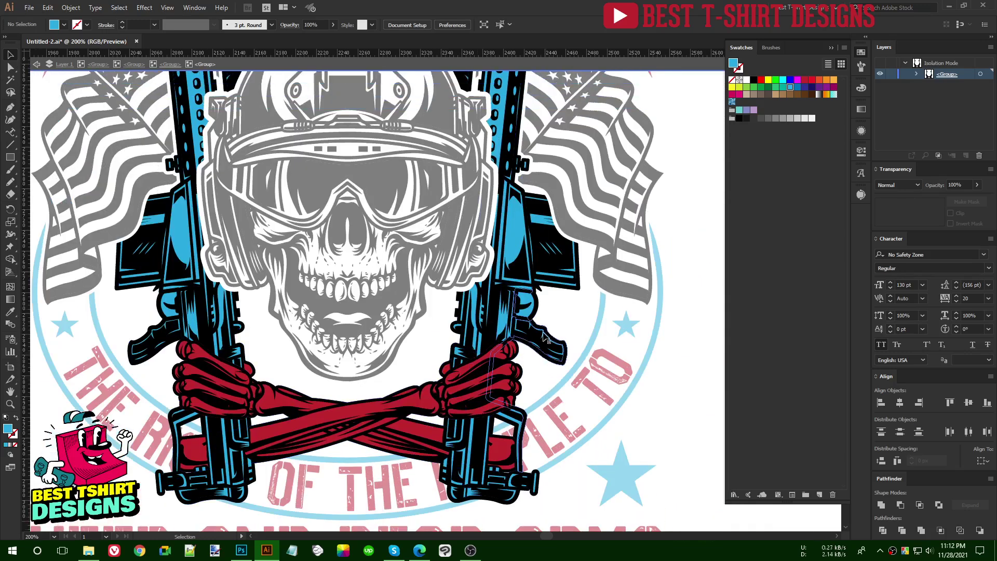
click(516, 226)
key(Delete)
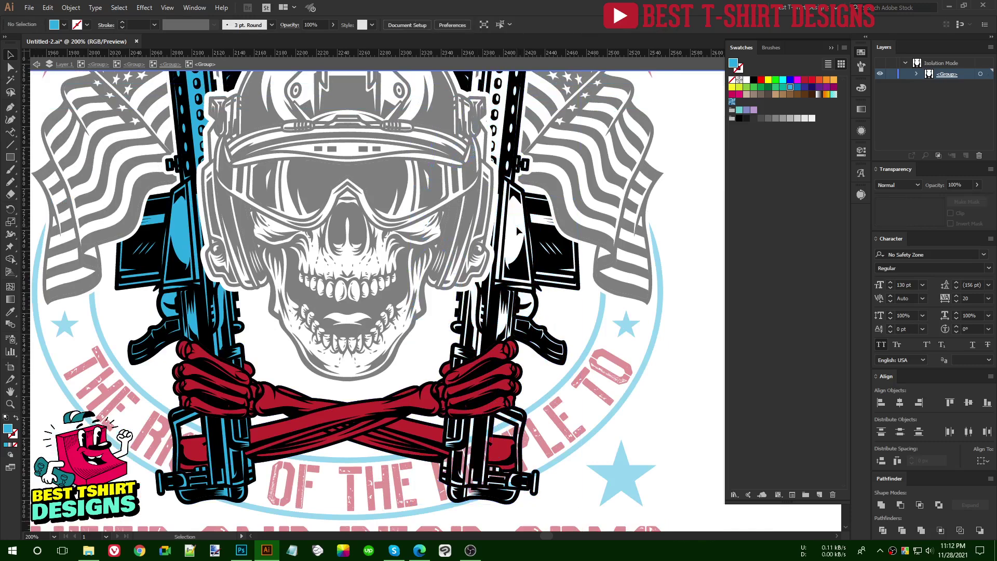
key(a)
key(ctrl+z)
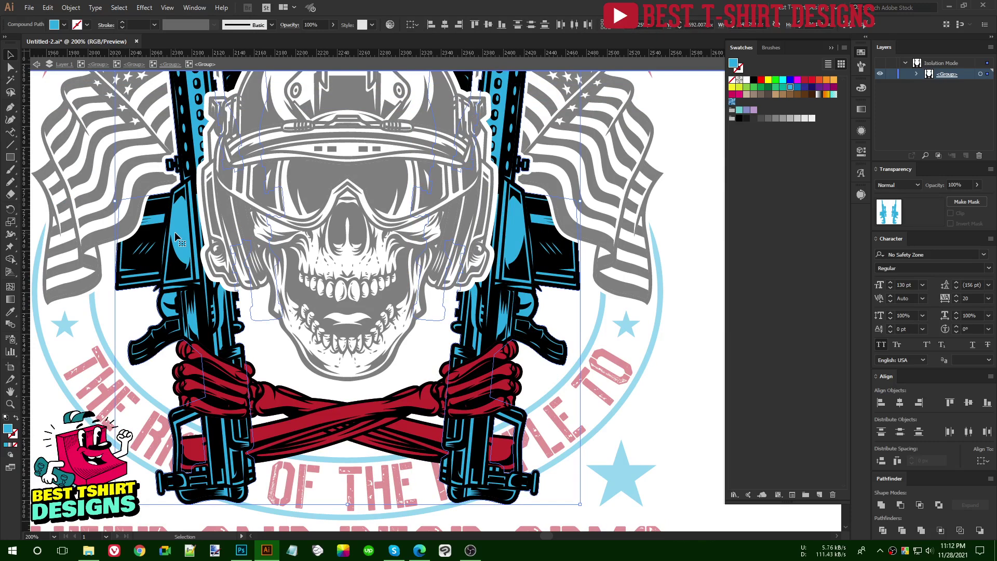
Cut the light blue rifle fills, paste them behind the line art inside the nested rifles group, and exit isolation.
key(Delete)
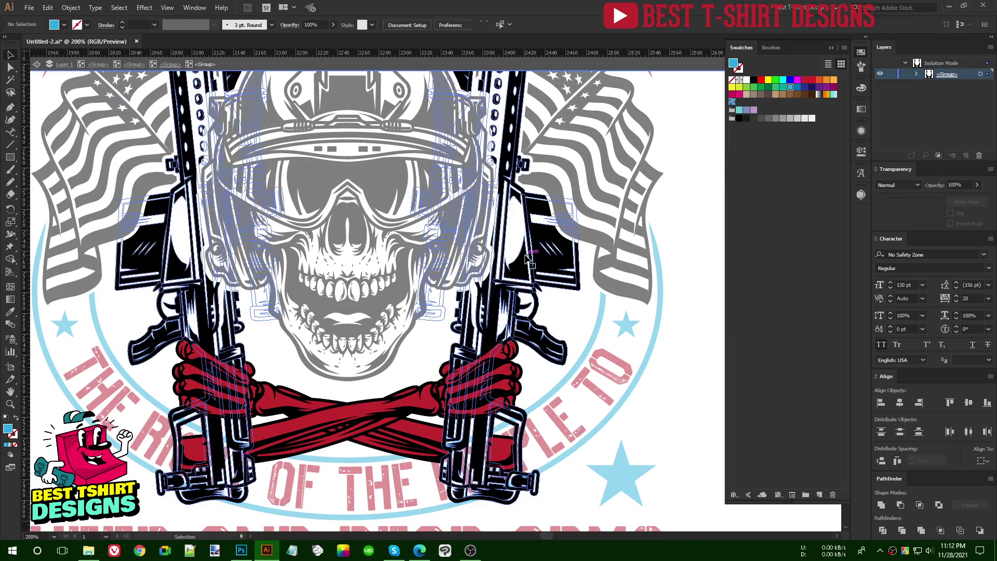
double_click(531, 265)
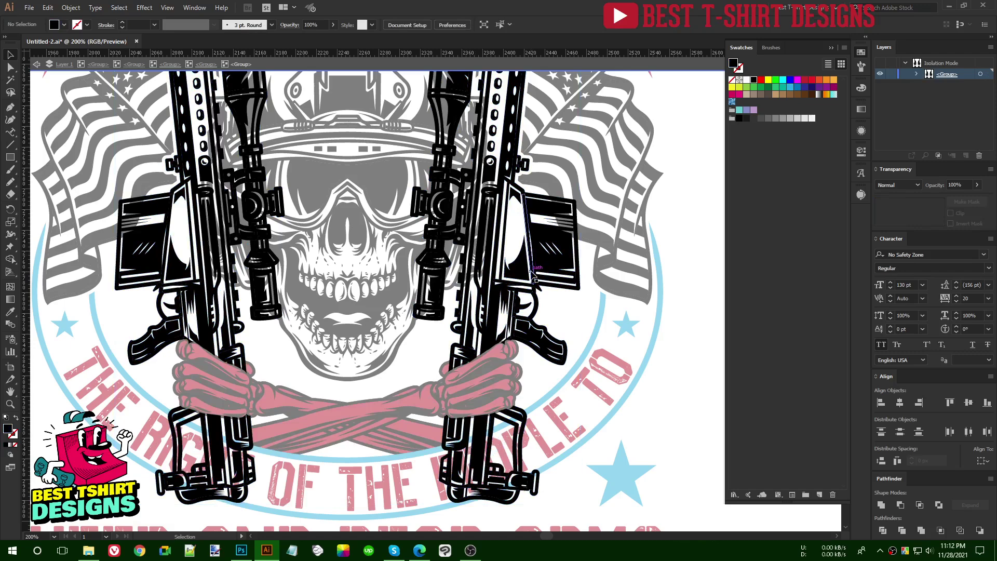
click(533, 278)
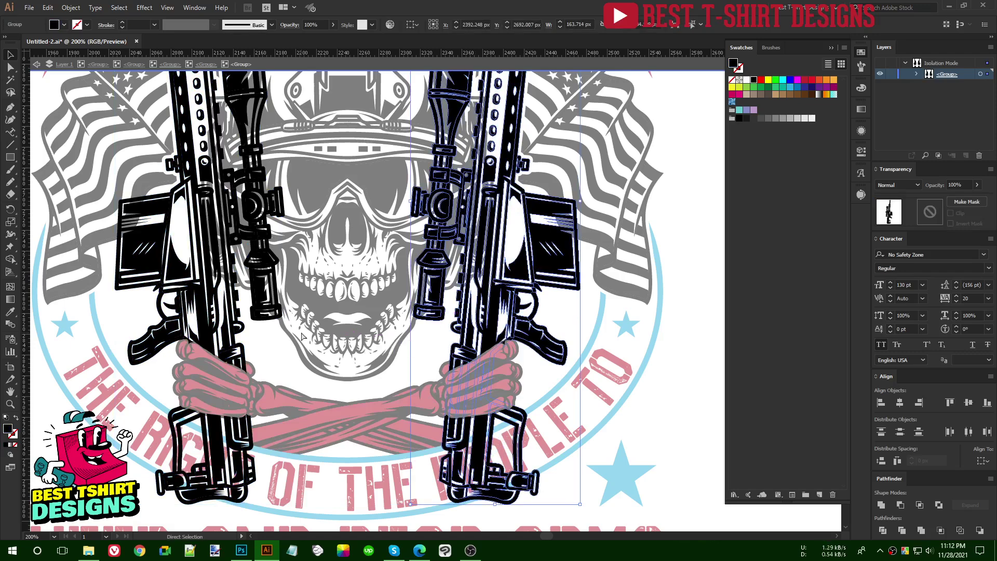
key(ctrl+a)
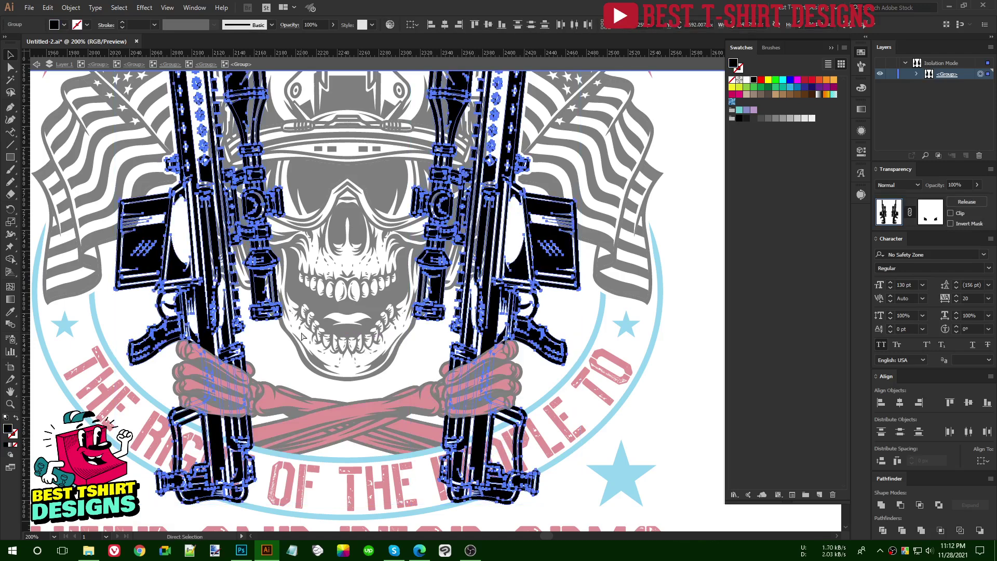
key(ctrl+8)
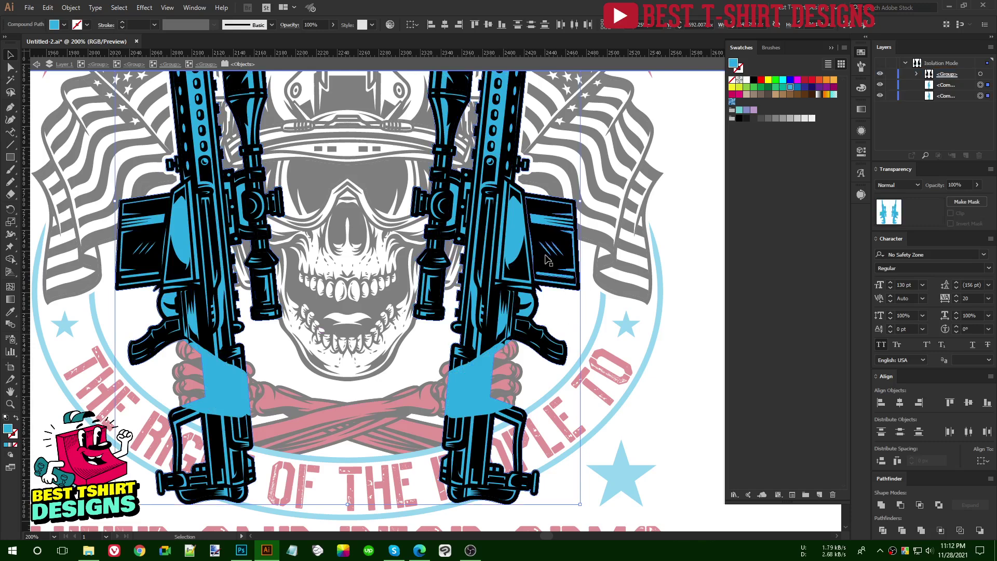
double_click(417, 359)
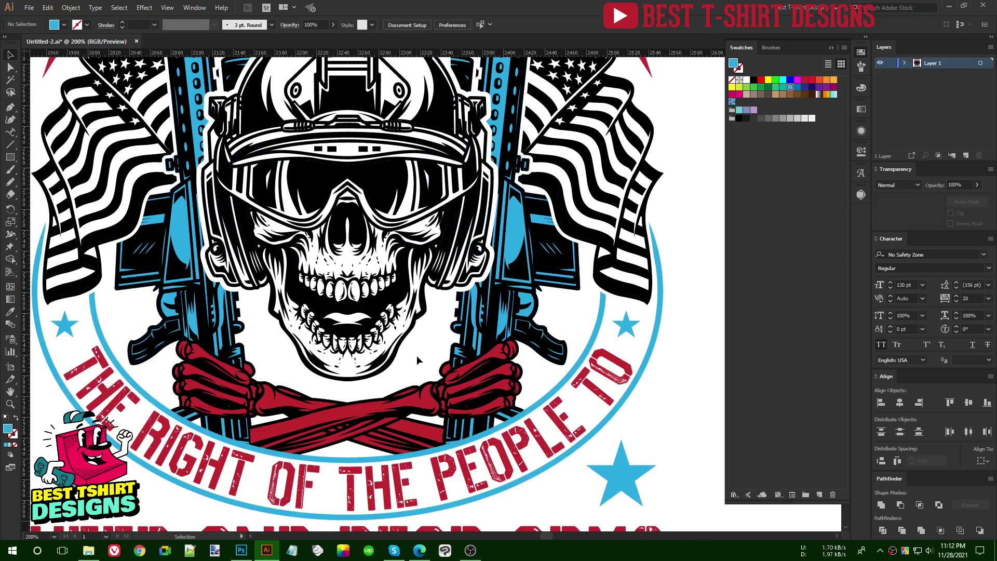
Isolate the illustration group that contains the flags, helmeted skull and rifles, leaving nothing selected.
scroll(416, 365, down, 1)
scroll(541, 265, up, 3)
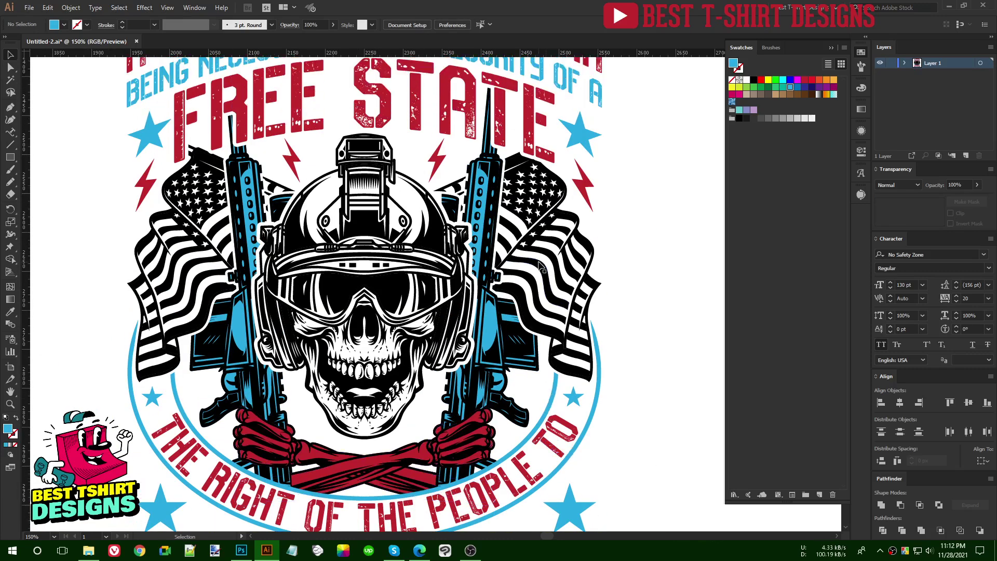
click(540, 265)
double_click(540, 265)
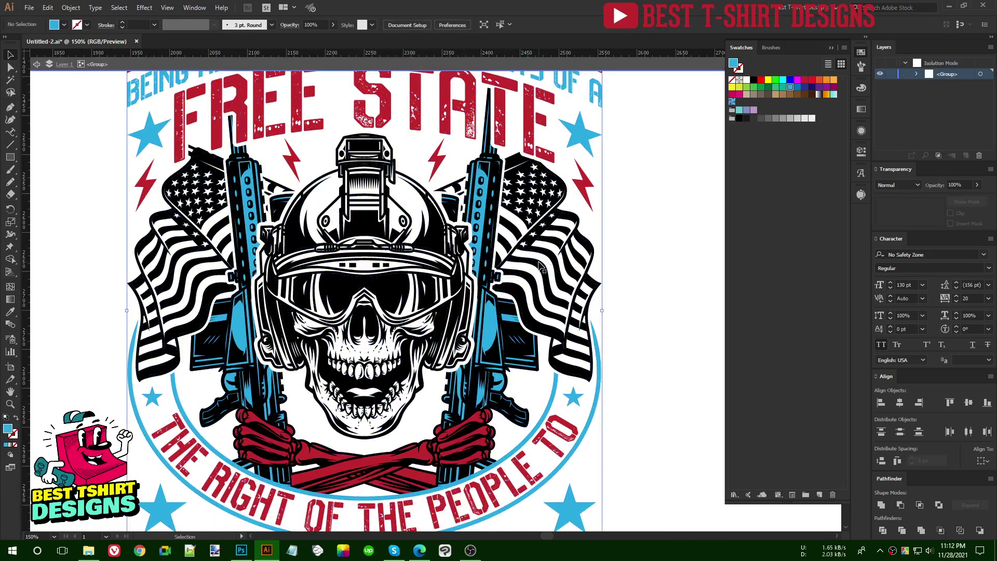
click(540, 265)
double_click(540, 264)
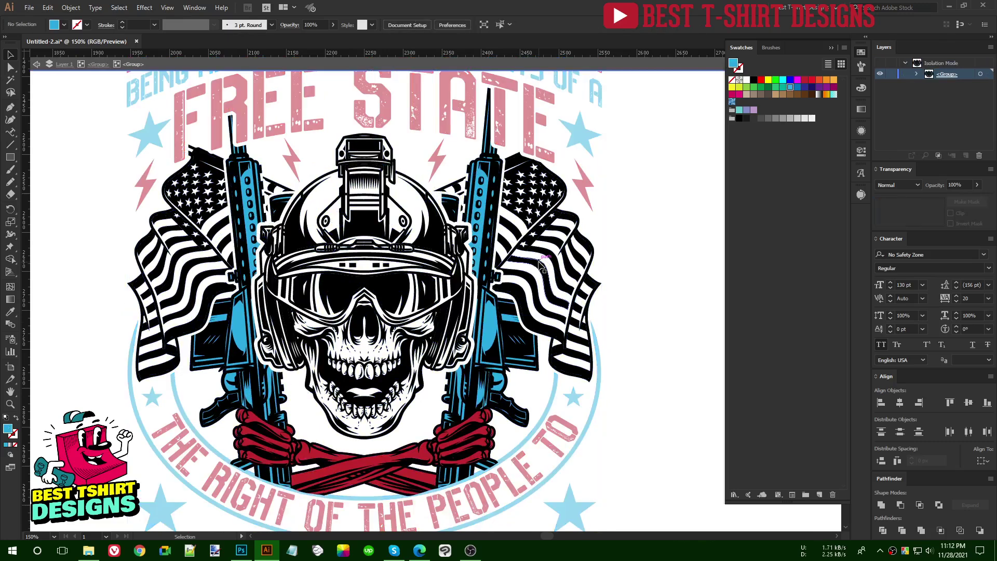
click(540, 265)
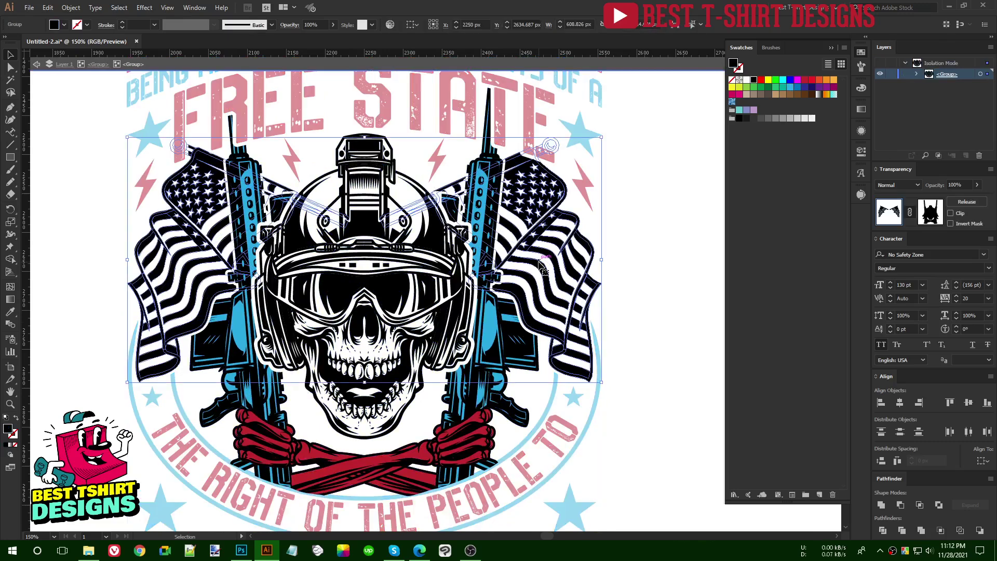
click(621, 307)
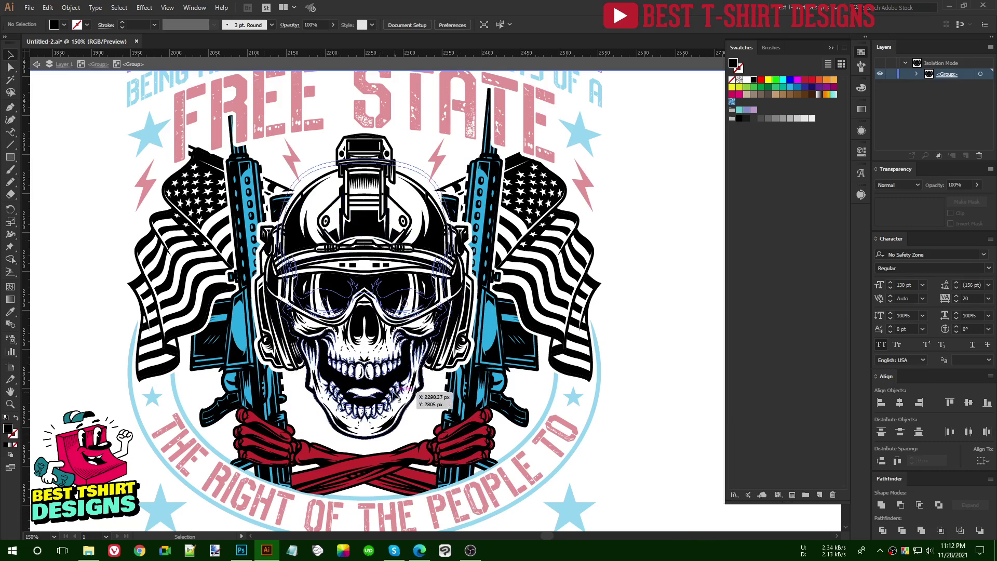
Isolate the nested helmet-and-skull group and select the skull line art.
click(385, 370)
double_click(389, 373)
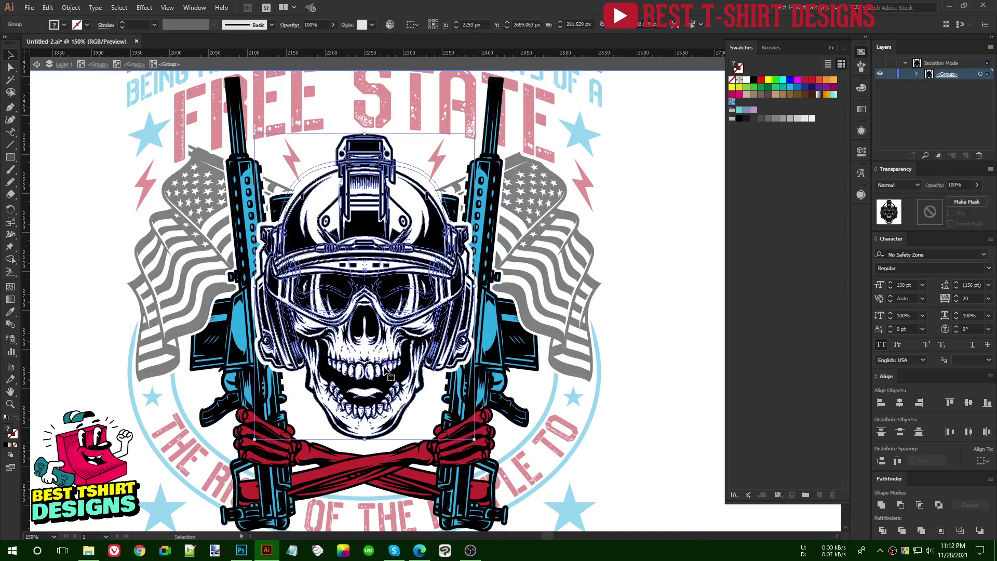
double_click(386, 322)
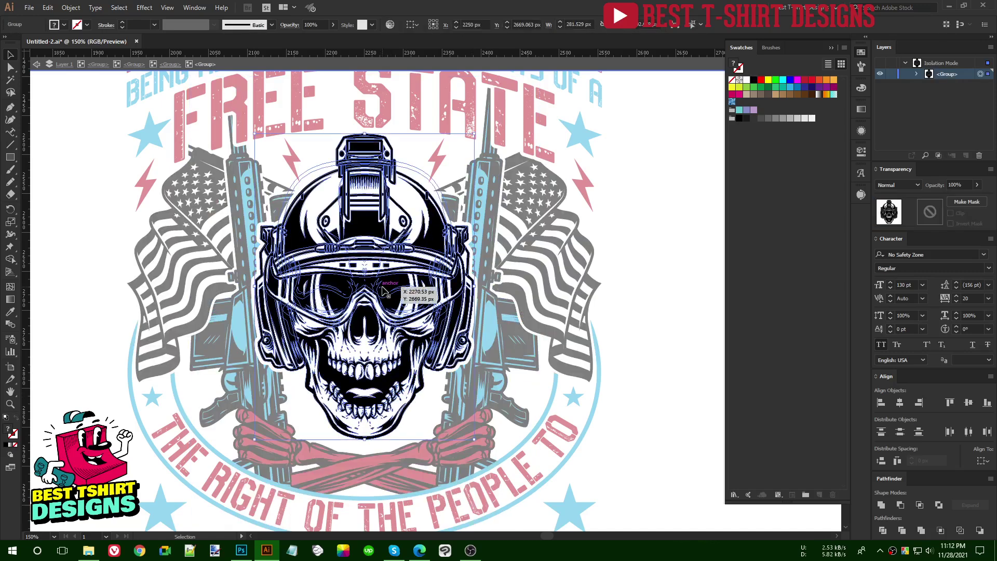
click(383, 290)
double_click(383, 290)
click(423, 421)
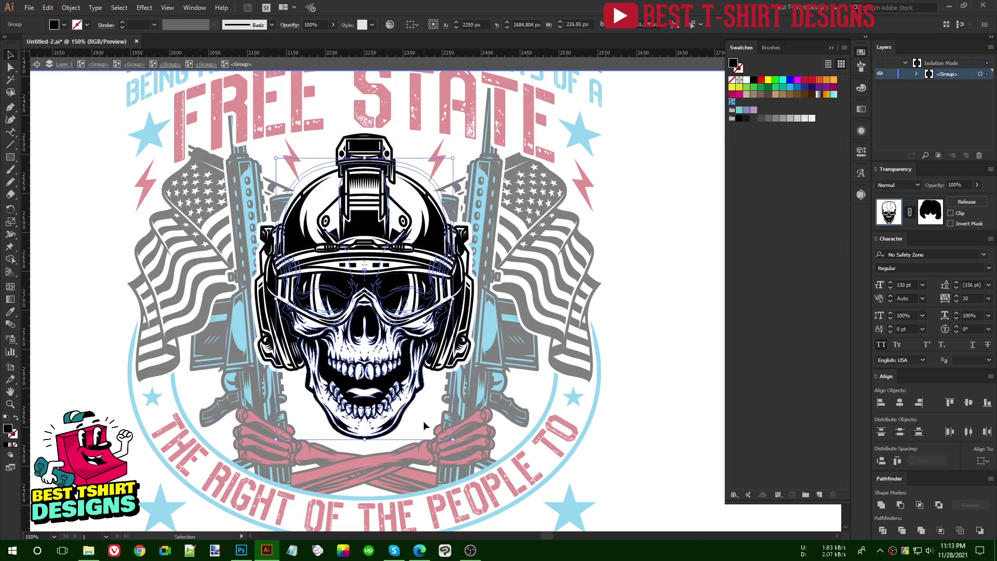
Draw a rectangle about 344 by 475 px over the helmeted skull, filled with light blue (R=41 G=171 B=226) and placed behind it.
click(10, 156)
drag(225, 112, 491, 482)
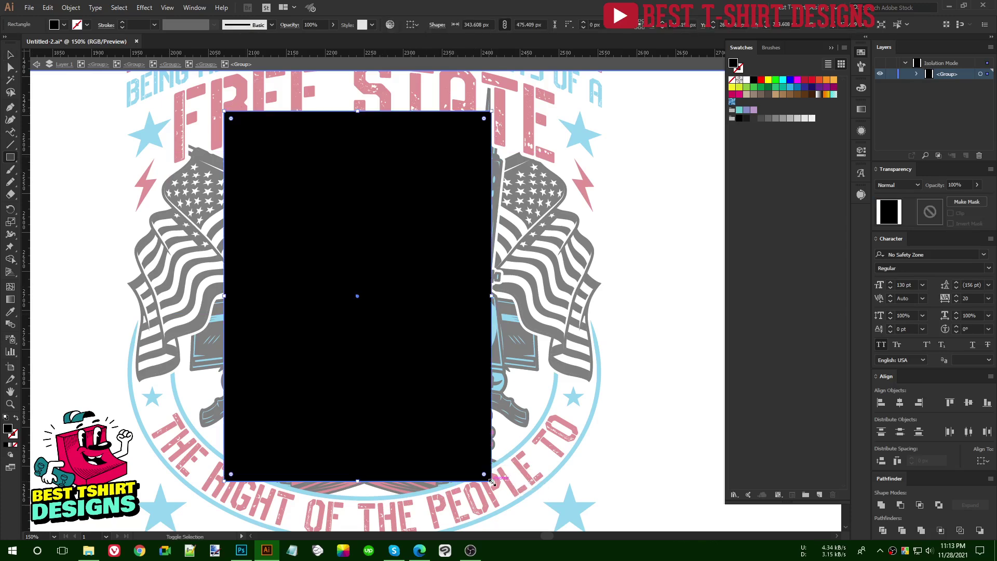
key(v)
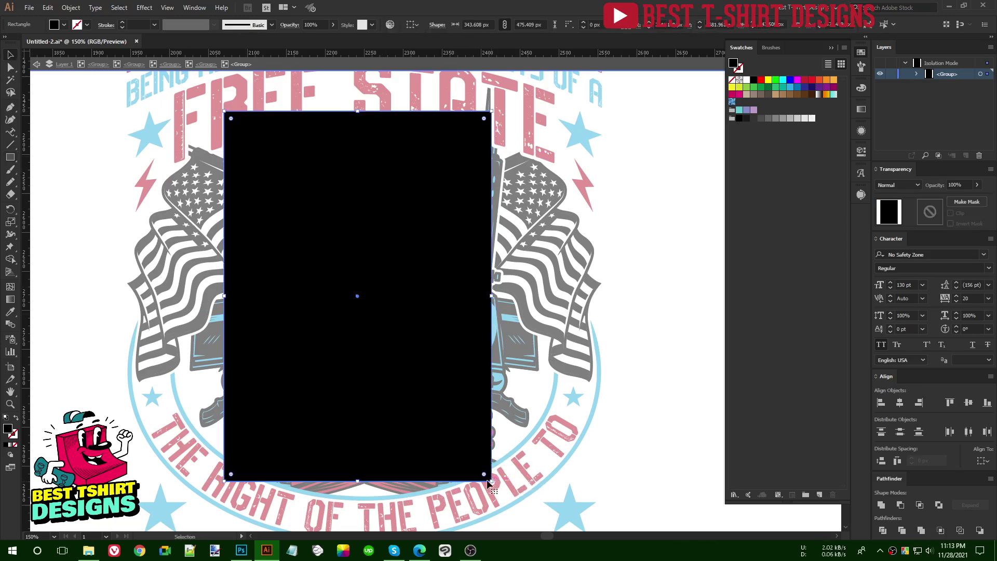
click(804, 80)
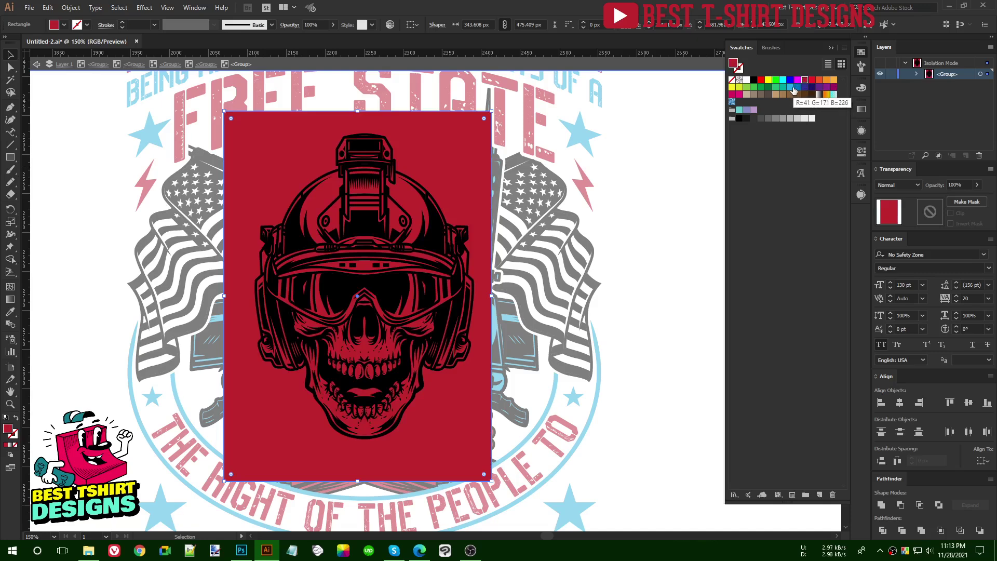
click(790, 87)
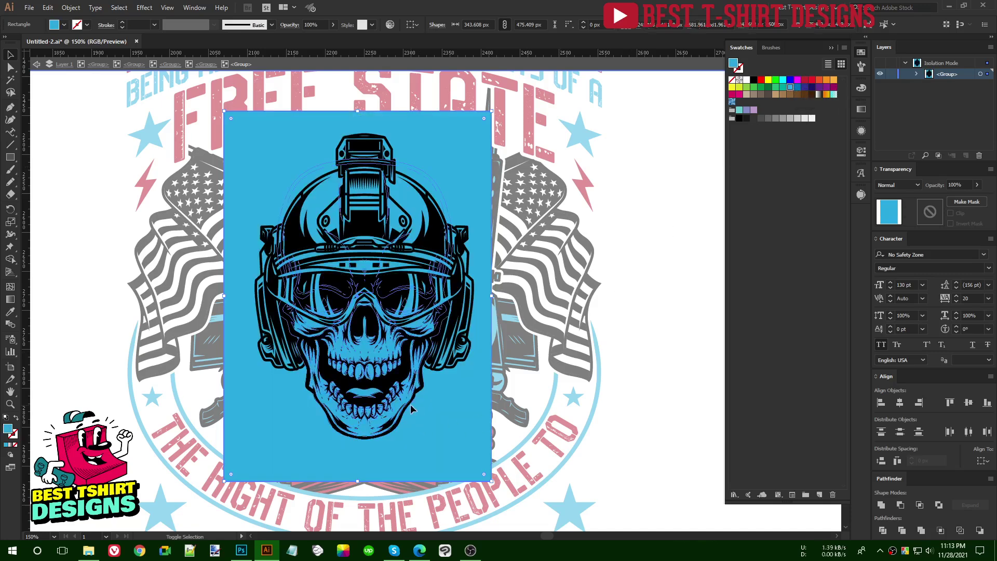
Select the blue rectangle together with the skull and remove the area outside the skull using the Shape Builder tool.
shift+click(410, 404)
key(shift+m)
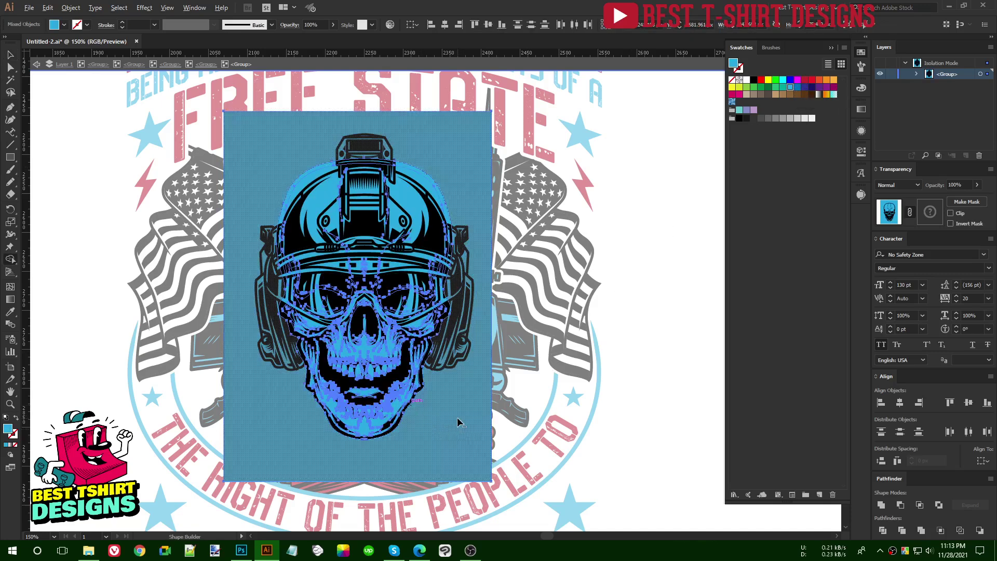
alt+click(457, 422)
key(v)
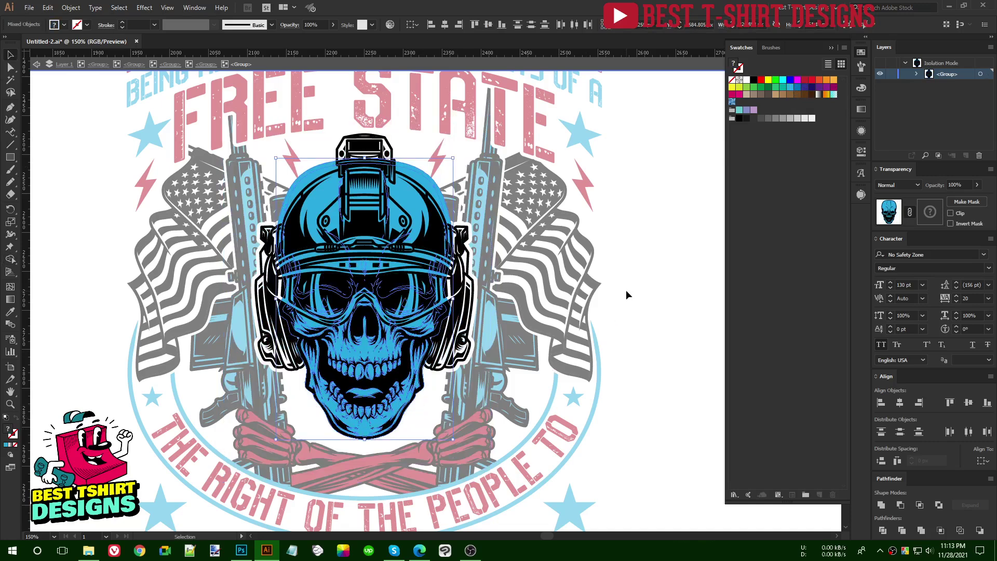
click(625, 295)
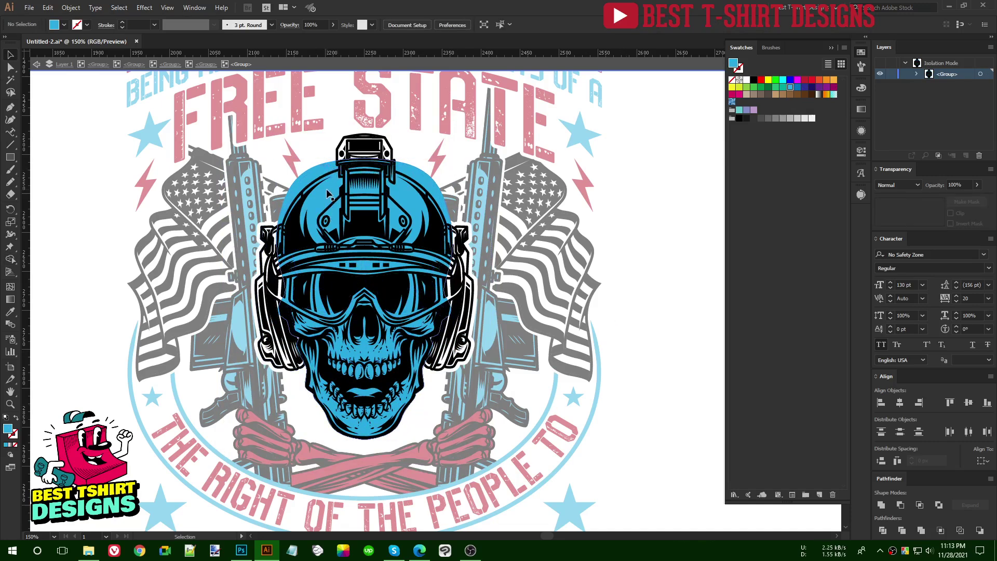
Cut the light blue skull fill and paste it behind the line art inside the nested skull group, so the mask clips it.
click(327, 193)
key(Delete)
click(371, 340)
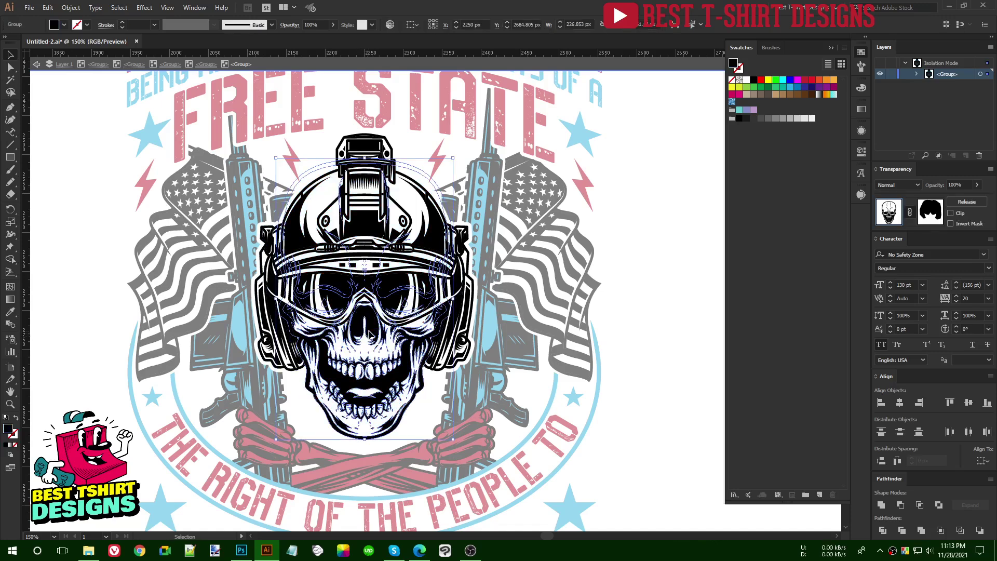
double_click(369, 334)
double_click(371, 340)
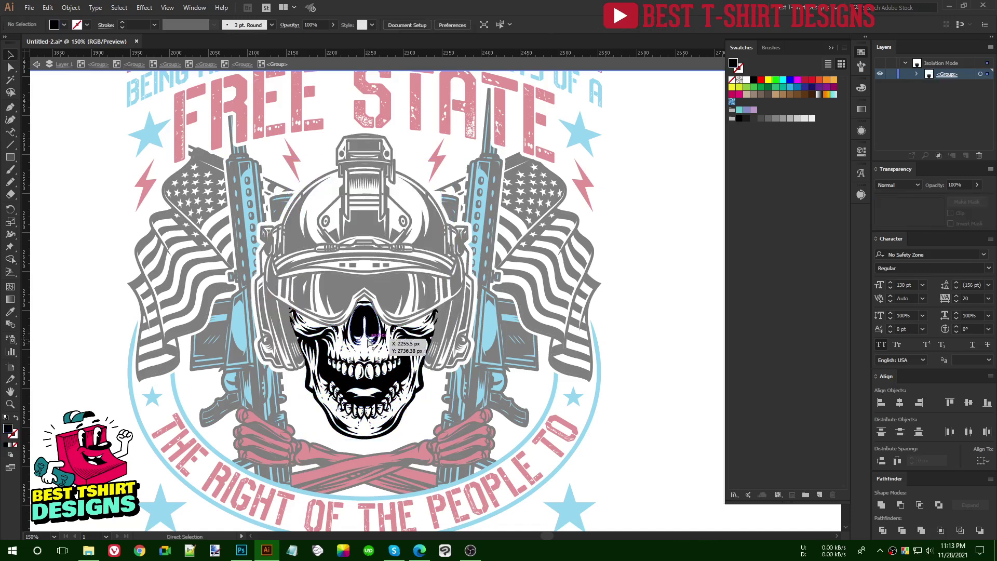
key(ctrl+b)
click(646, 264)
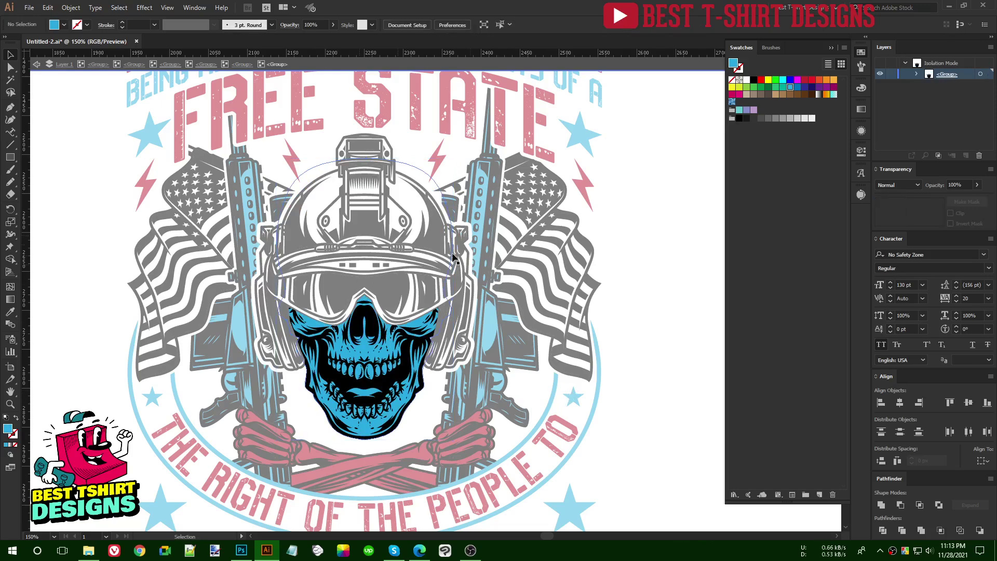
Leave the skull group's isolation and isolate the nested group that holds the helmet-and-goggles line art.
double_click(644, 260)
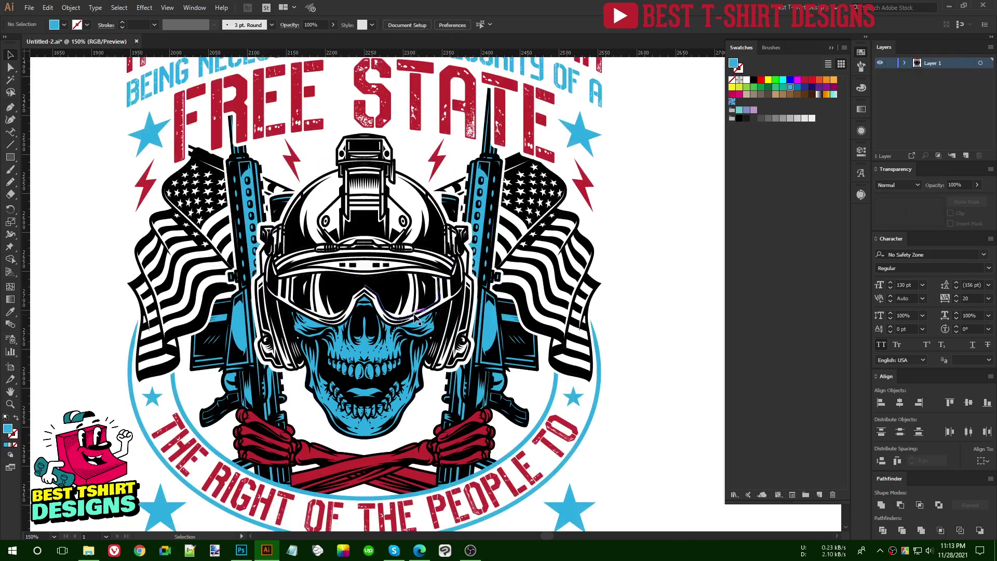
double_click(415, 316)
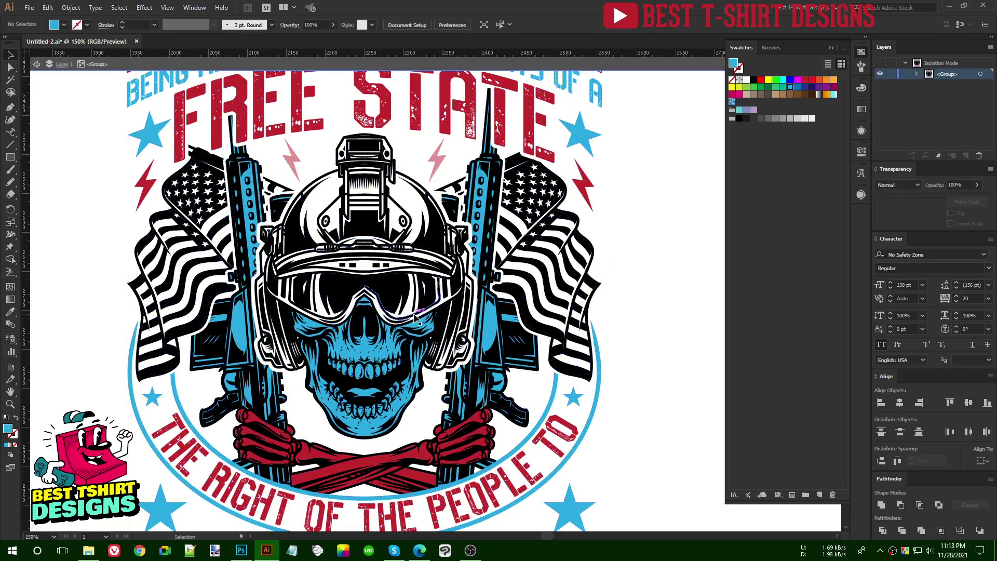
double_click(415, 316)
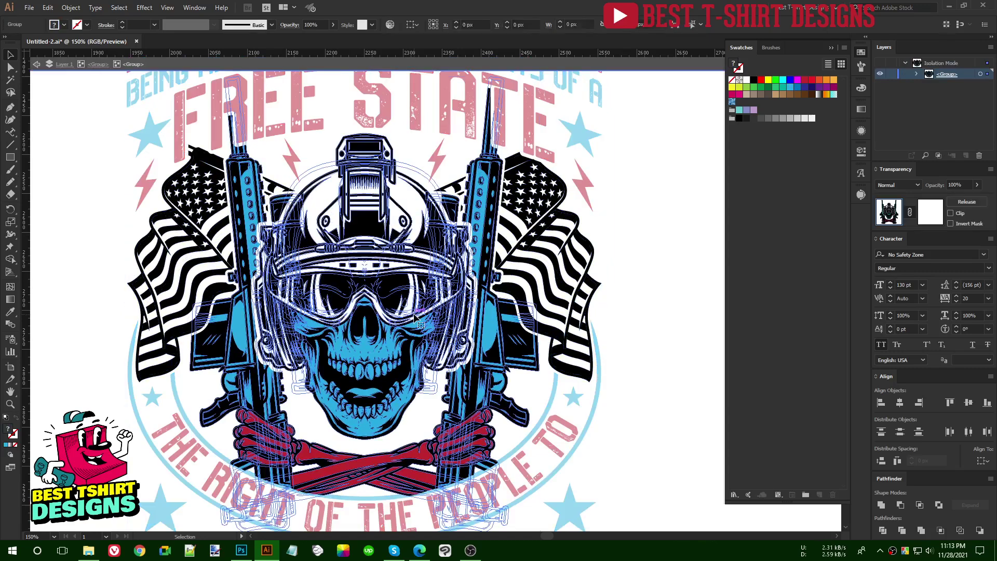
double_click(415, 316)
double_click(415, 316)
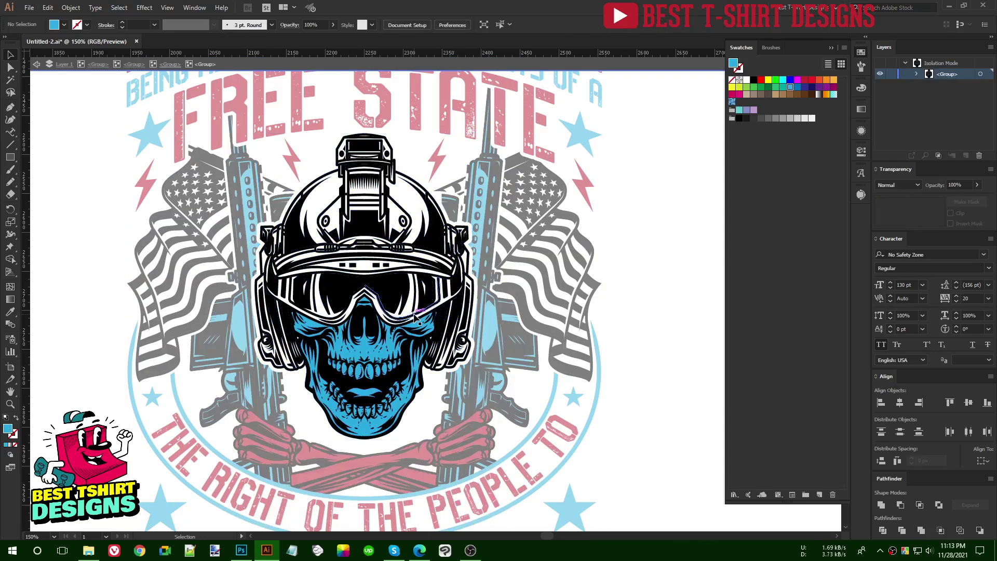
double_click(416, 316)
click(415, 316)
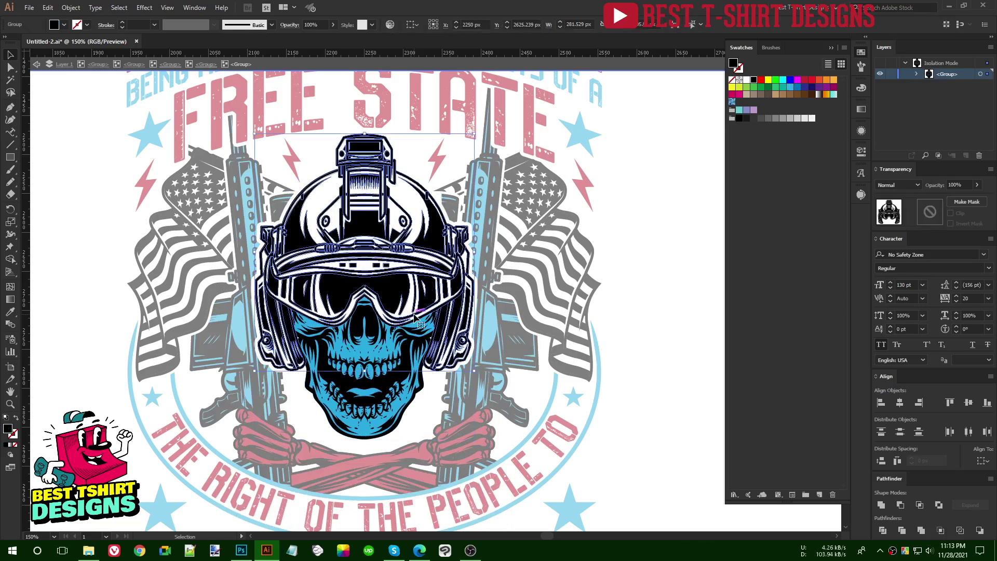
click(570, 329)
Draw a rectangle about 333 by 424 px over the helmeted skull, filled with dark red and placed behind the line art.
click(10, 157)
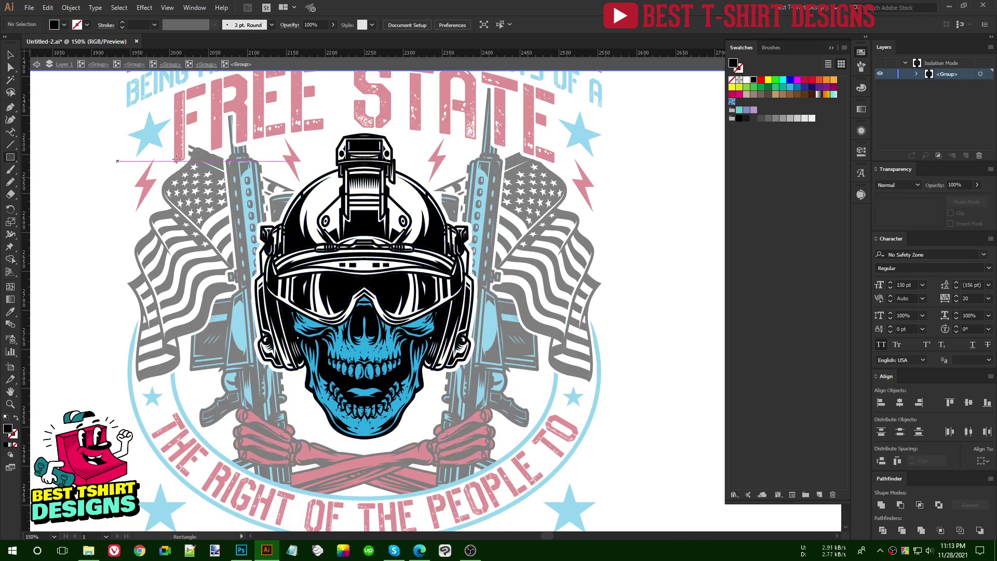
drag(237, 96, 496, 426)
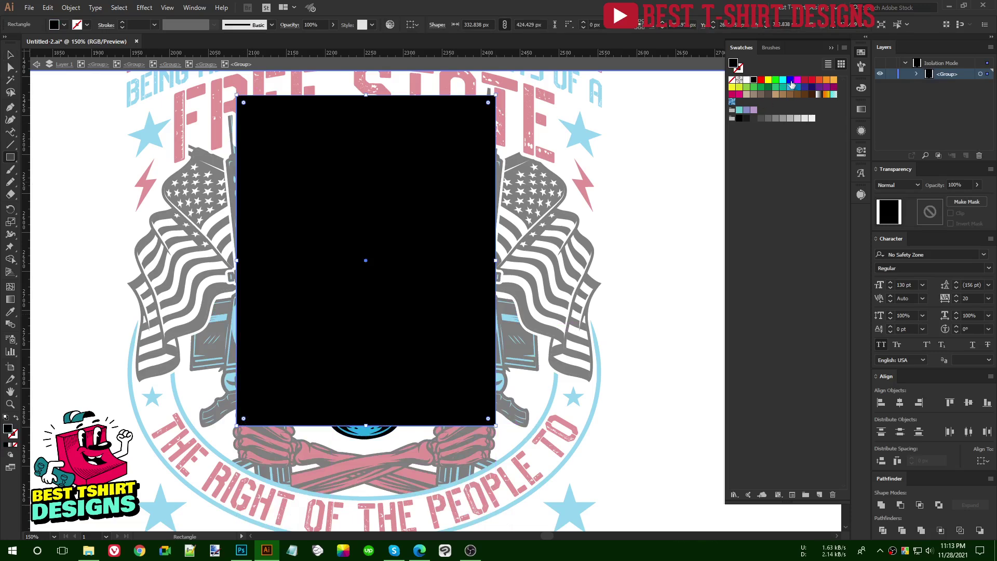
click(804, 80)
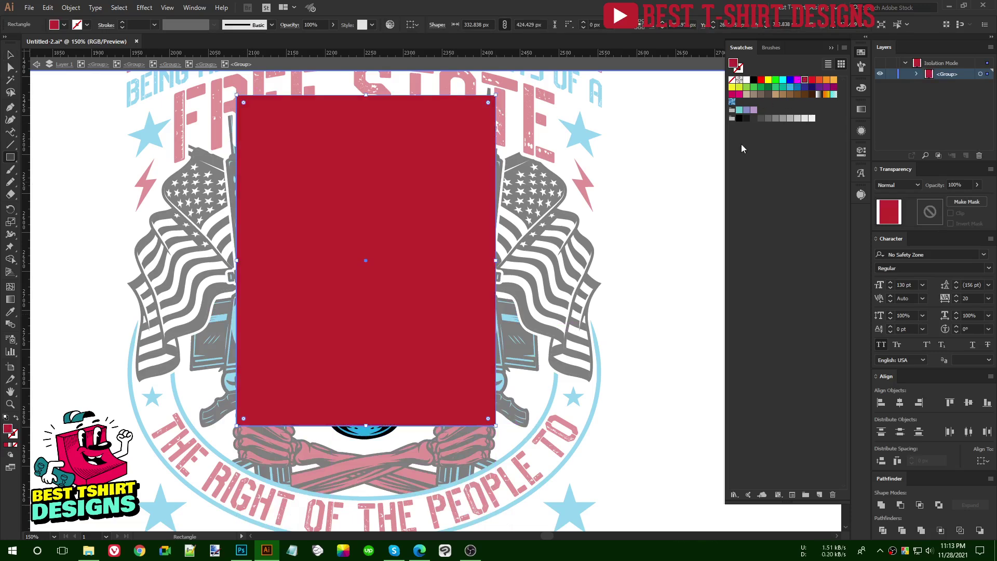
key(ctrl+shift+bracketleft)
Select the red rectangle with the helmet line art, remove the area outside the helmet using Shape Builder, and exit isolation.
key(v)
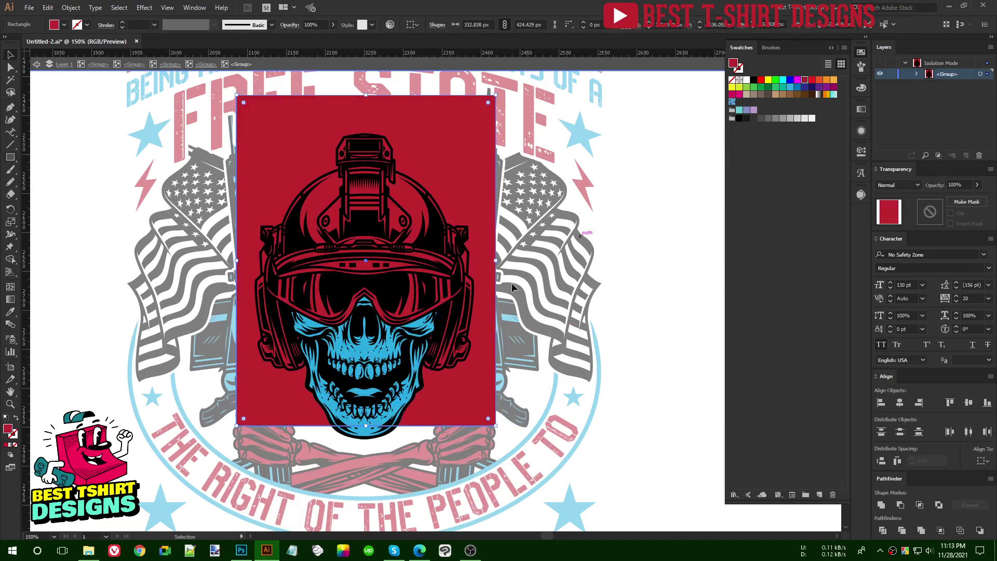
shift+click(457, 300)
shift+click(457, 300)
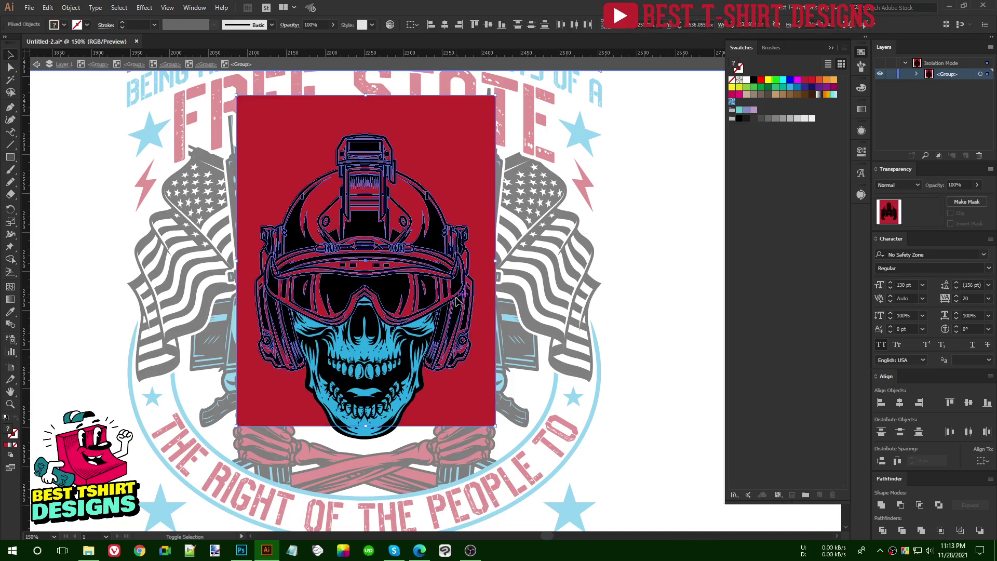
key(shift+m)
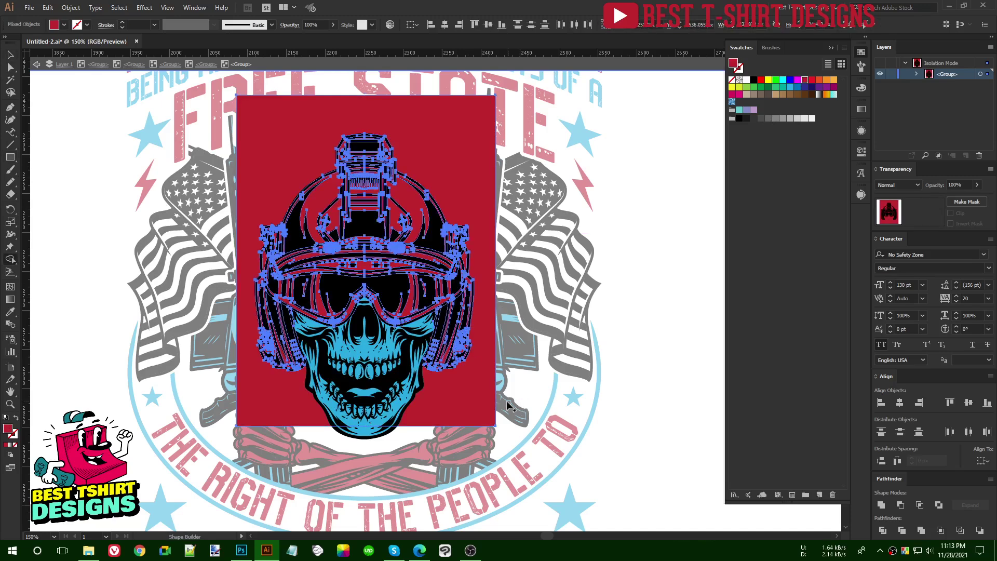
alt+click(479, 395)
key(v)
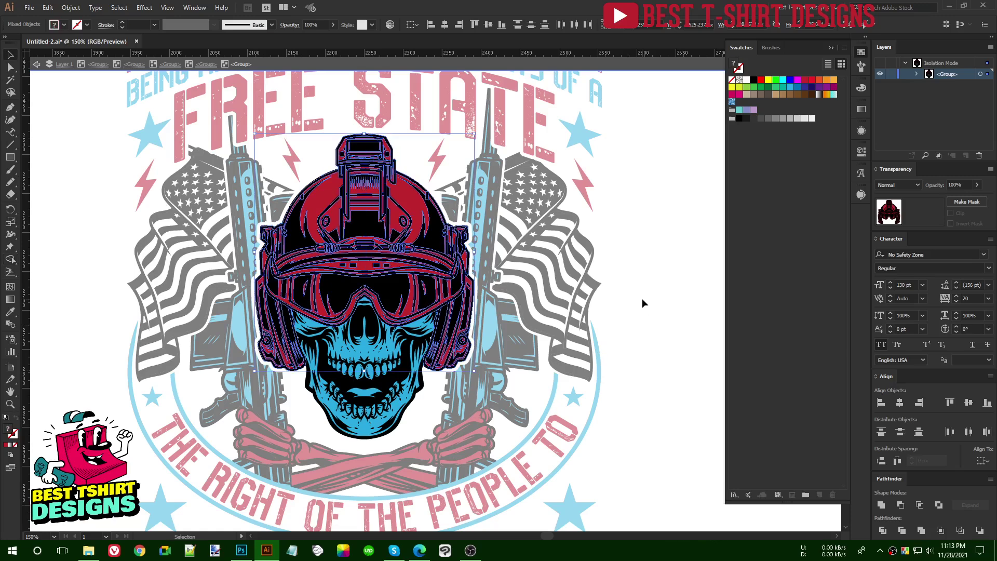
click(642, 298)
scroll(642, 298, up, 2)
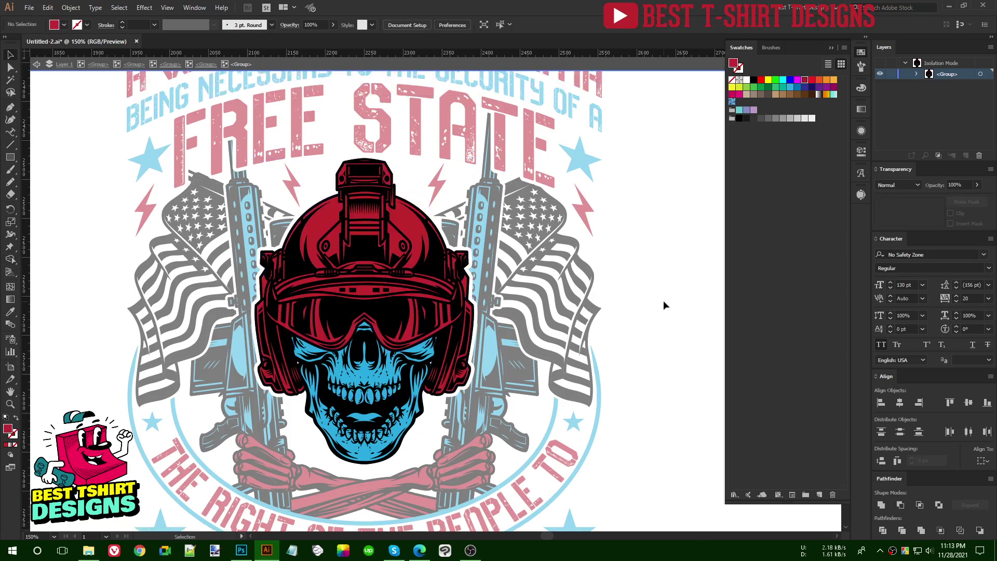
double_click(662, 305)
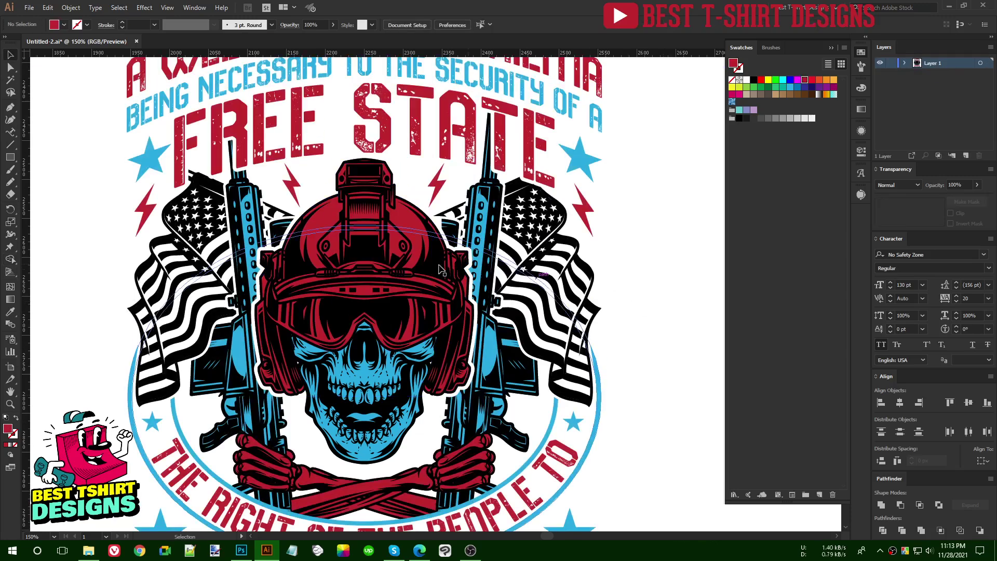
Draw a black rectangle about 891 by 966 px around the whole design and send it to the back as background.
key(ctrl+minus)
scroll(422, 267, down, 1)
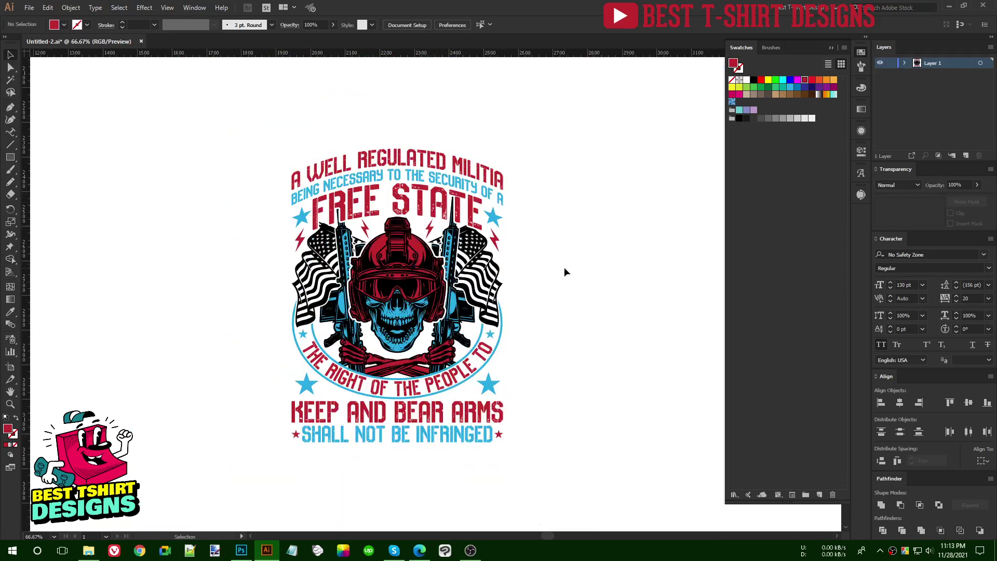
click(10, 158)
drag(231, 128, 540, 462)
click(755, 82)
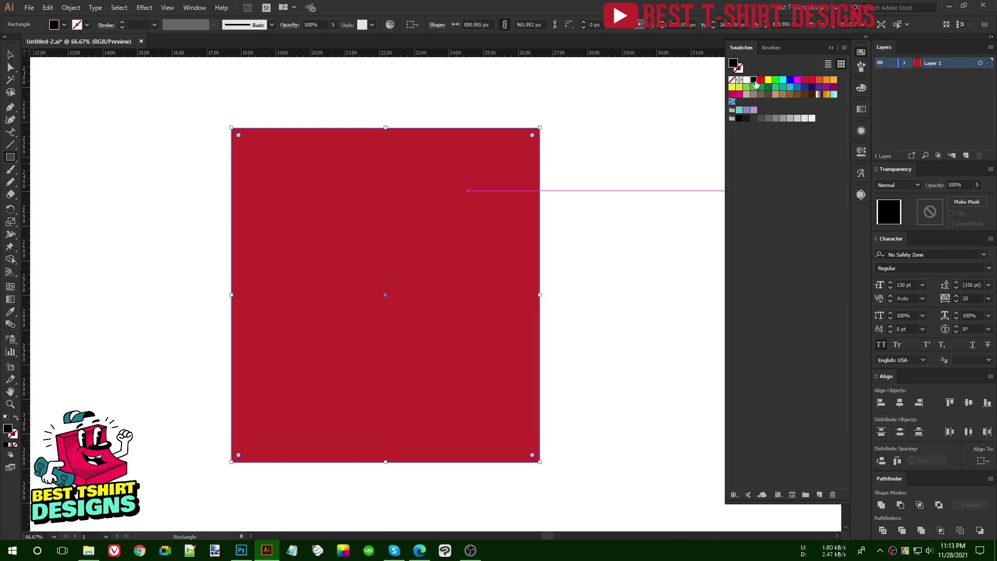
key(ctrl+shift+bracketleft)
key(v)
key(ctrl+1)
click(630, 310)
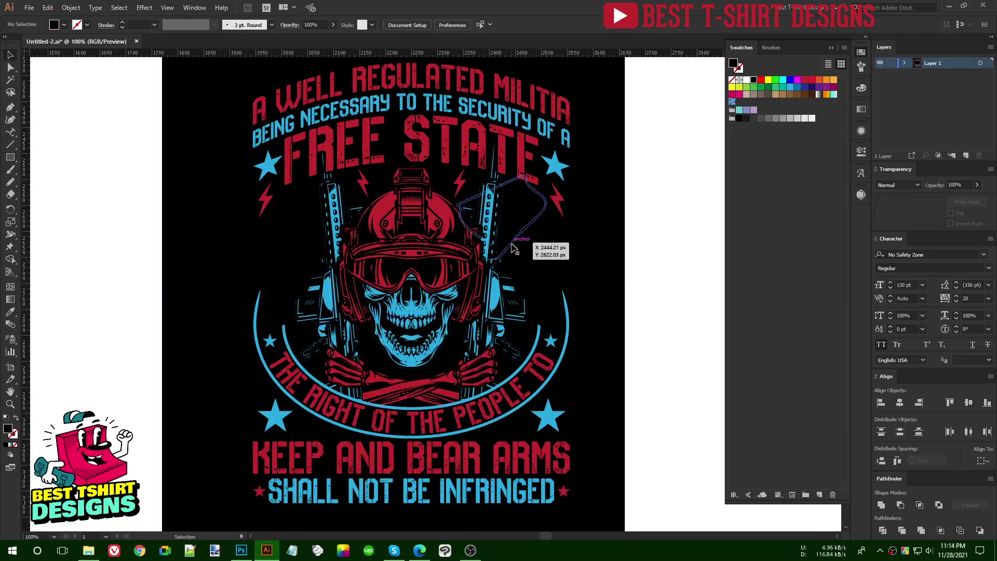
Try recoloring the nested flag line art dark red, then exit isolation.
double_click(517, 239)
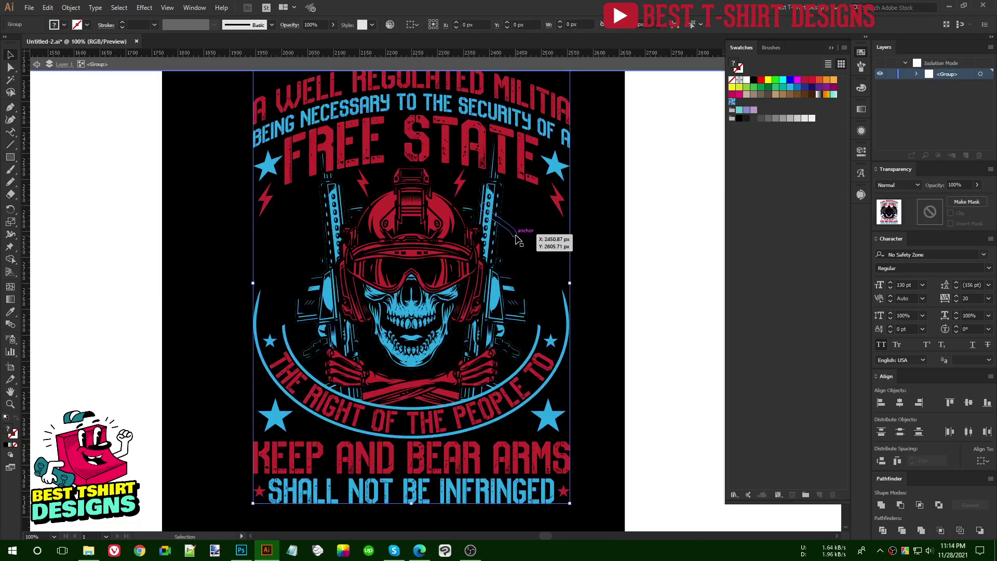
double_click(517, 239)
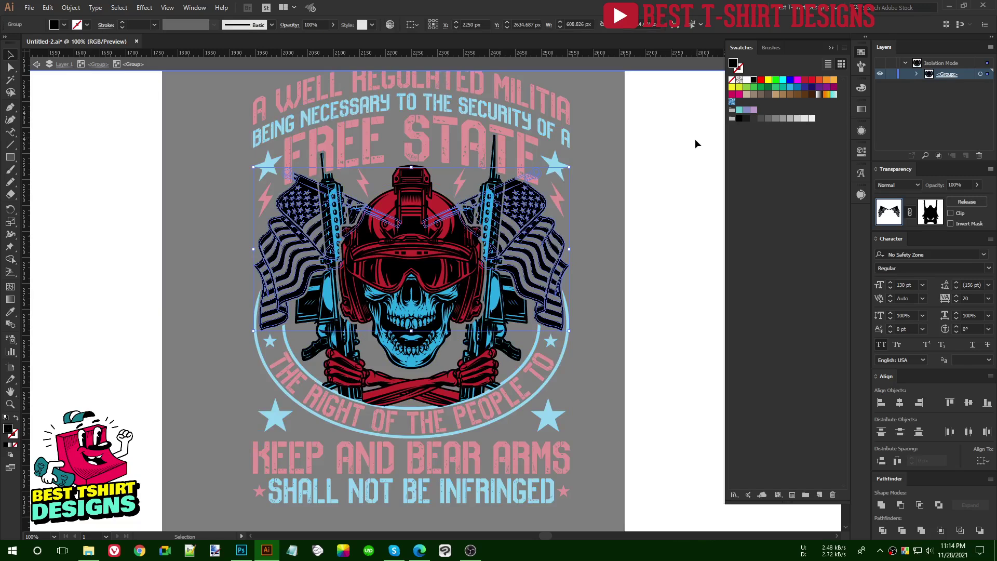
click(804, 81)
double_click(666, 241)
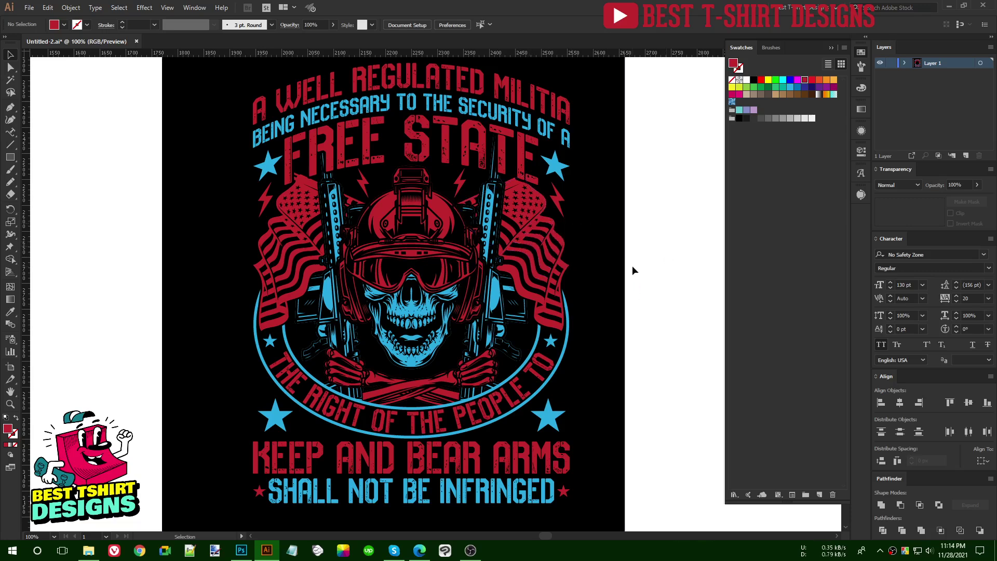
Isolate the nested group holding the flags and set the flag line art to black.
click(531, 237)
double_click(531, 237)
double_click(530, 233)
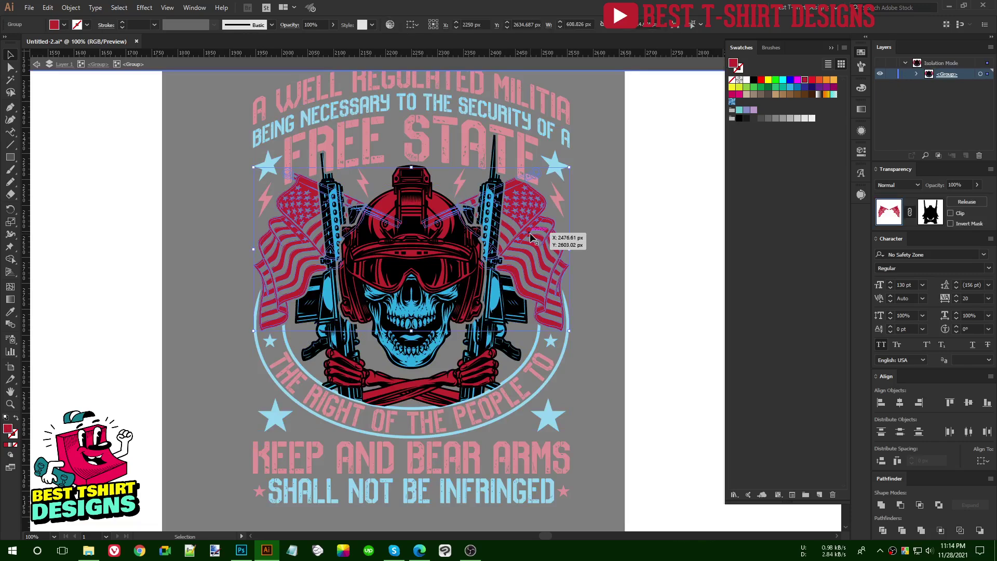
click(757, 80)
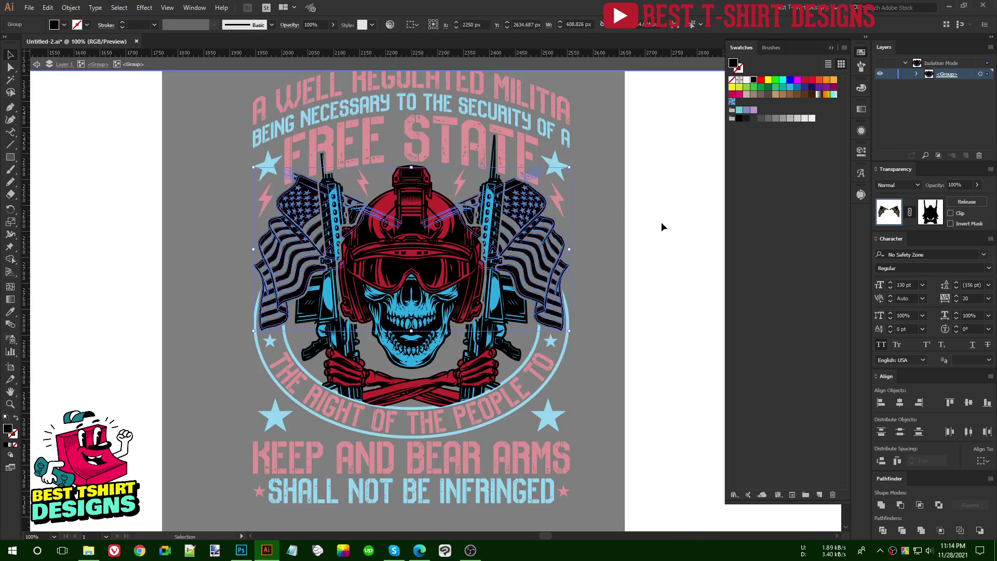
click(661, 223)
Draw a rectangle about 719 by 421 px over both flags, filled with dark red and placed behind the artwork.
key(ctrl+plus)
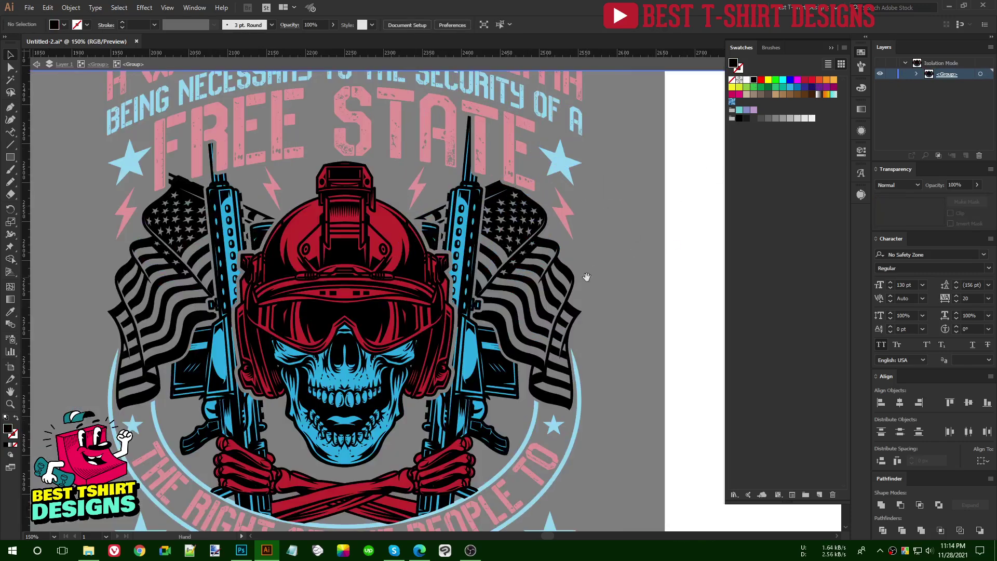
drag(587, 276, 612, 273)
click(10, 157)
drag(75, 119, 426, 337)
drag(476, 371, 635, 445)
click(804, 81)
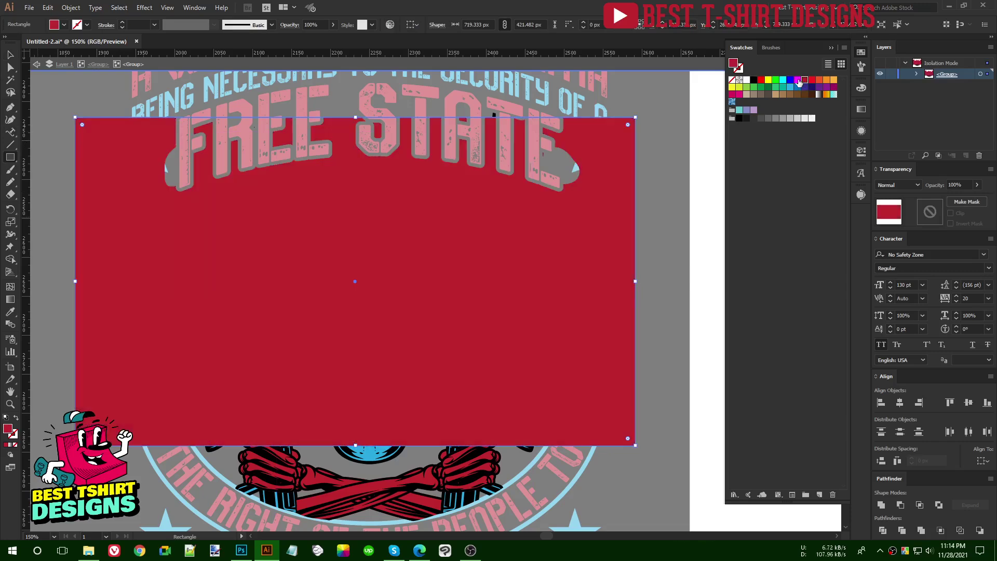
key(ctrl+[)
Select the red rectangle together with the flag line art and remove the area outside the flags using Shape Builder.
key(v)
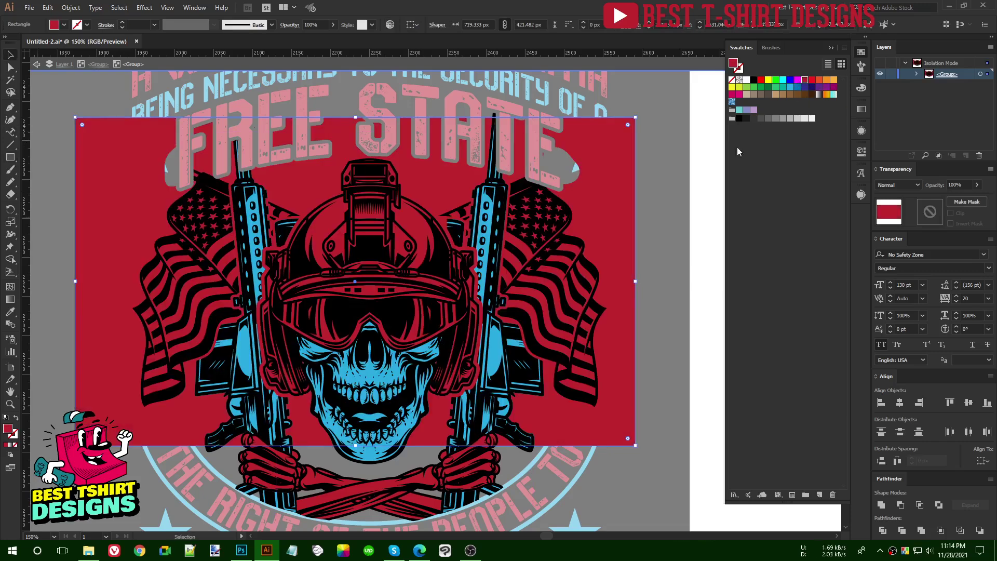
shift+click(590, 274)
key(shift+m)
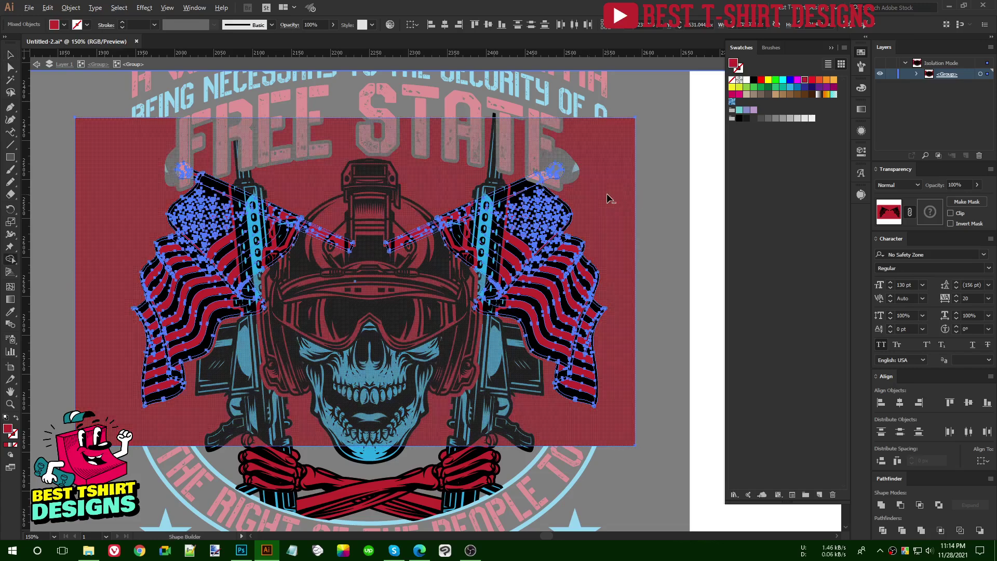
alt+click(616, 206)
key(v)
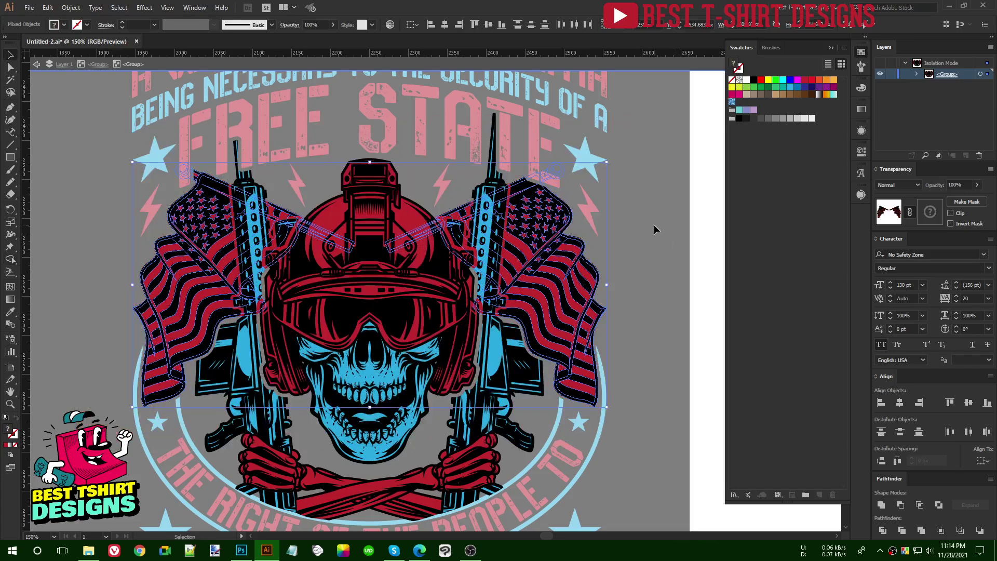
click(654, 226)
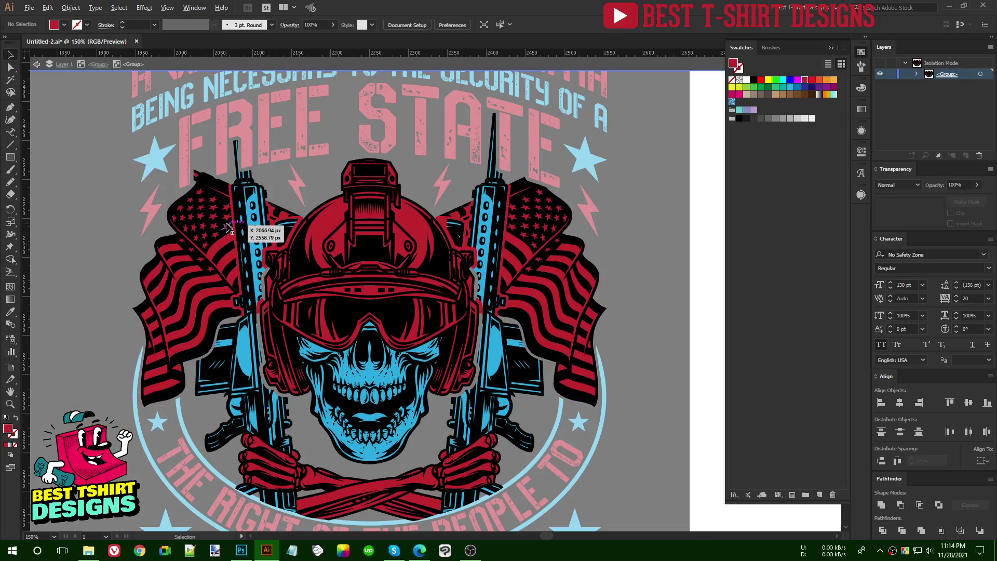
Select the dark red fill shapes of both flags and cut them from the current group.
scroll(231, 236, up, 3)
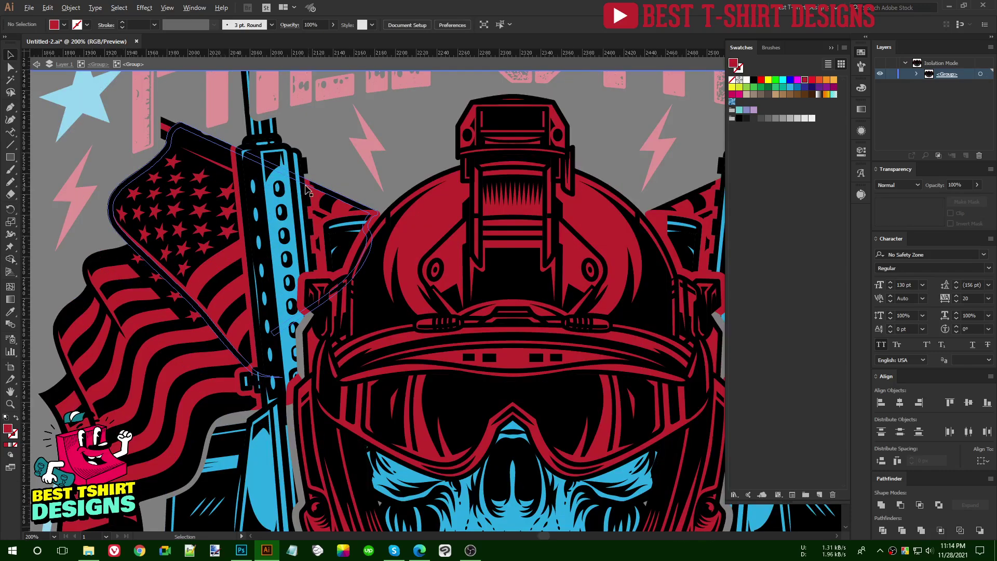
scroll(561, 297, down, 5)
click(592, 310)
shift+click(227, 330)
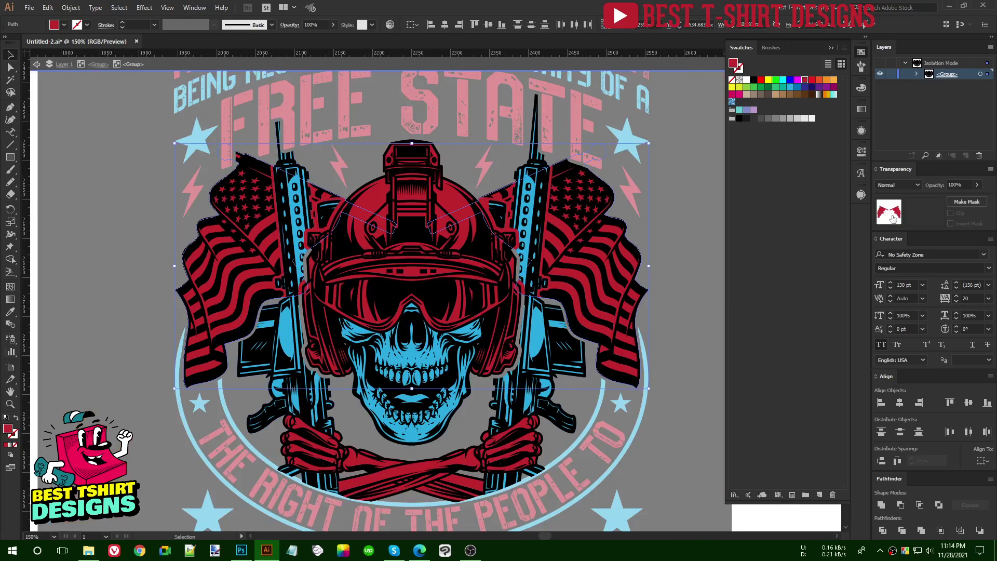
key(a)
key(Delete)
Isolate the nested flag group, paste the dark red flag fills behind its line art, and exit isolation.
key(v)
double_click(595, 251)
click(595, 250)
key(a)
click(258, 254)
key(ctrl+a)
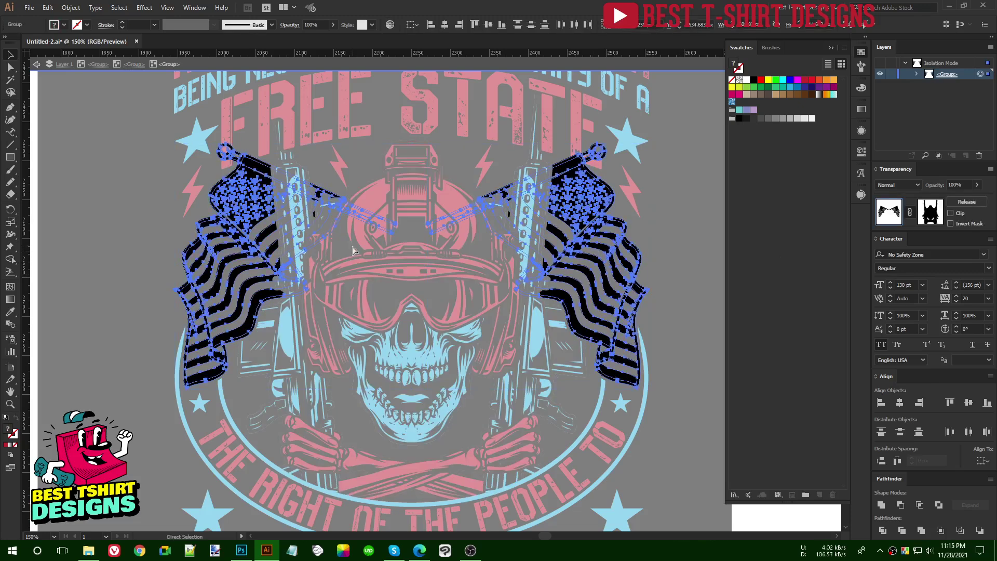
key(ctrl+f)
key(v)
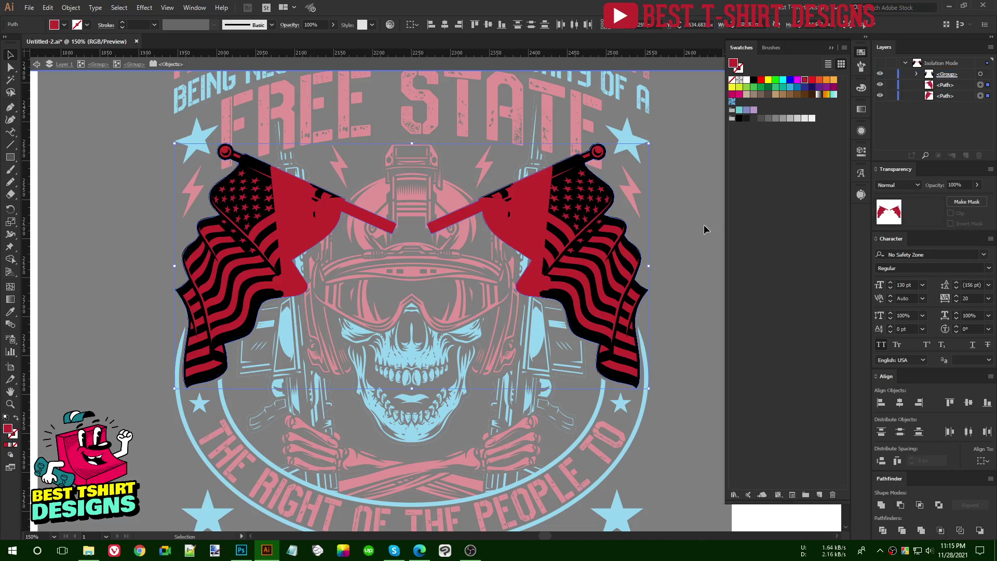
double_click(699, 227)
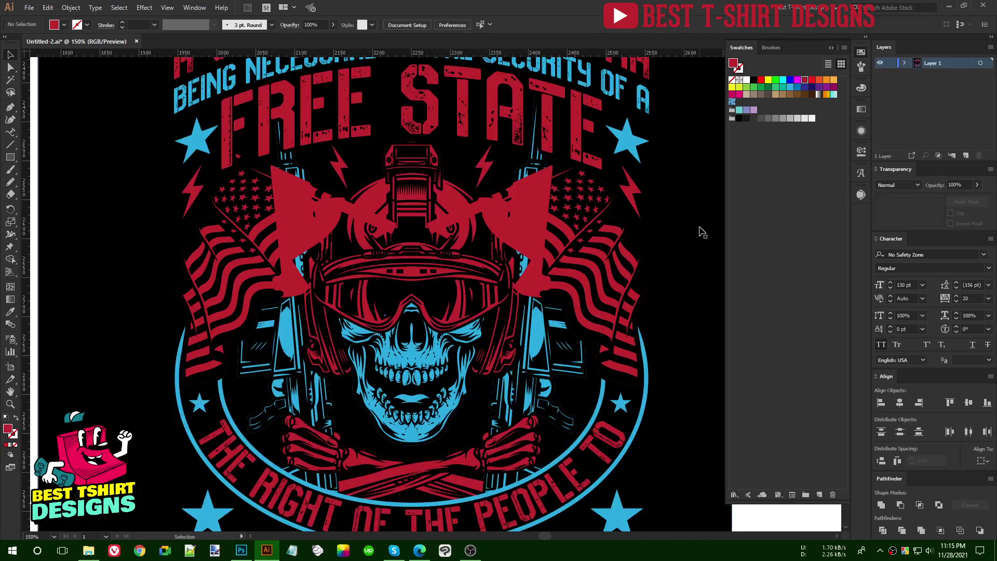
Isolate the nested skull-and-flags group and group the dark red fill shapes of both flags together.
scroll(574, 257, down, 1)
scroll(574, 257, up, 1)
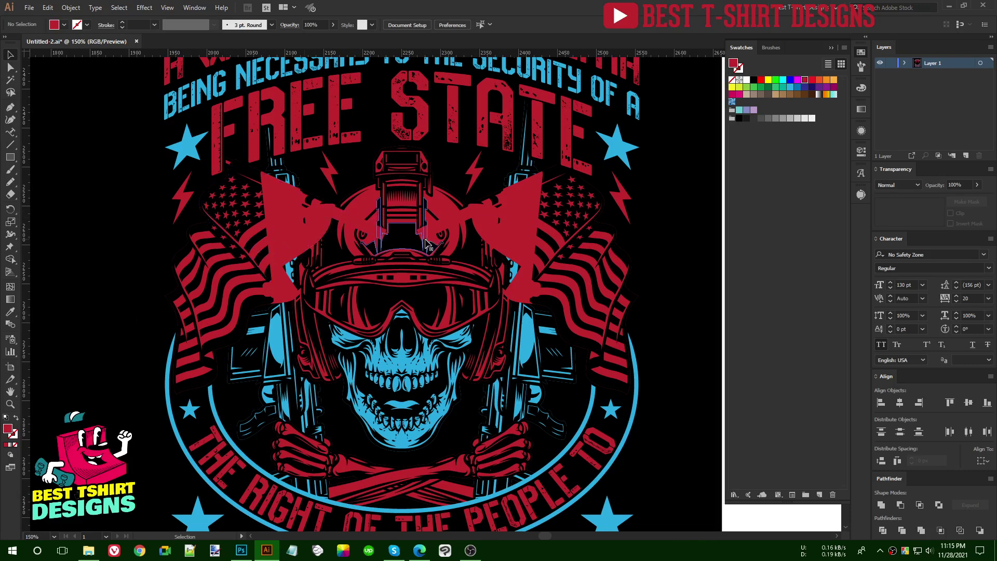
double_click(590, 256)
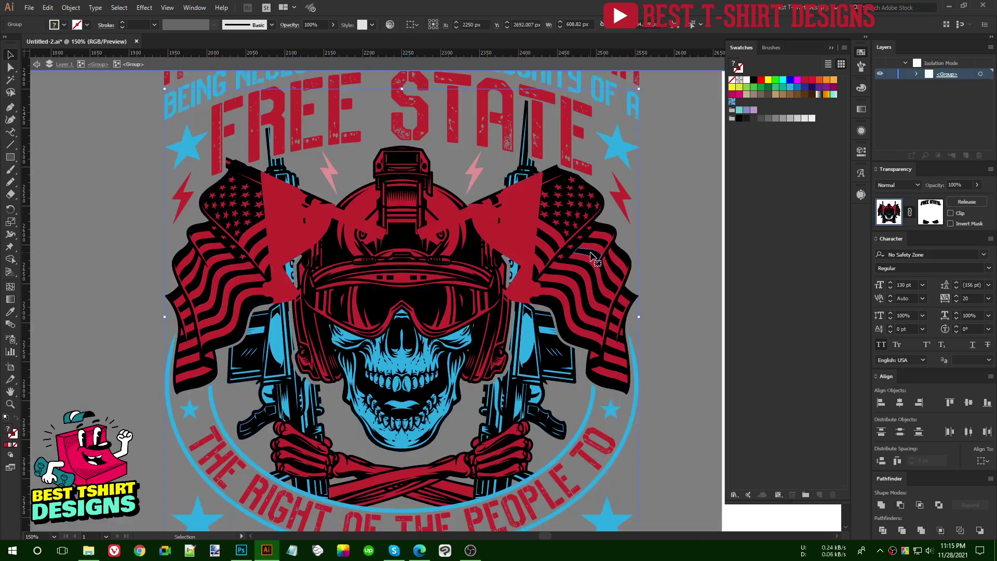
double_click(590, 256)
click(591, 255)
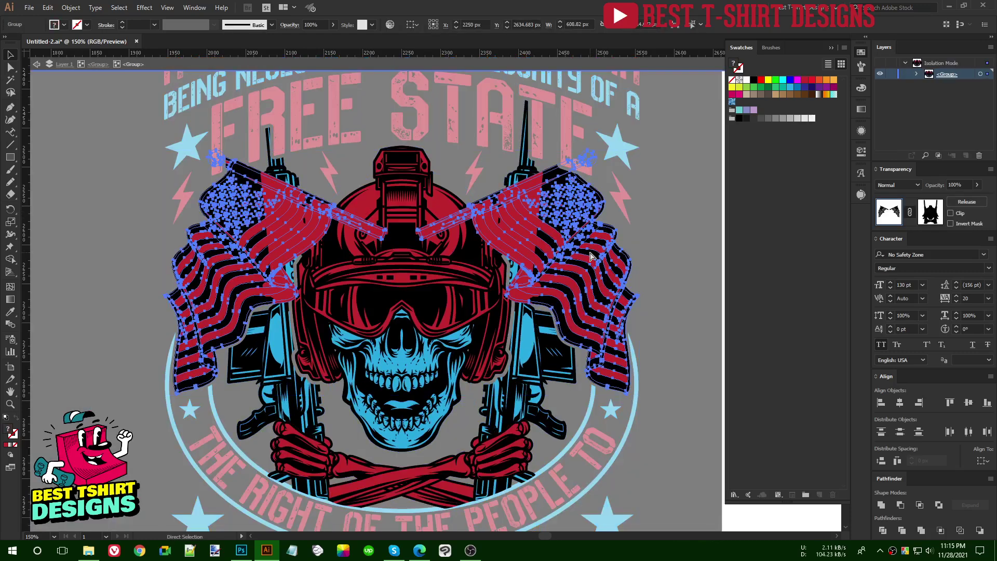
key(v)
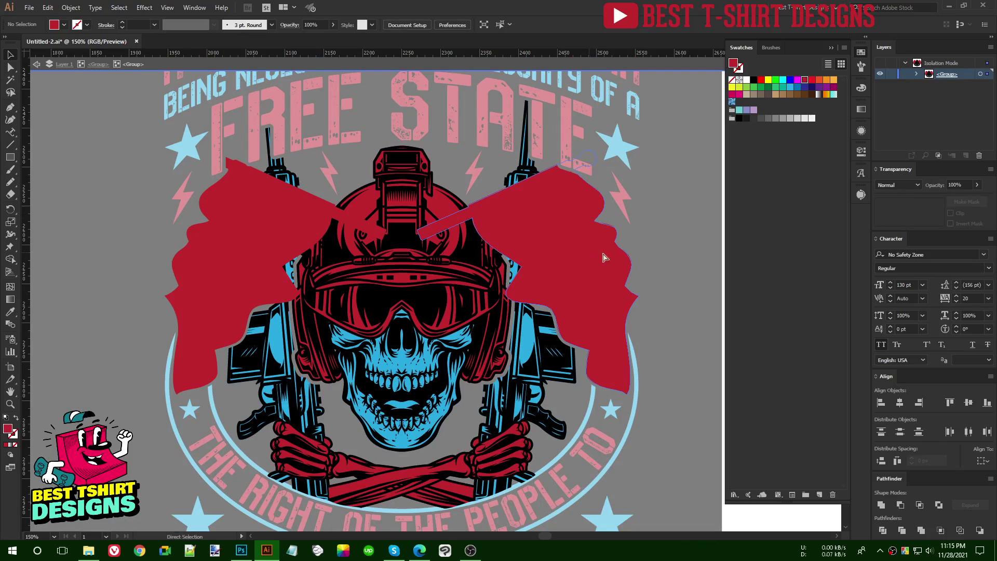
click(593, 257)
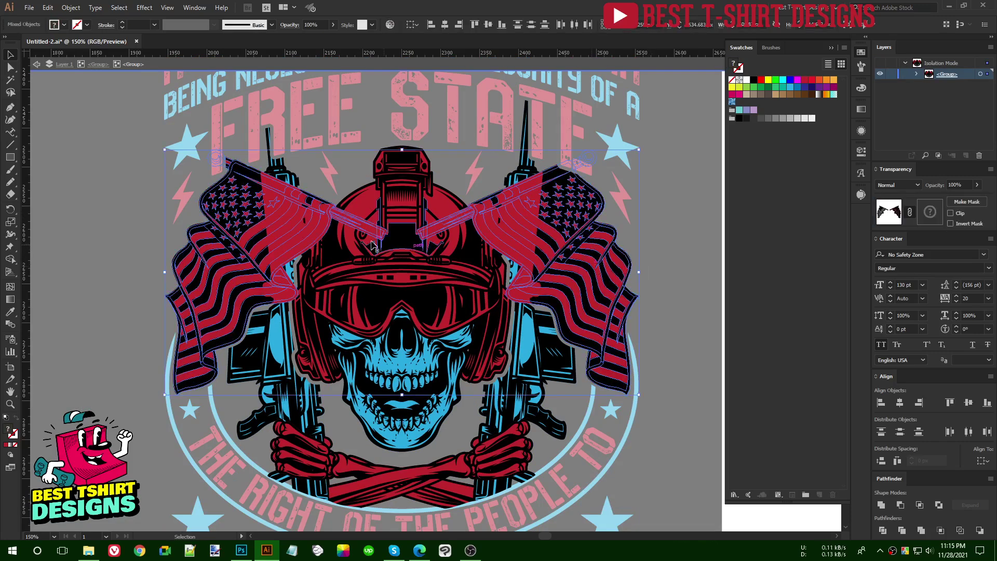
click(270, 187)
shift+click(270, 187)
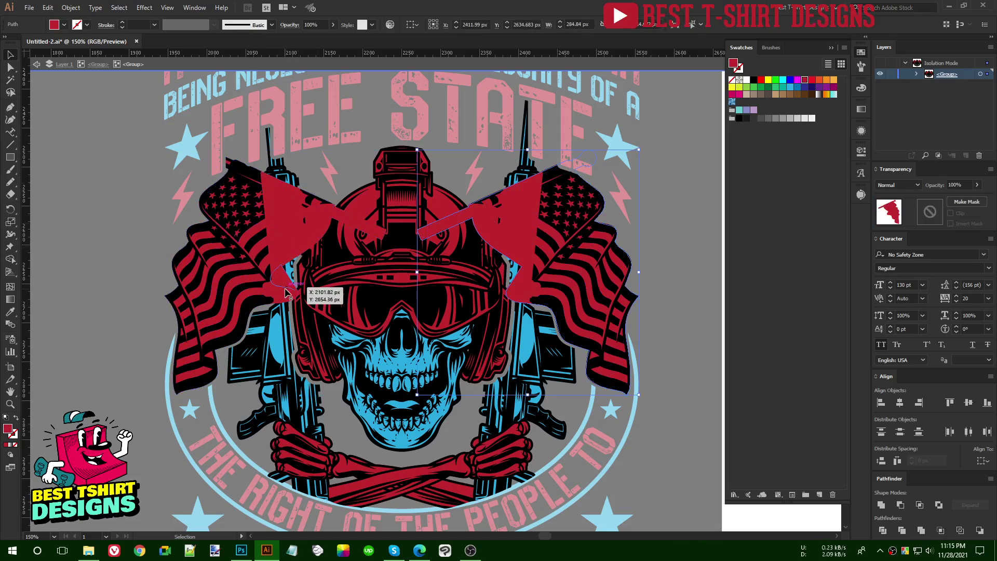
click(239, 309)
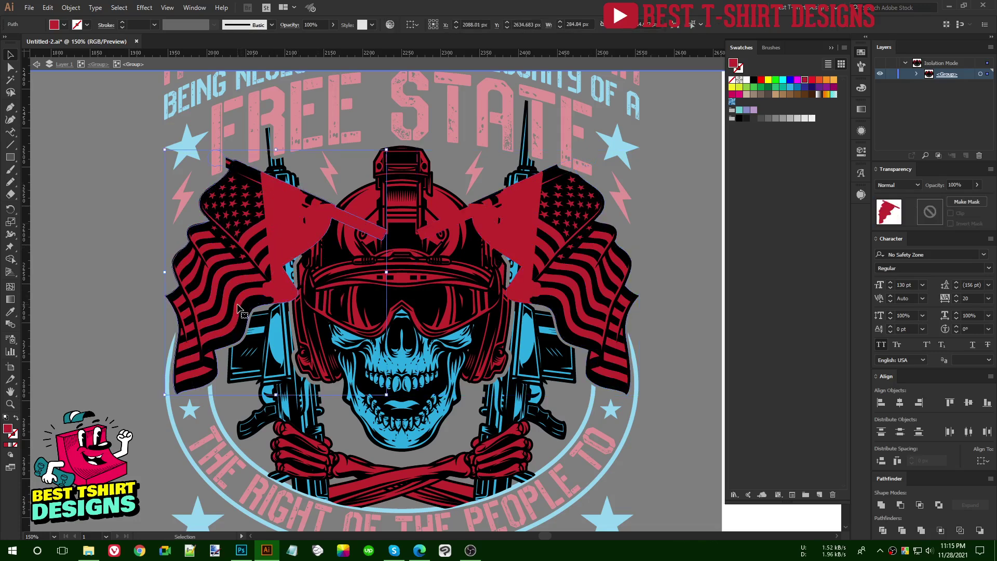
shift+click(513, 246)
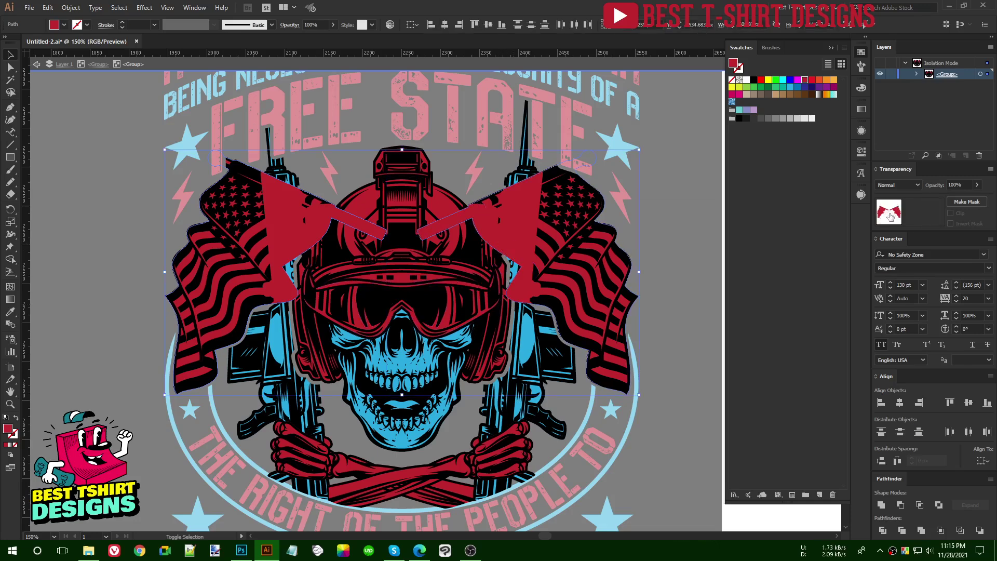
key(ctrl+g)
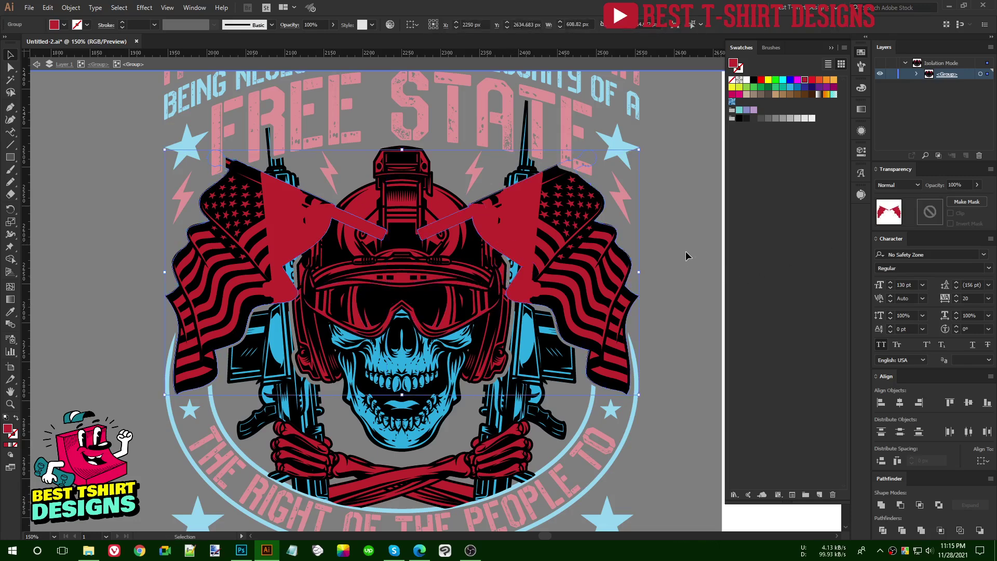
Cut the flag line art together with the grouped red fills and paste them behind the helmet and rifle artwork.
key(ctrl+shift+m)
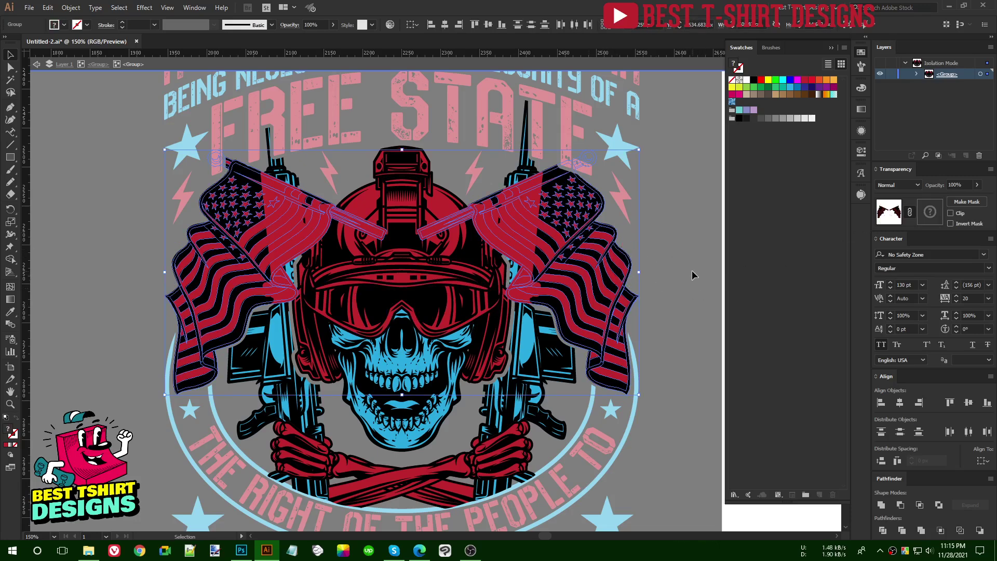
click(644, 250)
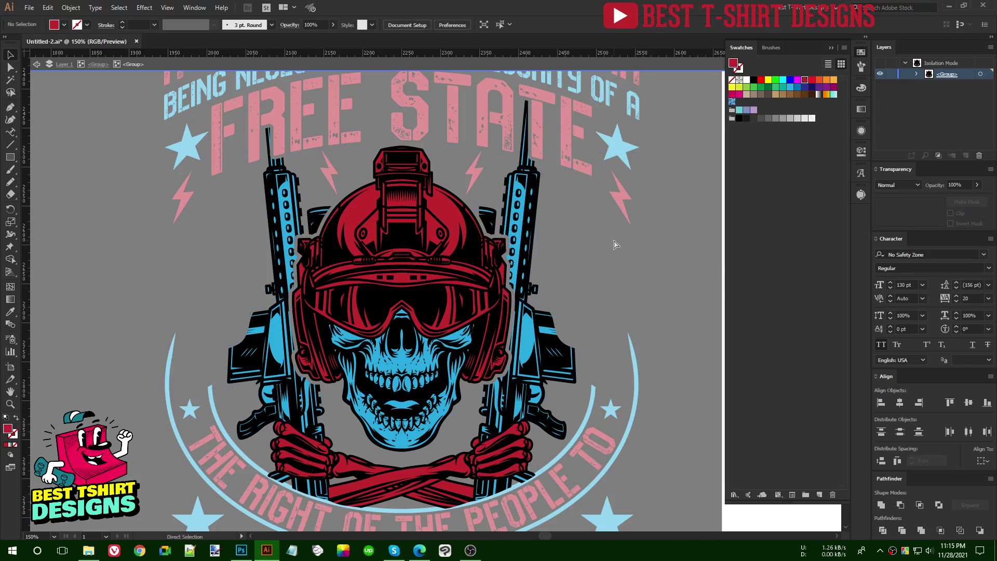
key(ctrl+a)
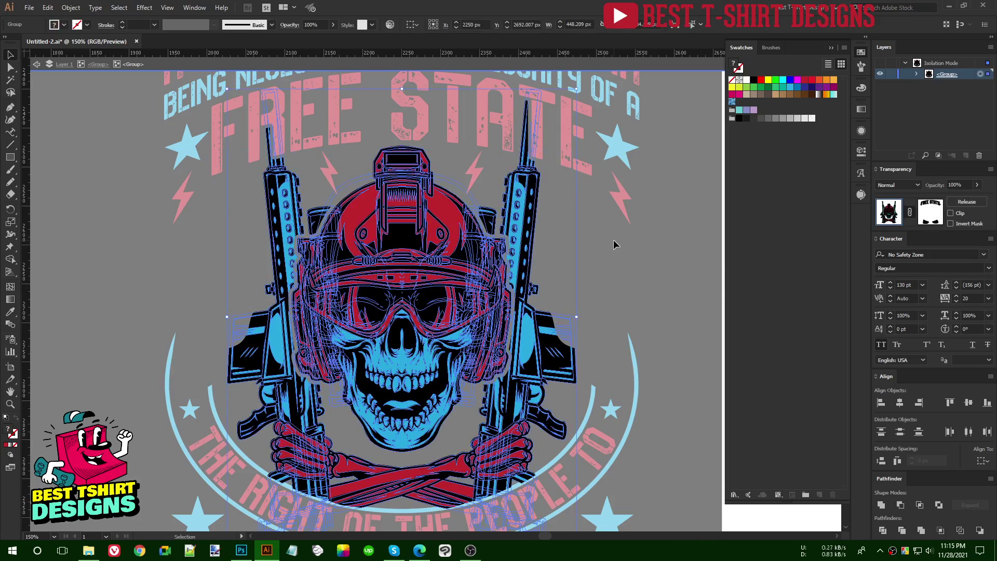
key(a)
key(v)
key(ctrl+shift+g)
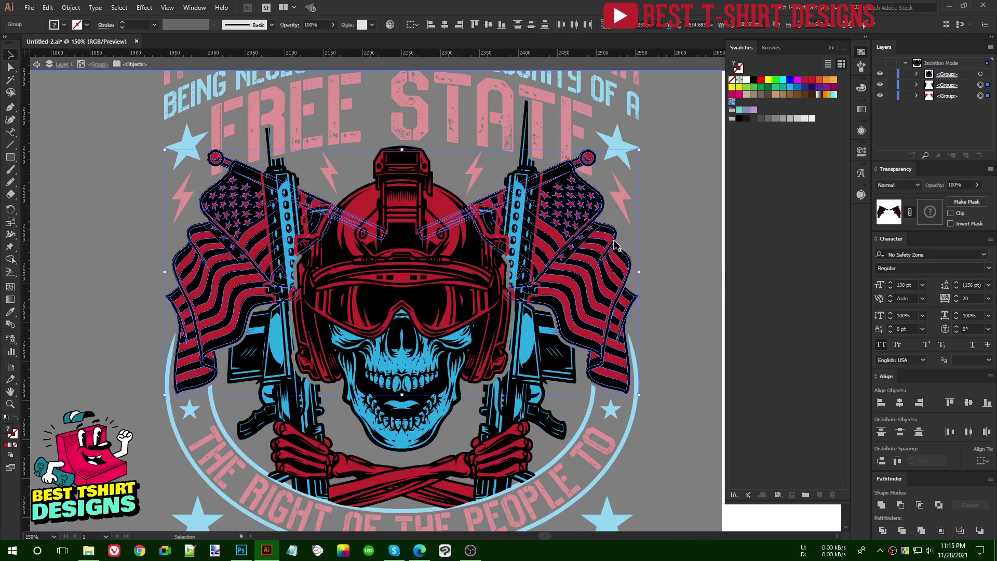
key(ctrl+shift+a)
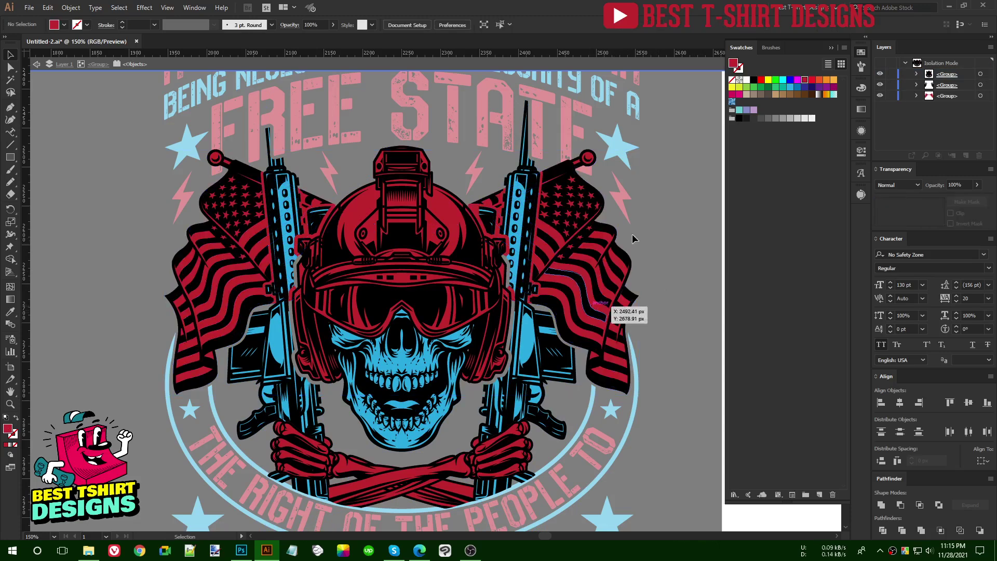
Cut the grouped red fills, isolate the flag line art group, paste them behind the line art, and exit isolation.
scroll(492, 224, up, 1)
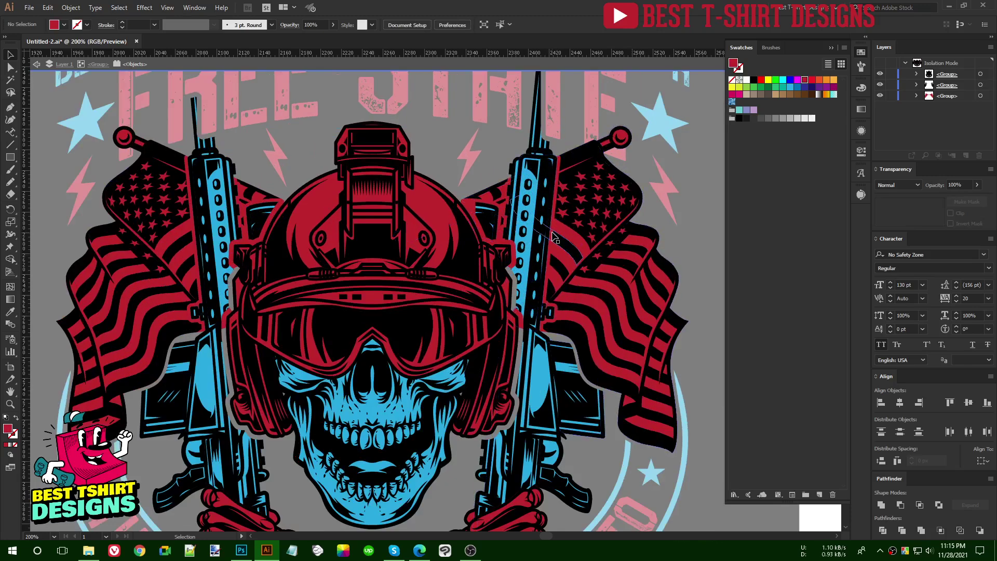
click(576, 244)
key(ctrl+7)
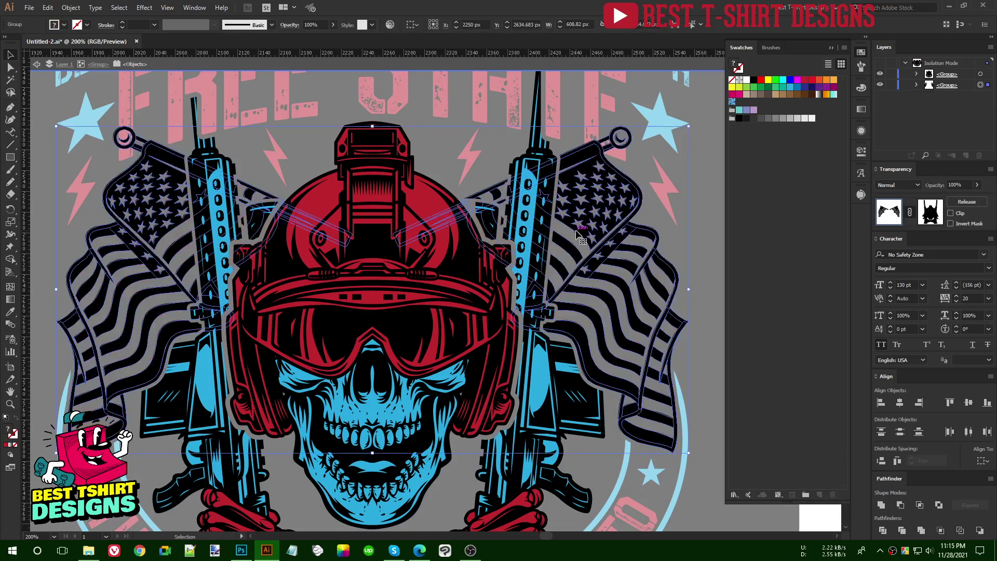
double_click(577, 236)
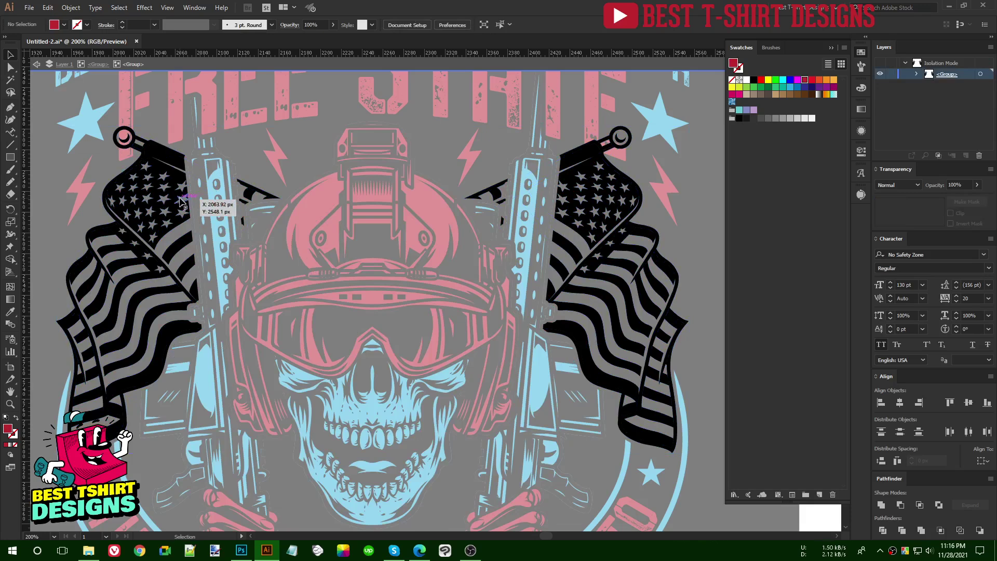
key(ctrl+a)
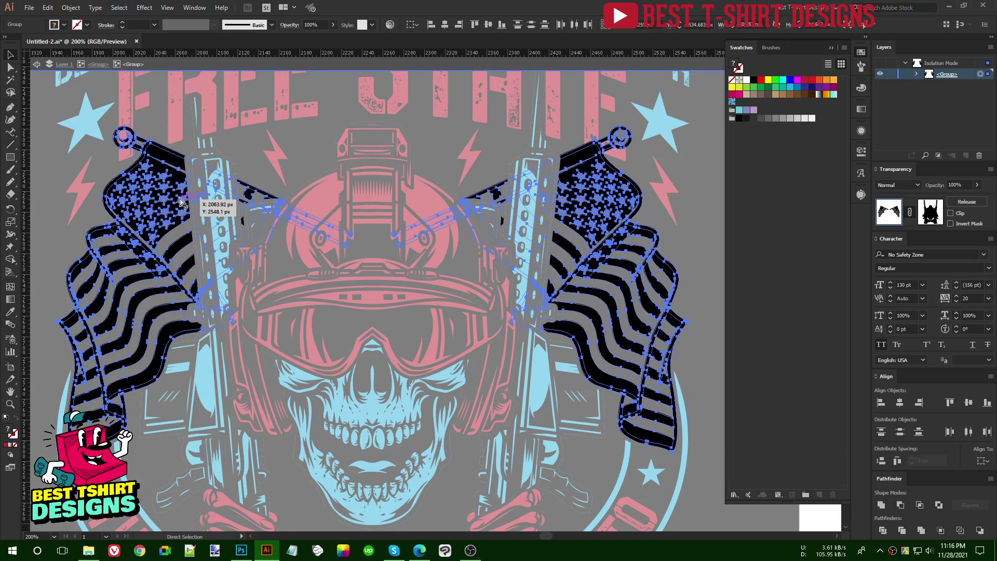
key(ctrl+alt+7)
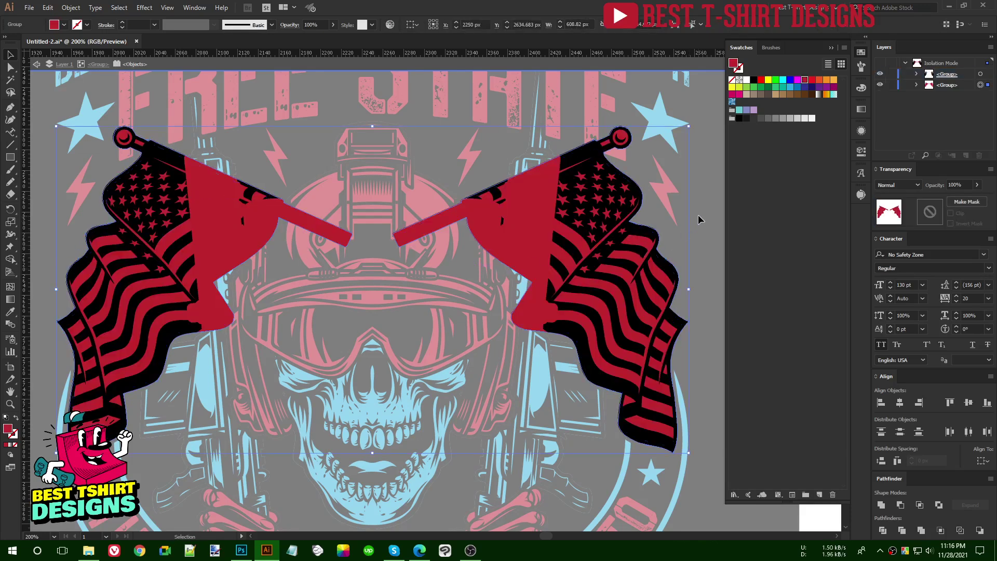
key(Escape)
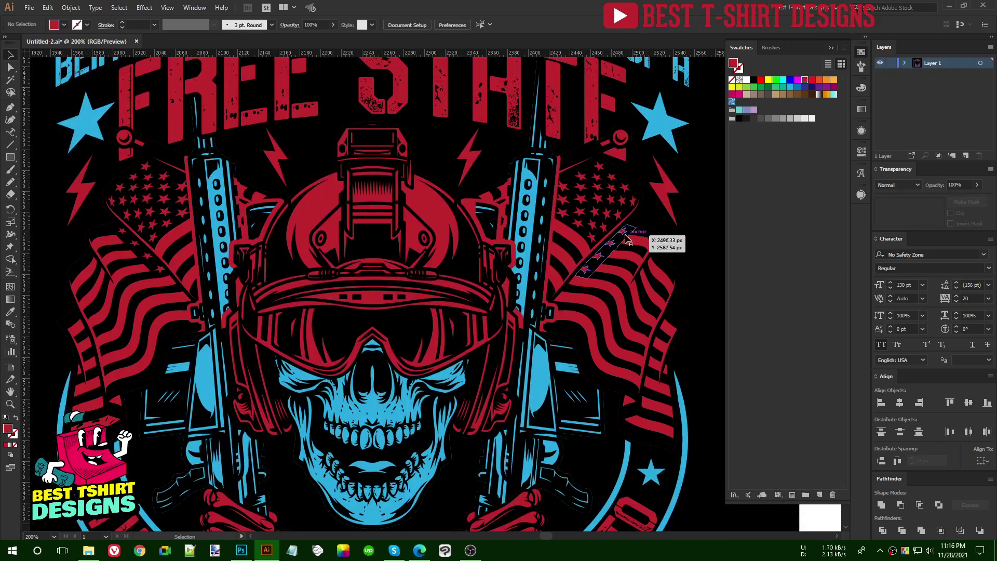
Isolate the artwork group and copy the helmet and rifle silhouettes from the flag line art's opacity mask, then return to the artwork.
key(ctrl+minus)
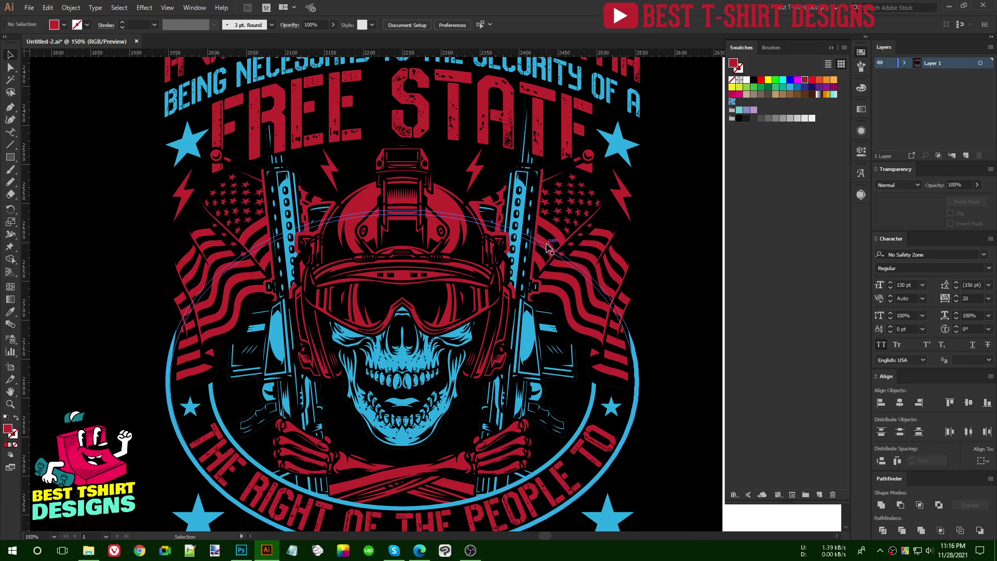
double_click(551, 243)
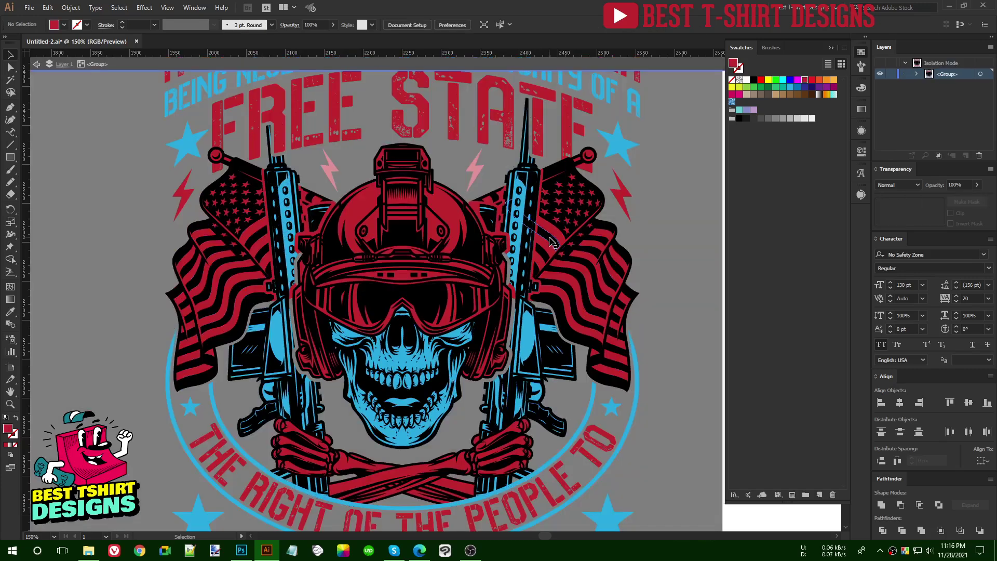
scroll(244, 182, up, 1)
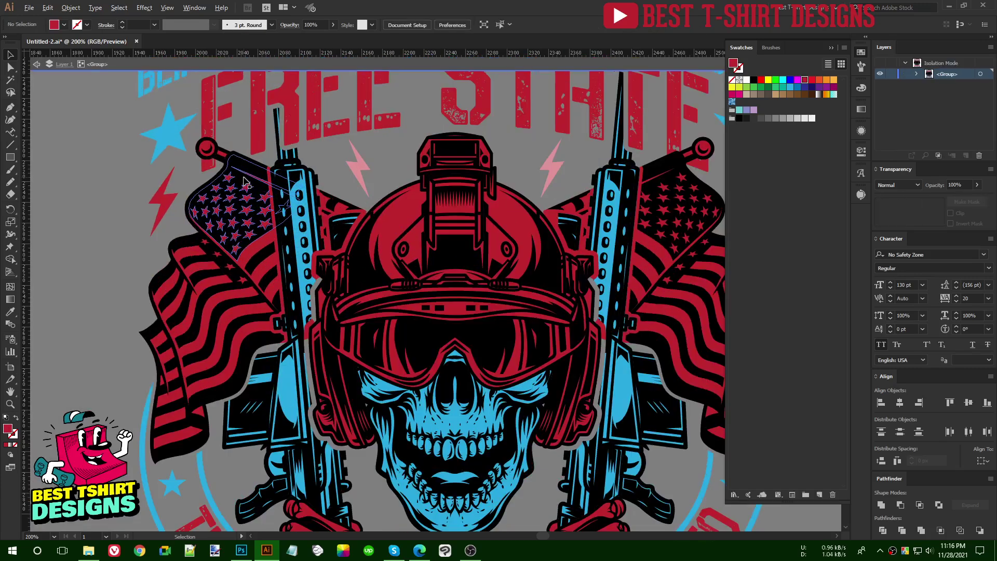
scroll(244, 182, up, 1)
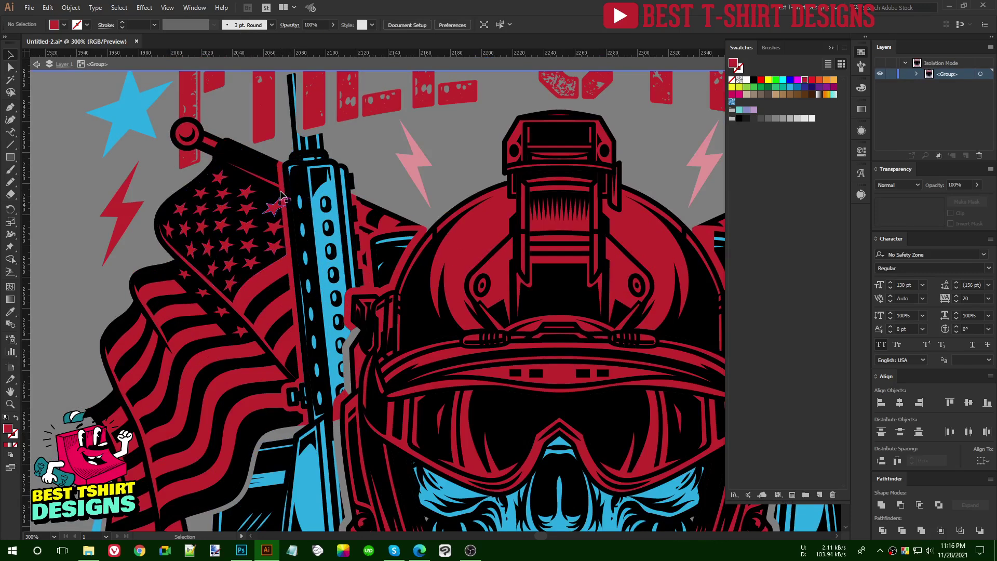
click(263, 170)
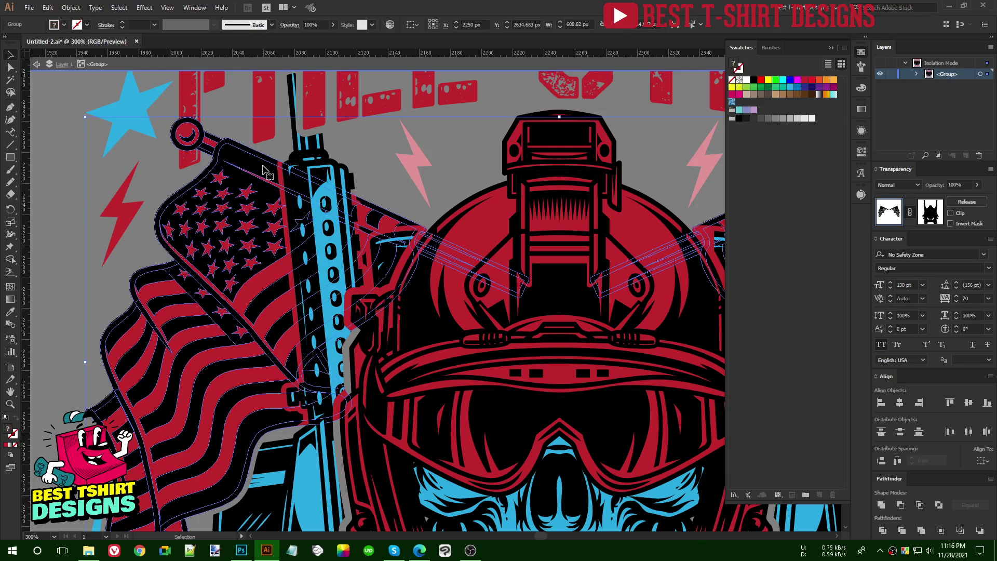
click(938, 218)
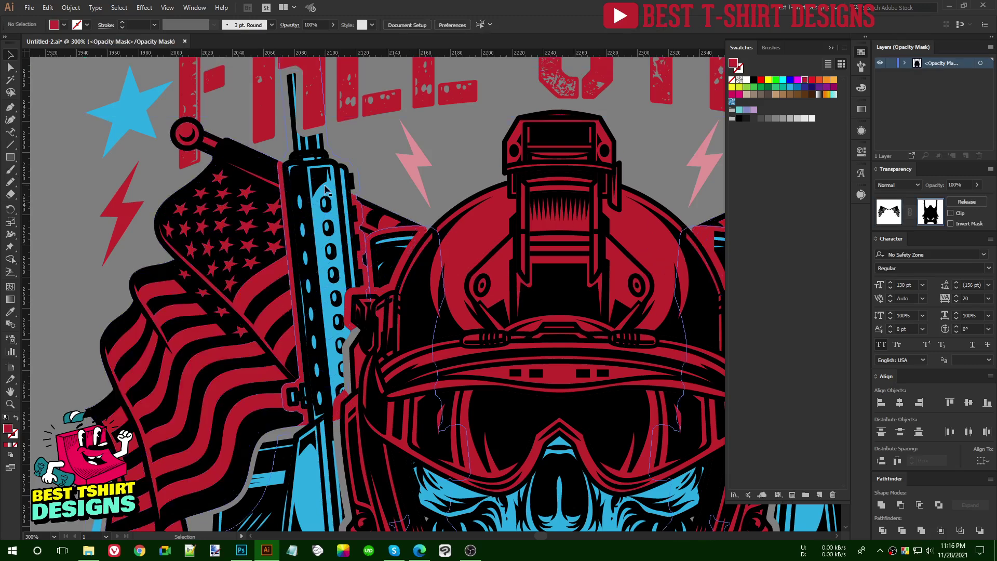
key(ctrl+minus)
shift+click(416, 211)
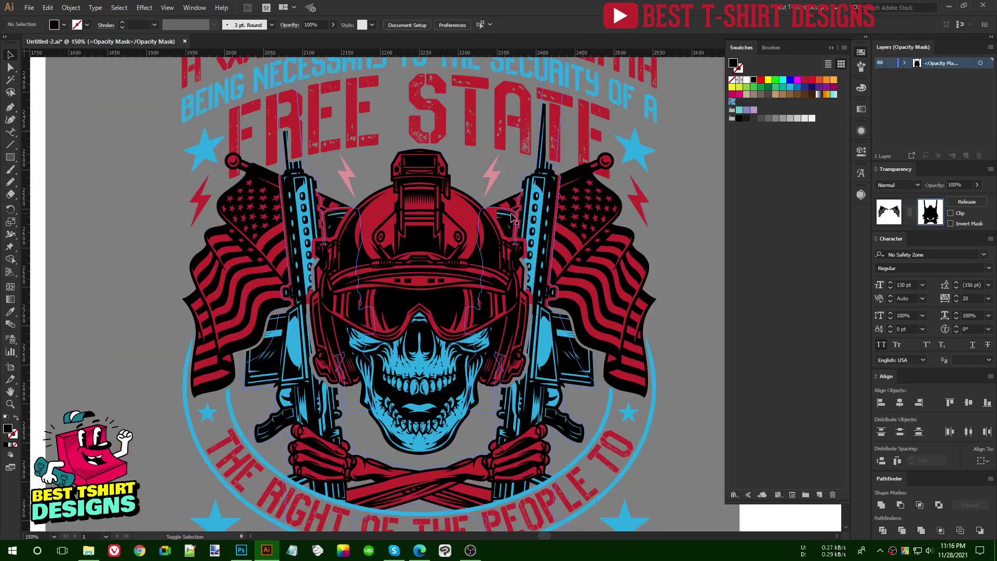
click(533, 236)
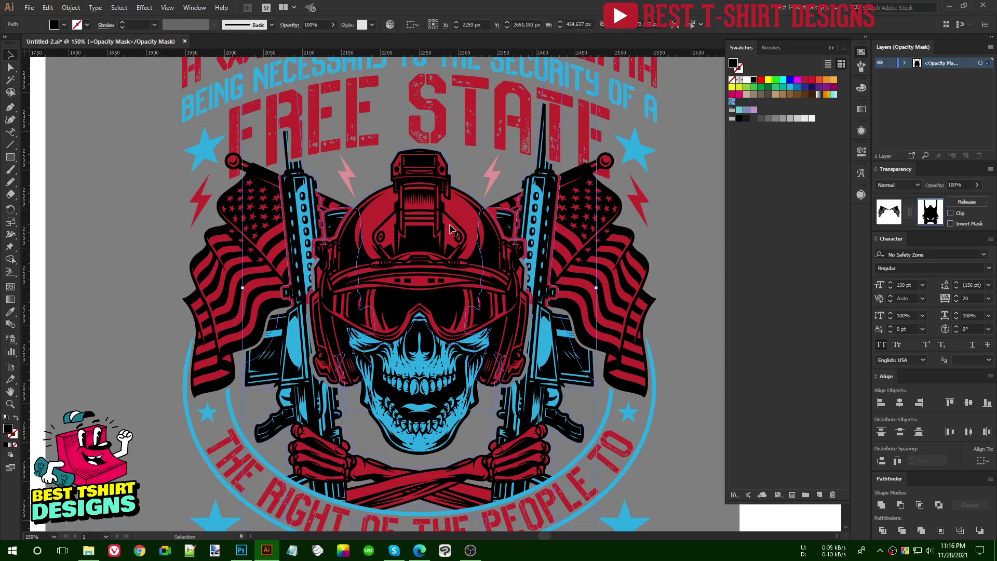
shift+click(472, 185)
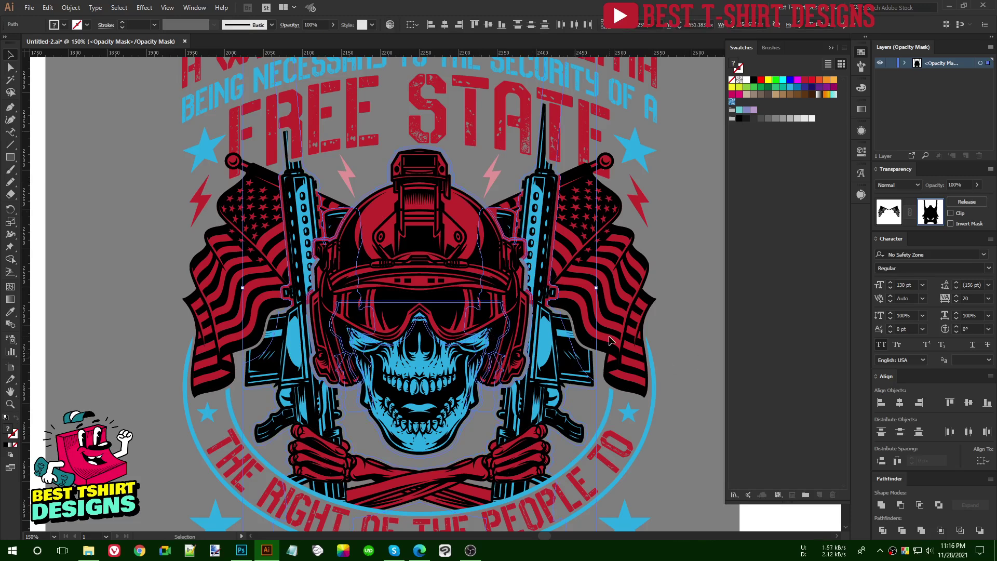
click(889, 211)
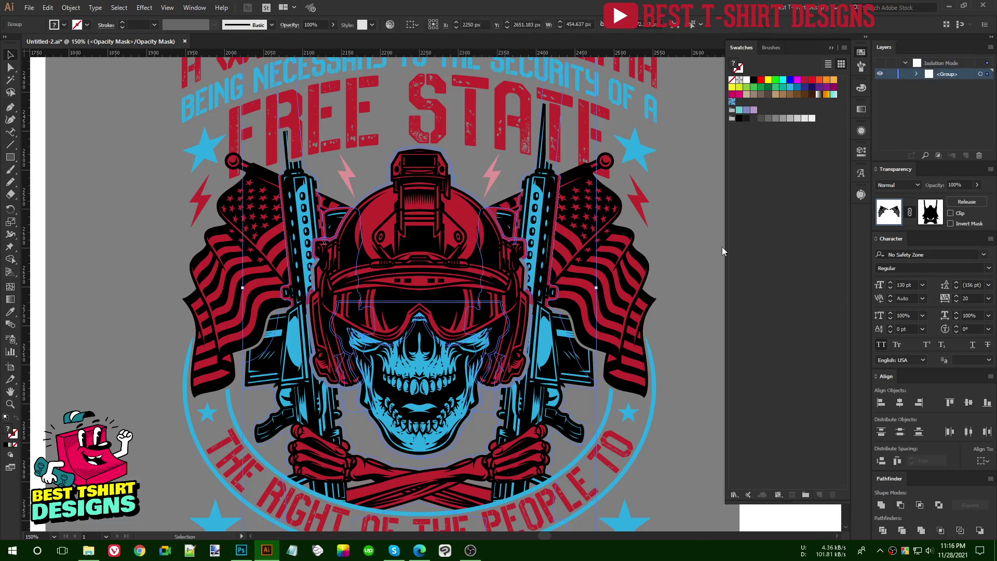
Add an unclipped opacity mask to the red flag fills, paste the copied silhouettes into it, and return to the artwork.
double_click(569, 240)
key(ctrl+z)
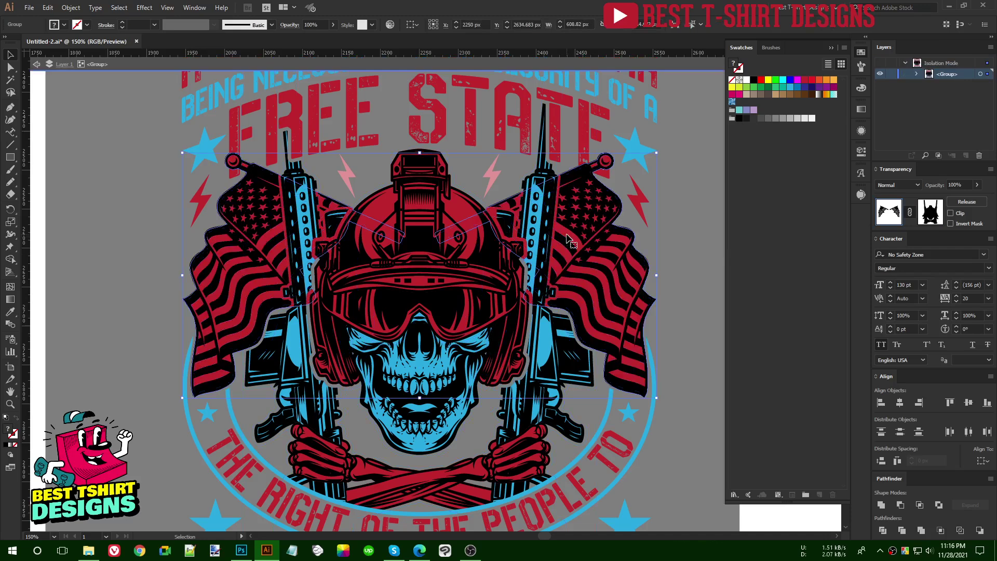
click(930, 212)
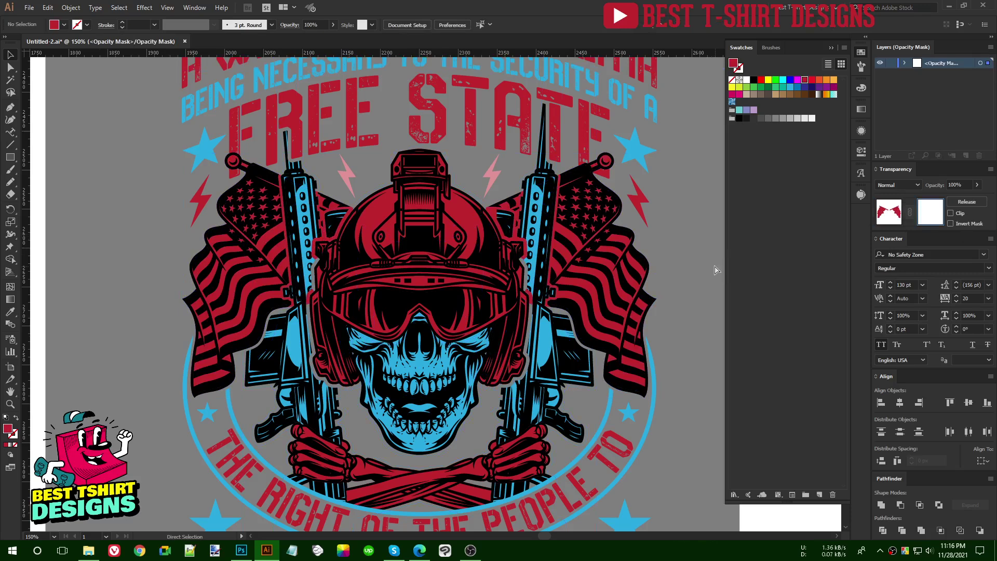
key(ctrl+f)
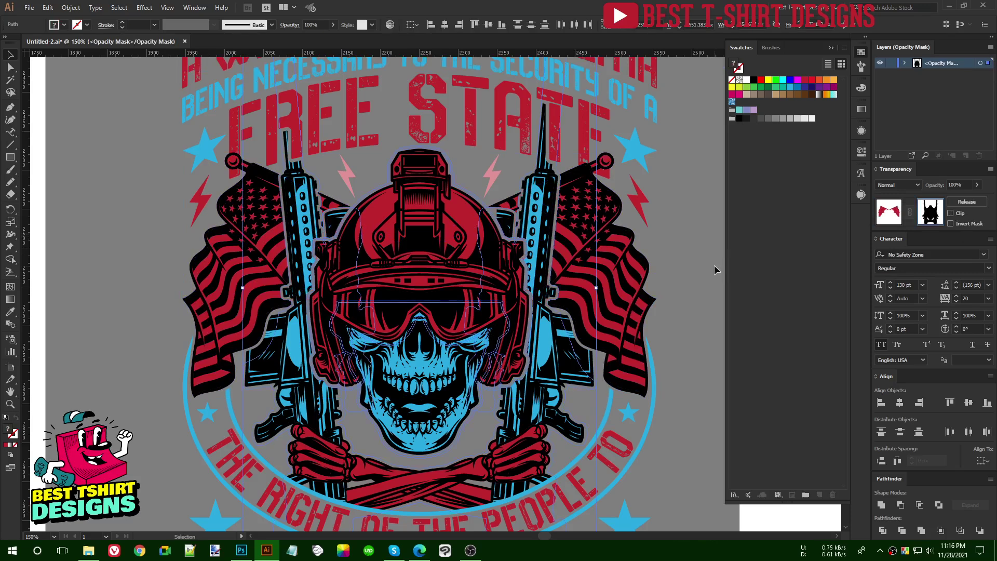
click(714, 266)
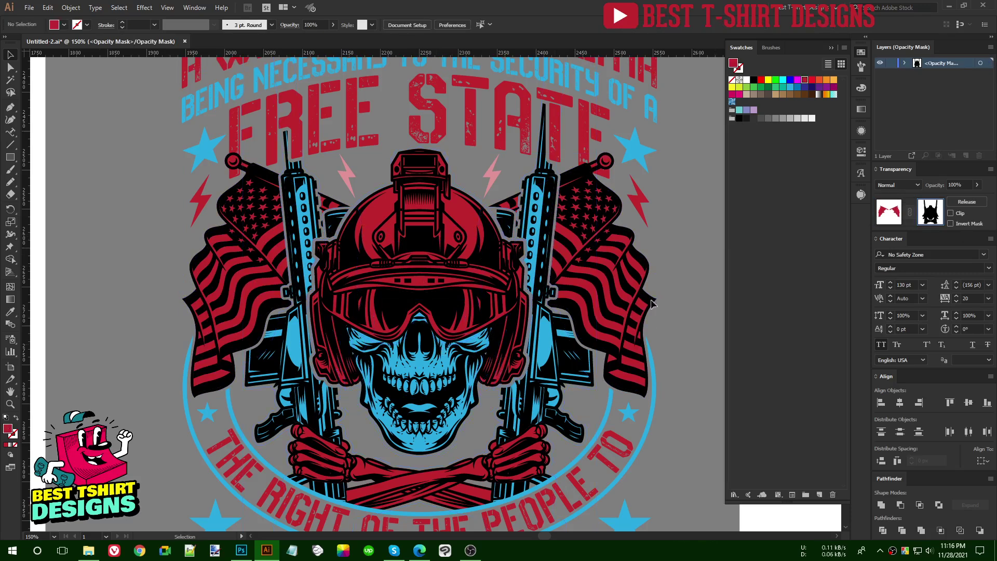
click(888, 217)
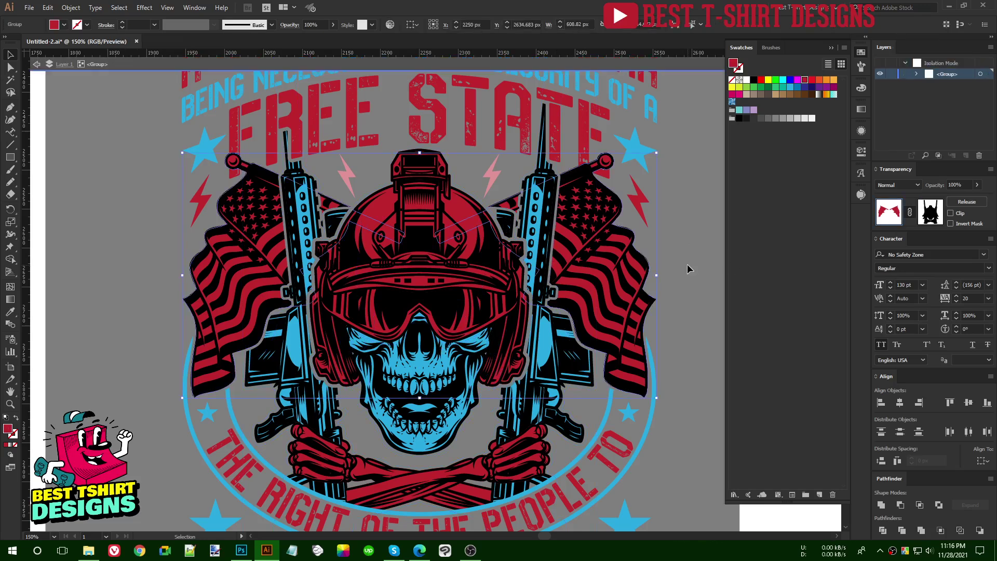
Isolate the artwork group down to the nested ring group and select the inner blue ring around the skull.
key(ctrl+minus)
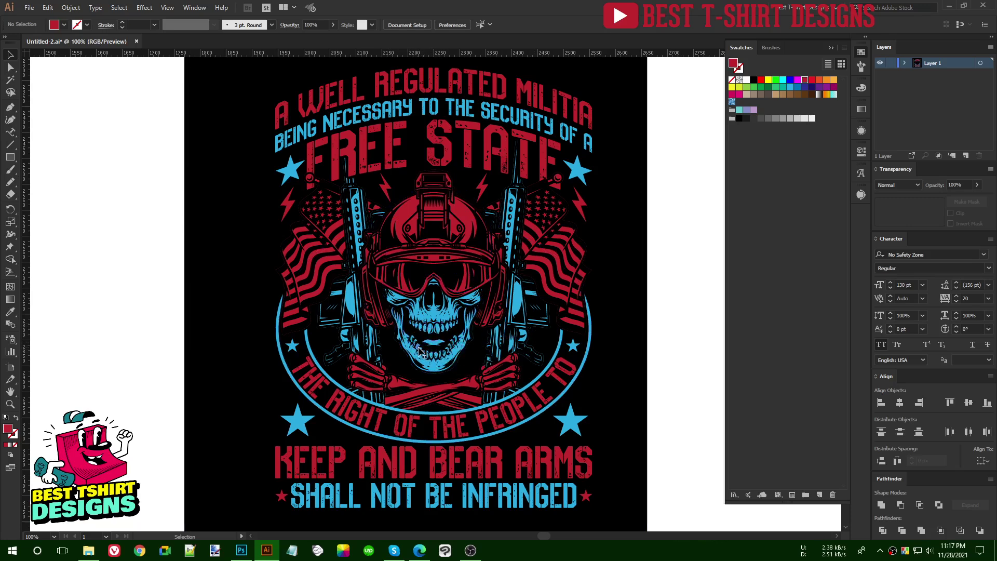
scroll(423, 346, up, 1)
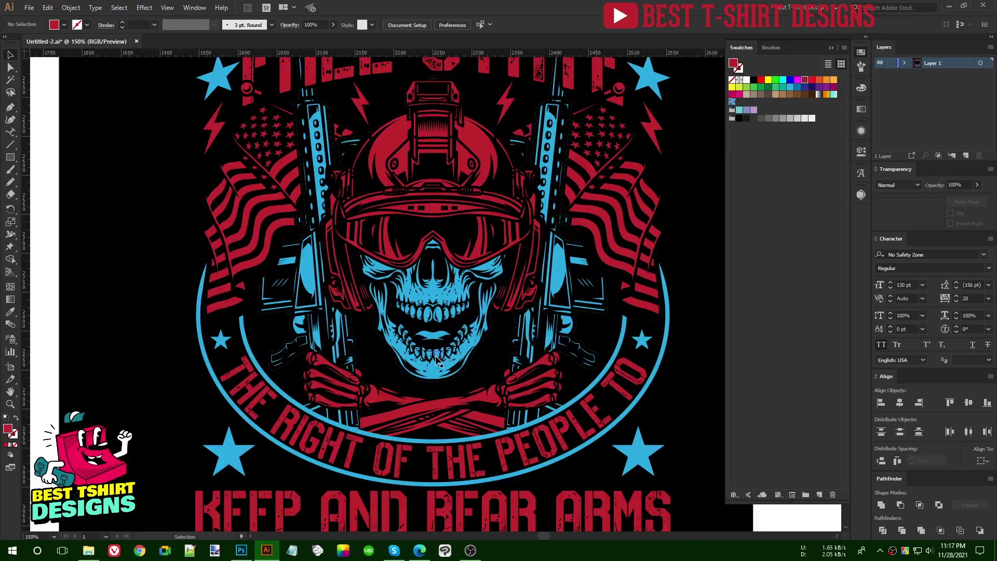
click(436, 445)
double_click(436, 445)
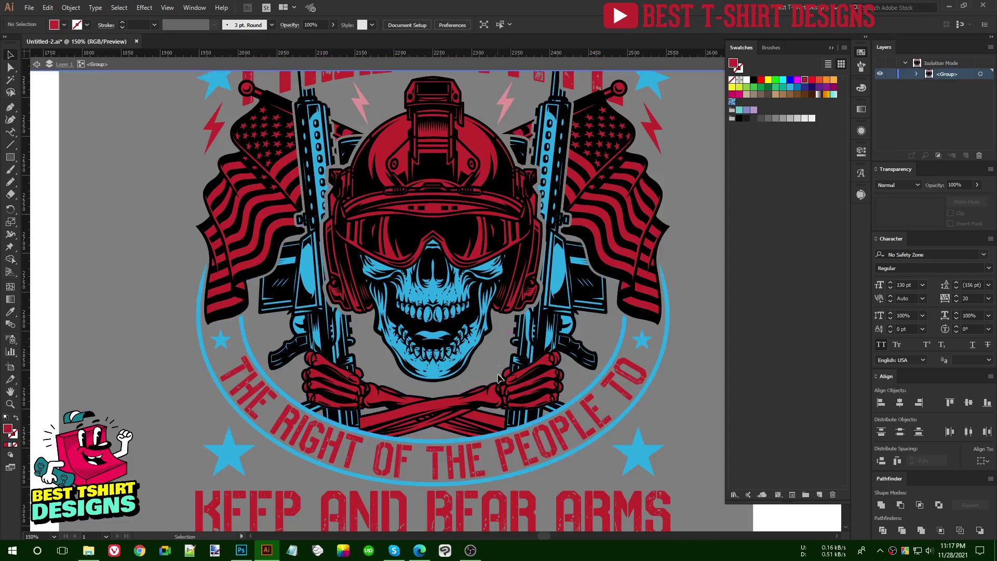
double_click(434, 442)
click(433, 443)
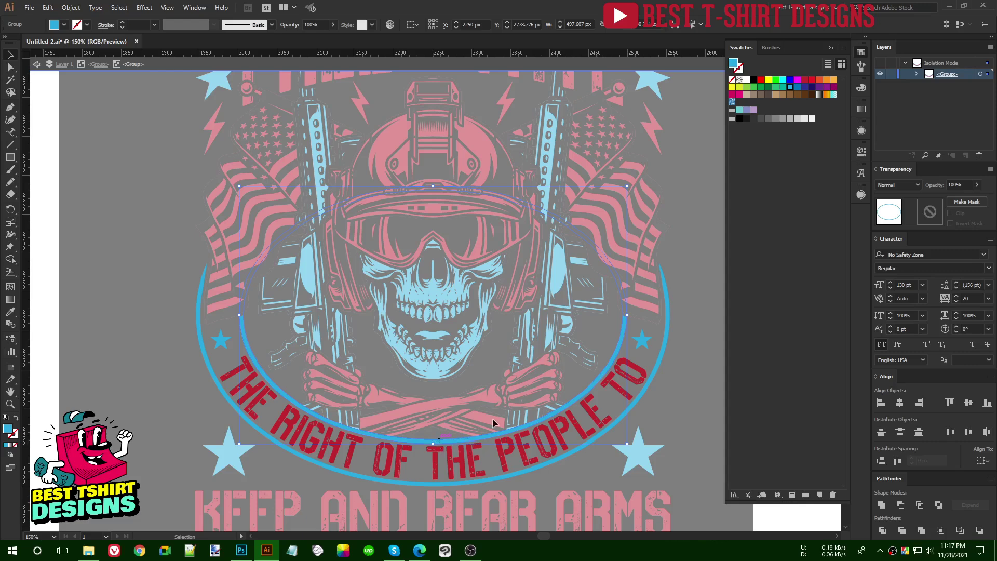
Duplicate the inner blue ring in place and give the copy no fill and a 1 pt bright green stroke.
scroll(483, 340, up, 1)
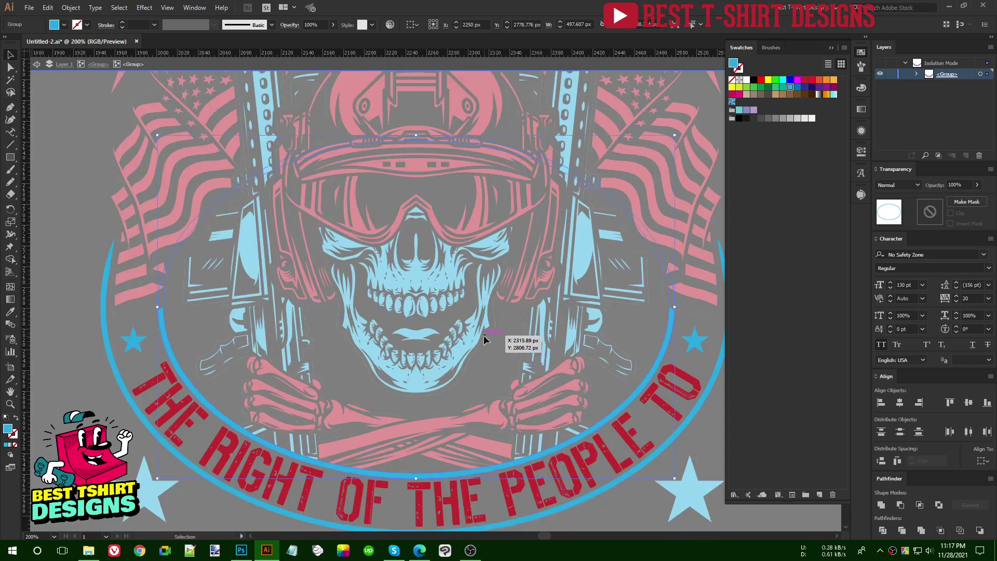
key(a)
click(494, 361)
key(v)
click(493, 362)
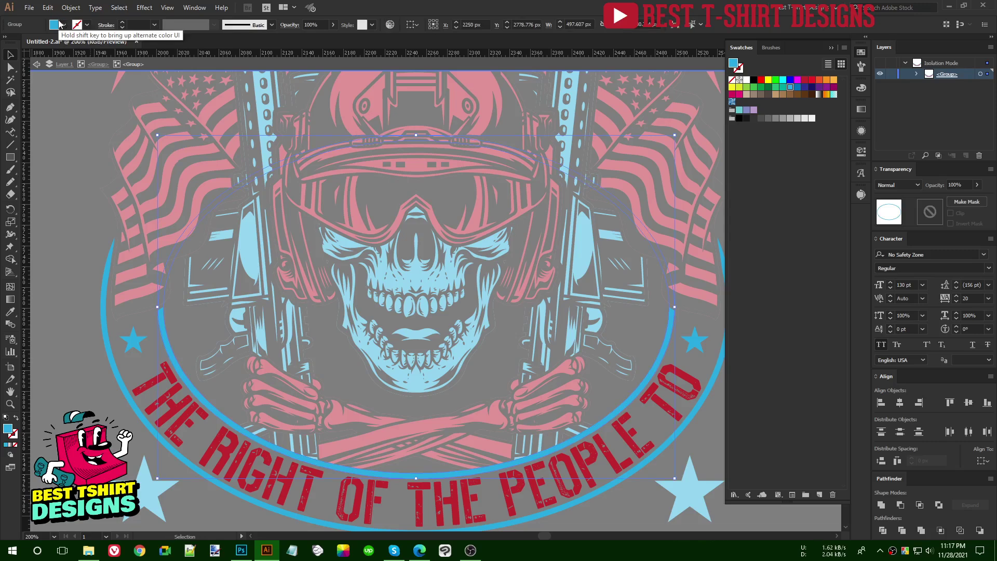
key(shift+x)
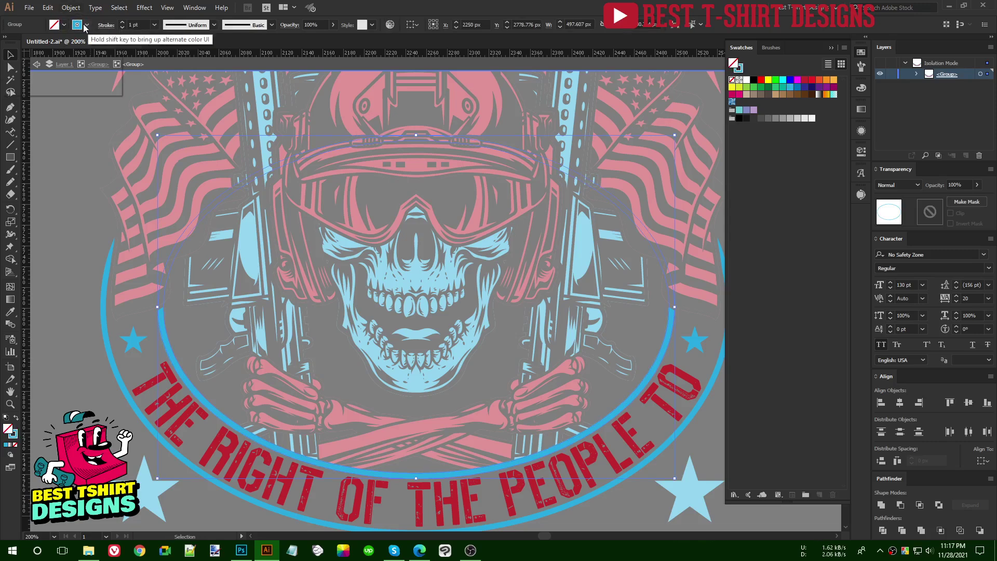
click(59, 24)
click(51, 43)
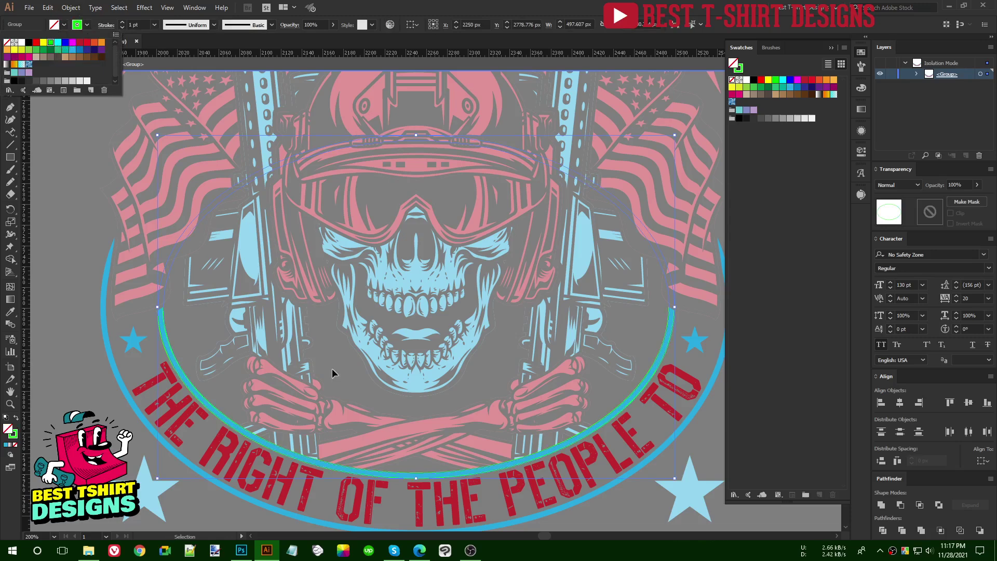
key(Escape)
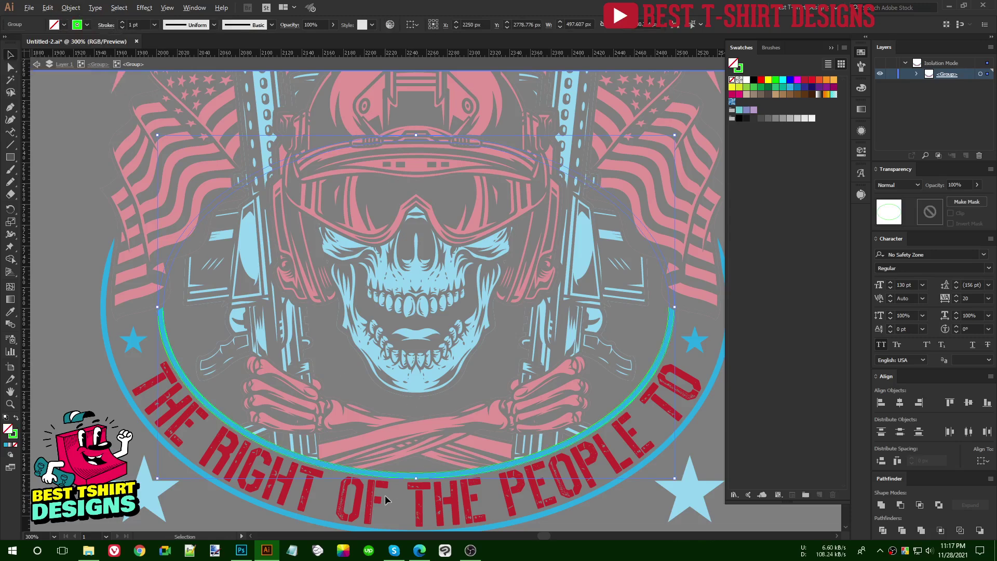
Ungroup the green-outlined ring copy through its nested groups and release its compound path.
scroll(385, 495, up, 4)
right_click(406, 350)
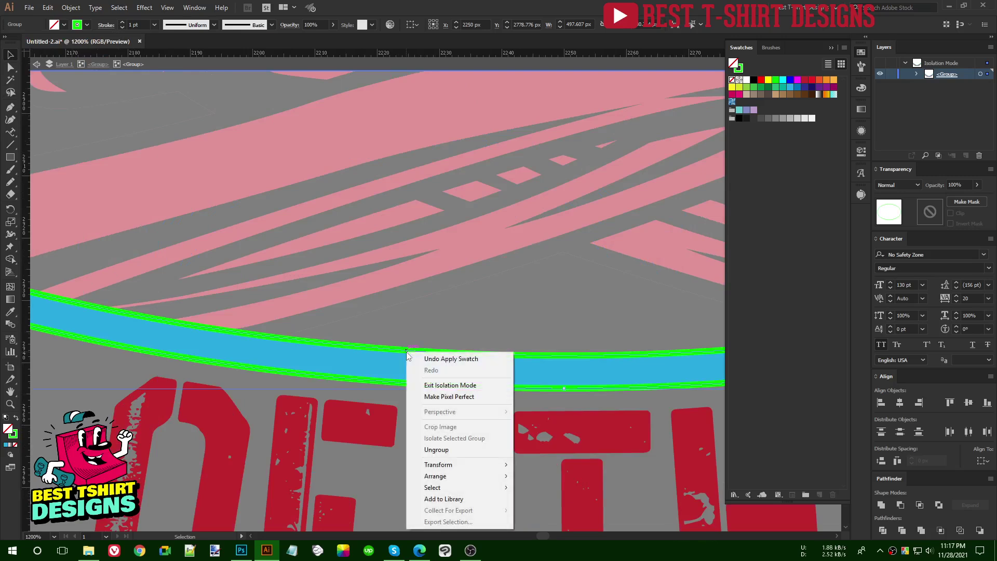
click(421, 449)
click(415, 403)
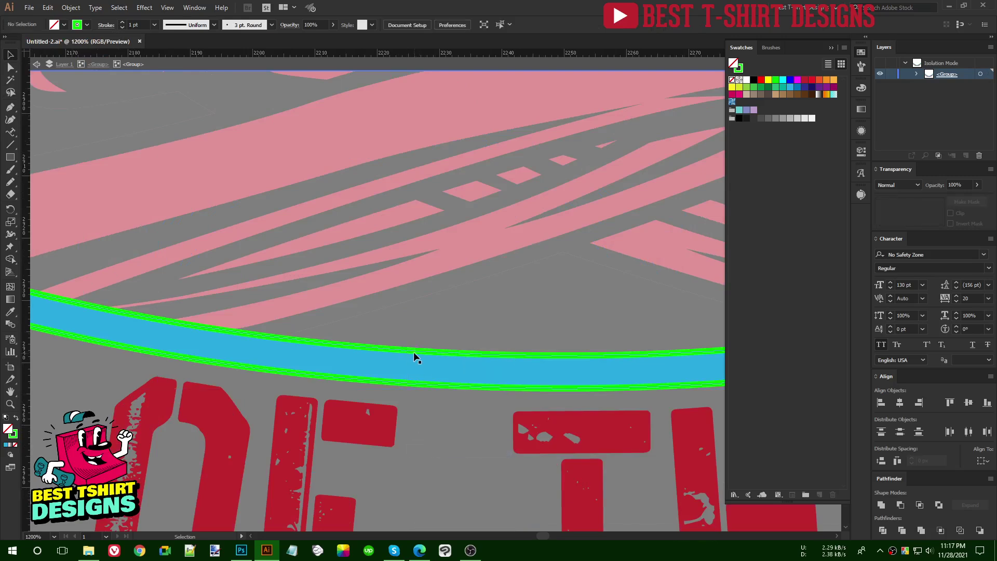
click(412, 349)
right_click(413, 349)
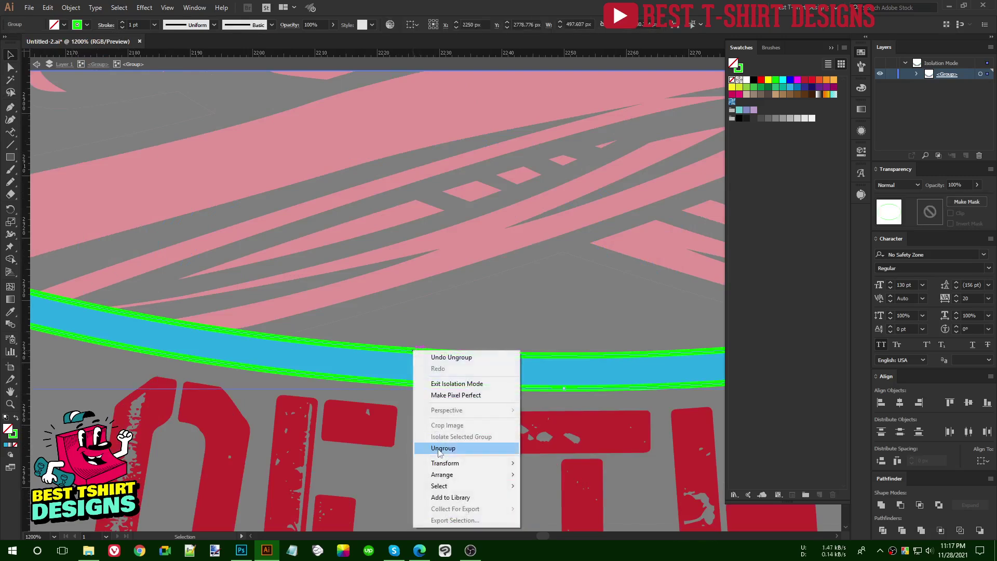
click(438, 449)
click(432, 347)
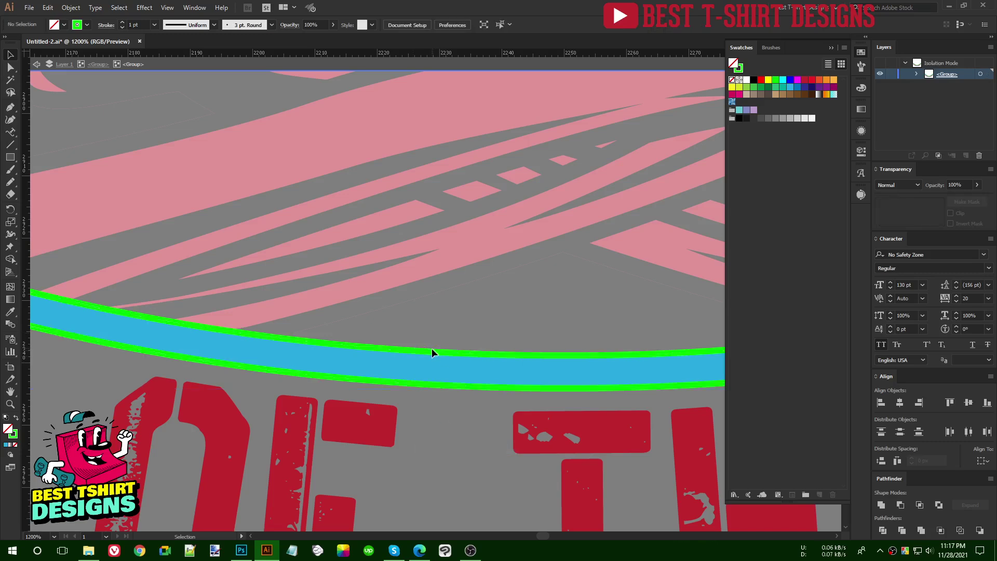
right_click(431, 351)
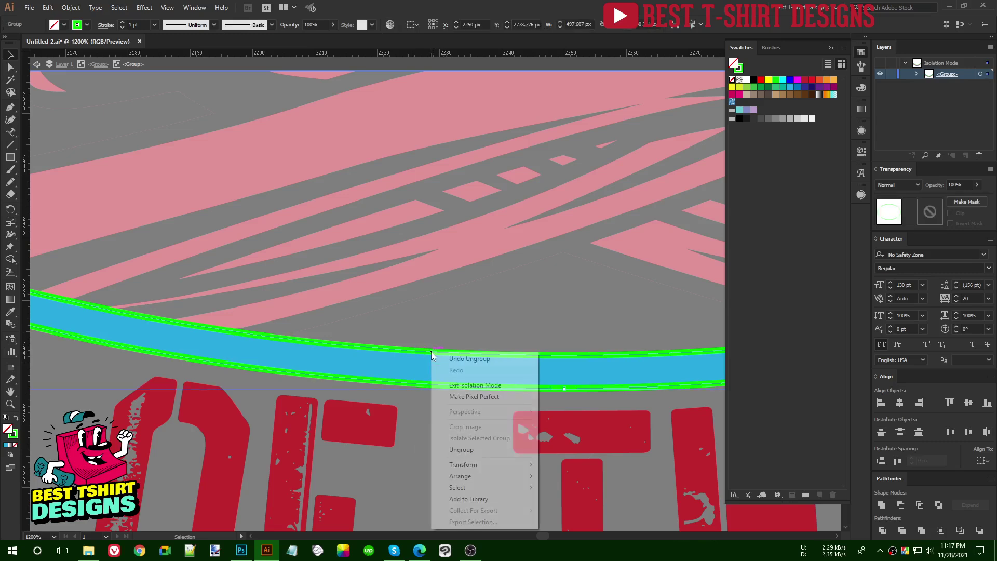
click(457, 448)
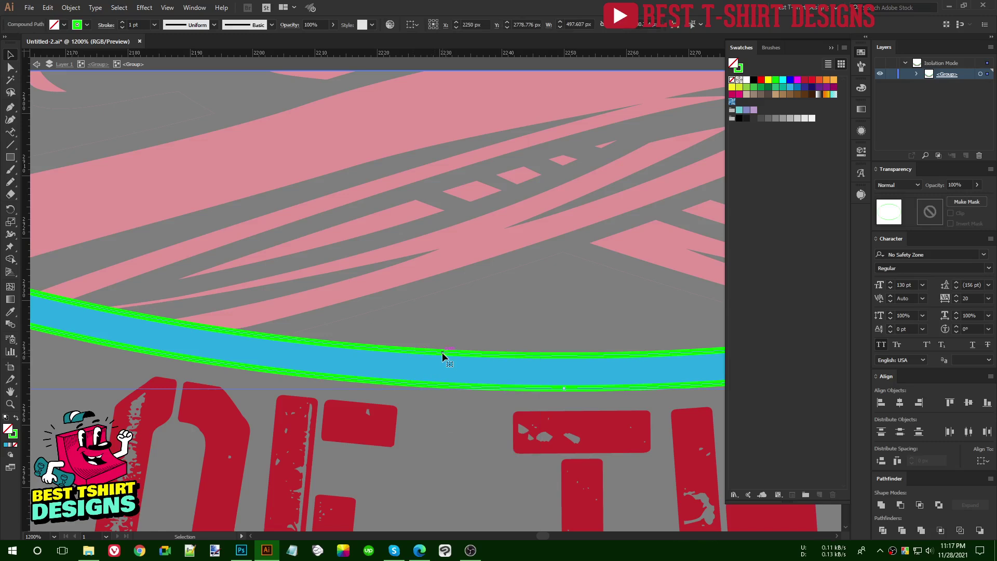
right_click(442, 353)
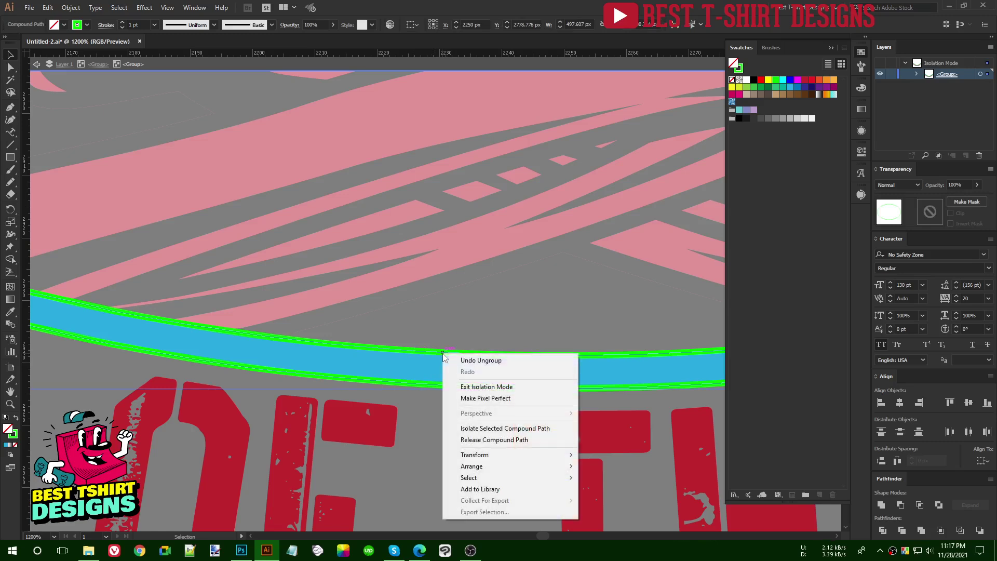
click(473, 440)
Delete the released outer ellipse of the green ring copy, keeping the inner one.
key(ctrl+minus)
key(ctrl+minus)
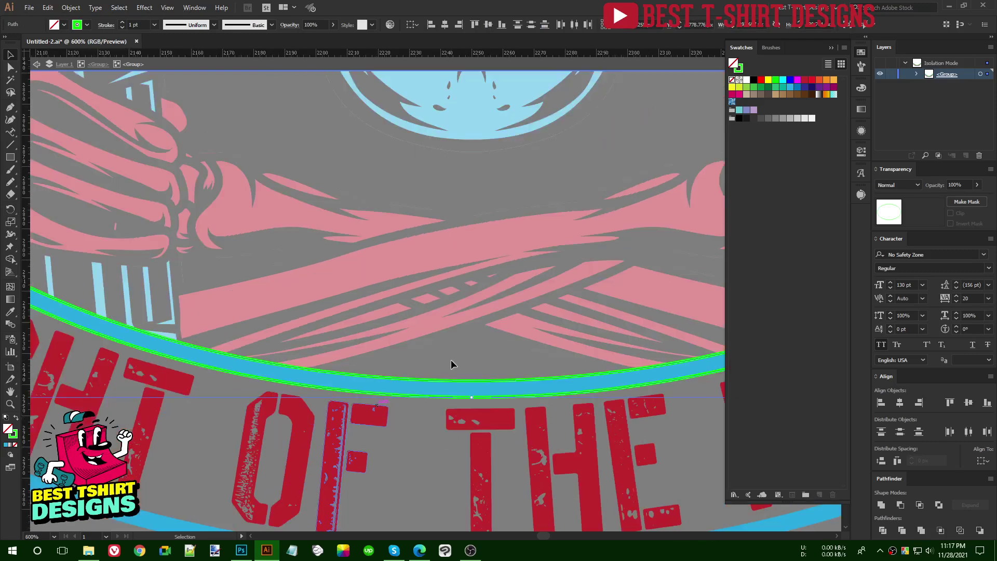
click(426, 393)
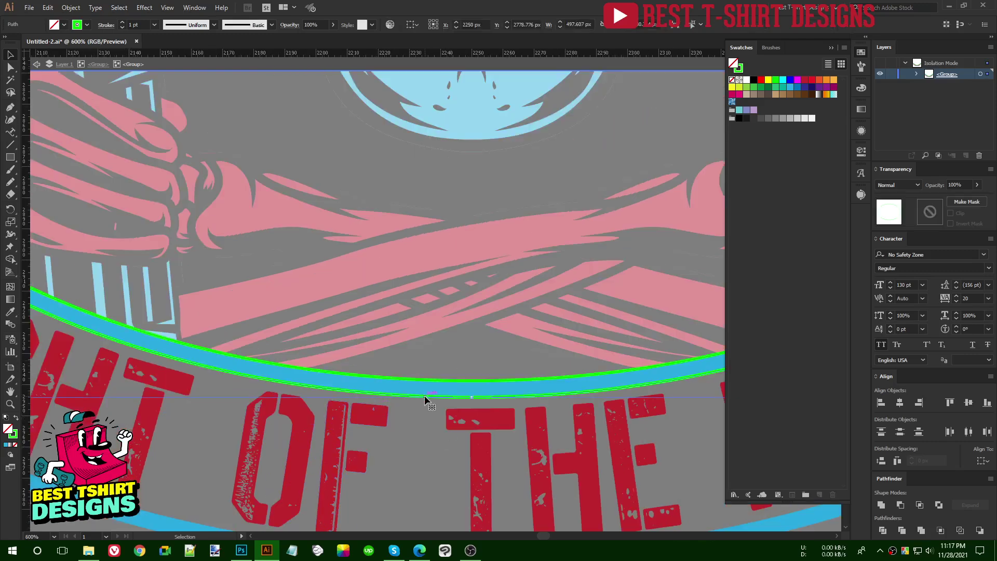
key(Delete)
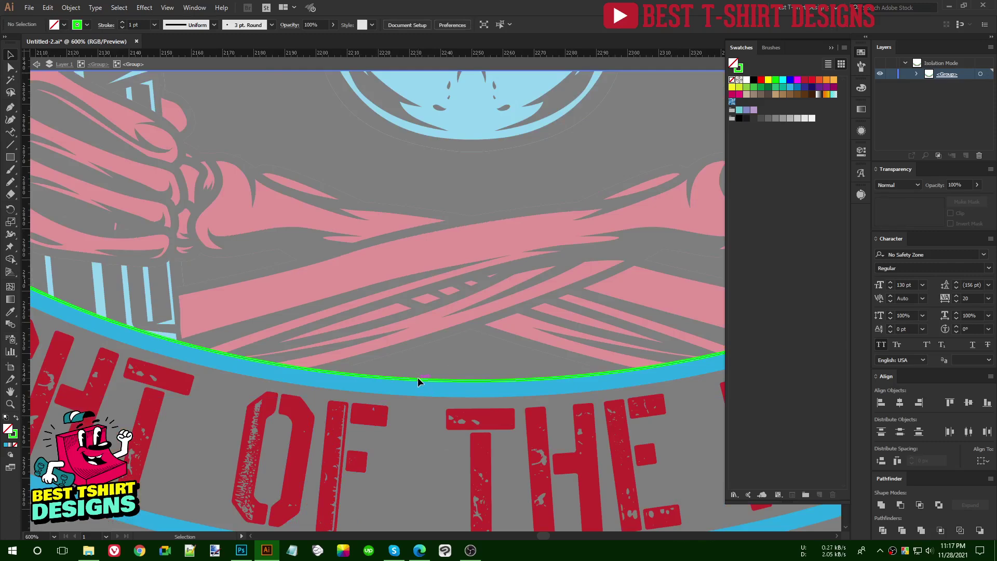
Offset the remaining green inner ellipse inward with Offset Path at -10 px and round joins.
click(417, 377)
key(ctrl+minus)
key(ctrl+minus)
key(ctrl+minus)
scroll(476, 385, up, 1)
scroll(476, 384, up, 1)
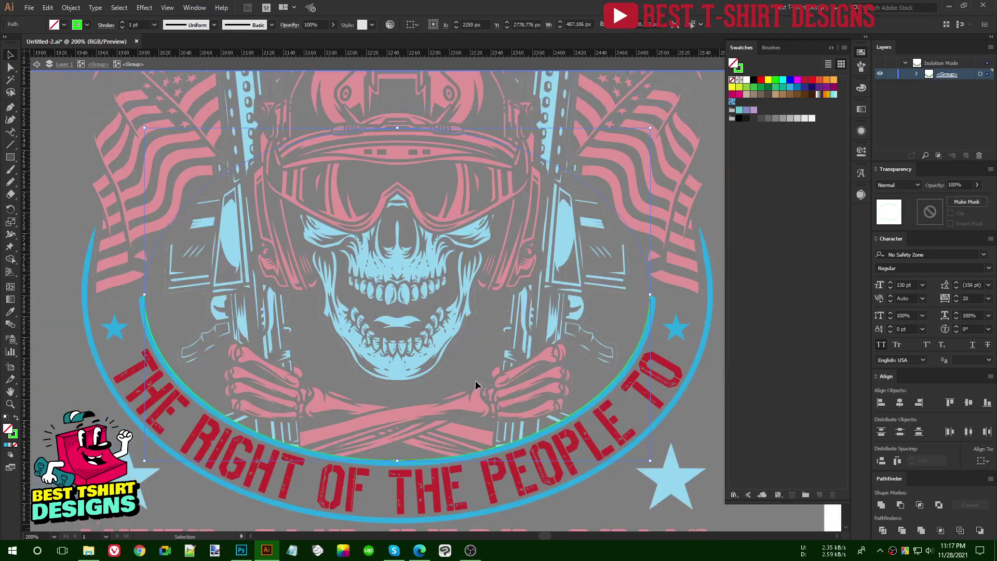
key(alt+o)
text(po)
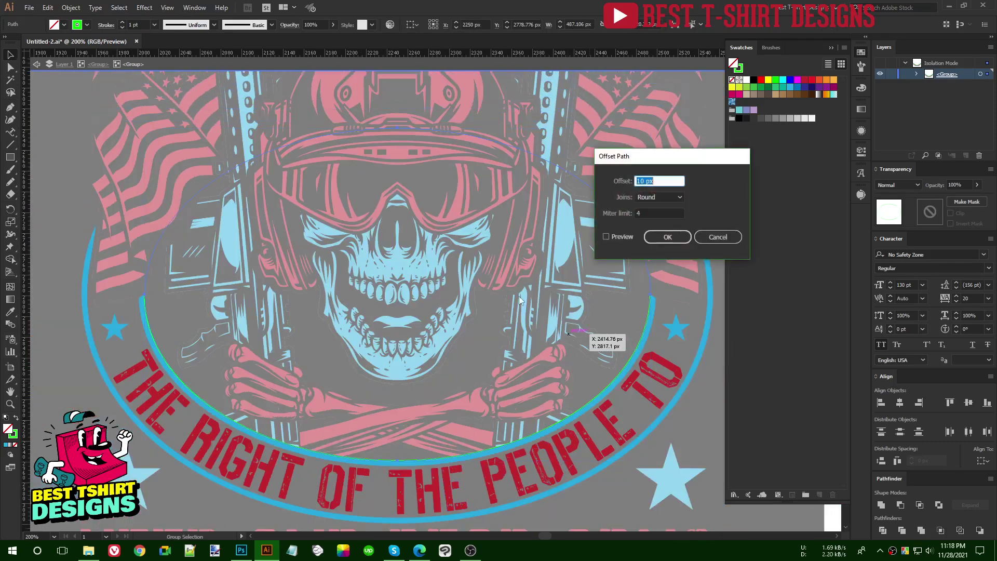
text(0)
click(623, 237)
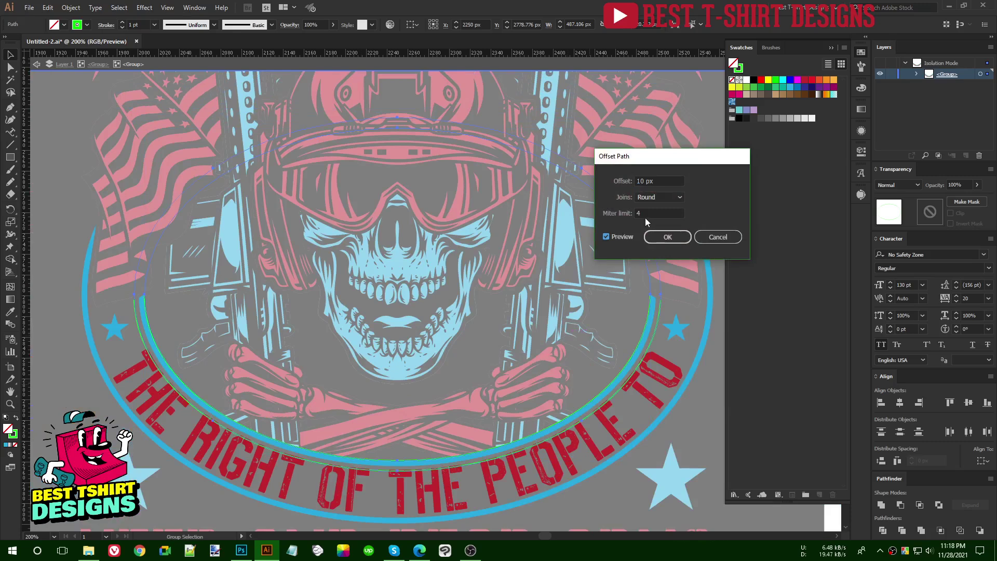
click(660, 180)
text(-10)
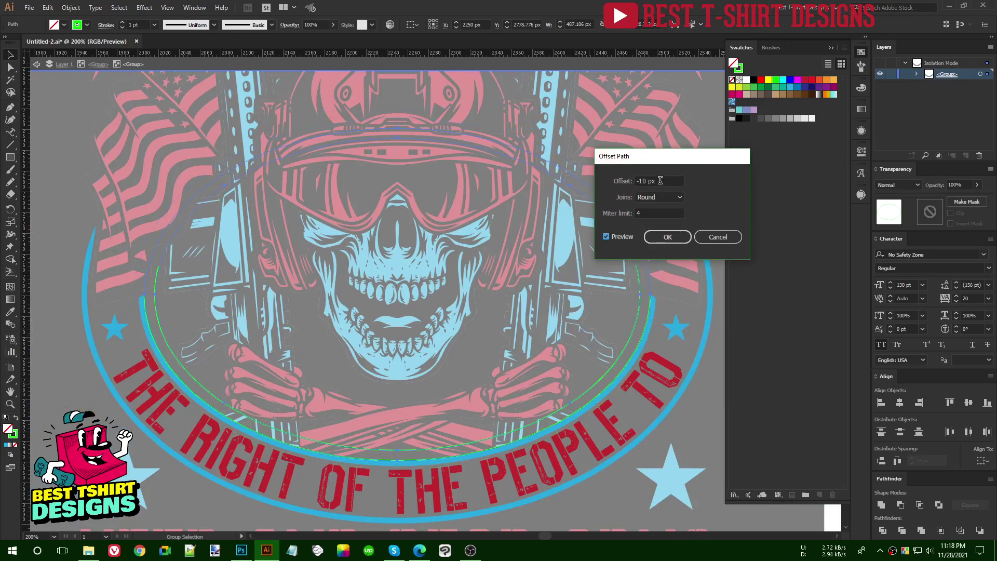
click(655, 238)
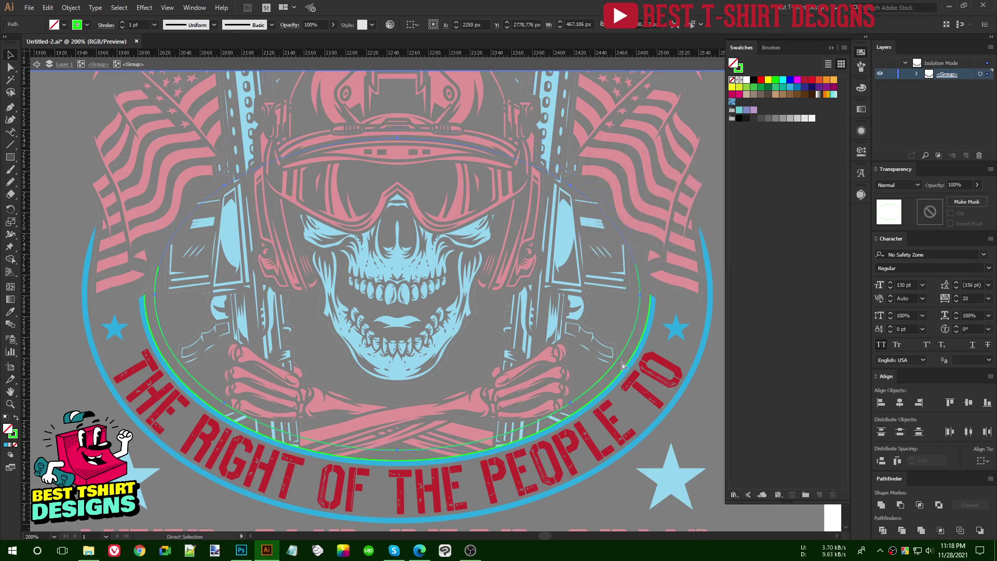
Delete the original green ellipse outline, and swap the inset ellipse's green stroke to a solid fill.
click(631, 360)
click(627, 360)
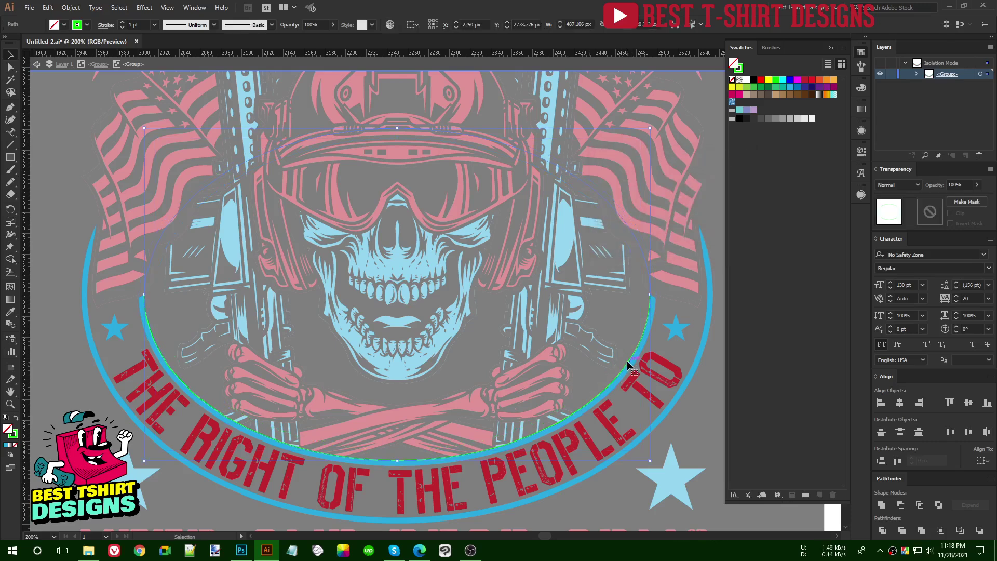
click(628, 365)
key(a)
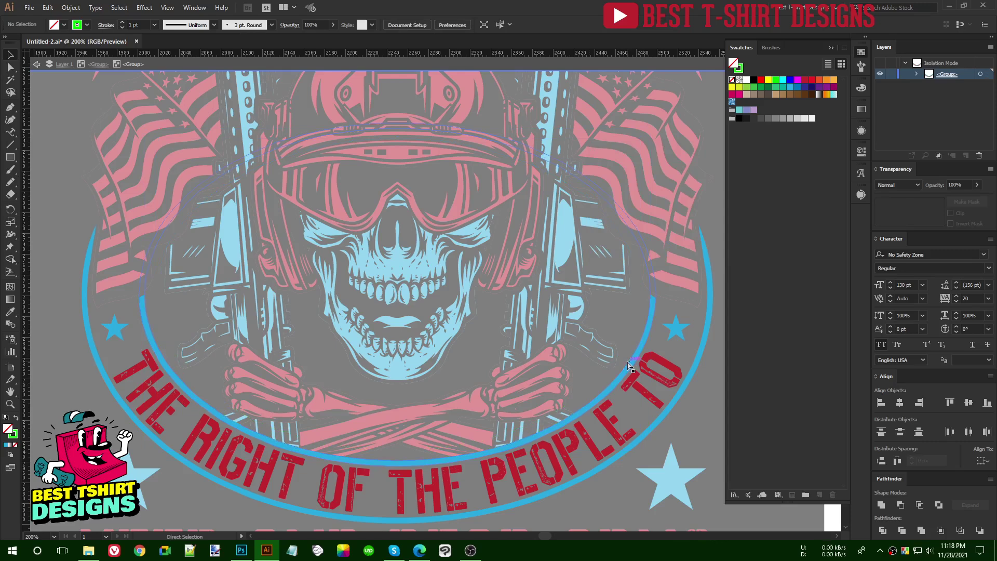
key(v)
click(627, 365)
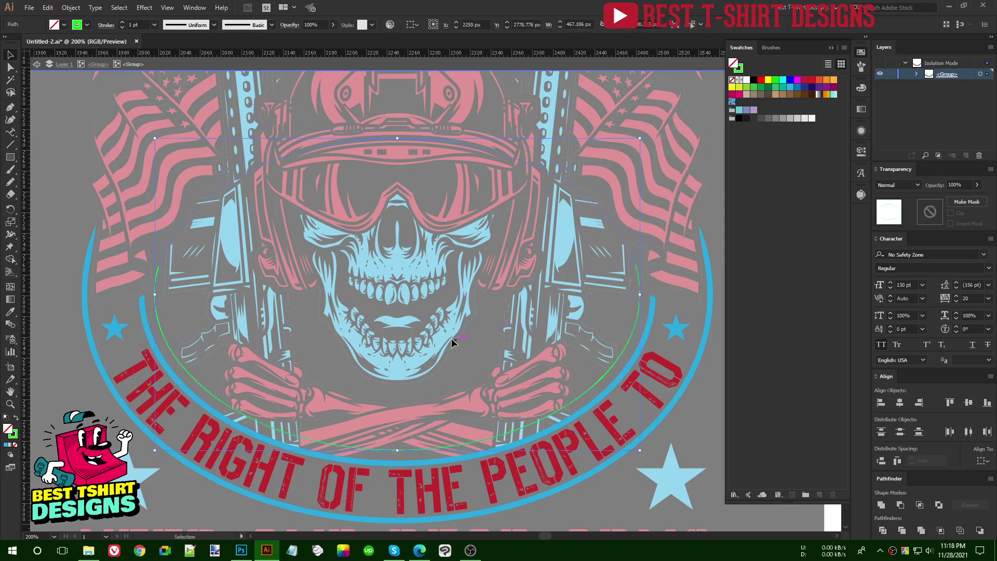
key(shift)
key(shift+x)
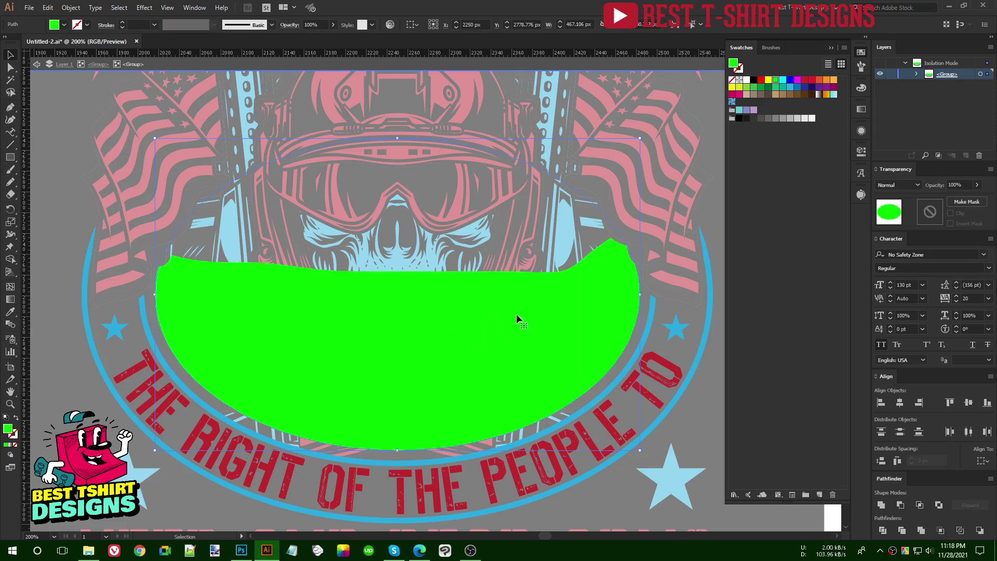
Cut the green ellipse, exit isolation mode, and paste the ellipse behind the selected artwork group.
key(Delete)
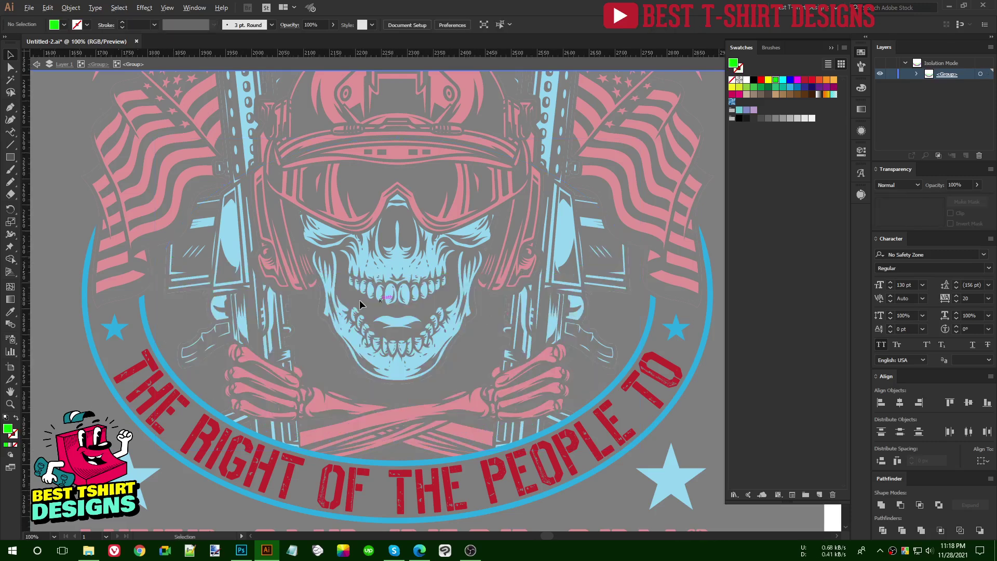
key(ctrl+minus)
key(ctrl+minus)
key(ctrl+minus)
double_click(587, 295)
click(360, 290)
key(ctrl+plus)
key(ctrl+plus)
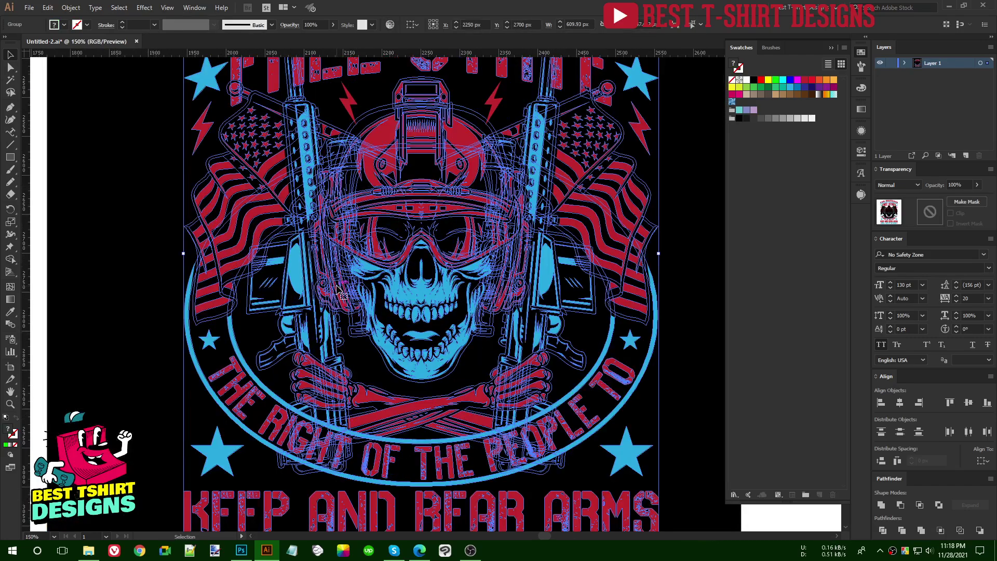
key(ctrl+z)
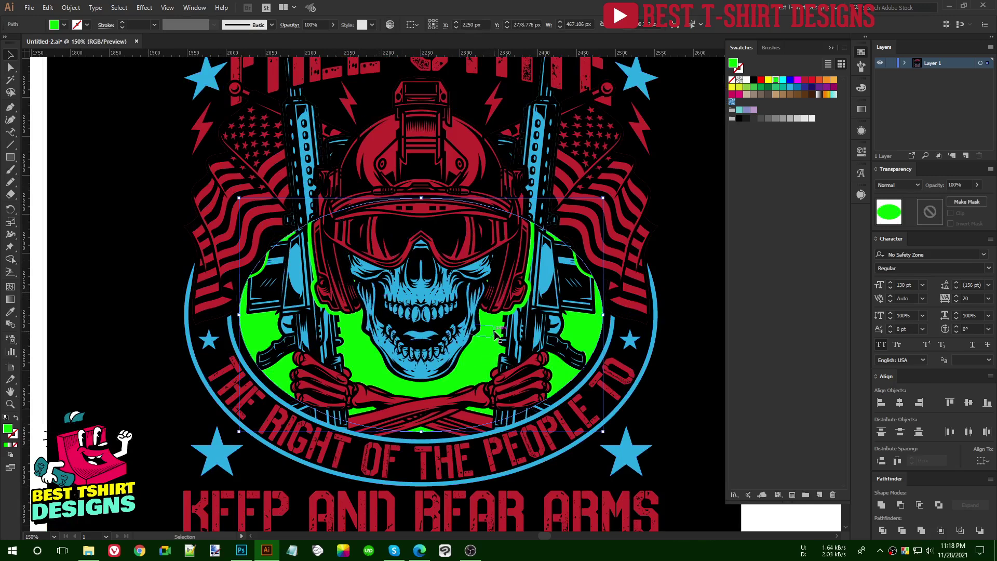
Fill the ellipse behind the skull with a white-to-black gradient of the Radial type.
key(ctrl+plus)
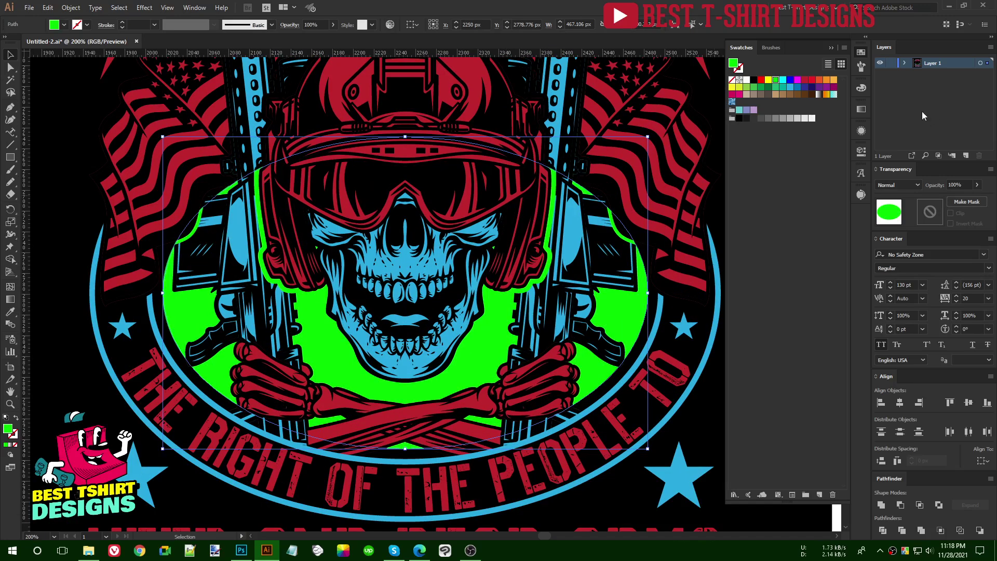
click(861, 110)
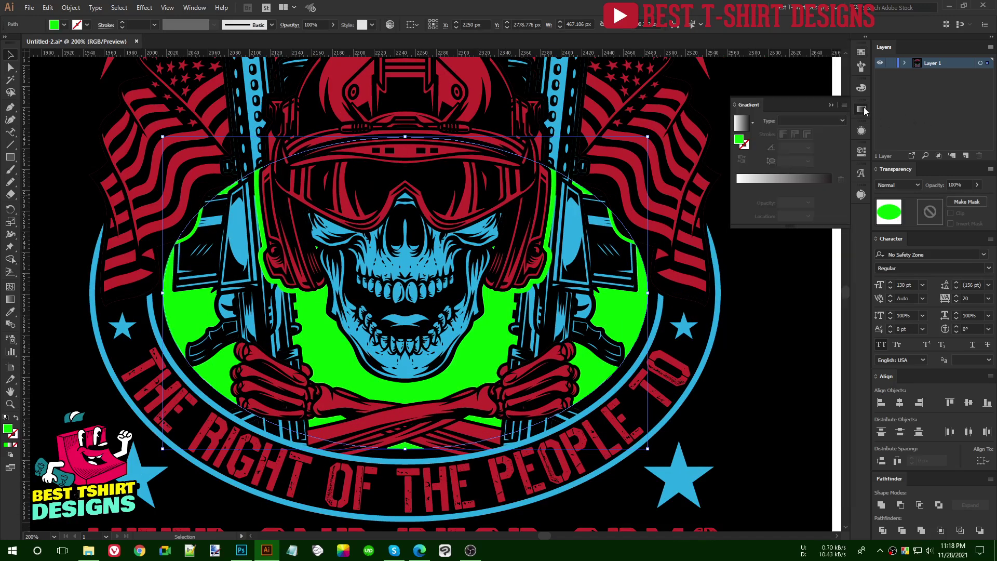
click(774, 178)
click(811, 121)
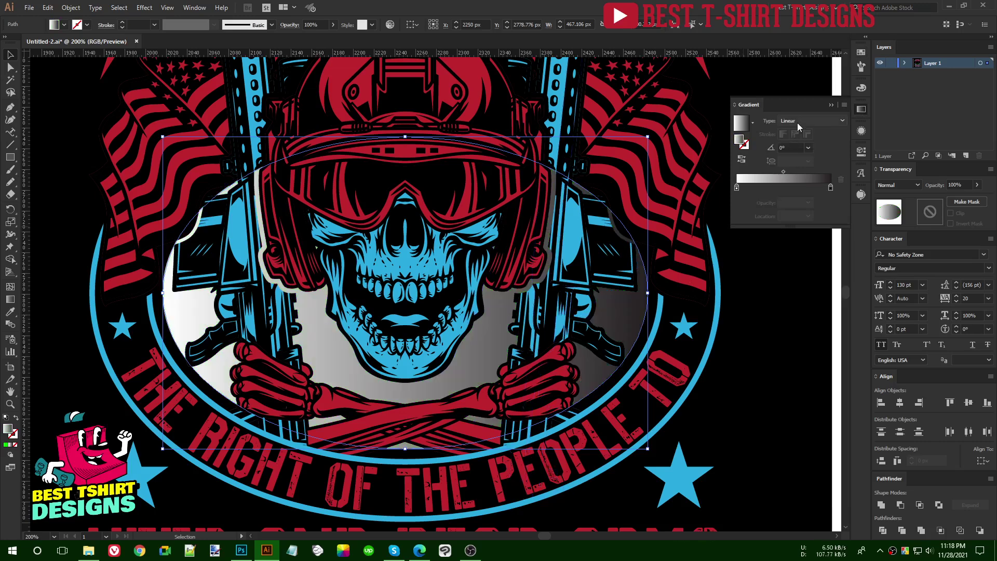
click(796, 141)
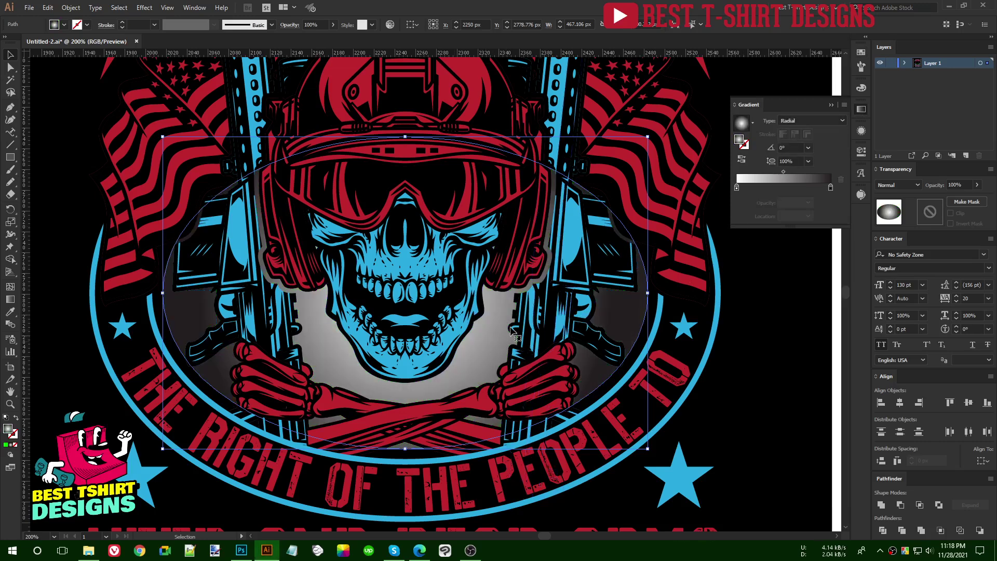
Redraw the ellipse's white-to-black radial gradient horizontally from the middle of the skull out to the ellipse's edge.
key(g)
drag(410, 316, 568, 315)
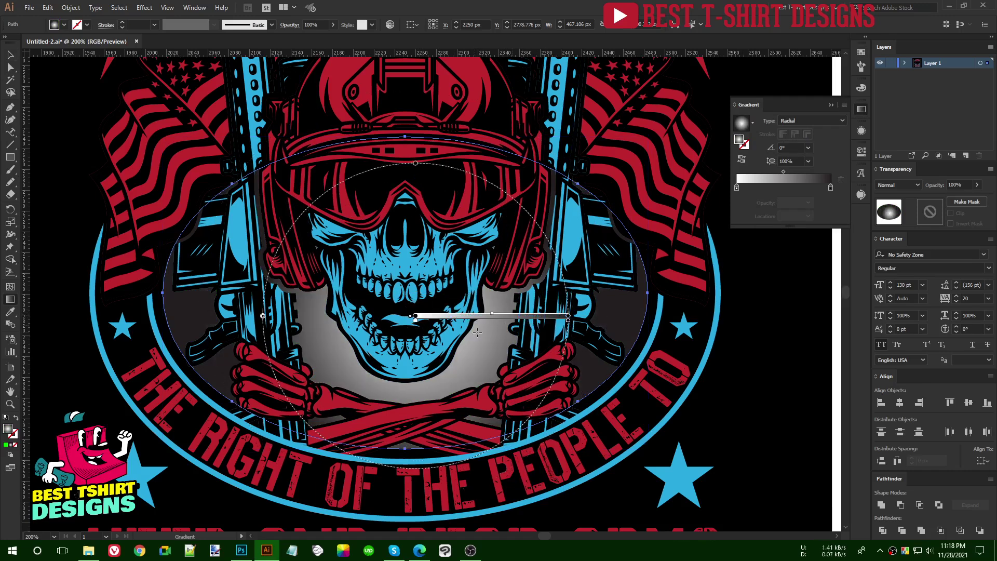
mouse_move(416, 288)
mouse_down()
mouse_move(670, 289)
mouse_move(642, 287)
mouse_up()
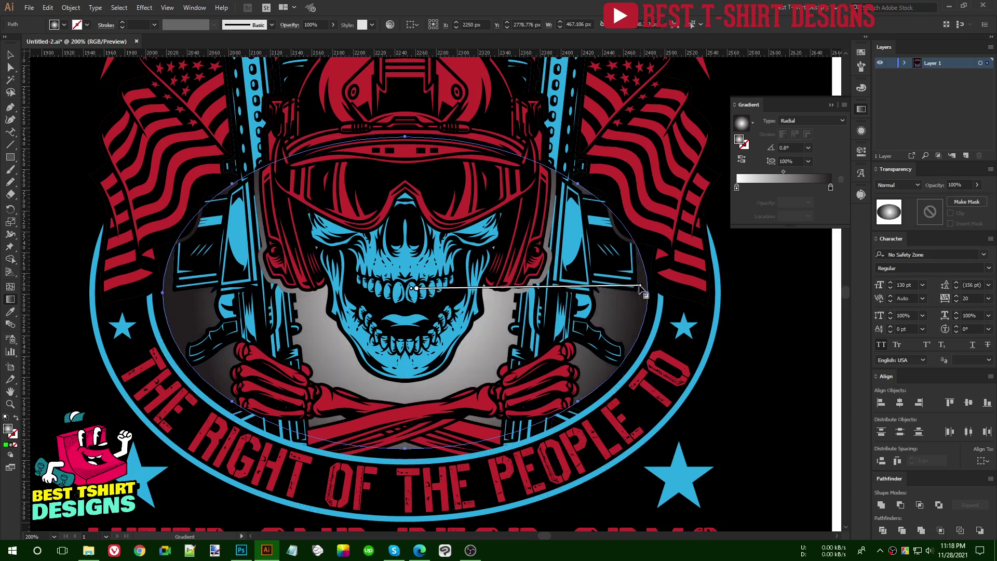
key(v)
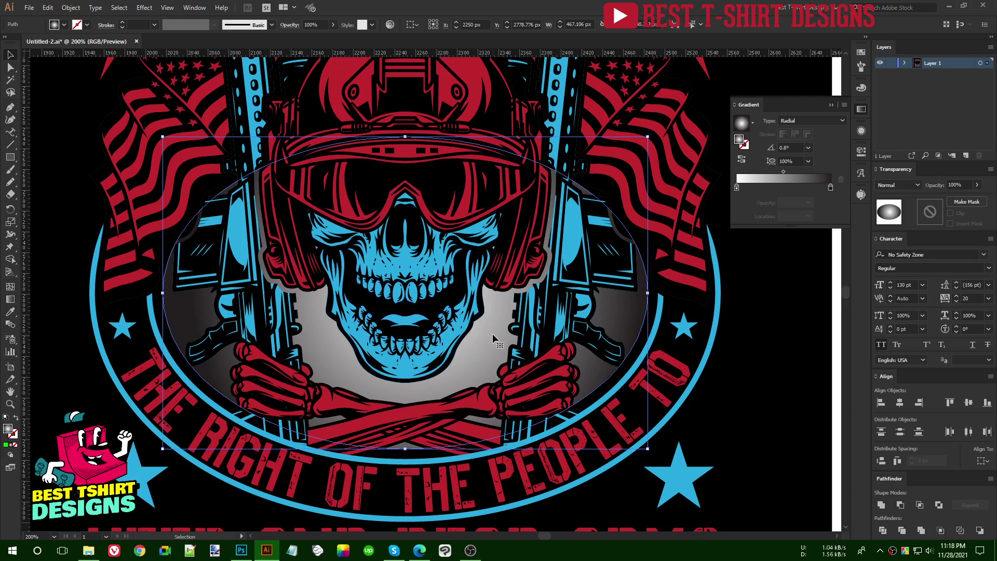
Try a Color Halftone effect on the gradient ellipse with a maximum radius of 50 pixels and all four channel angles at 200.
click(145, 7)
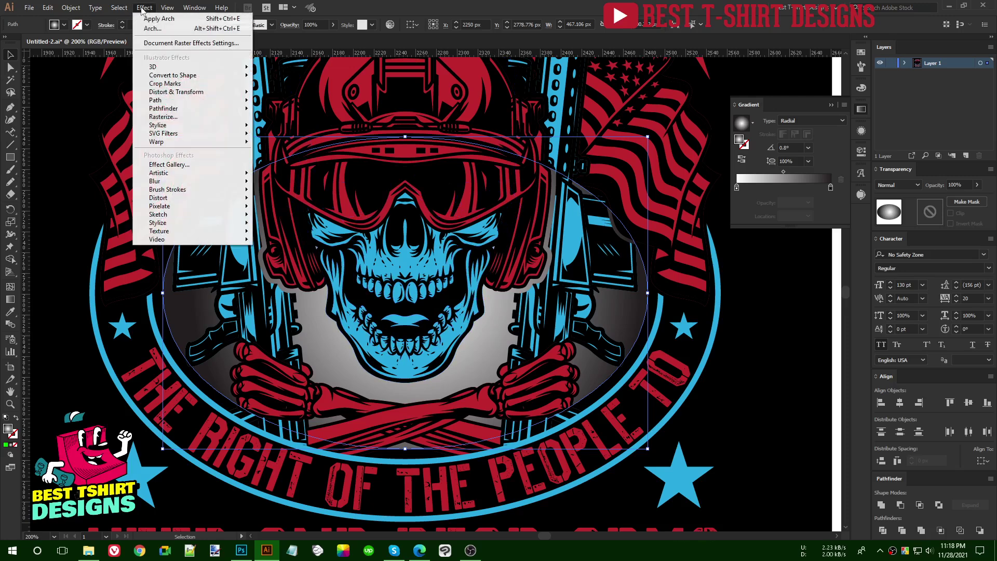
mouse_move(166, 93)
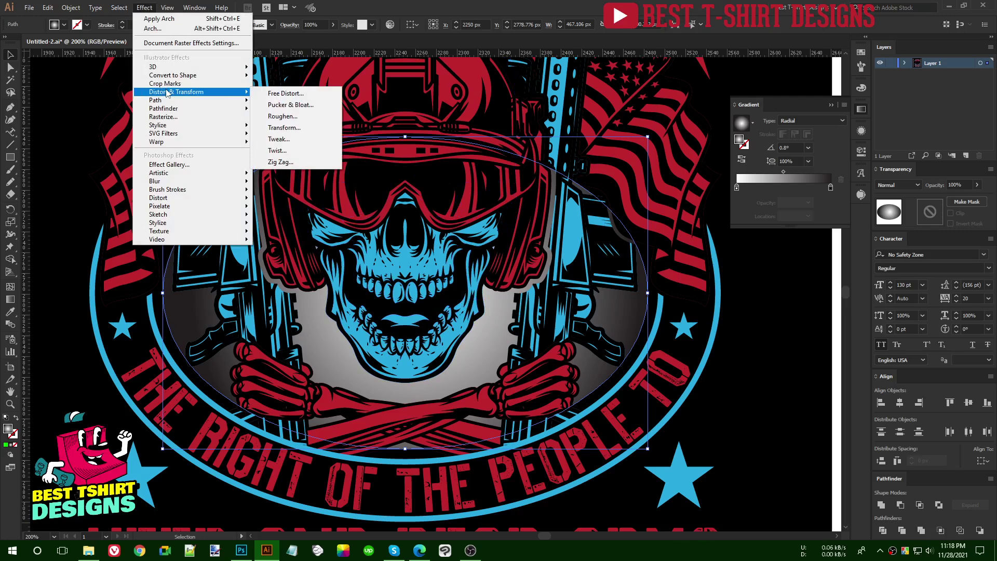
mouse_move(178, 126)
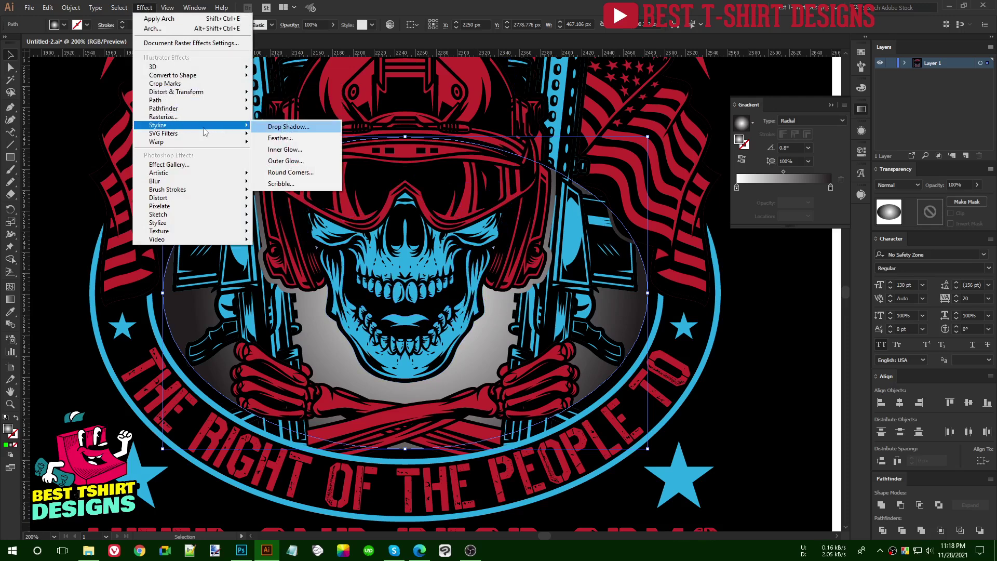
mouse_move(198, 93)
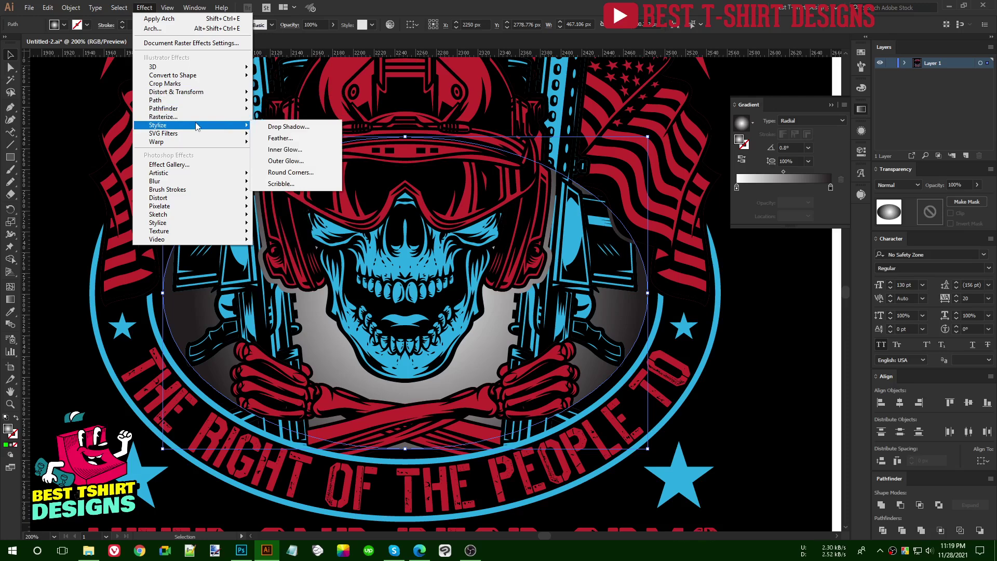
mouse_move(200, 207)
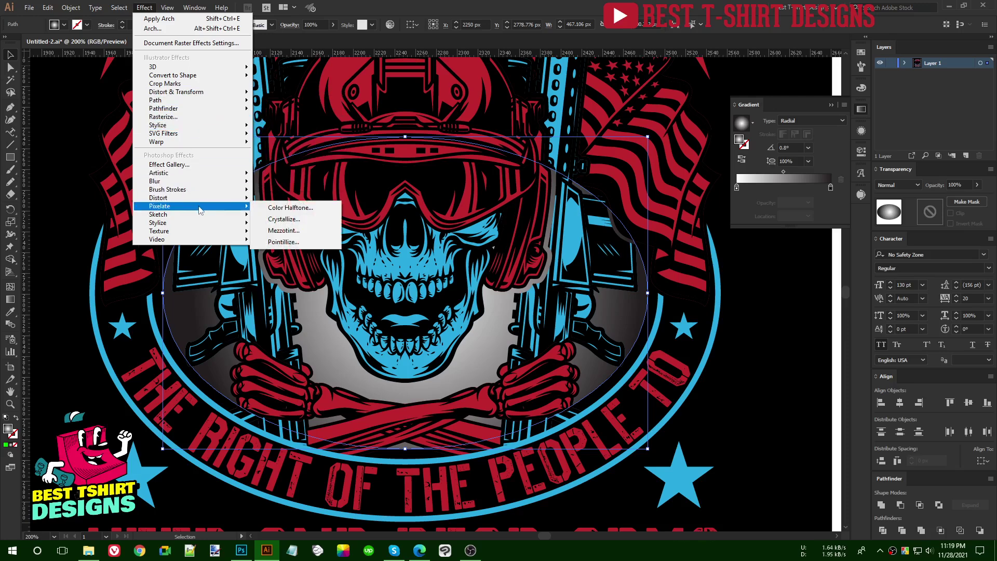
click(274, 208)
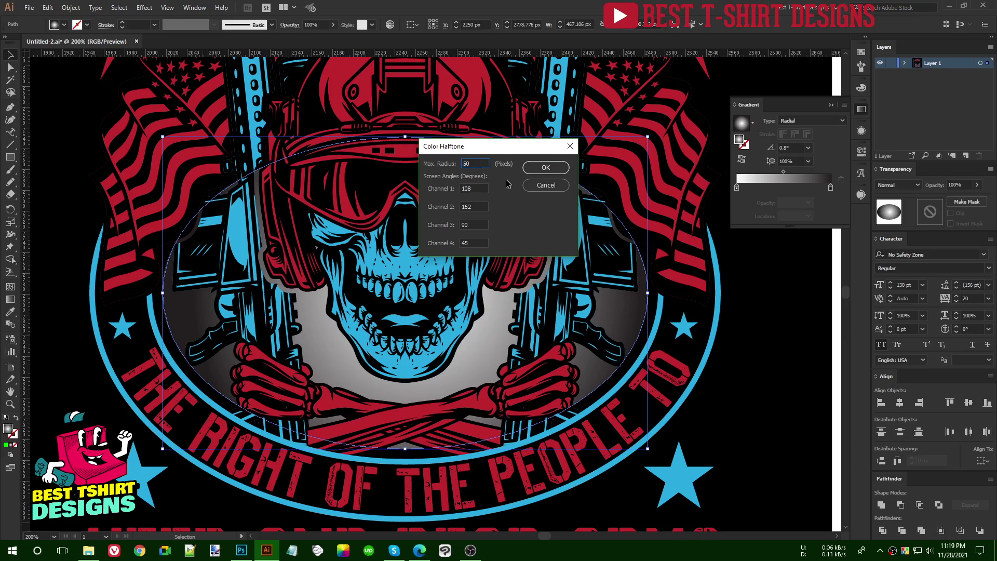
drag(480, 188, 449, 191)
click(546, 168)
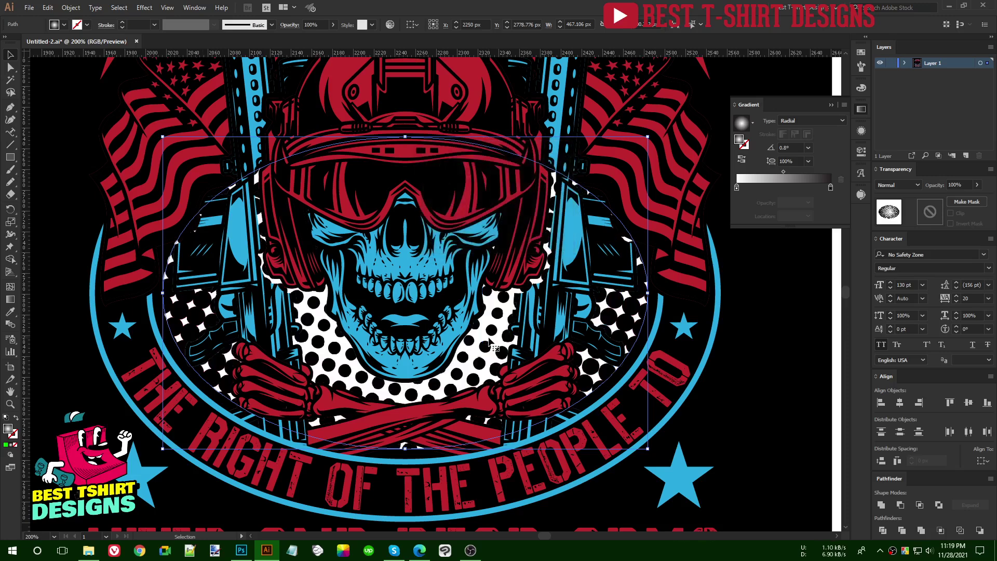
key(a)
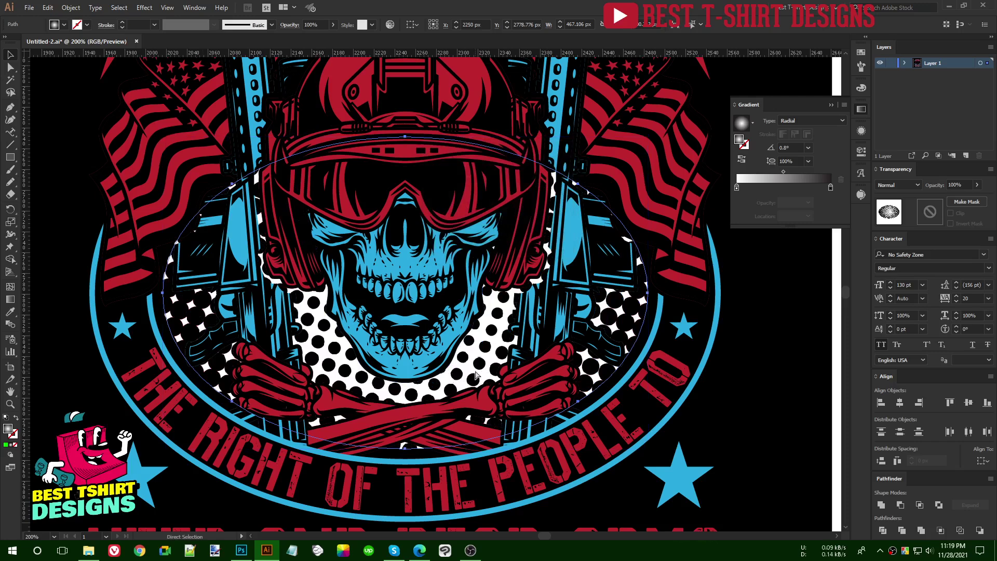
key(ctrl+z)
key(v)
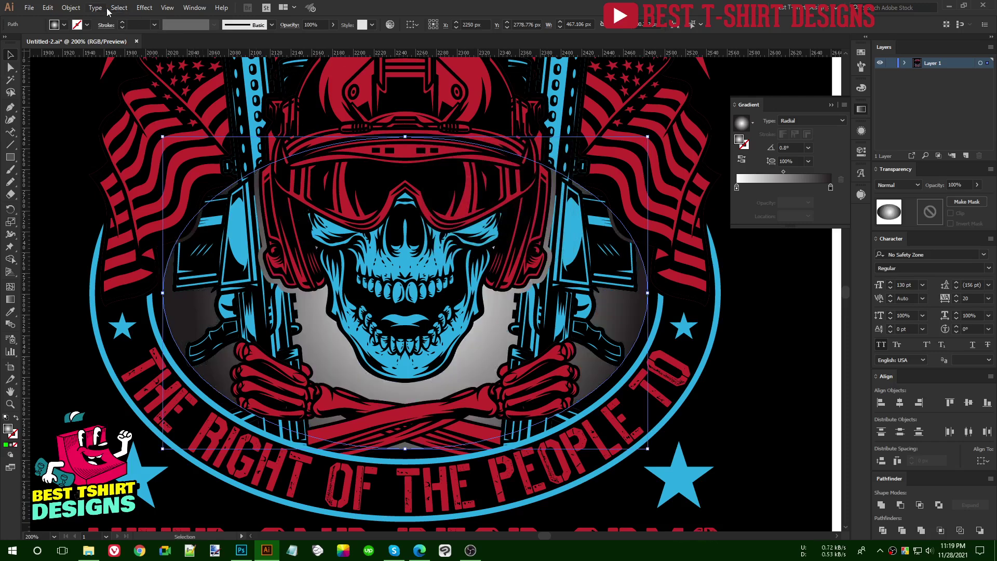
Try the Color Halftone effect on the ellipse with a maximum radius of 20 pixels and all four channel angles at 200.
click(143, 7)
mouse_move(192, 218)
click(283, 207)
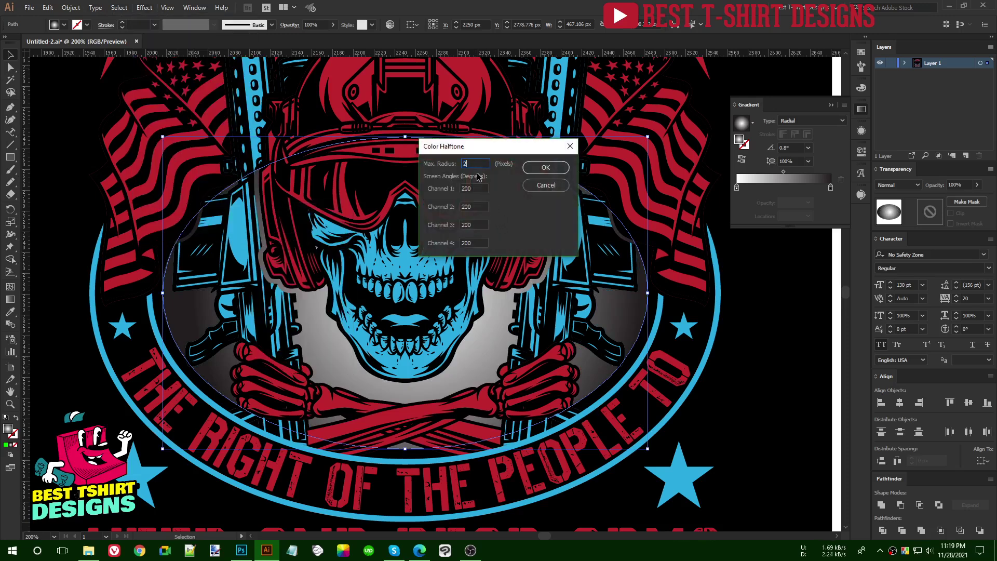
click(546, 167)
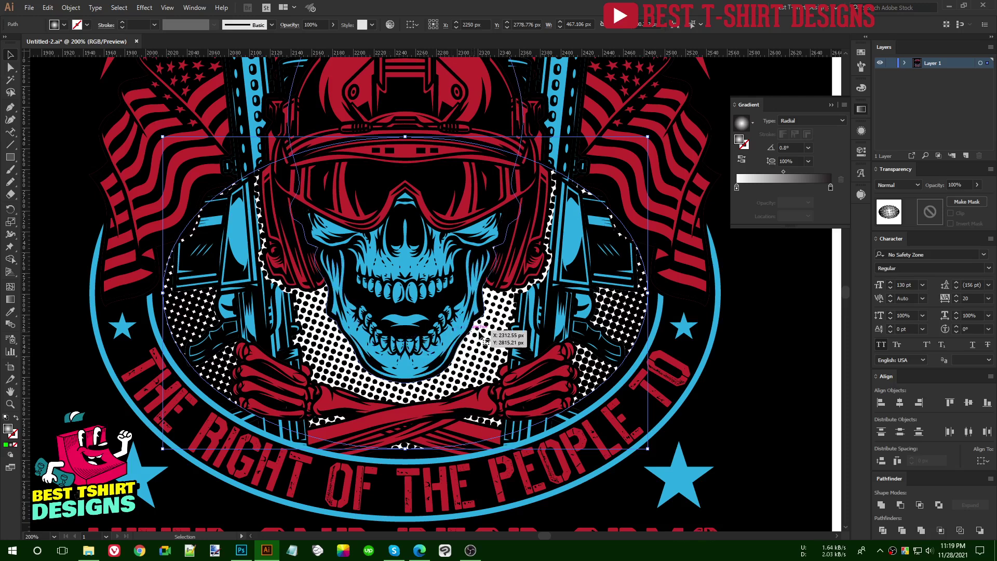
key(a)
key(ctrl+z)
key(v)
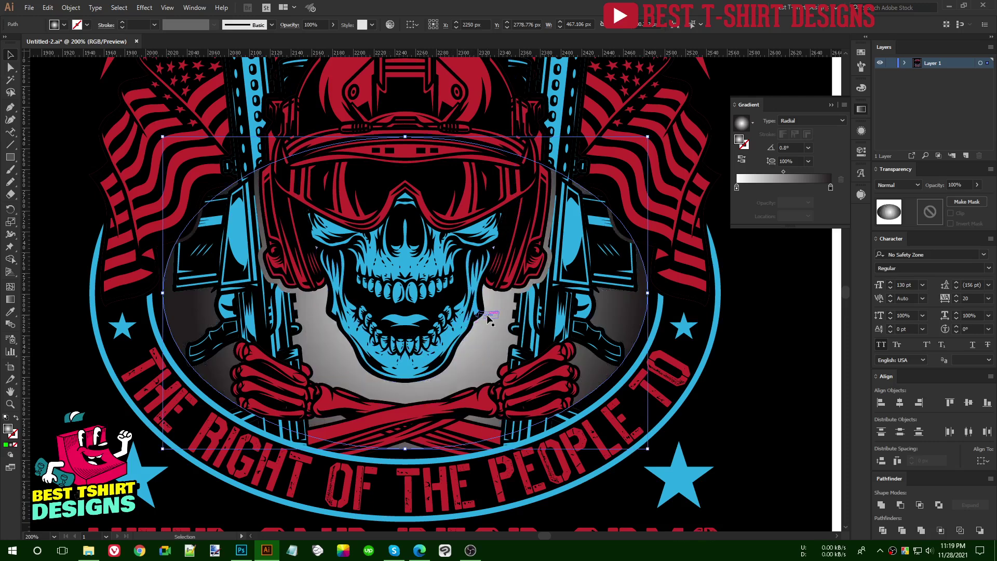
Reverse the ellipse's radial gradient to black-to-white and redraw it horizontally from the ellipse's centre to its edge.
click(737, 188)
mouse_move(737, 188)
mouse_down()
mouse_move(796, 188)
mouse_move(737, 188)
mouse_up()
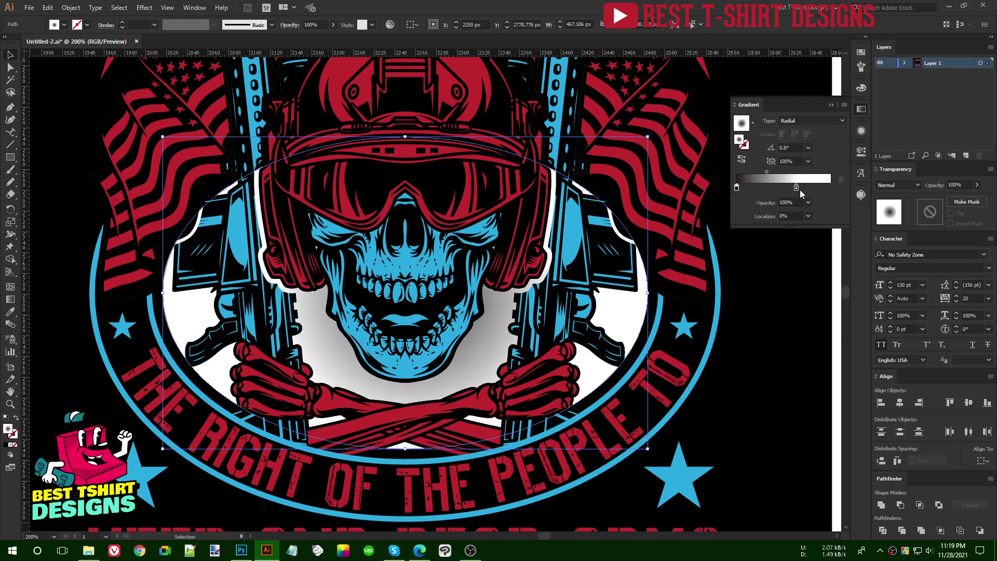
drag(797, 188, 831, 188)
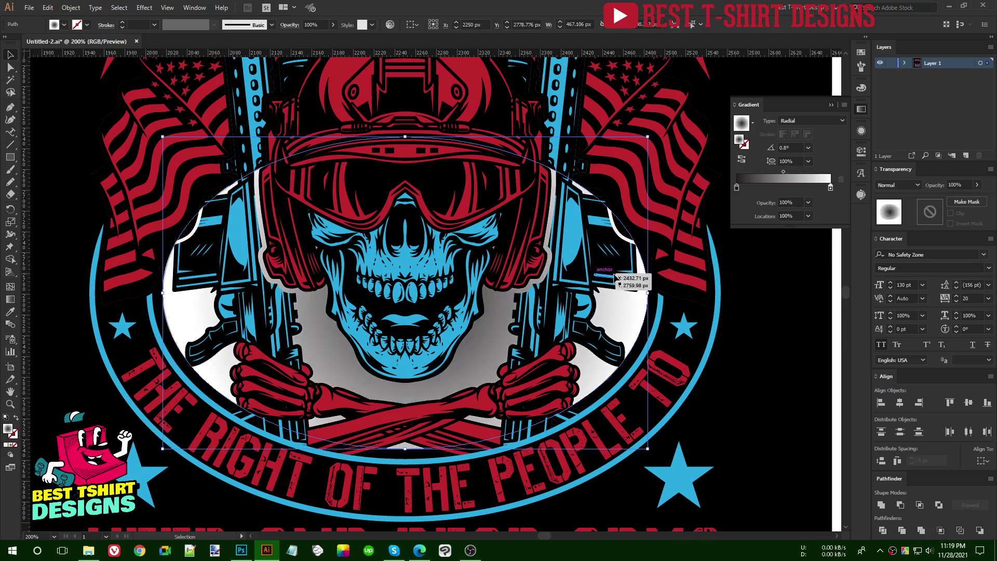
key(g)
drag(448, 336, 660, 337)
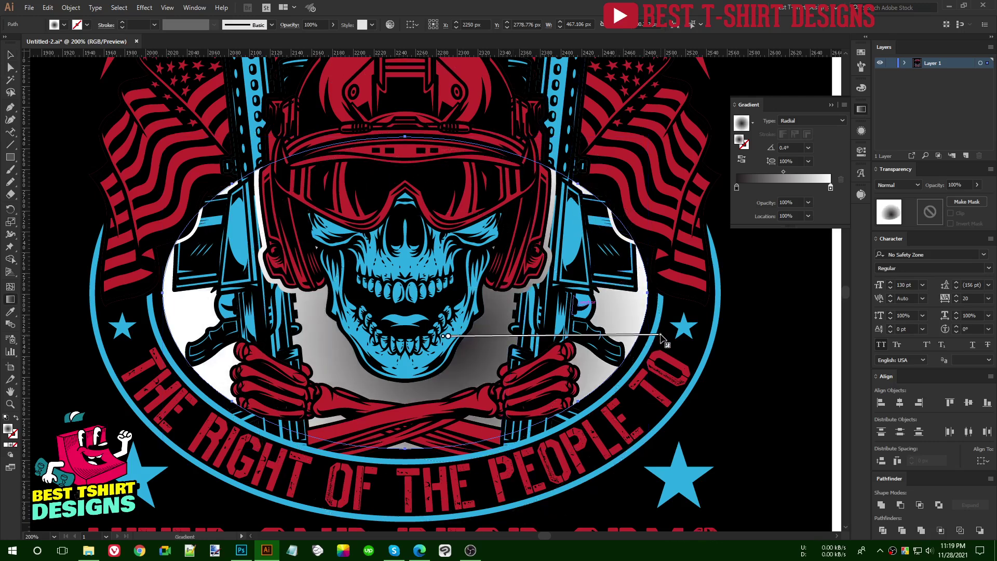
drag(404, 288, 648, 289)
key(v)
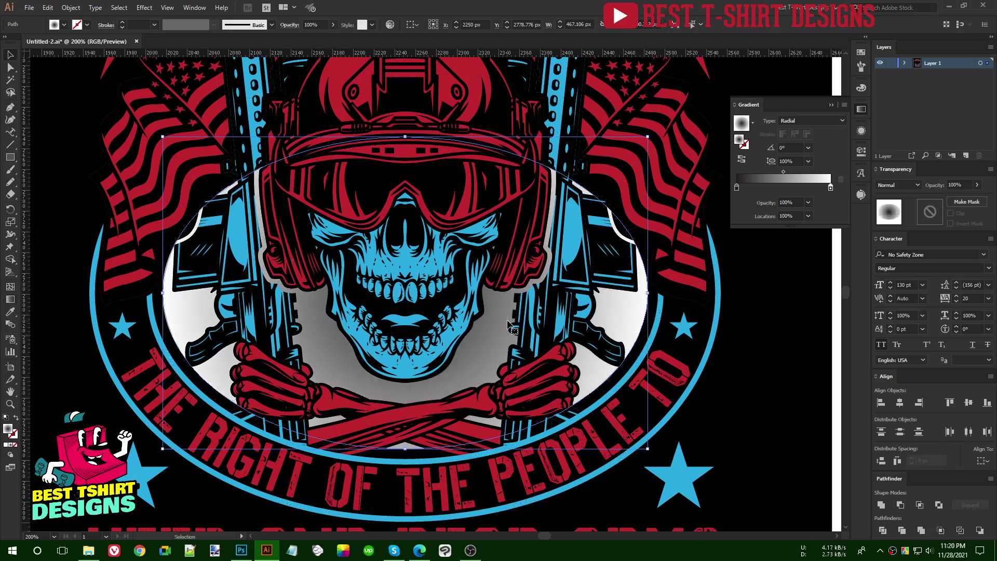
Apply Color Halftone to the reversed gradient with a 20-pixel maximum radius and all channels at 200, and expand its appearance.
click(144, 7)
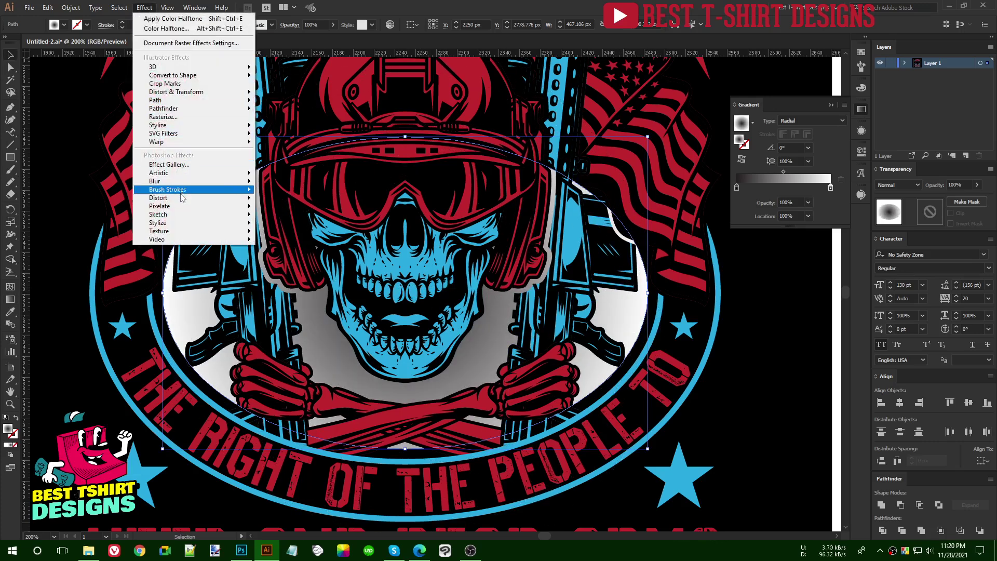
mouse_move(228, 206)
click(280, 207)
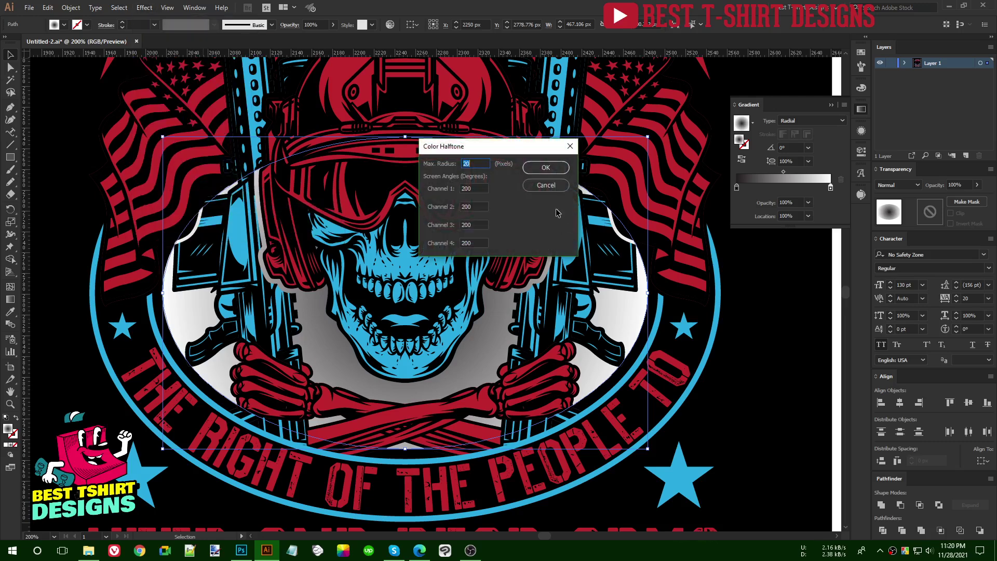
click(546, 169)
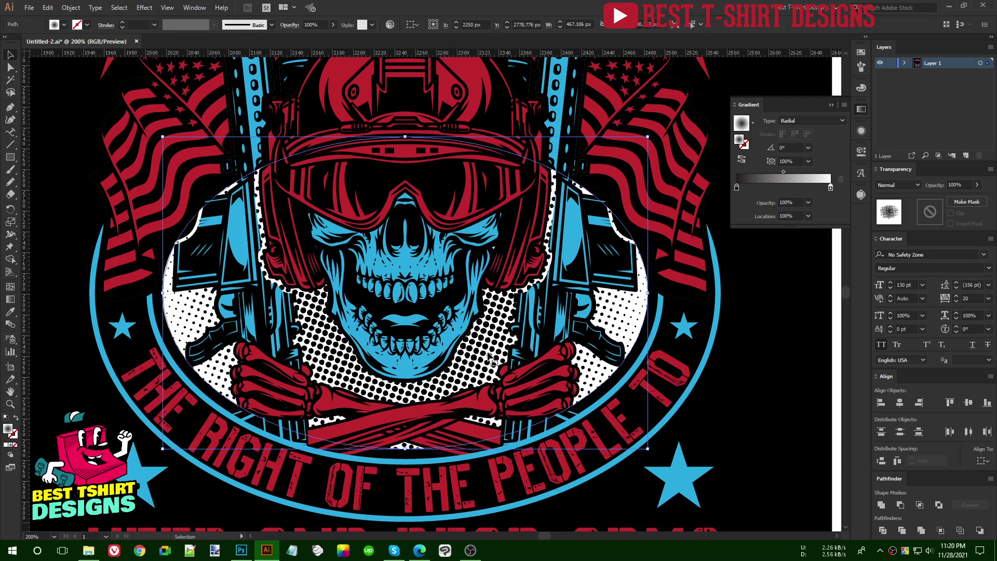
click(72, 10)
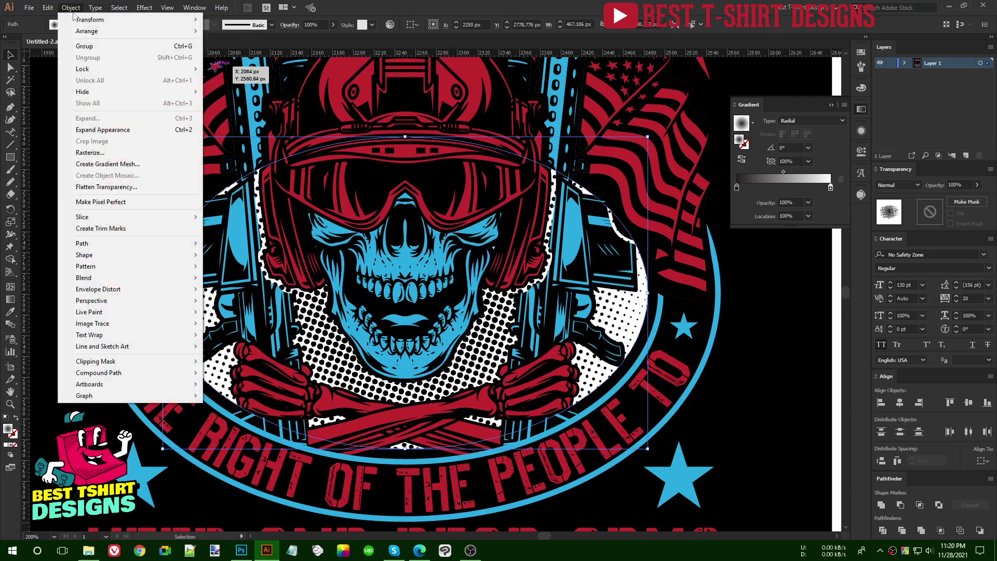
click(103, 129)
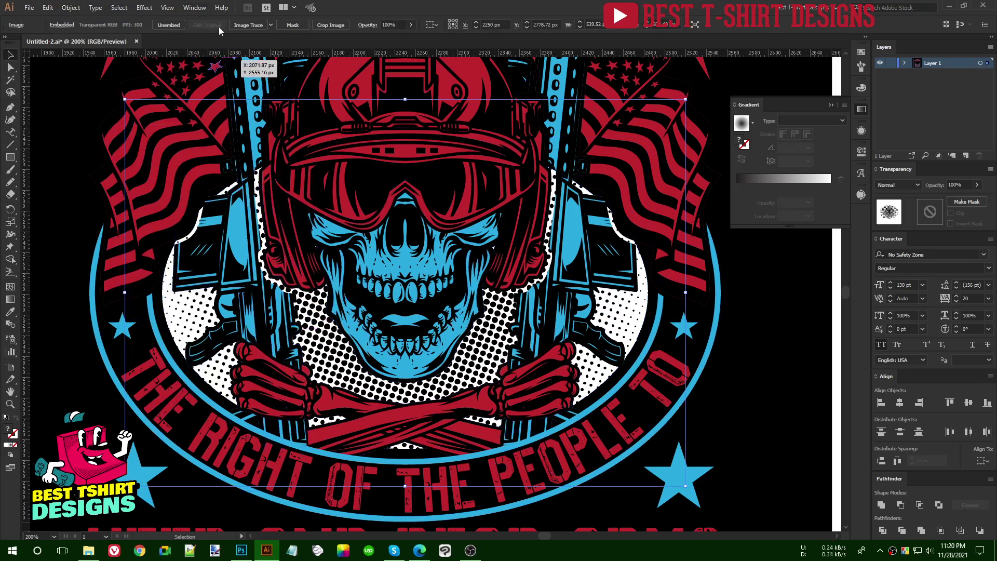
Image-trace the halftone with the Silhouettes preset and expand the tracing into vector dots.
click(271, 24)
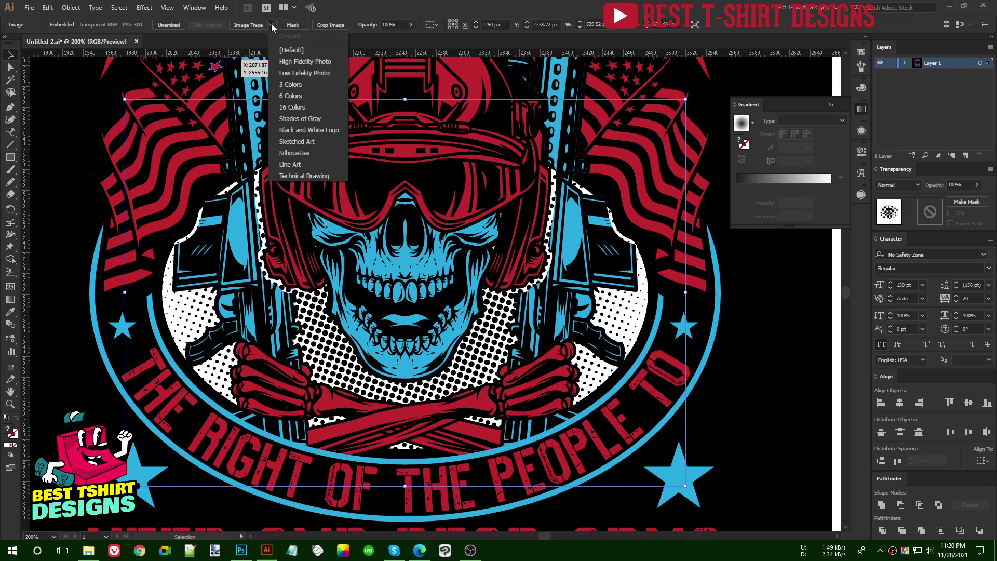
click(297, 153)
click(561, 291)
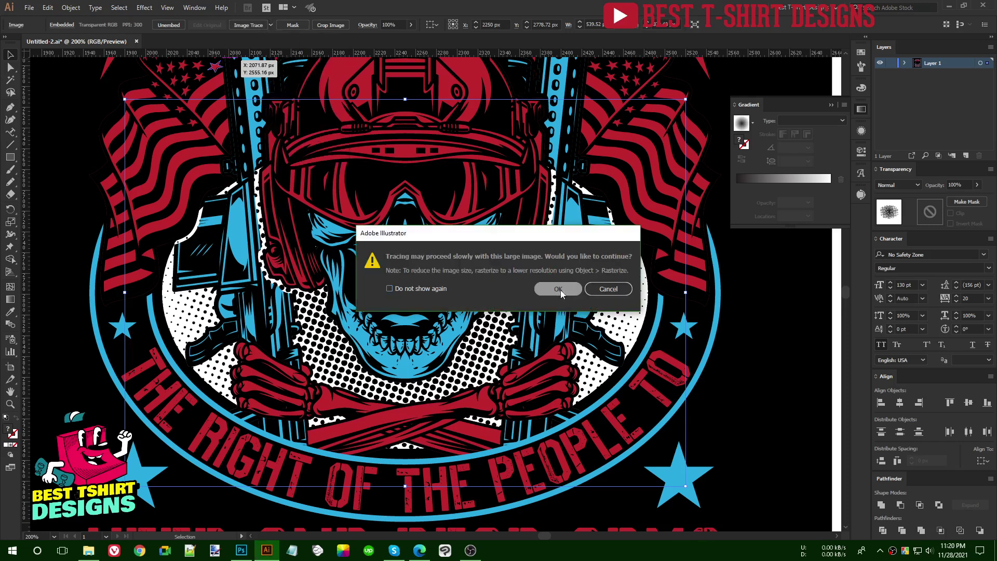
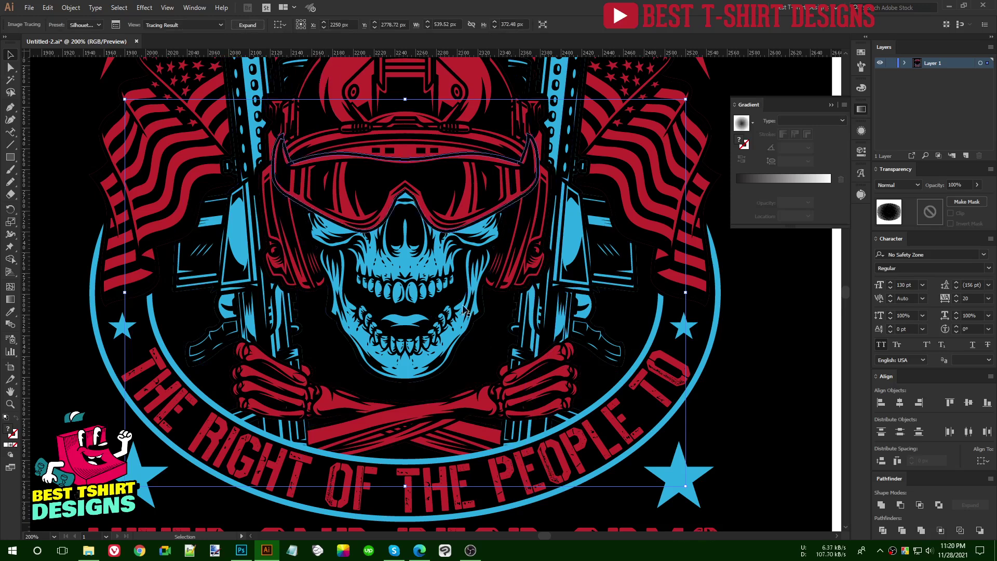
click(248, 25)
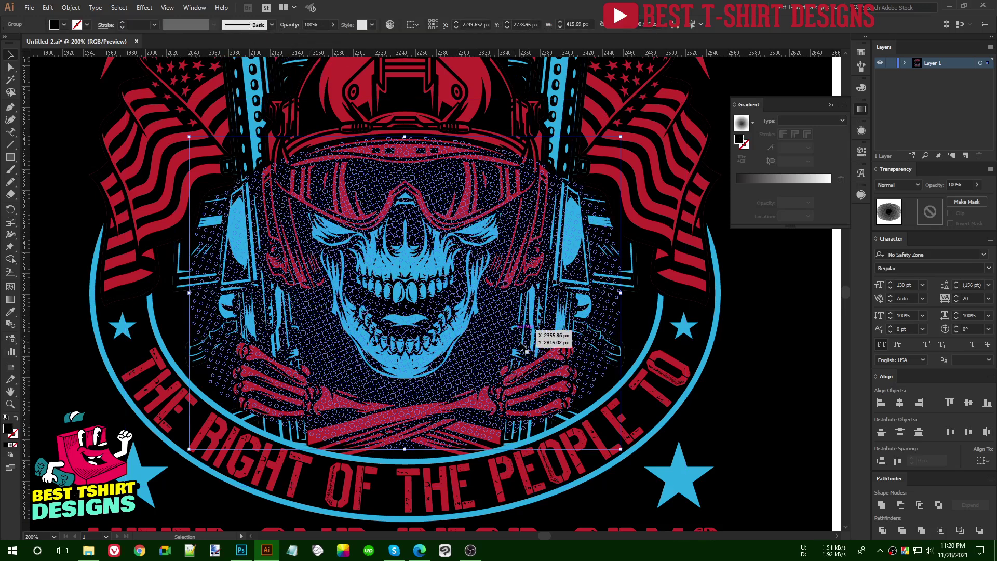
Try the artwork's light blue on the traced halftone dots, and recolor them with its dark red instead.
key(i)
click(475, 64)
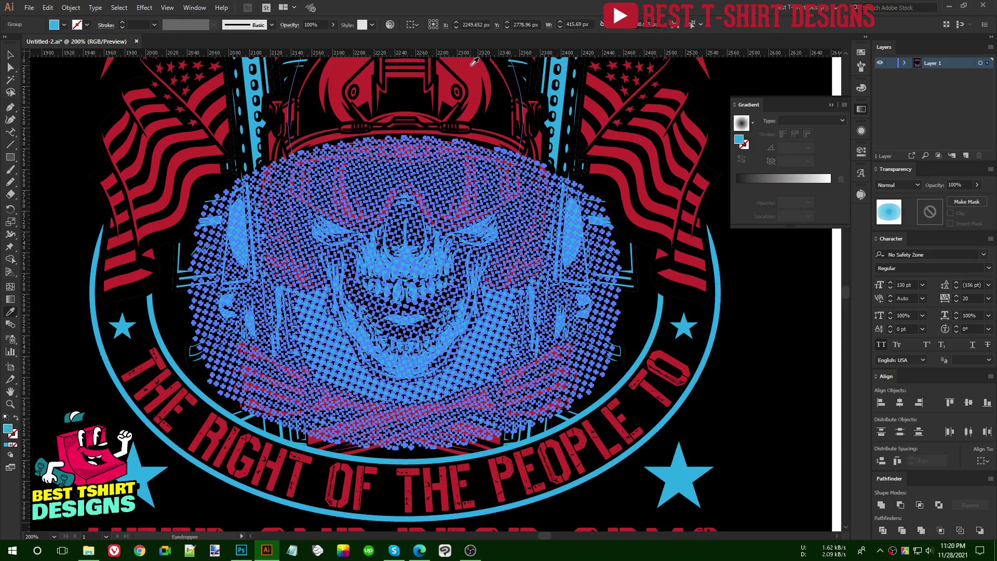
key(v)
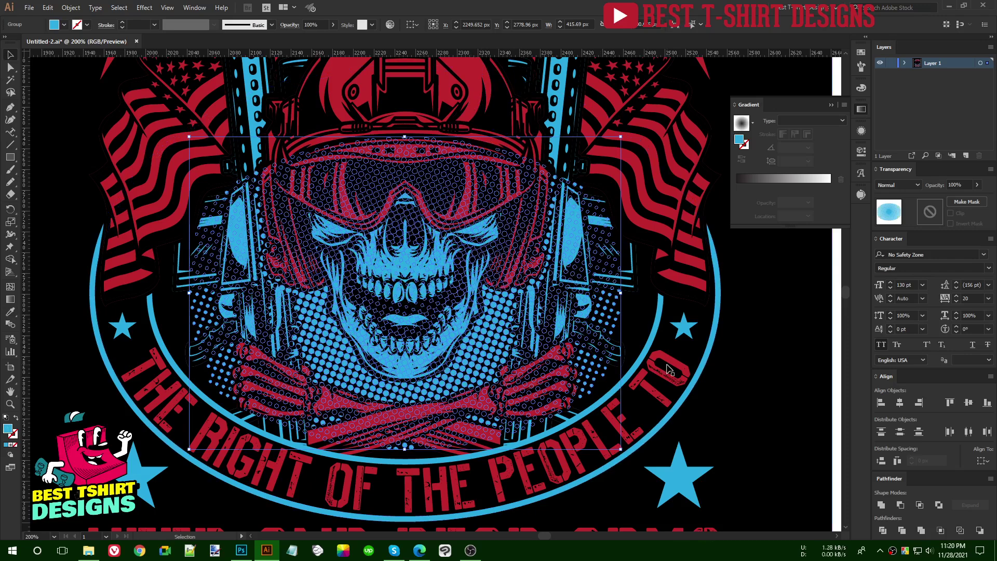
key(i)
click(481, 343)
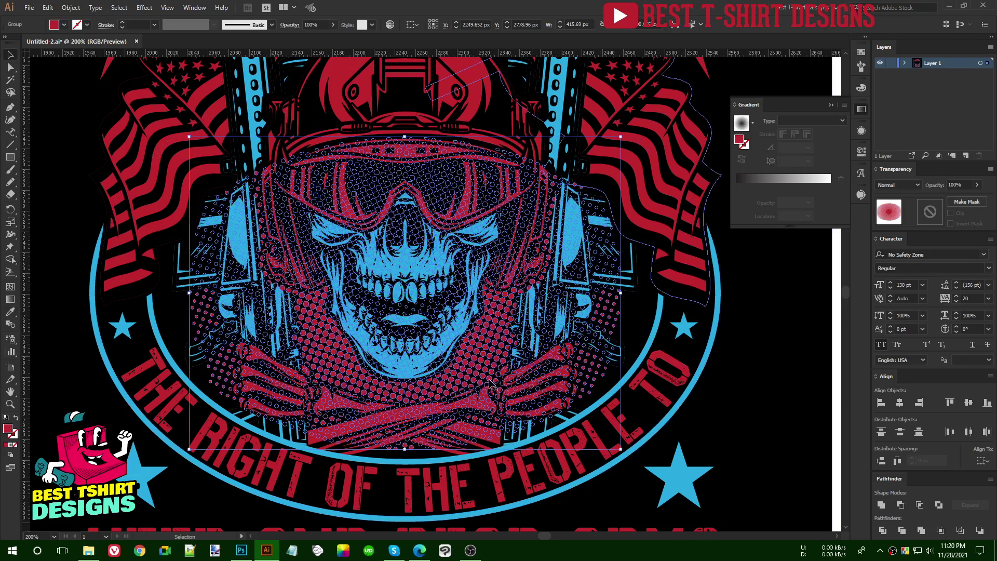
Temporarily delete the dark red halftone dots to compare the whole design without them, and restore them.
key(ctrl+minus)
key(Delete)
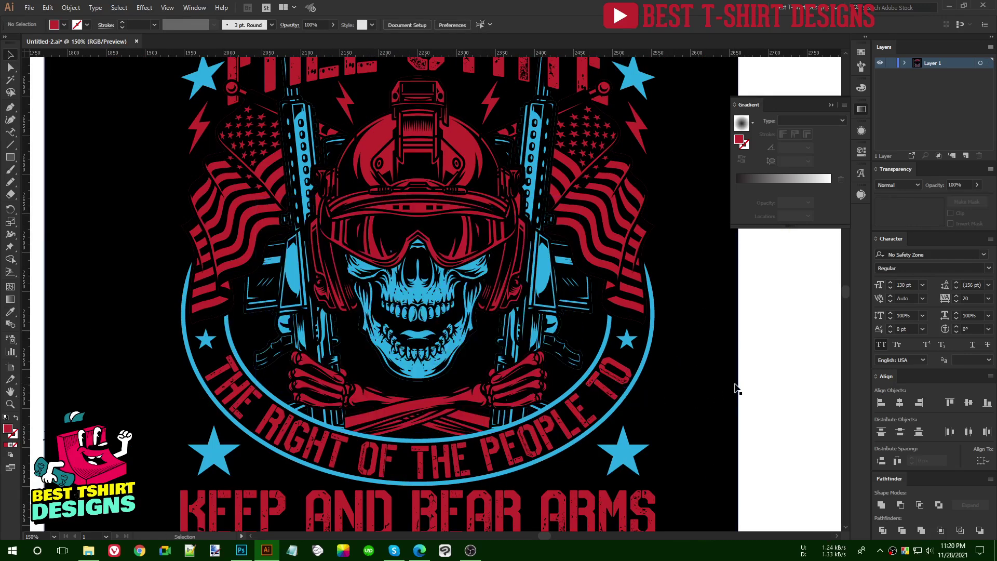
key(ctrl+z)
key(ctrl+shift+z)
key(v)
click(538, 316)
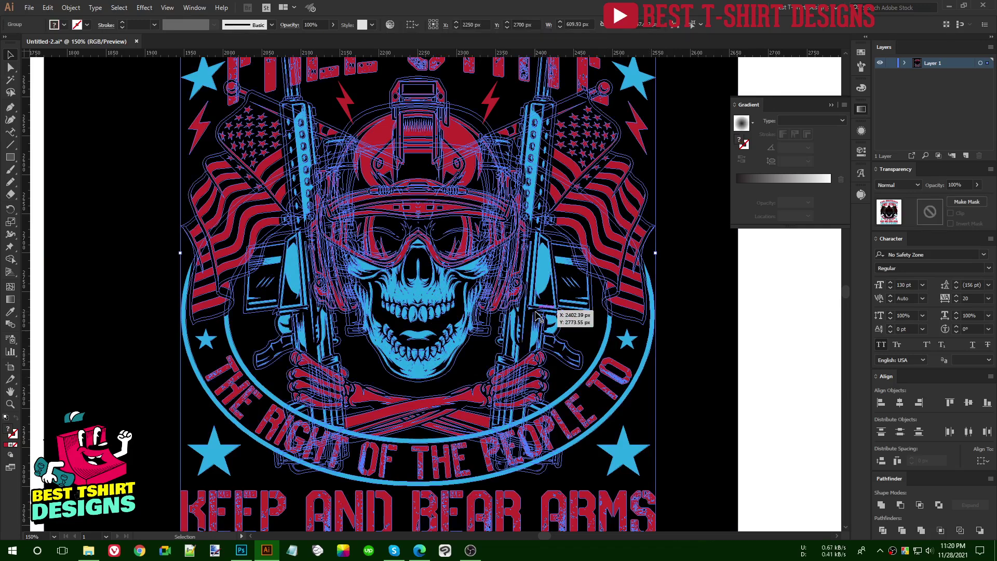
key(a)
click(741, 365)
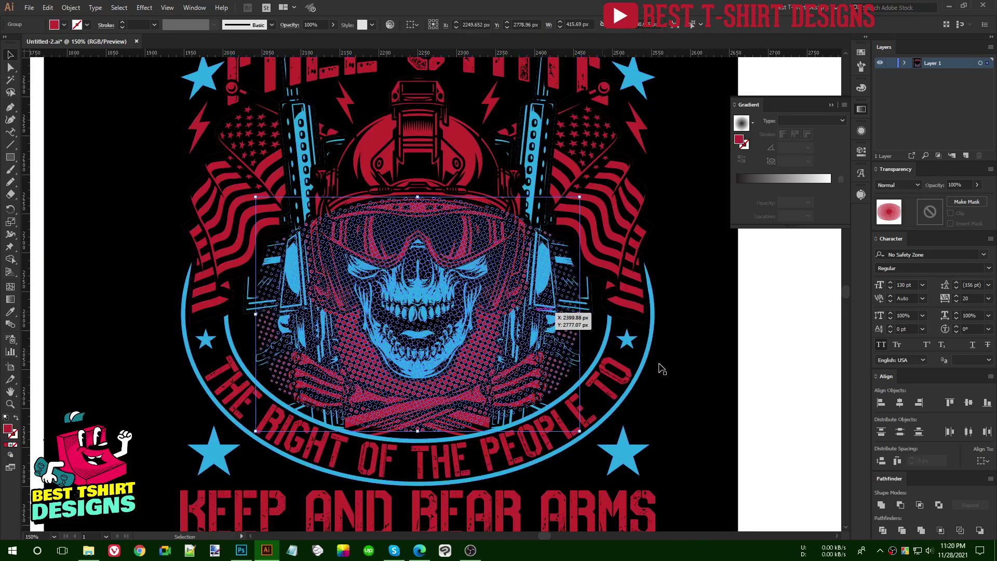
key(v)
scroll(460, 370, down, 1)
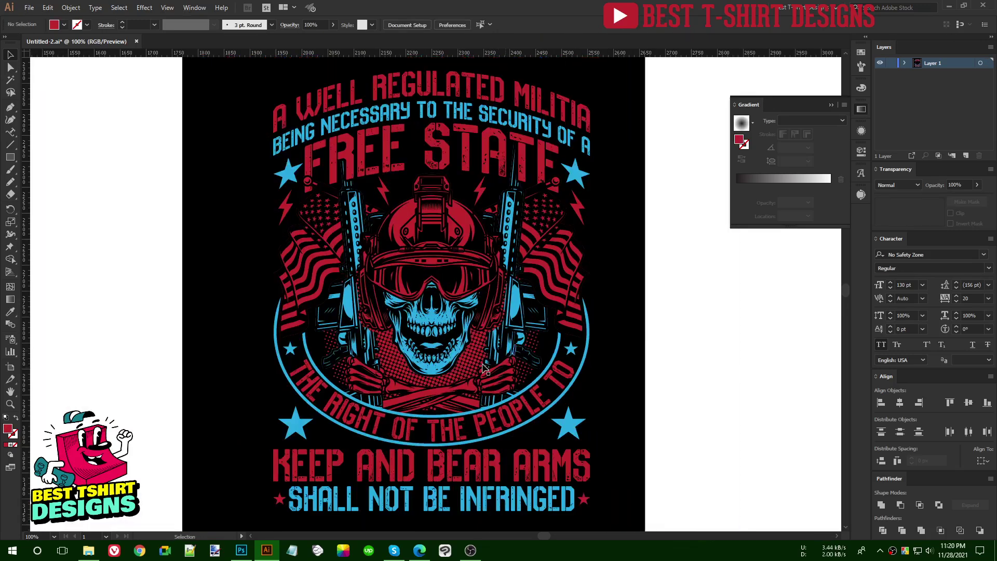
Stretch the dark red halftone dots to about 471 px wide and 303 px high to fill the ring behind the skull.
click(538, 344)
scroll(537, 345, up, 2)
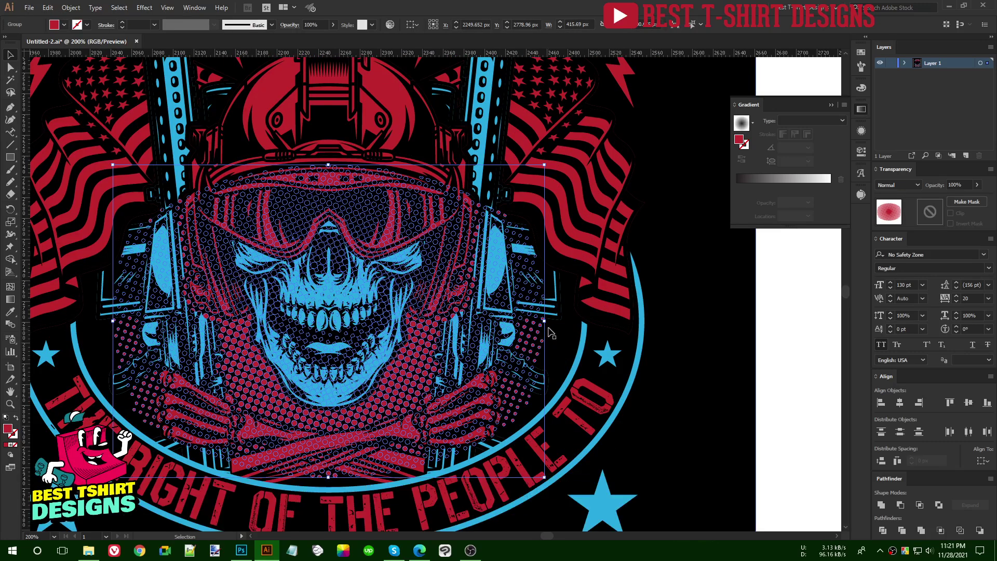
drag(547, 321, 569, 320)
drag(112, 320, 82, 317)
drag(327, 165, 326, 175)
drag(326, 476, 330, 487)
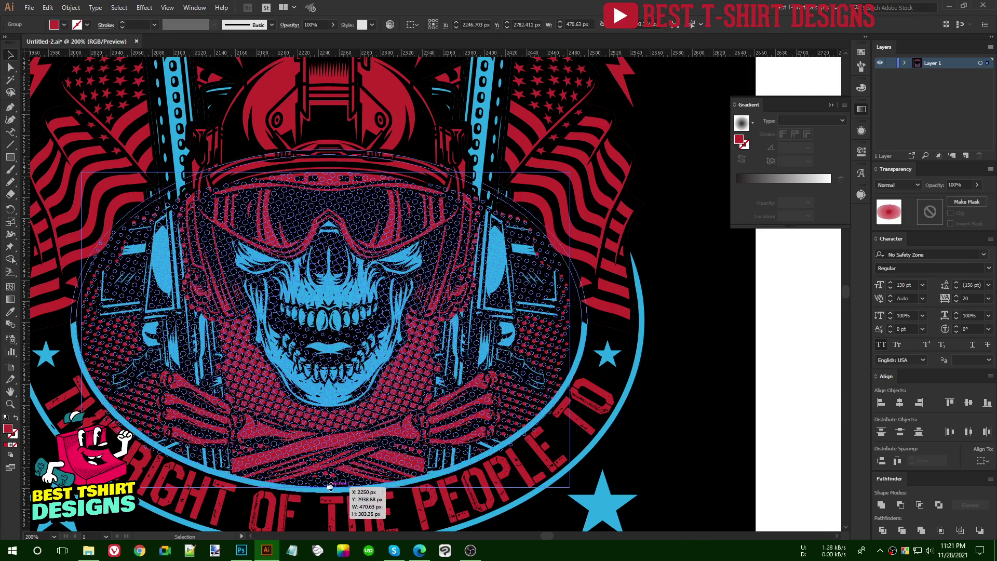
Widen the halftone on both sides to about 492 px so it reaches the ring's inner edges.
key(a)
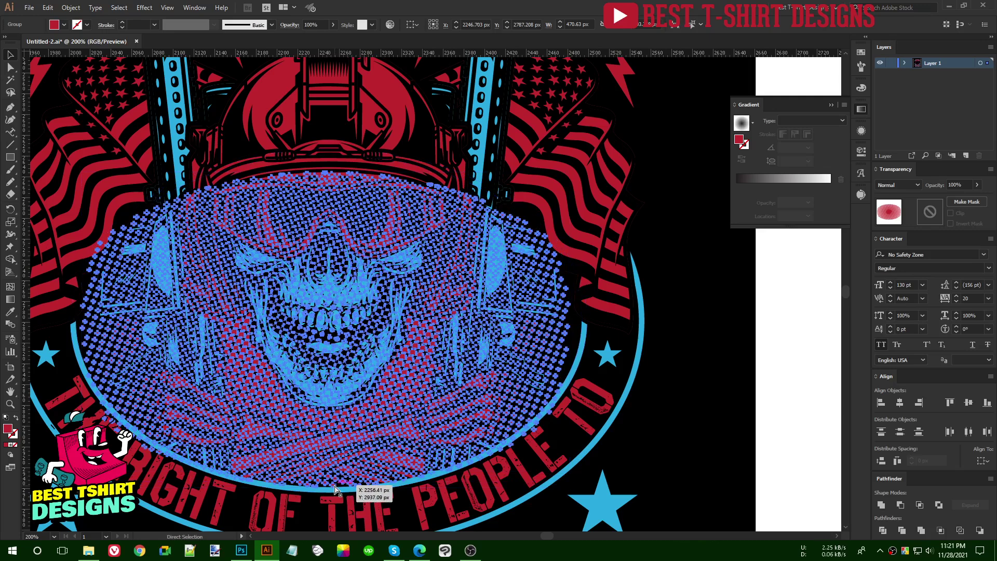
key(v)
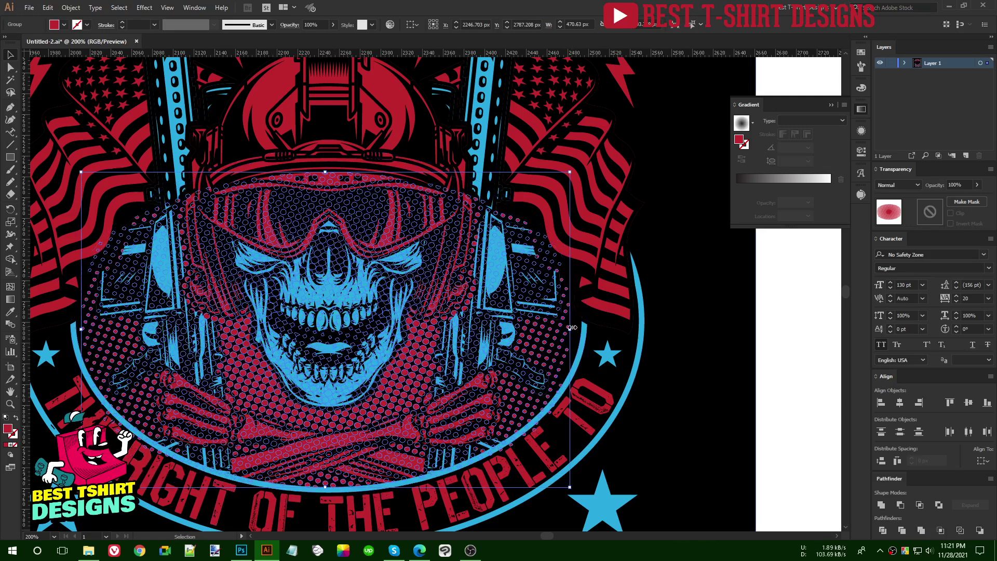
drag(572, 328, 587, 329)
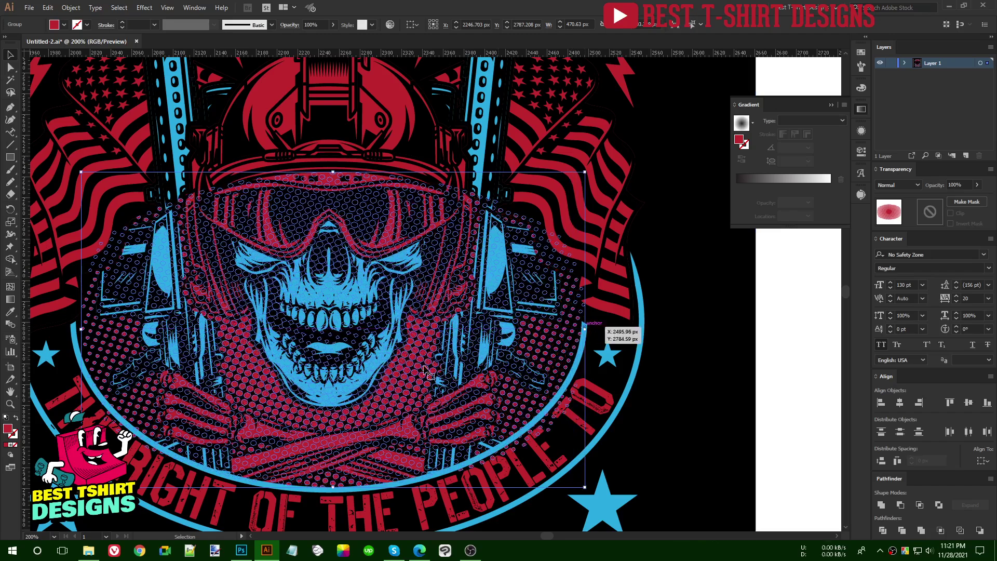
drag(81, 329, 74, 330)
scroll(311, 325, down, 2)
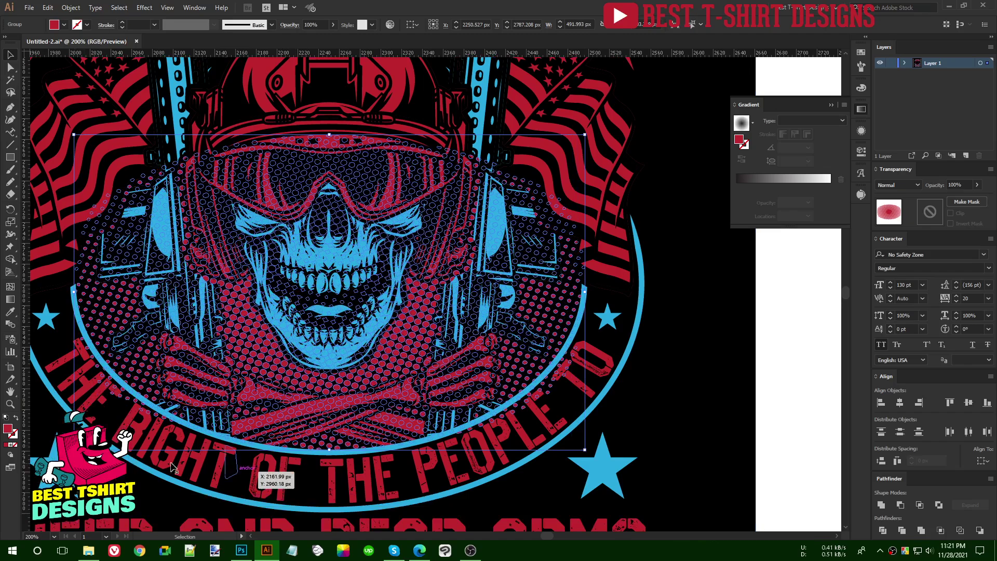
Erase the halftone dots that spill outside the light blue ring along its lower edge, and deselect the halftone.
scroll(182, 295, up, 3)
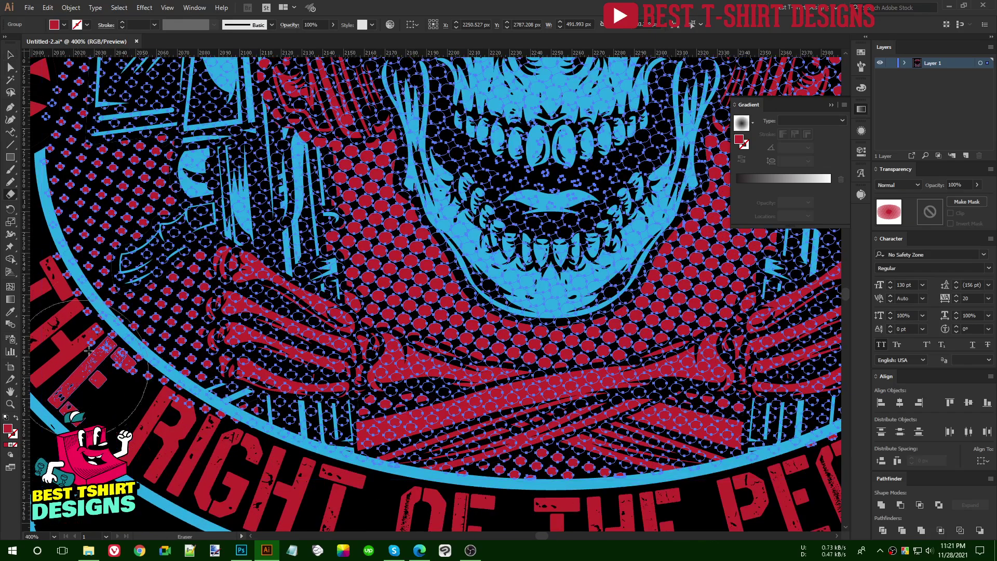
scroll(182, 295, left, 3)
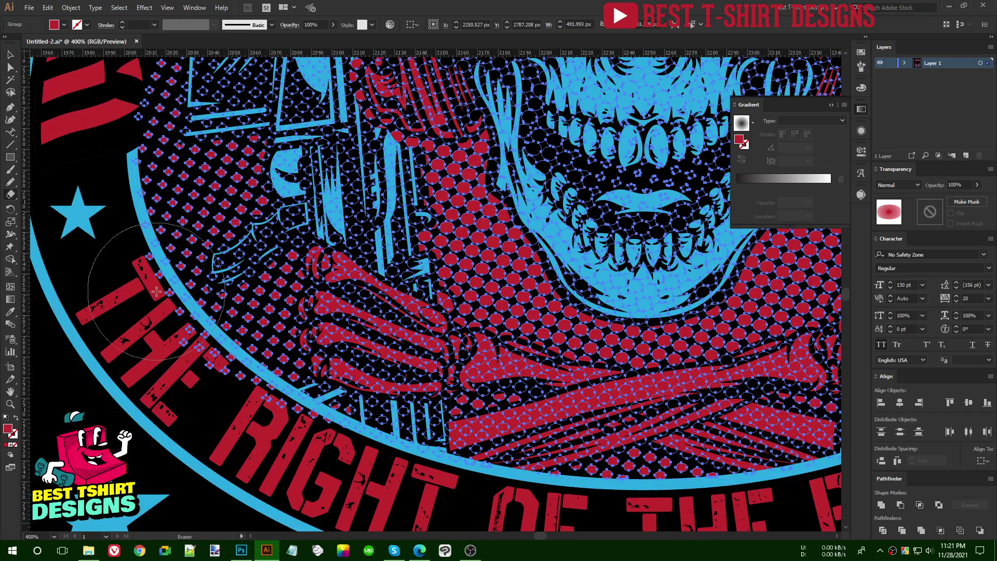
mouse_move(135, 253)
mouse_down()
mouse_move(178, 314)
mouse_move(273, 405)
mouse_move(252, 390)
mouse_up()
drag(251, 391, 336, 444)
drag(293, 418, 481, 488)
drag(597, 467, 114, 423)
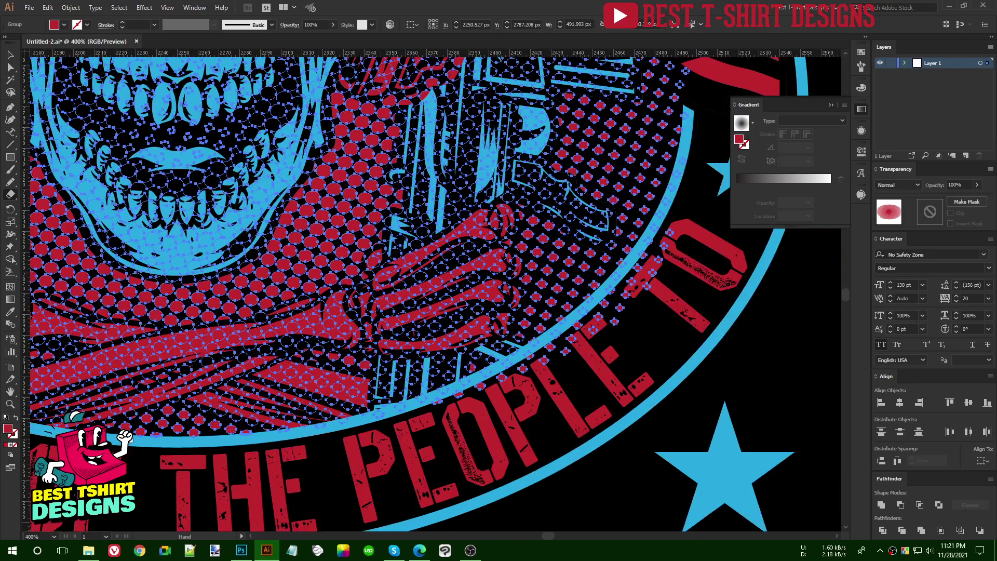
mouse_move(425, 423)
mouse_down()
mouse_move(602, 322)
mouse_move(649, 269)
mouse_move(683, 191)
mouse_move(656, 349)
mouse_move(655, 443)
mouse_up()
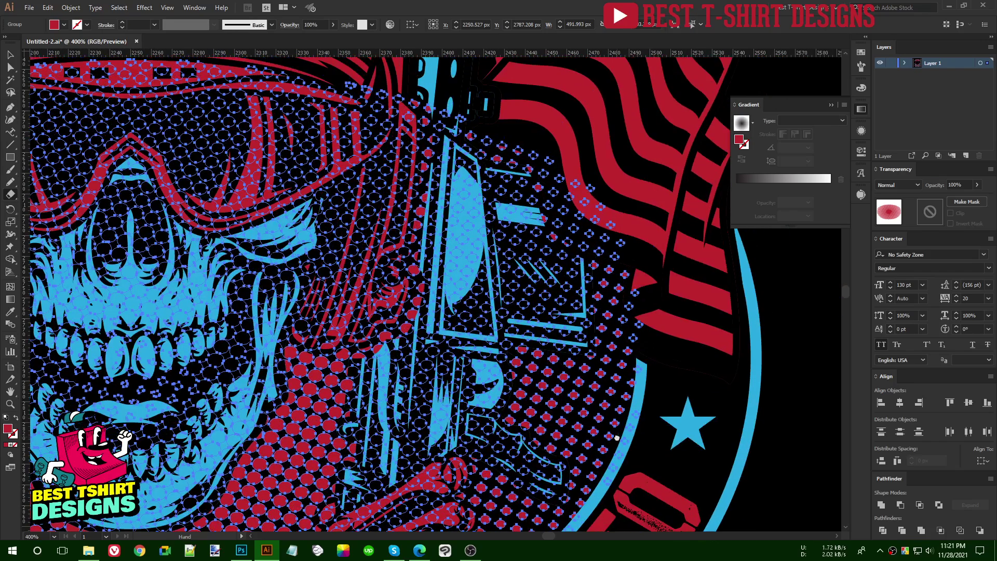
alt+scroll(576, 243, down, 1)
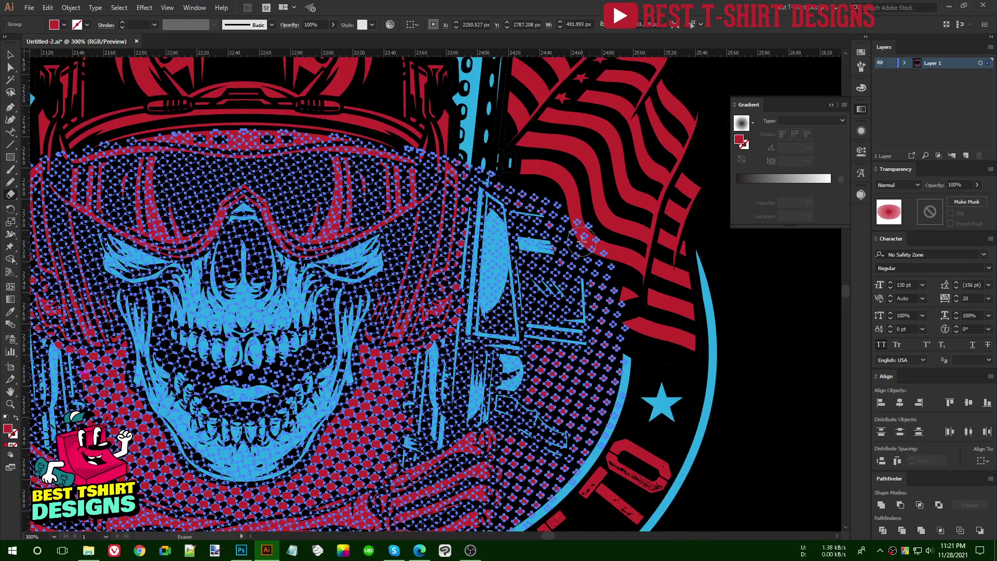
key(v)
click(744, 305)
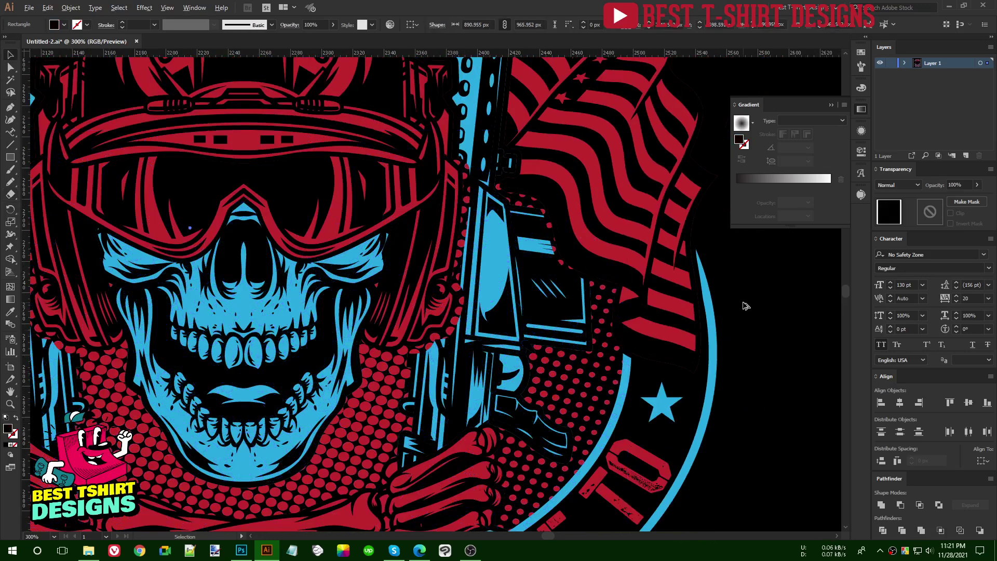
Isolate the skull artwork's group and offset its black shapes outward by 10 px with round joins.
alt+scroll(746, 305, down, 1)
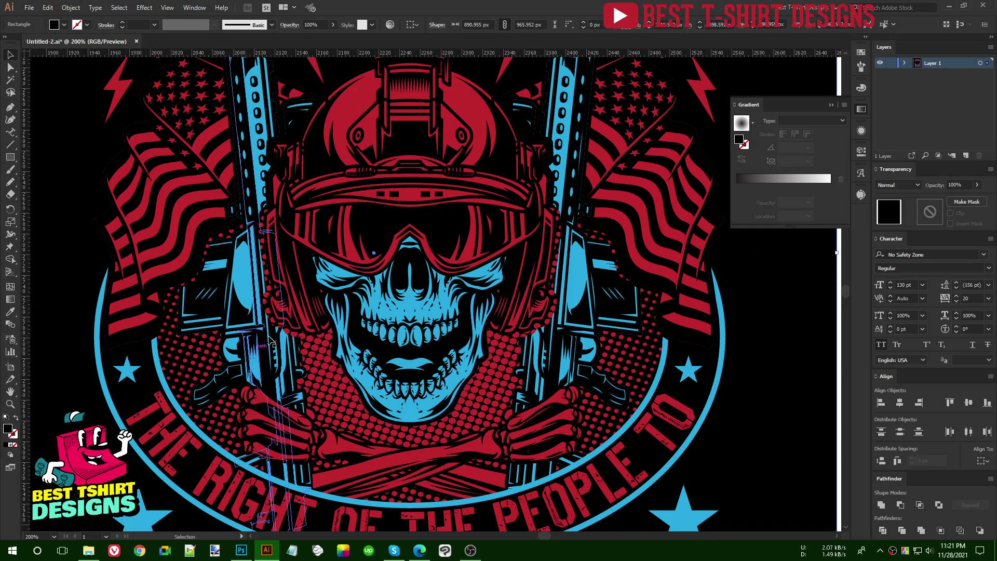
alt+scroll(268, 285, up, 2)
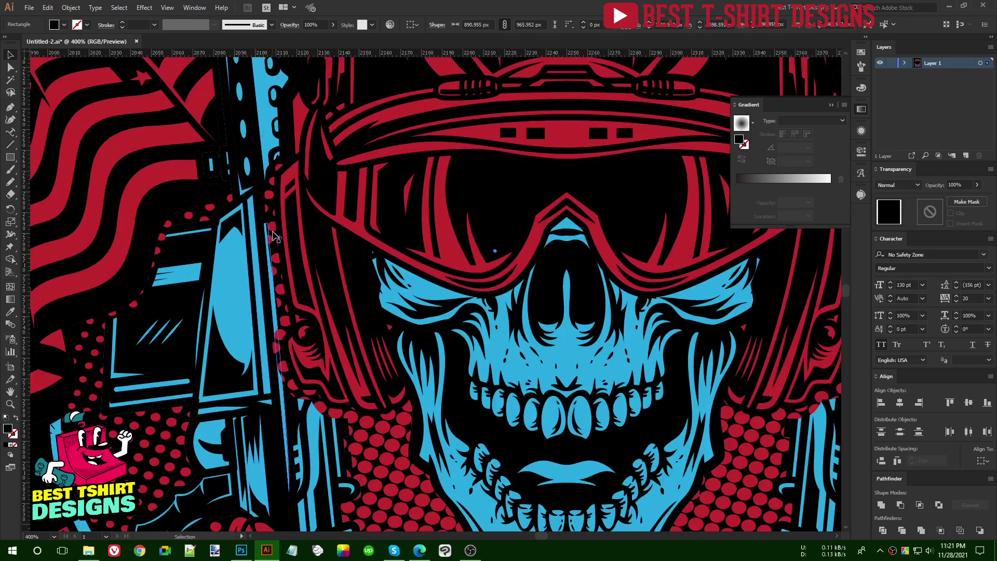
alt+scroll(275, 243, down, 4)
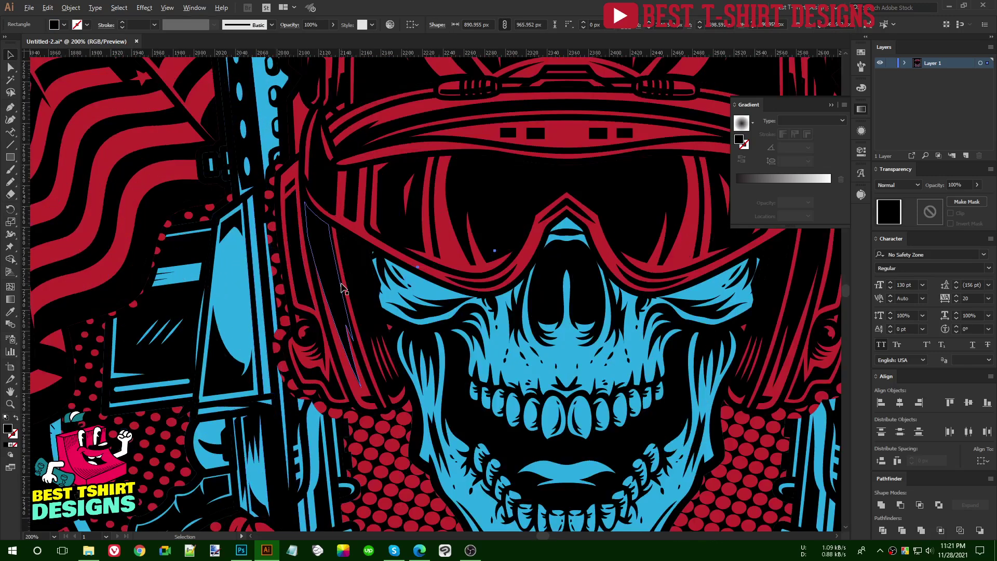
alt+scroll(336, 289, down, 1)
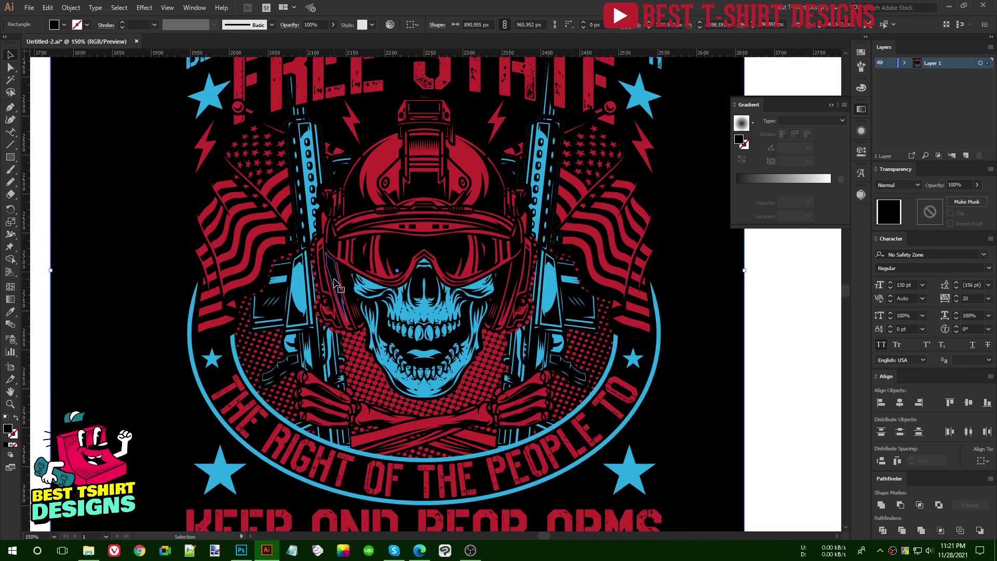
click(336, 285)
double_click(336, 285)
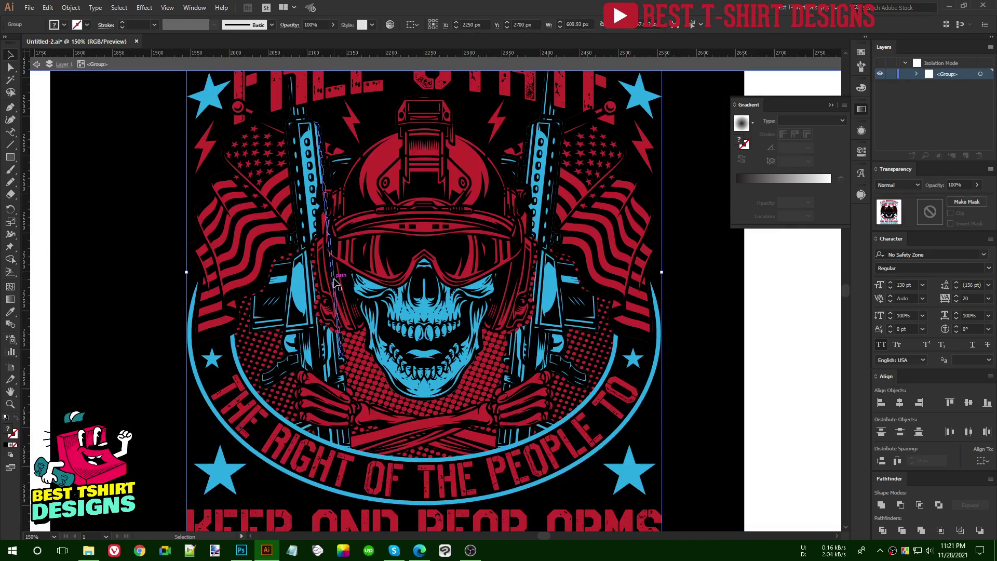
click(336, 285)
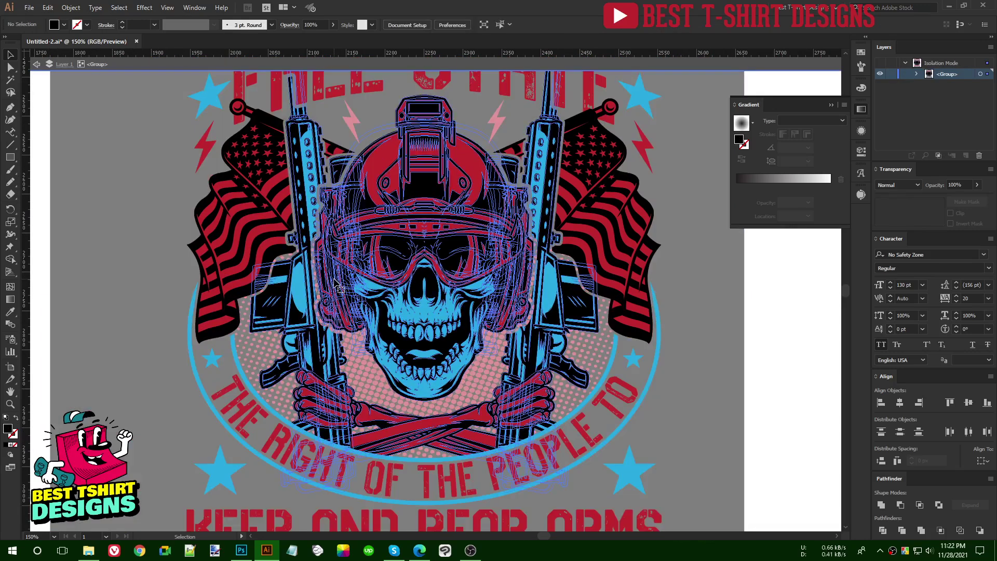
click(577, 231)
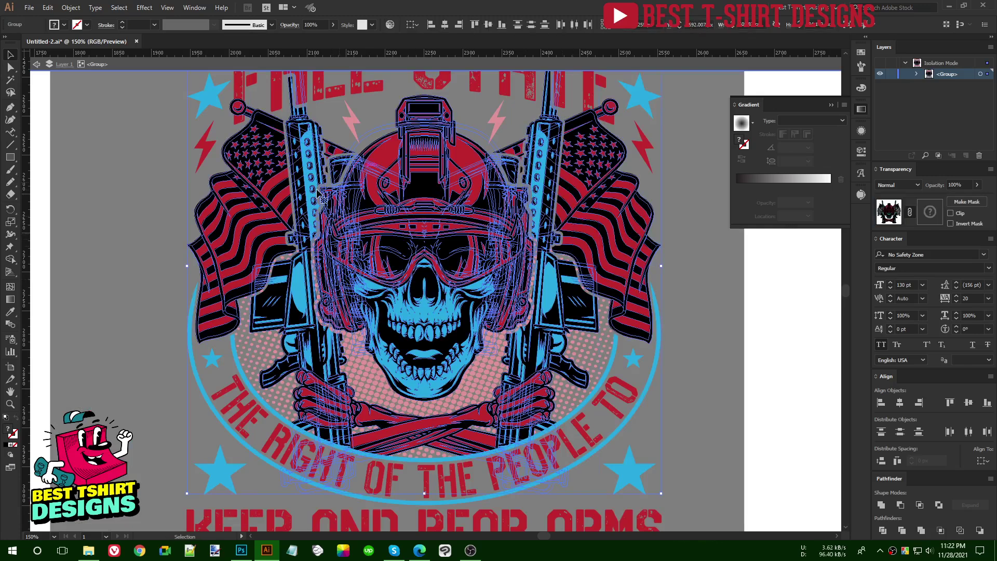
key(ctrl+a)
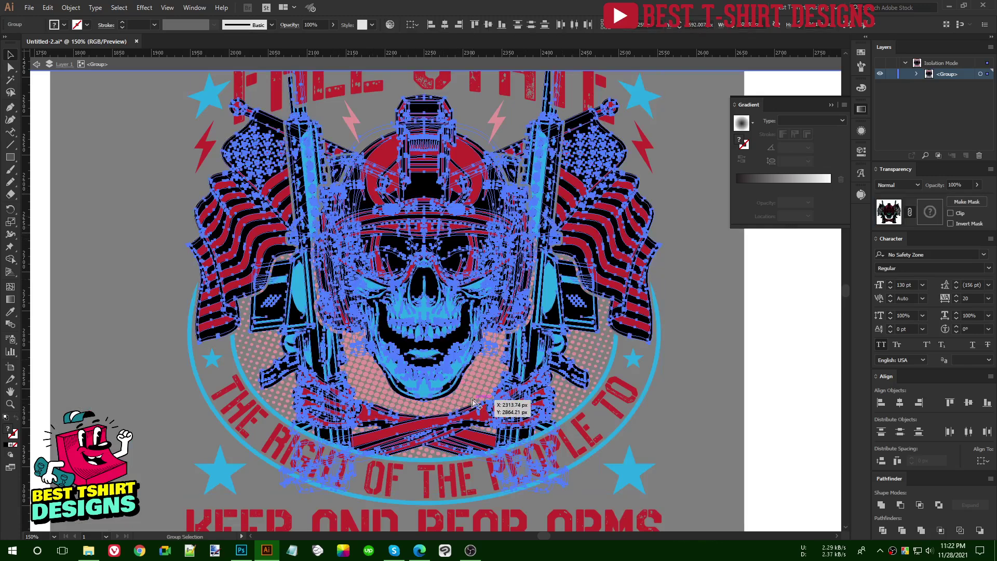
key(ctrl+alt+o)
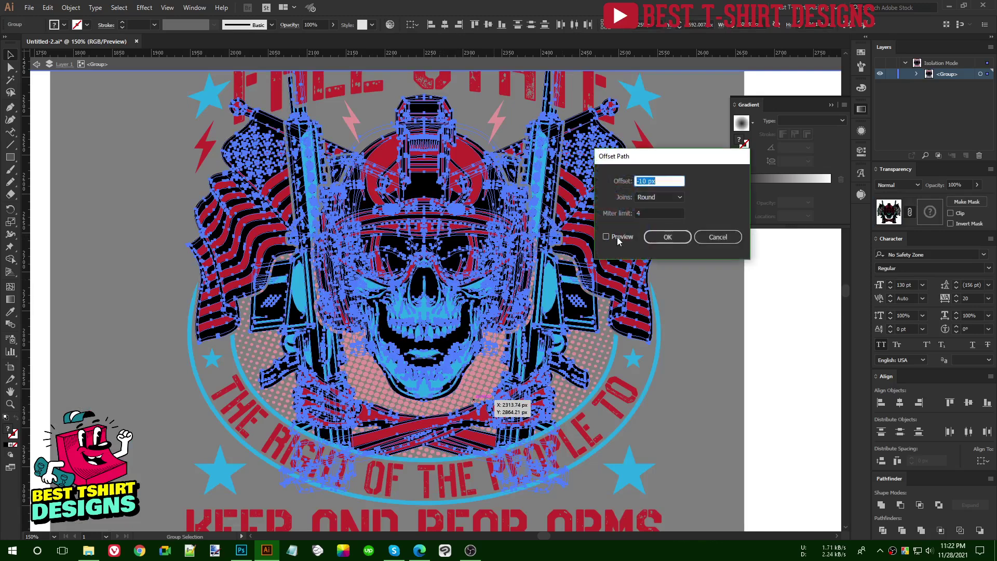
text(10)
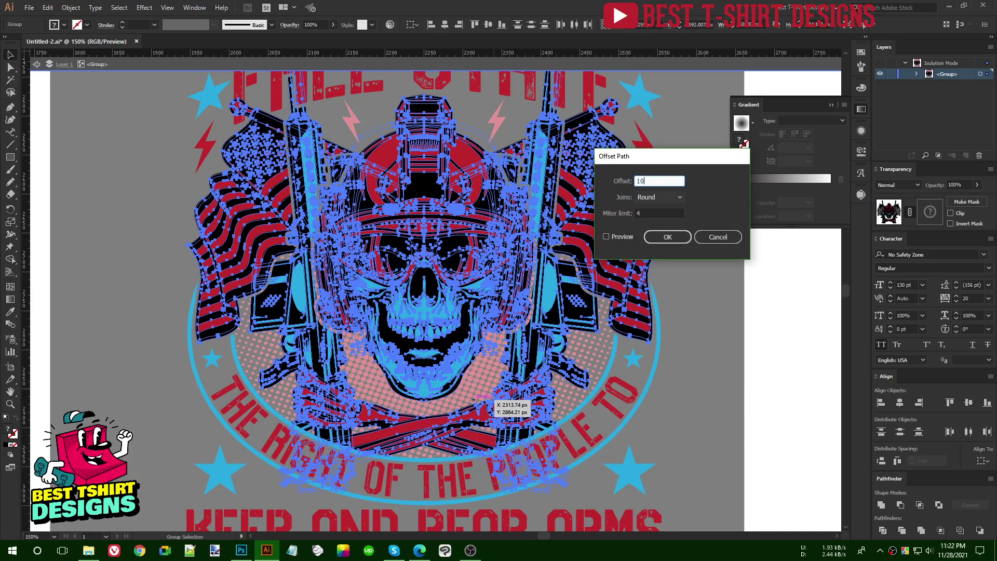
click(663, 239)
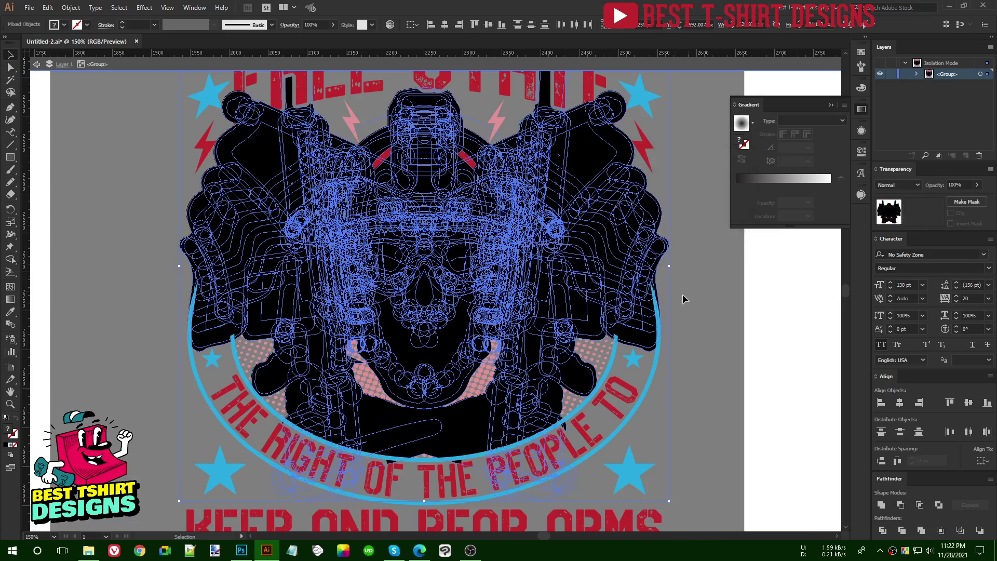
Cut the offset outlines from the skull group and leave isolation mode.
key(a)
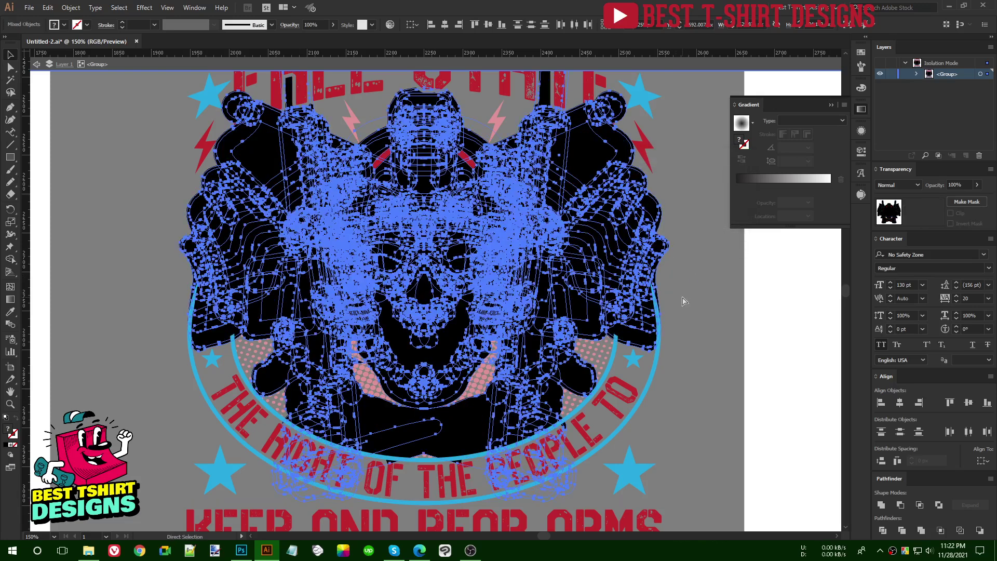
key(v)
key(ctrl+shift+a)
key(Escape)
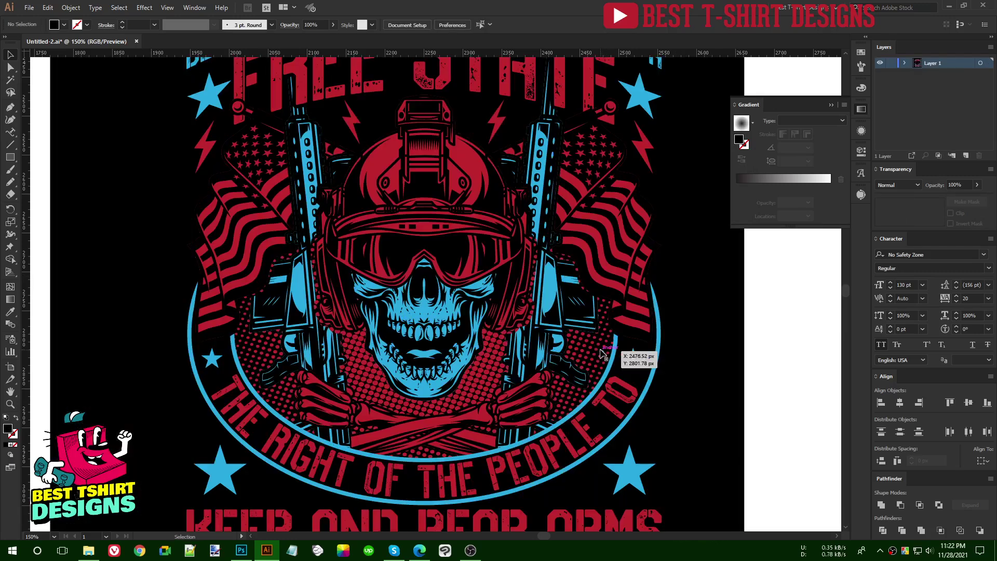
Add a non-clipping opacity mask to the halftone, paste the offset outlines in place inside it, and unite them into one shape.
click(599, 353)
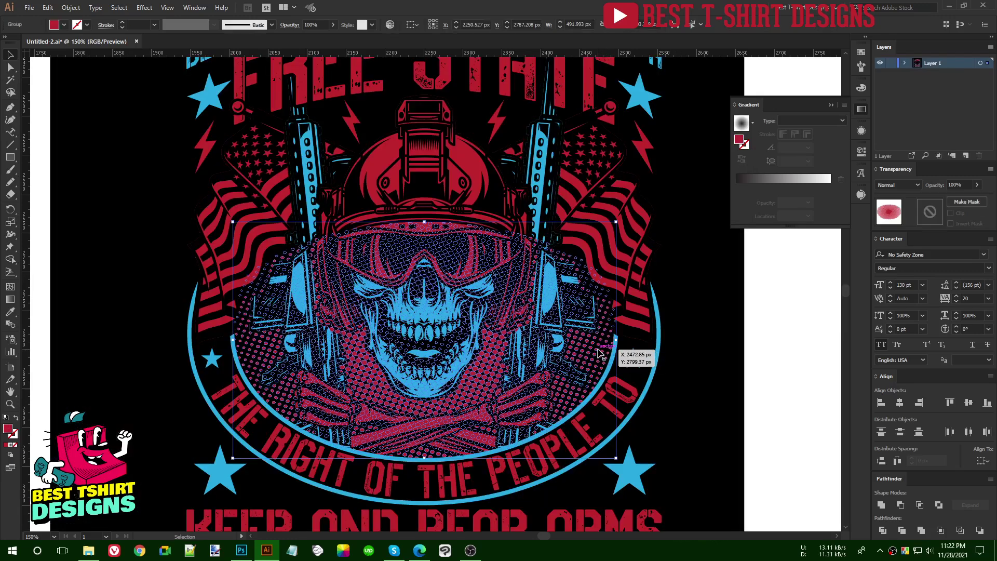
double_click(937, 212)
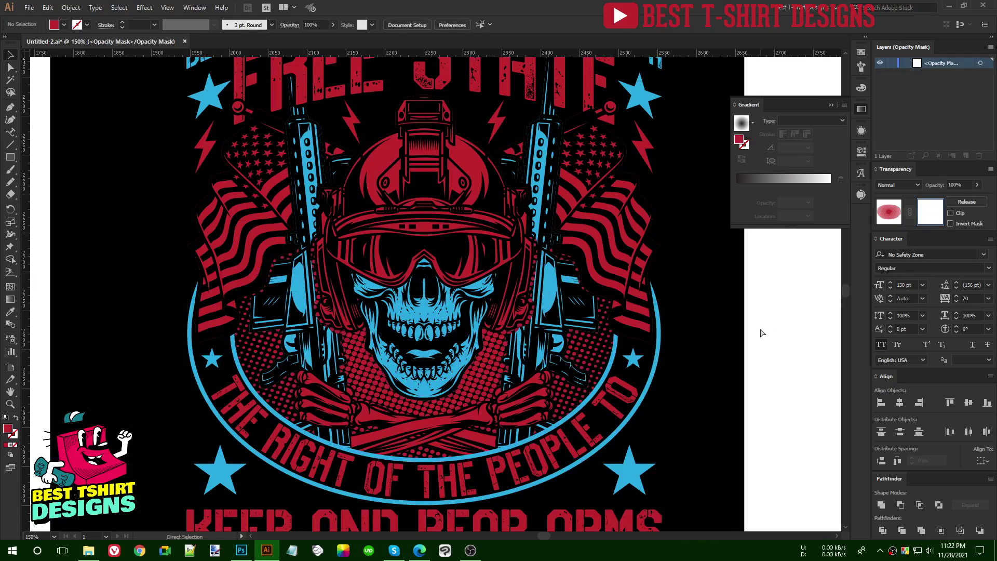
key(ctrl+f)
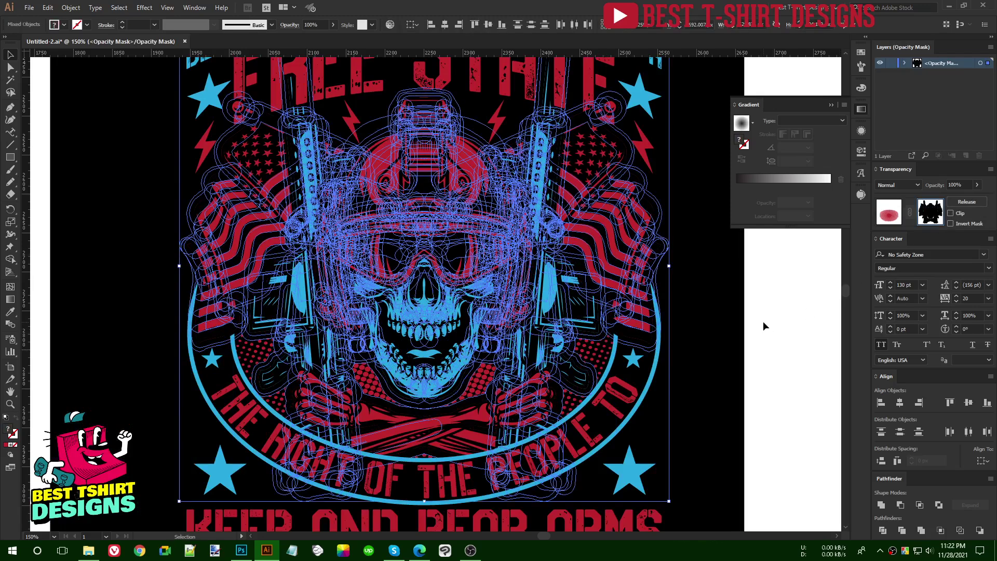
click(768, 411)
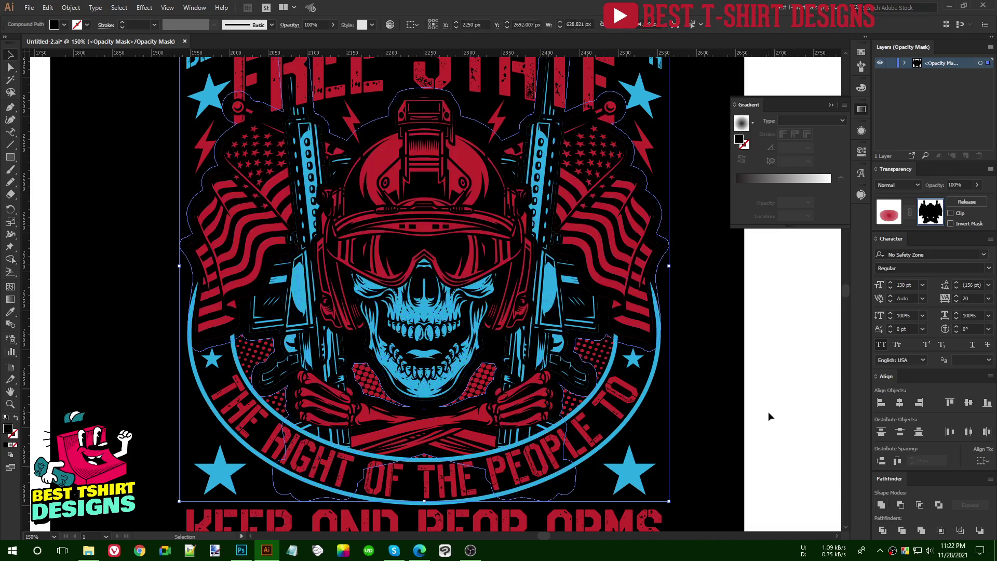
Offset the united black mask shape inward by -10 px with round joins after previewing -12 px.
click(454, 394)
scroll(454, 395, up, 1)
scroll(454, 395, up, 1)
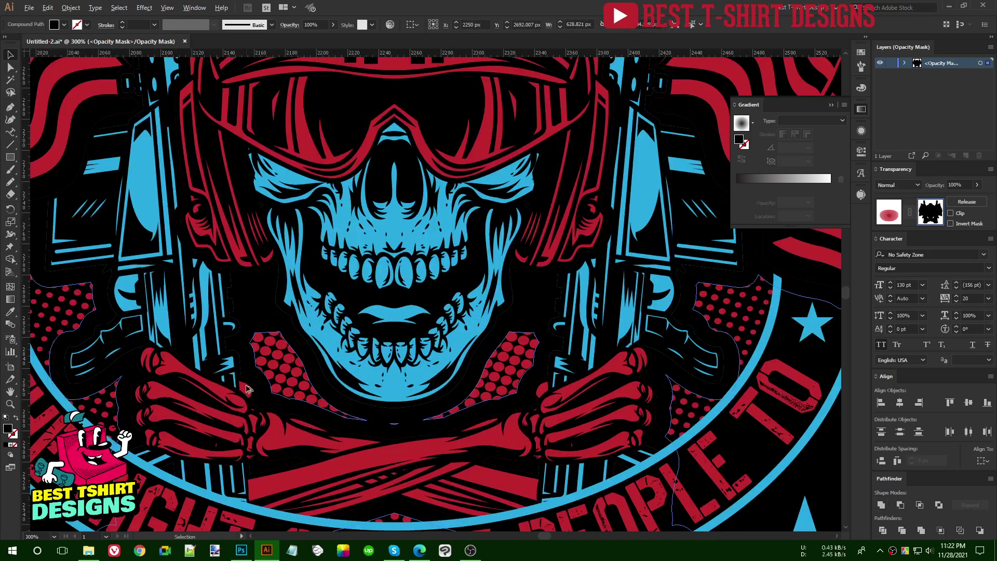
scroll(270, 383, up, 1)
key(ctrl+alt+o)
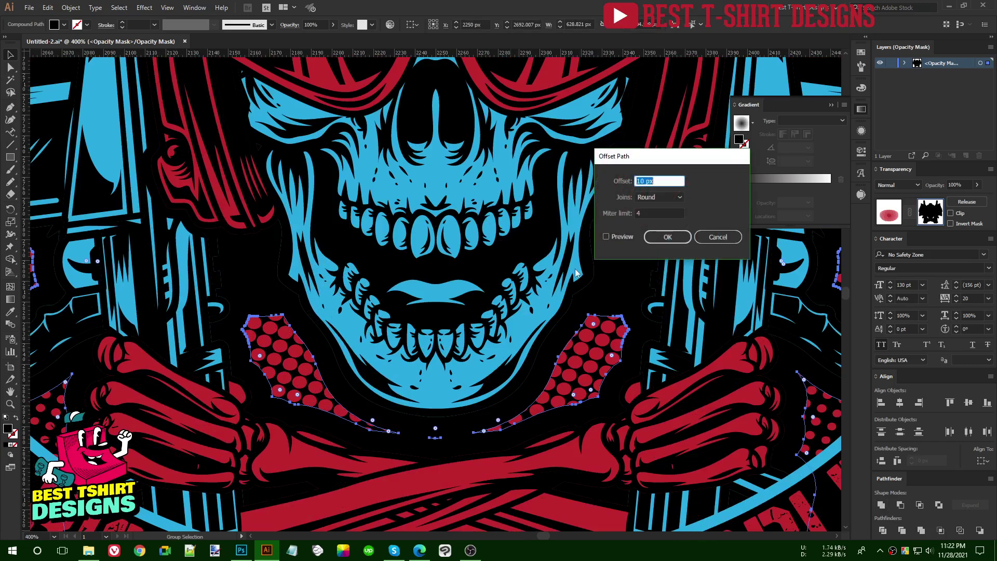
click(612, 237)
text(-)
key(Down)
key(Down)
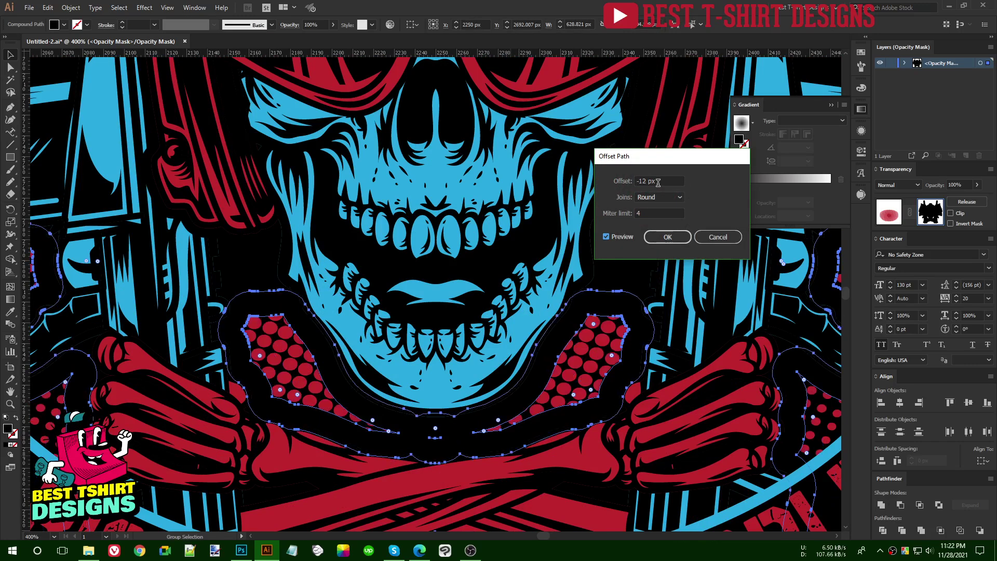
key(Up)
key(Up)
click(667, 237)
scroll(436, 308, down, 2)
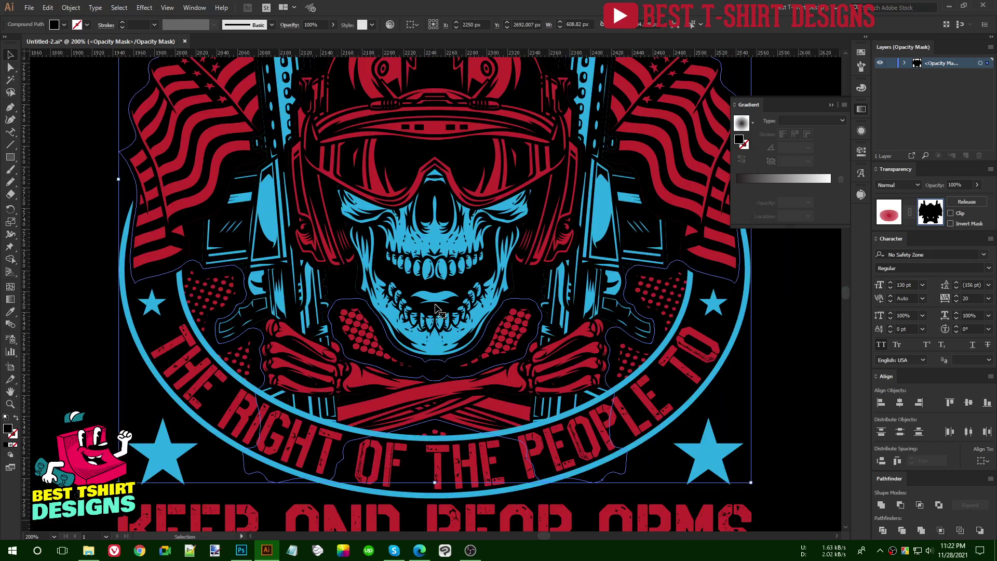
Delete the black outline shape from the halftone's opacity mask.
key(ctrl+shift+a)
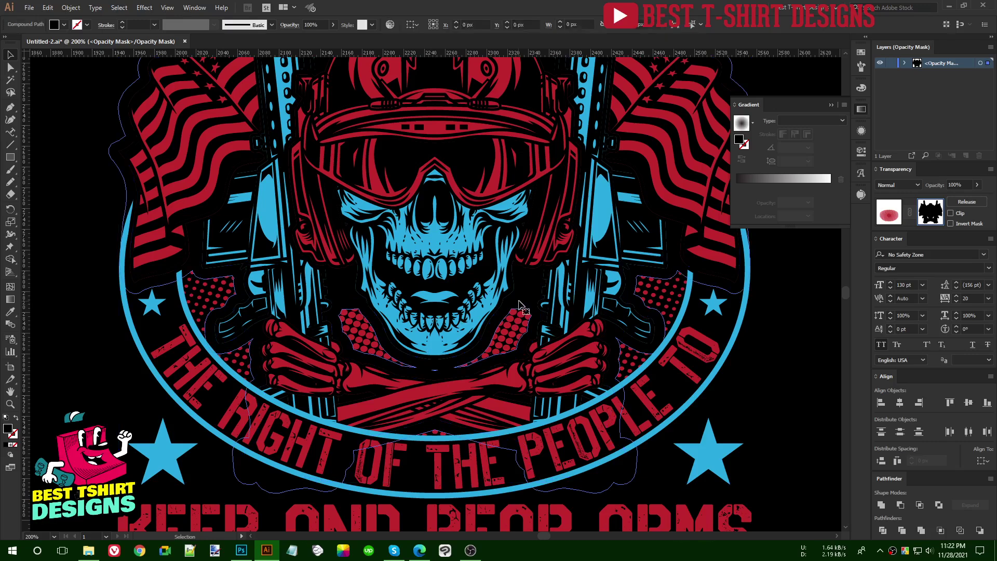
click(519, 305)
key(Delete)
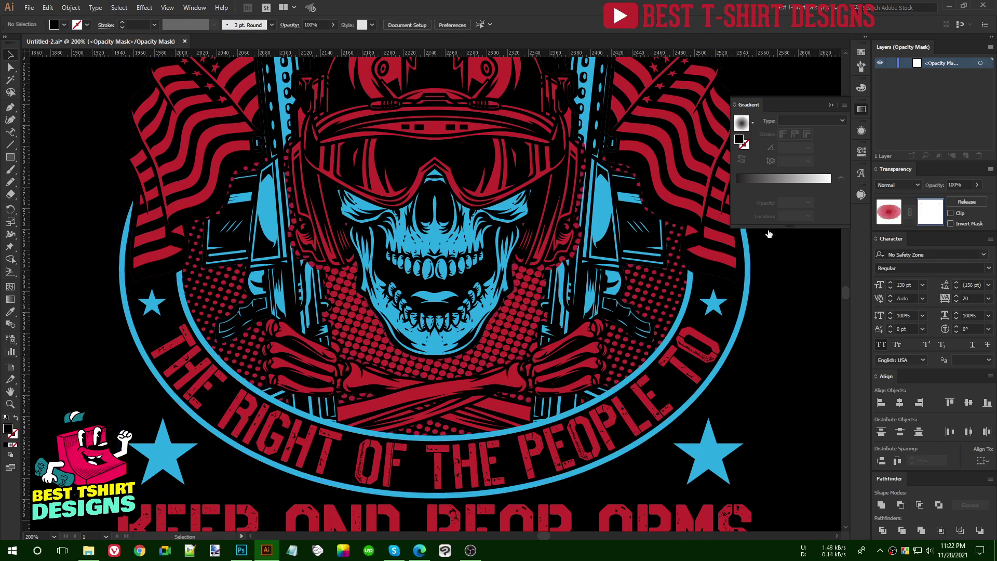
Leave the halftone's opacity mask and open the skull-and-flags group in isolation mode.
click(889, 212)
click(469, 251)
key(ctrl+a)
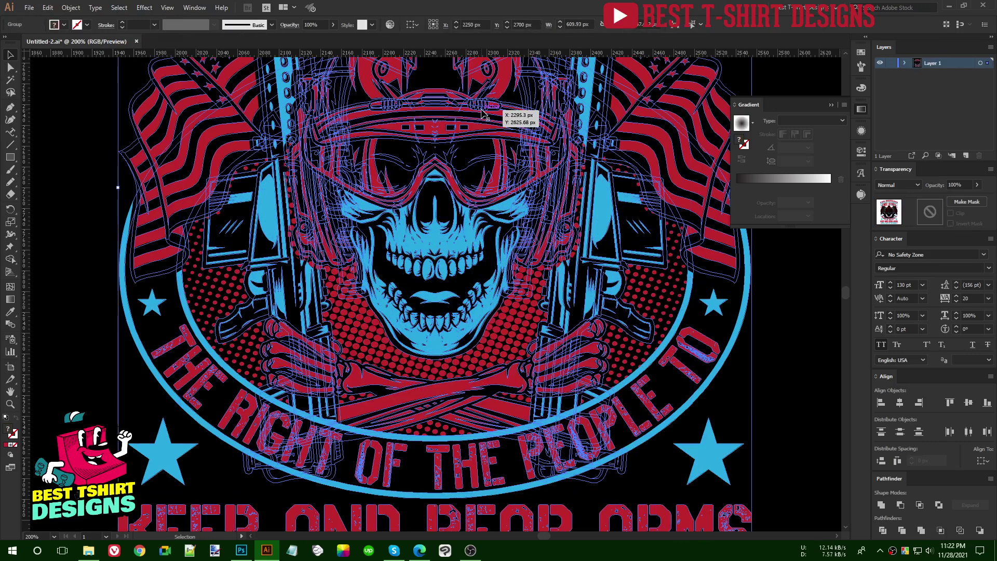
key(ctrl+minus)
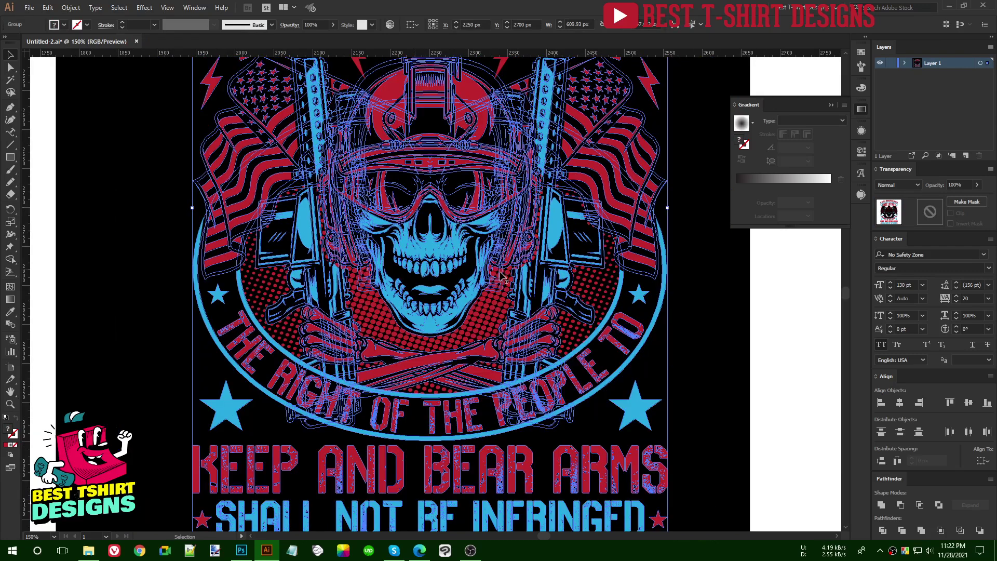
double_click(621, 192)
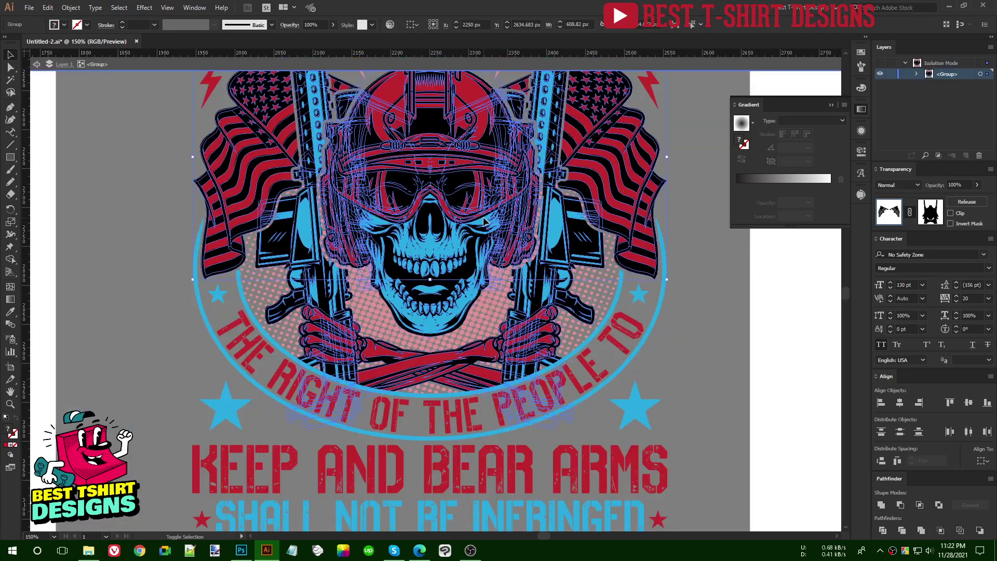
Offset all paths in the isolated skull group by 5 px with round joins, and cut the resulting outlines out of the group.
click(484, 222)
key(ctrl+a)
key(alt+o)
key(p)
key(o)
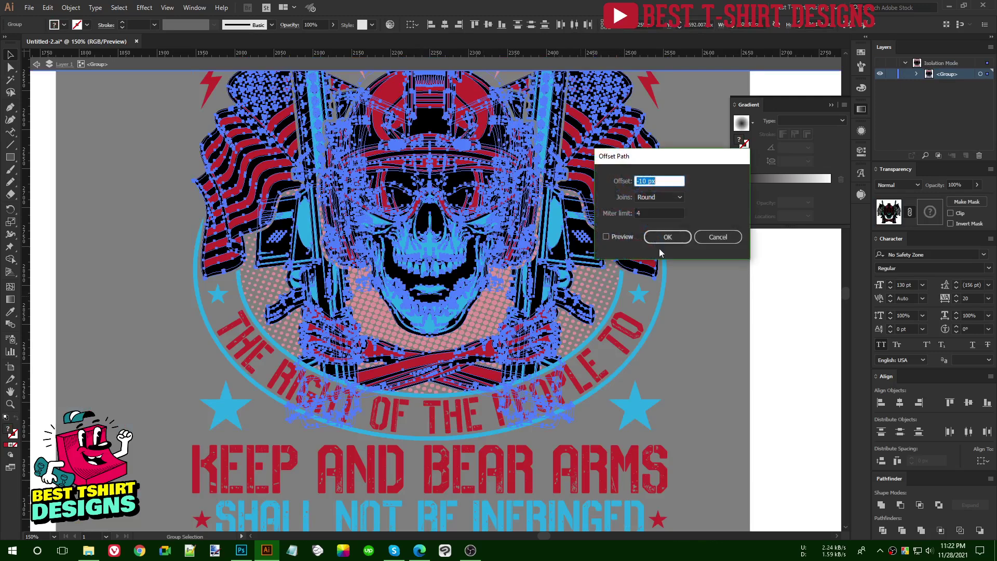
key(Tab)
click(605, 236)
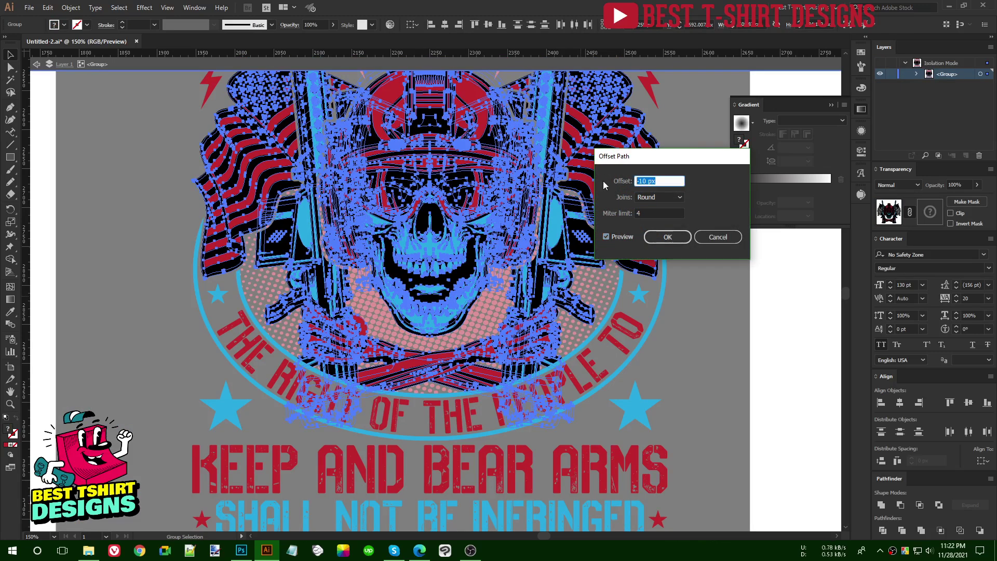
text(10)
double_click(648, 181)
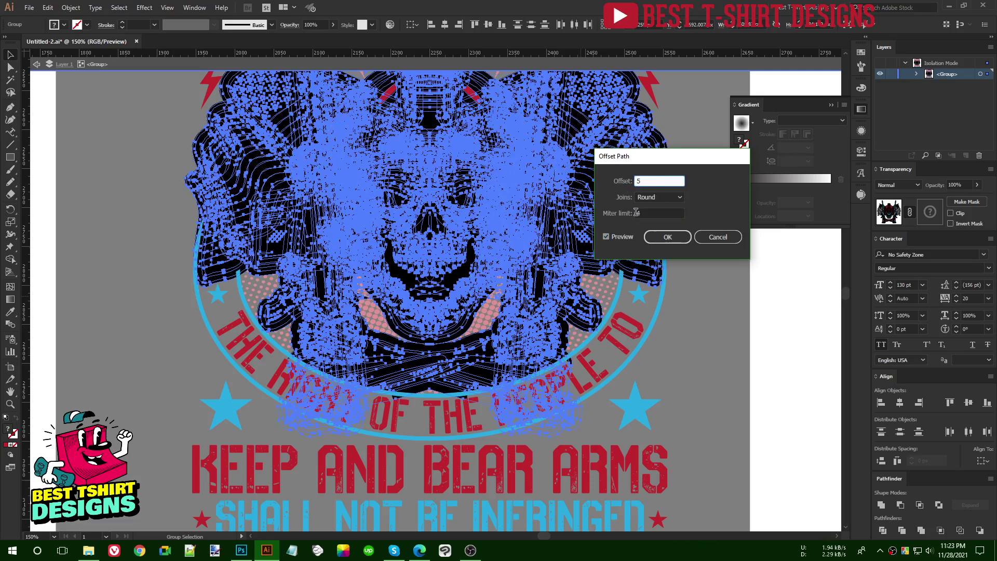
click(657, 213)
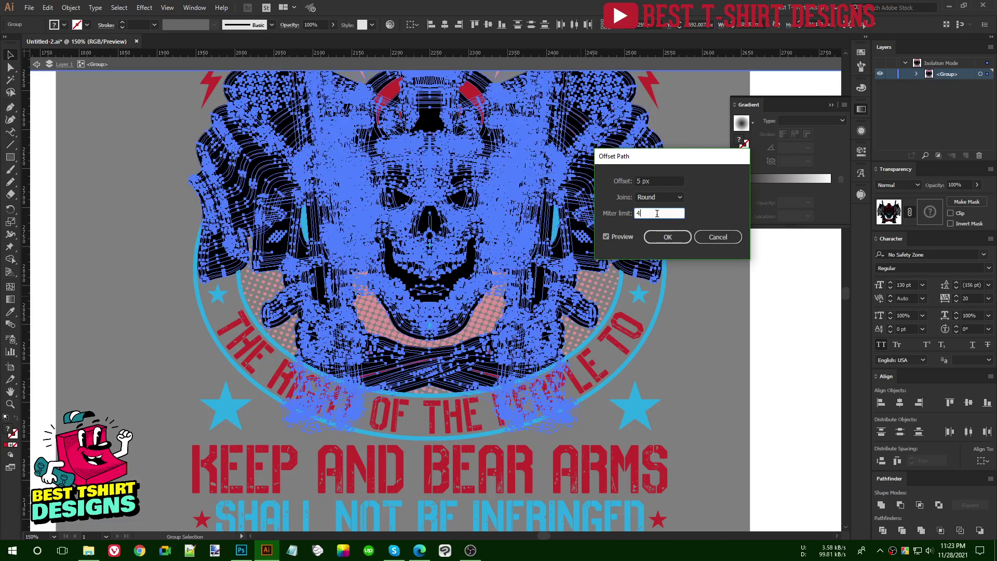
click(650, 239)
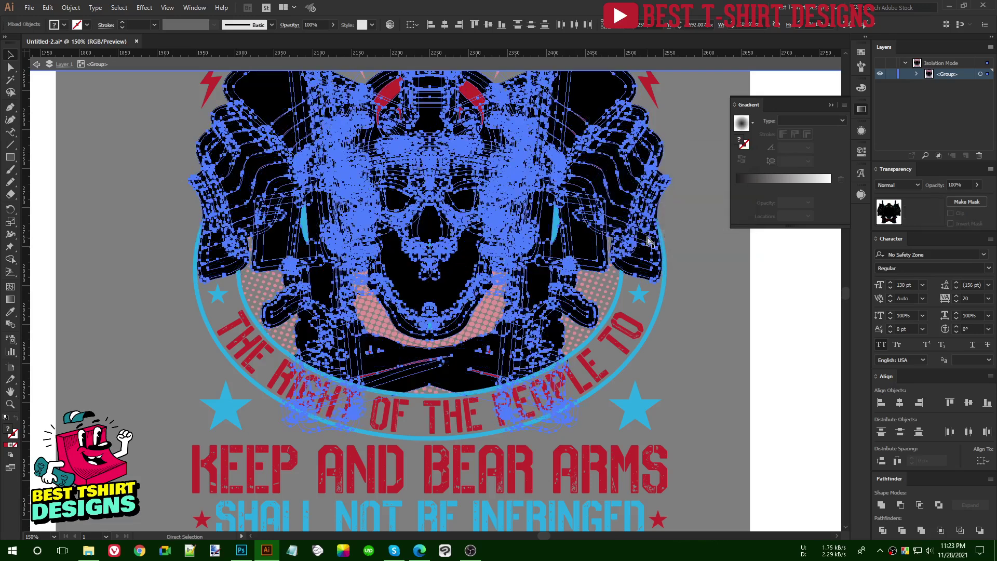
key(Escape)
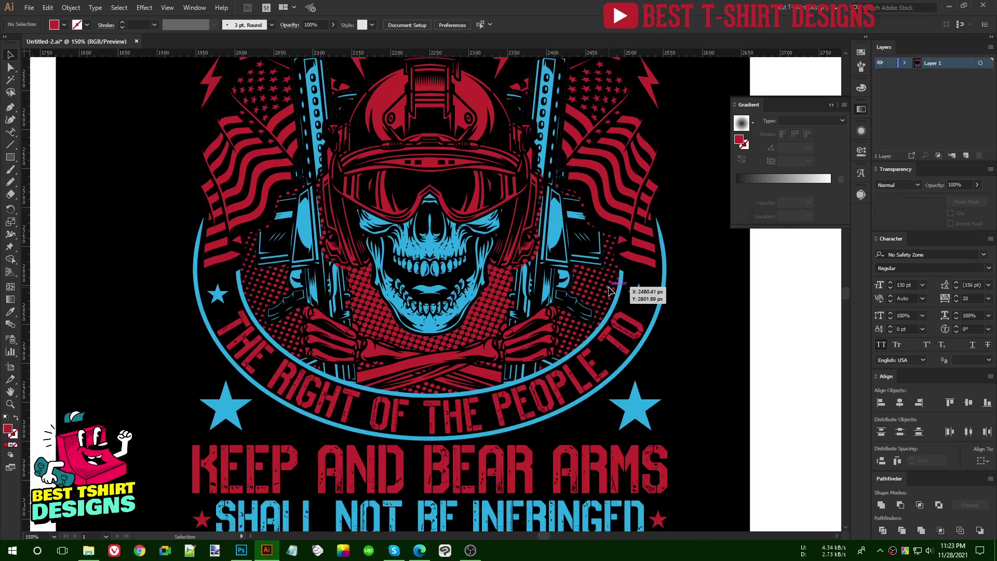
Paste the cut outlines in place inside the halftone's opacity mask and unite them into one black shape.
click(612, 292)
click(924, 212)
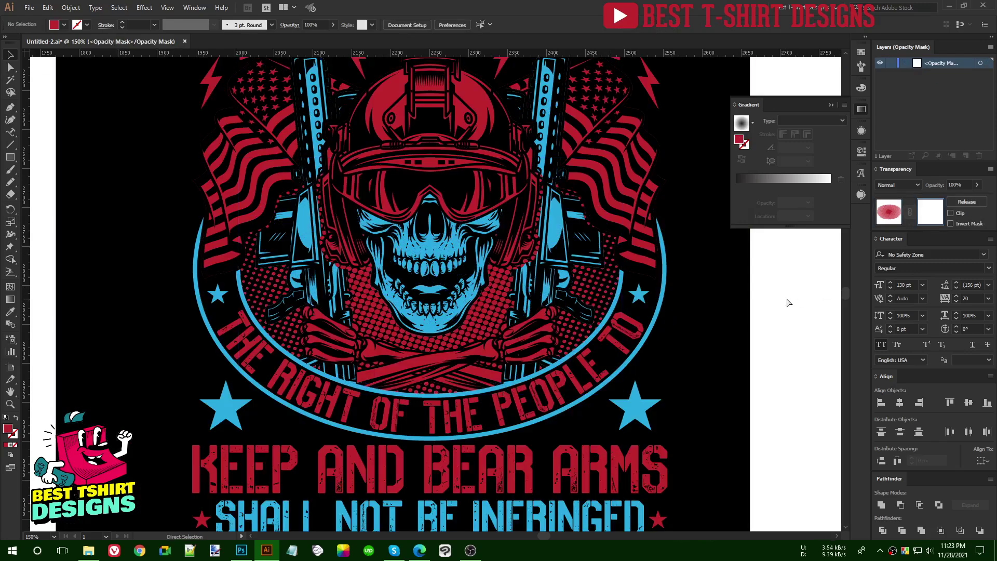
key(ctrl+f)
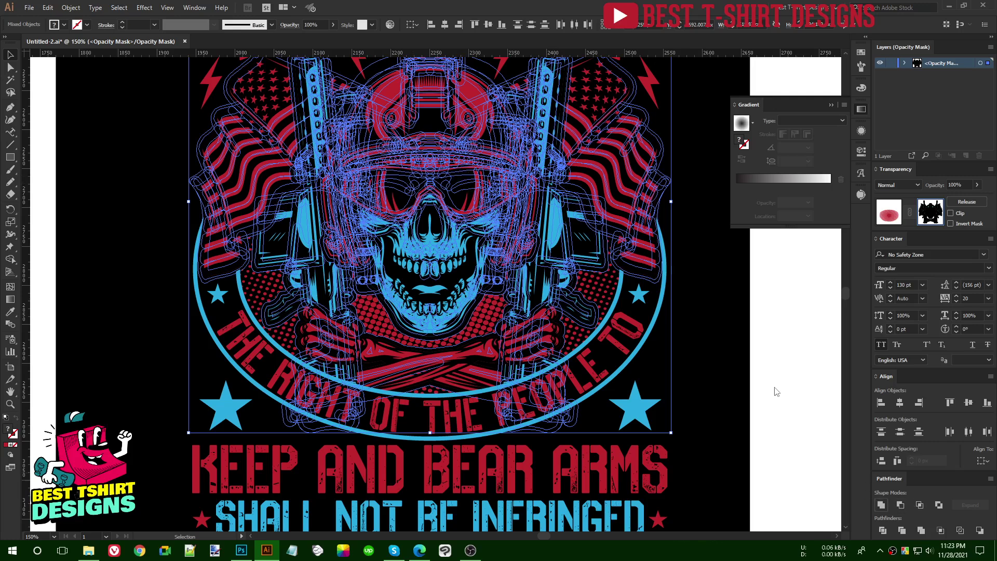
key(ctrl+8)
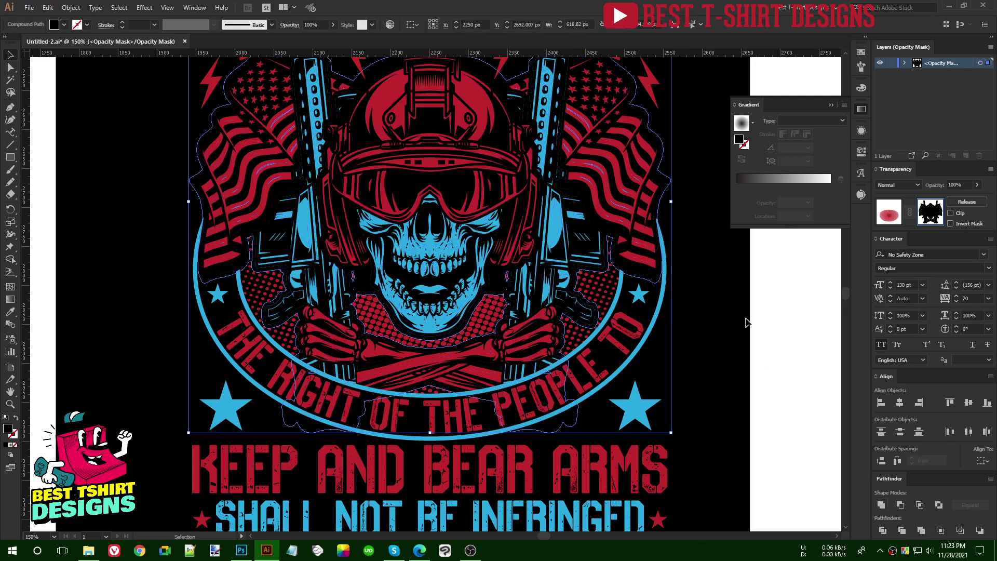
click(779, 317)
With a smaller Eraser, cut through the black mask shape around the gaps between the jaw and rifles on both sides.
scroll(503, 289, up, 1)
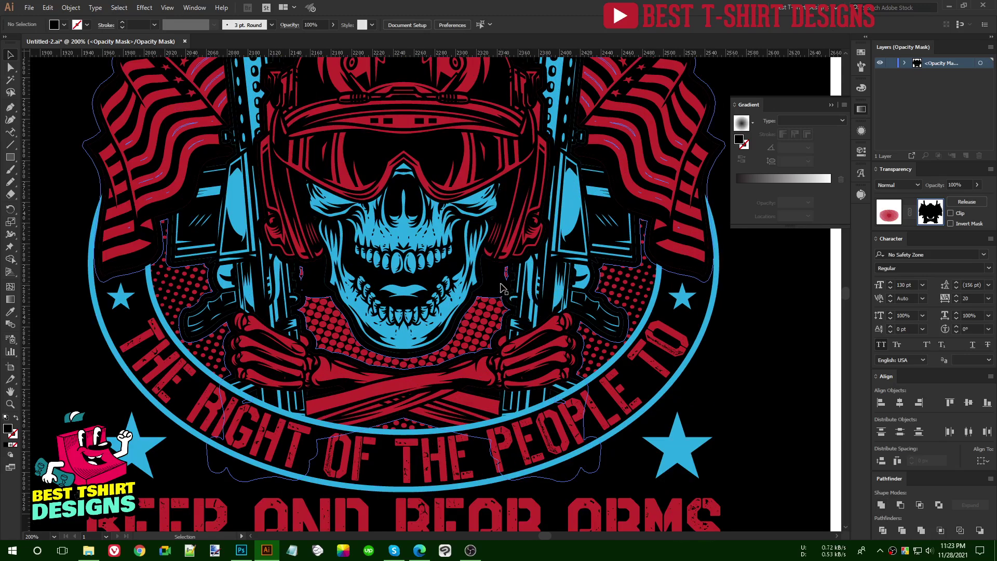
scroll(503, 289, up, 1)
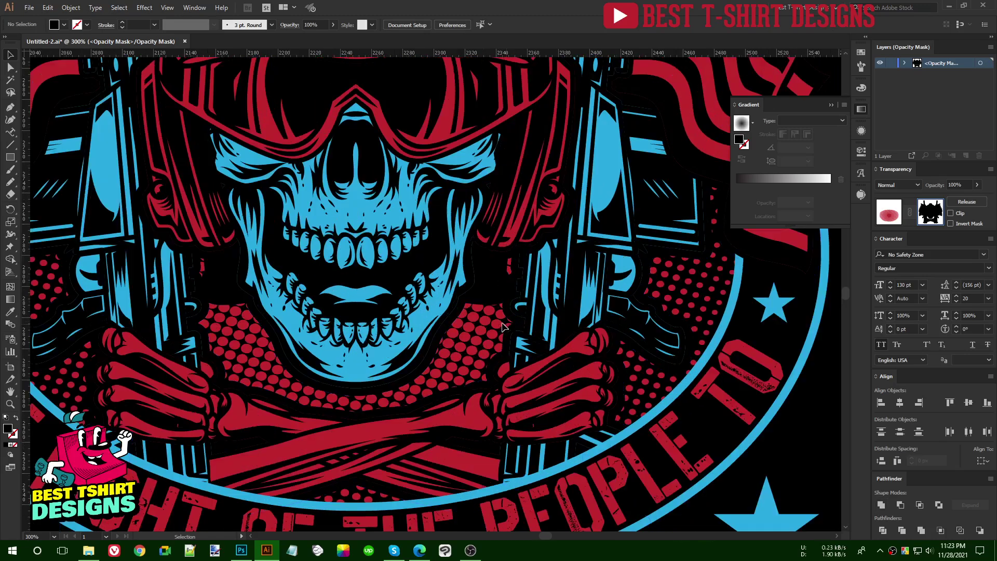
click(491, 281)
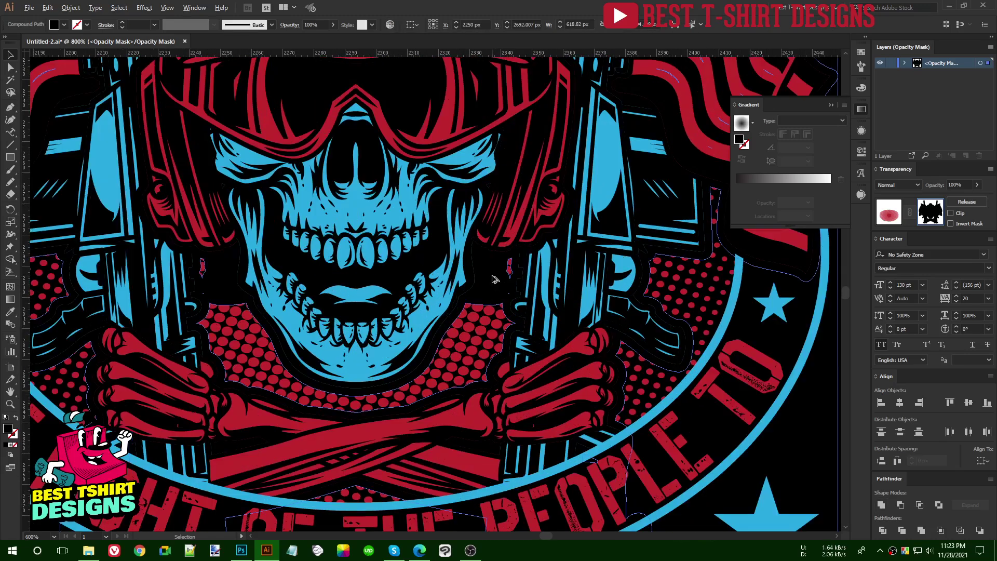
scroll(492, 280, up, 3)
key(shift+e)
key(bracketleft)
key(bracketleft)
key(bracketleft)
key(bracketleft)
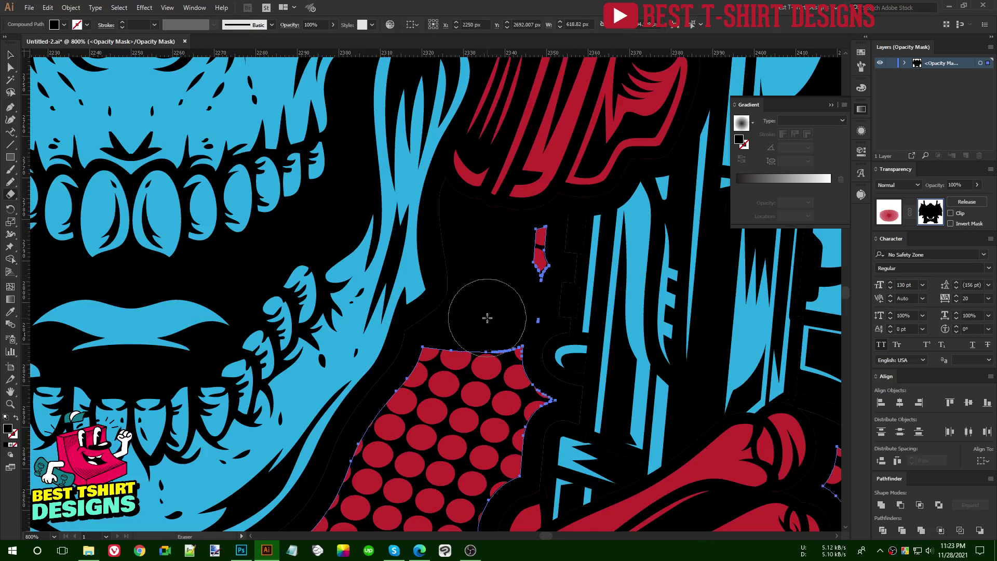
key(bracketleft)
key(bracketleft)
key(bracketleft)
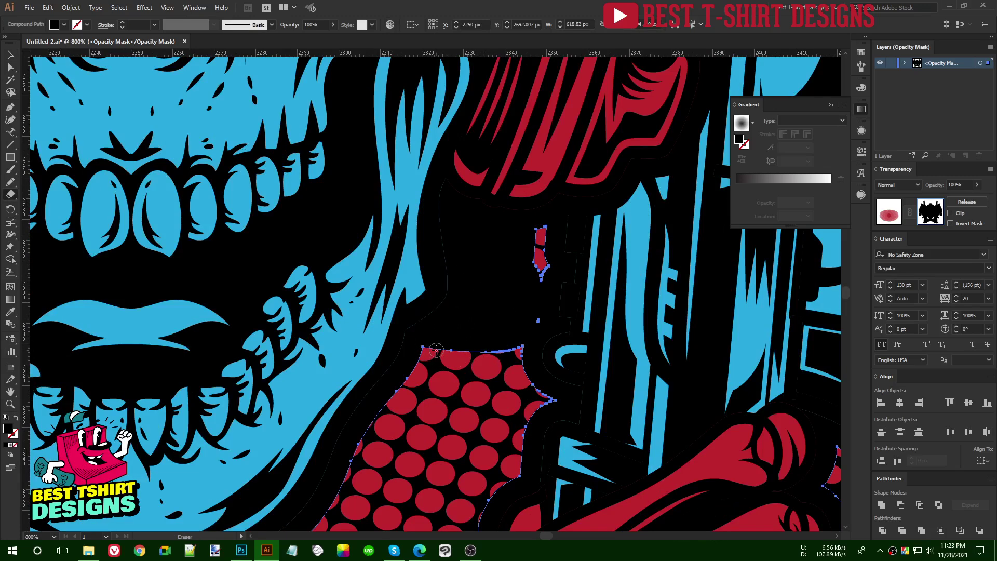
mouse_move(430, 349)
mouse_down()
mouse_move(455, 278)
mouse_move(451, 205)
mouse_move(534, 237)
mouse_move(530, 327)
mouse_move(512, 373)
mouse_up()
scroll(622, 310, down, 3)
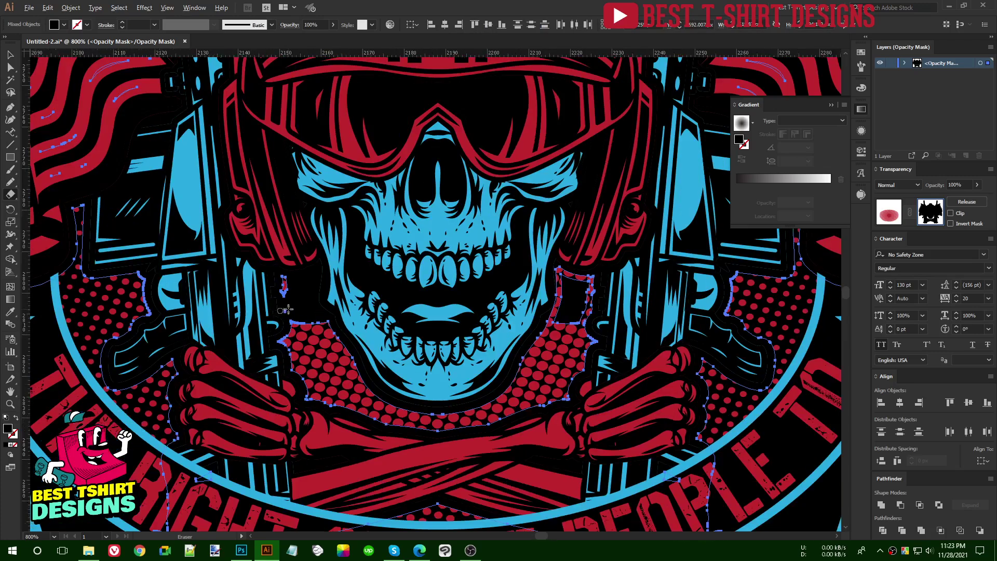
scroll(279, 310, up, 4)
mouse_move(311, 343)
mouse_down()
mouse_move(289, 271)
mouse_move(308, 225)
mouse_move(383, 208)
mouse_move(372, 258)
mouse_move(400, 326)
mouse_move(393, 373)
mouse_up()
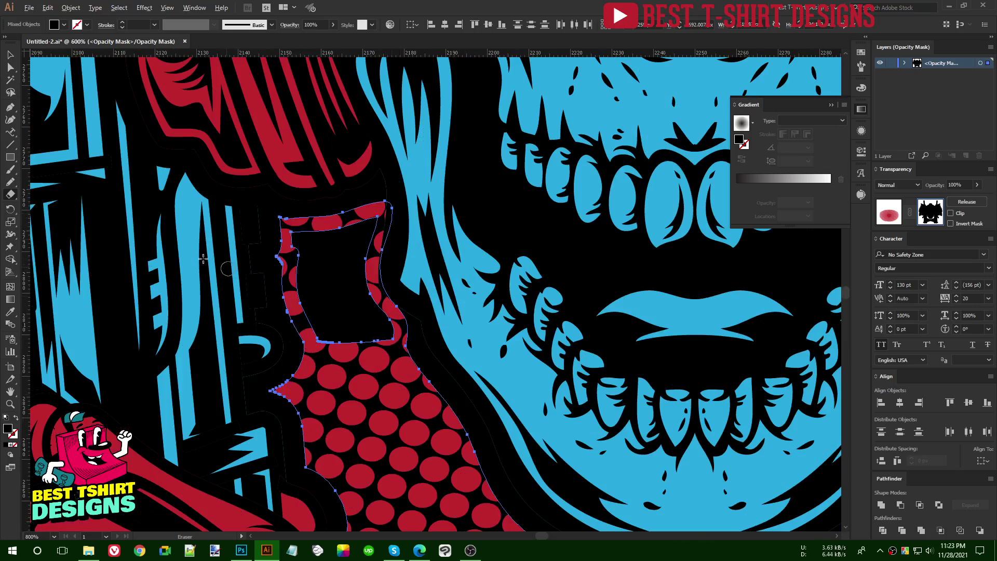
Delete the two detached black mask pieces between the jaw and the rifles.
scroll(392, 374, down, 4)
key(v)
click(412, 291)
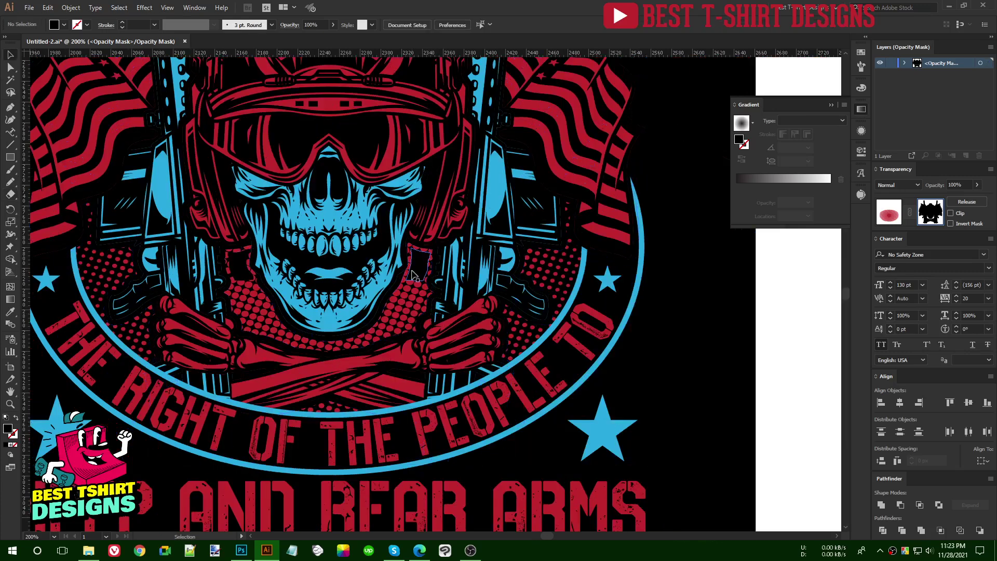
click(410, 274)
shift+click(242, 269)
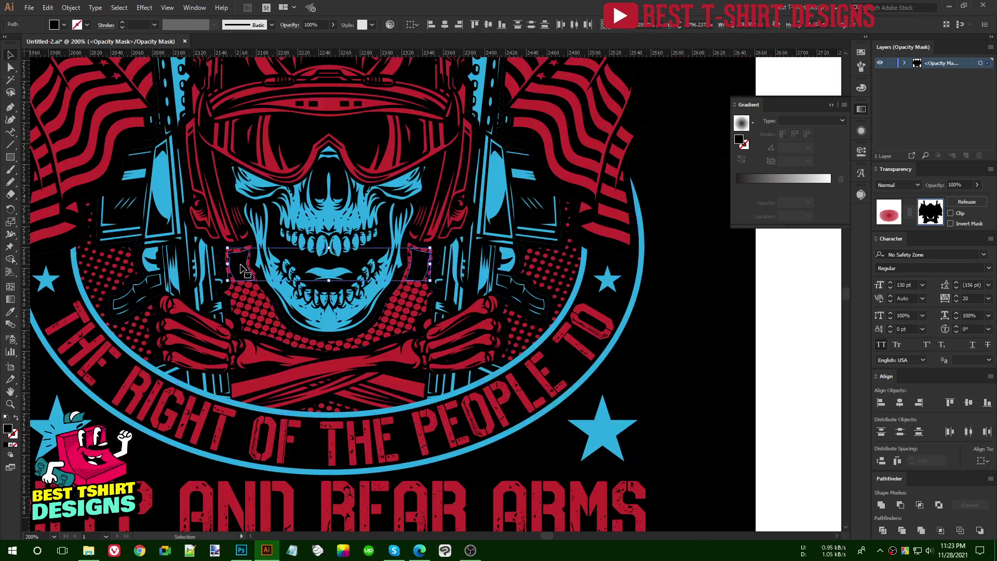
key(Delete)
scroll(451, 340, down, 2)
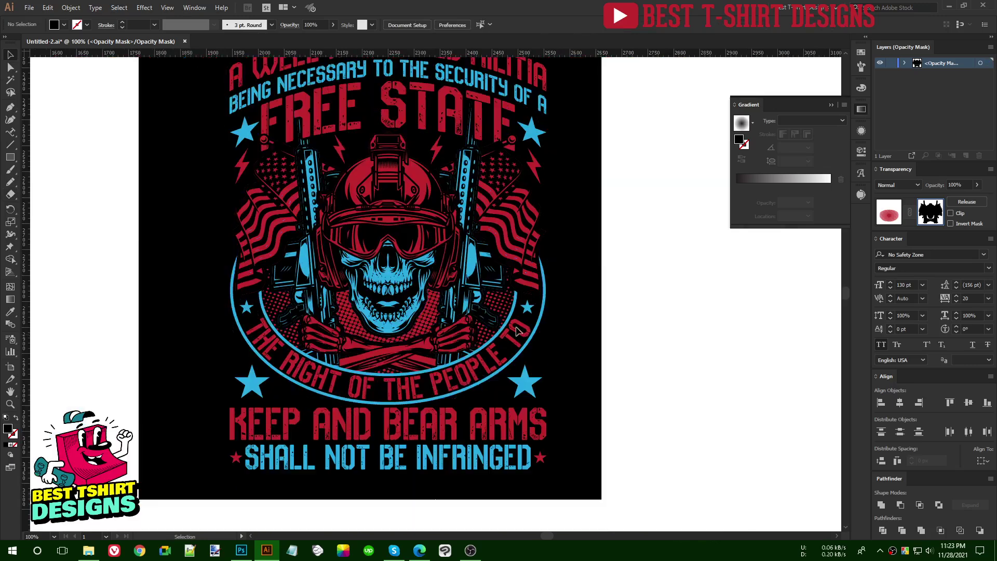
Leave the opacity mask and duplicate the masked halftone straight up behind the helmet.
click(888, 214)
click(677, 316)
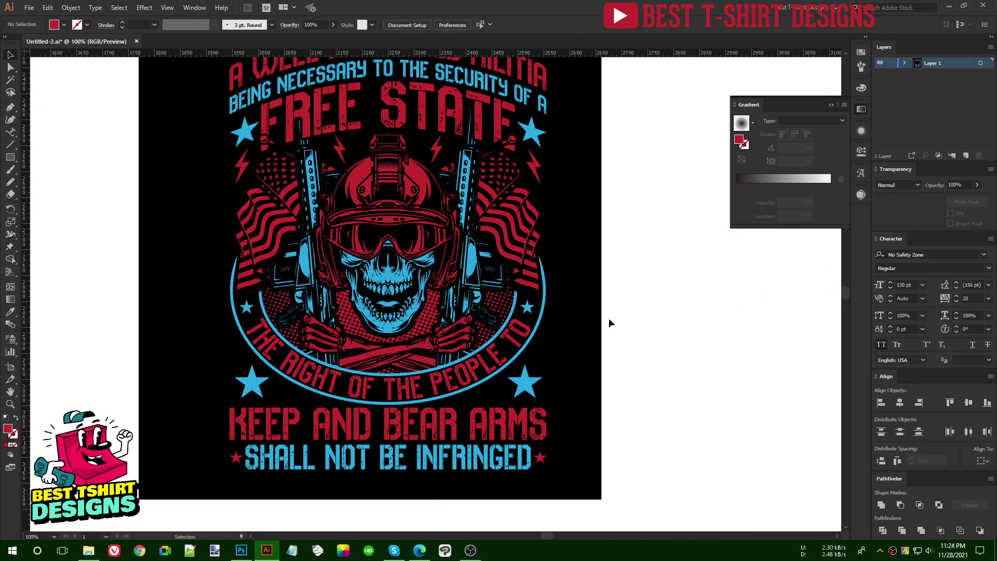
click(502, 302)
drag(502, 301, 502, 228)
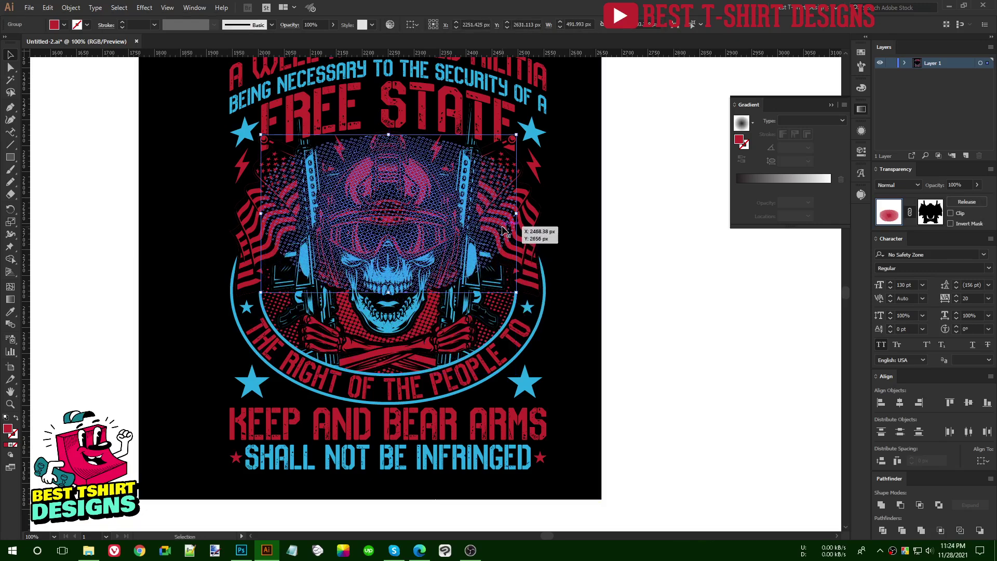
click(657, 310)
scroll(624, 290, up, 3)
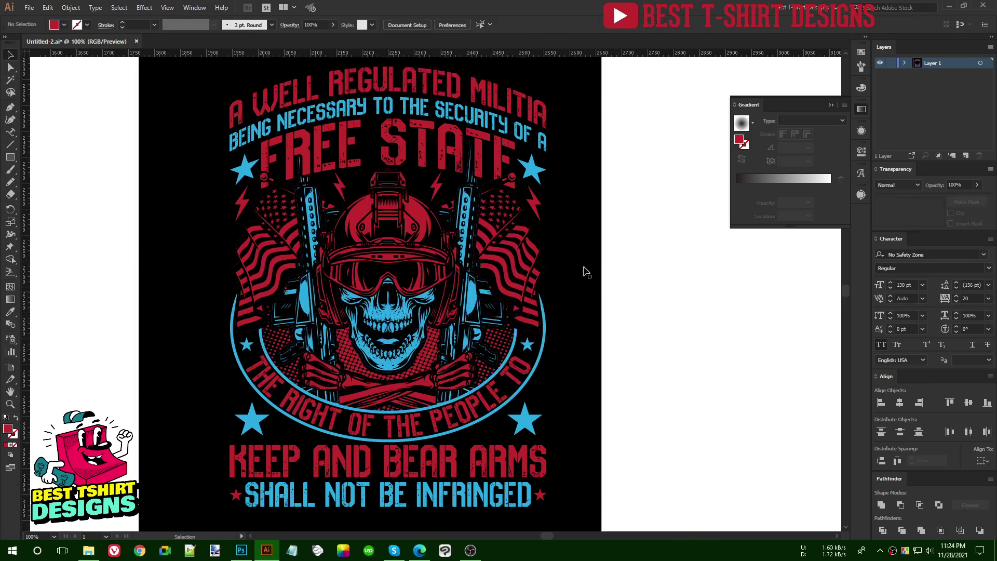
Delete the black shape from the upper halftone copy's opacity mask and return to the artwork.
click(421, 182)
key(ctrl+=)
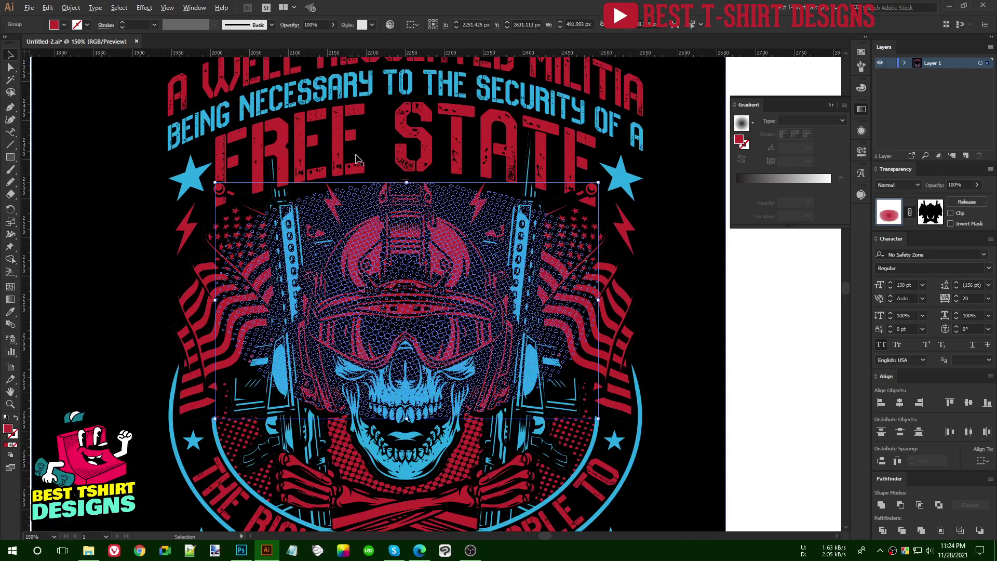
click(930, 215)
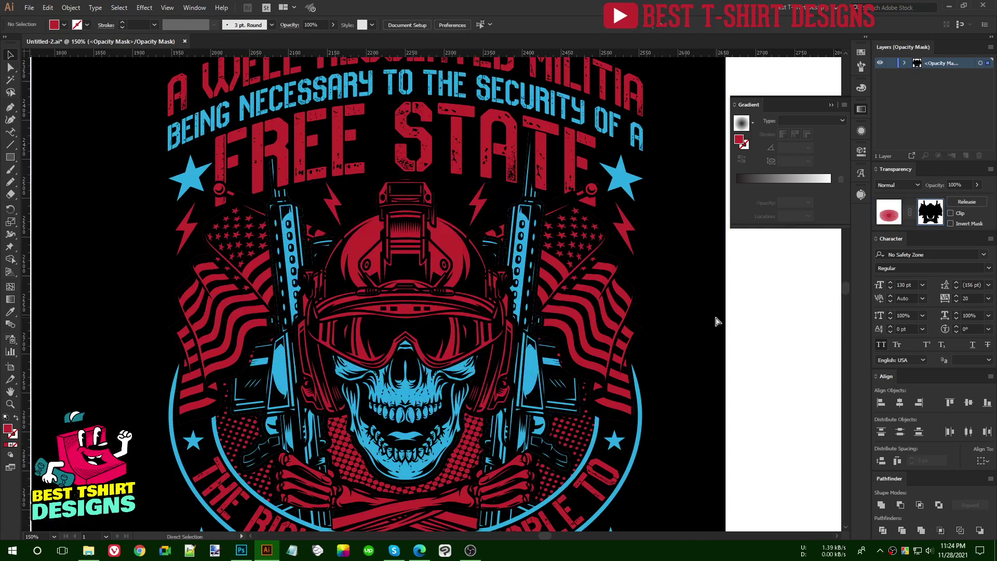
key(Delete)
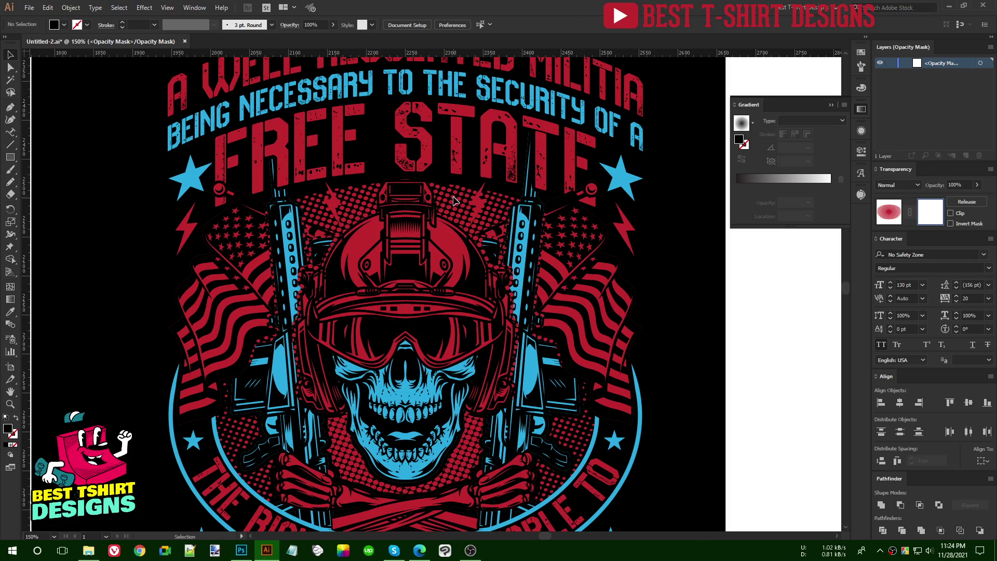
click(889, 211)
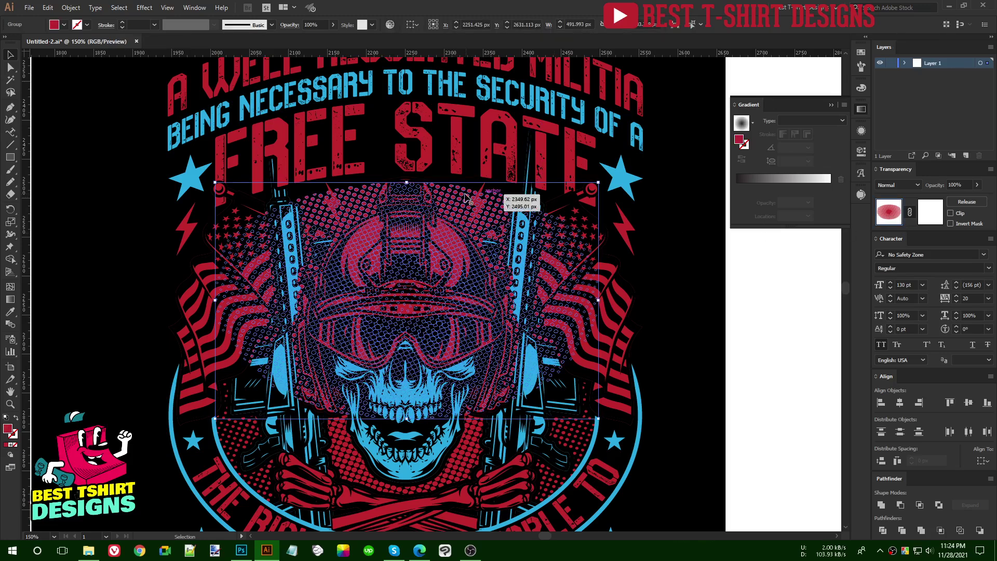
Move the upper halftone up 8 px and erase its lower part in a straight rectangle across the helmet.
drag(465, 197, 466, 190)
key(shift+e)
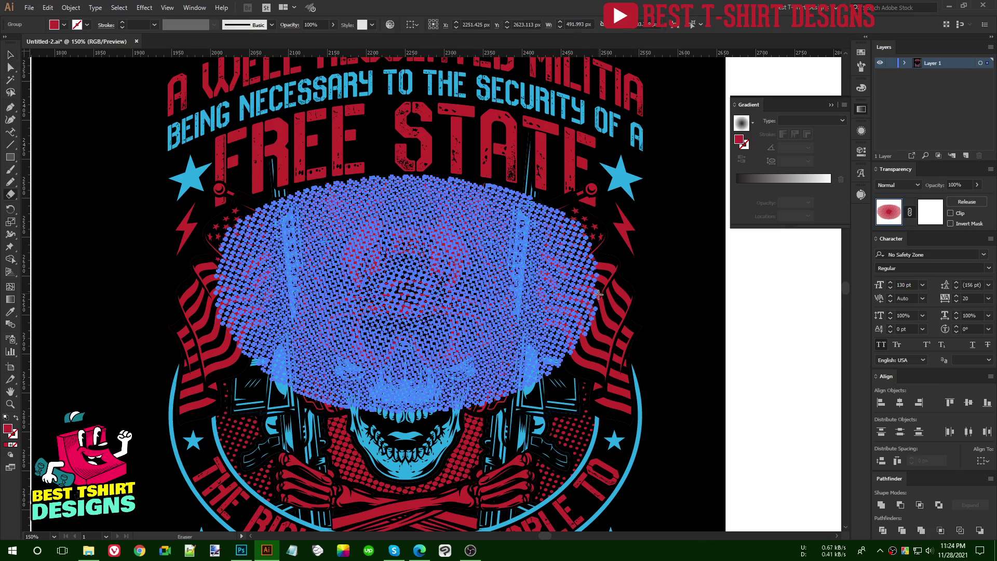
mouse_move(688, 449)
mouse_down()
mouse_move(238, 327)
mouse_move(82, 249)
mouse_up()
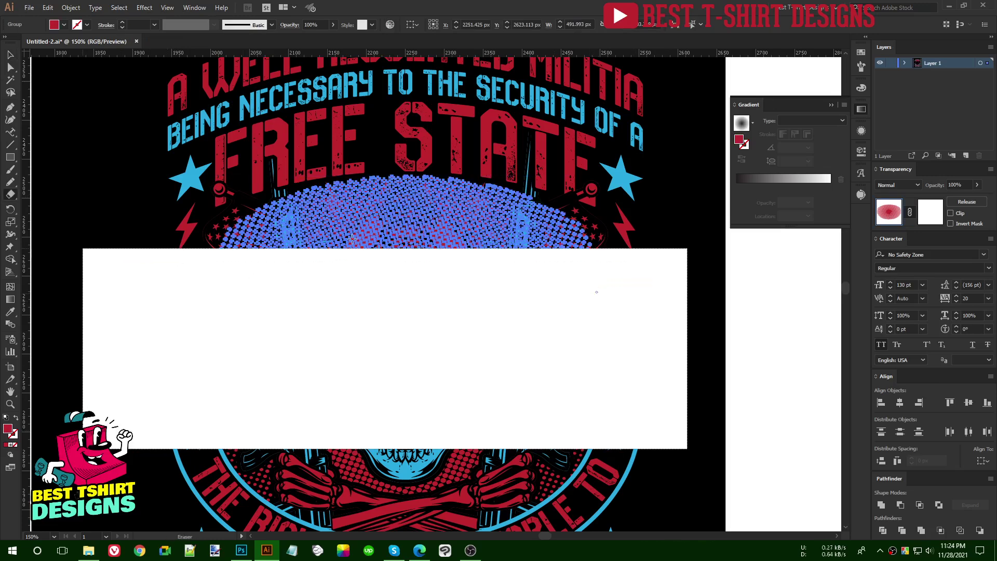
drag(352, 238, 352, 239)
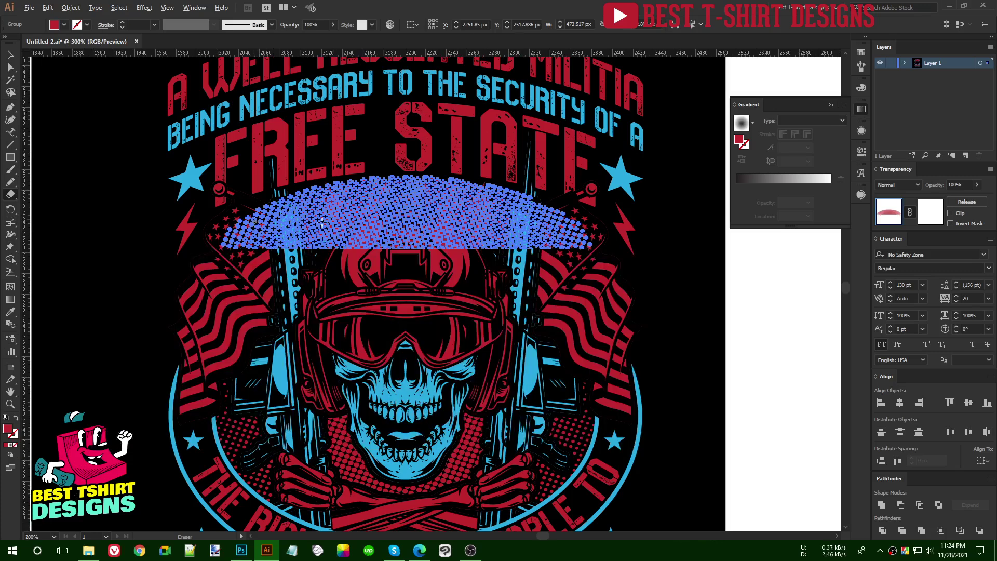
Erase the upper halftone's dots that overlap the flag outside the left rifle.
key(ctrl+equal)
key(ctrl+equal)
scroll(398, 245, up, 1)
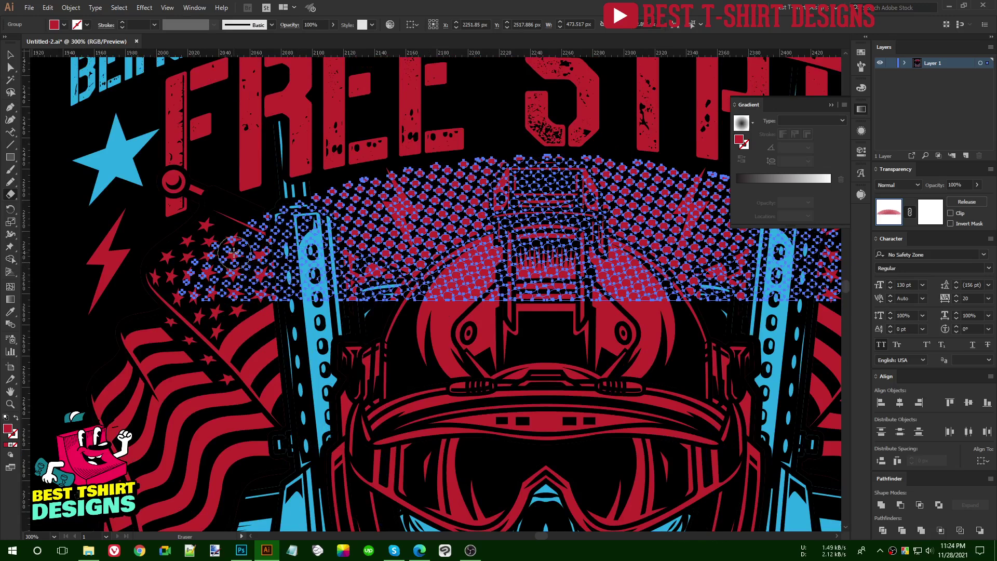
drag(231, 238, 410, 320)
mouse_move(338, 296)
mouse_down()
mouse_move(200, 261)
mouse_move(229, 255)
mouse_move(216, 263)
mouse_move(229, 304)
mouse_move(169, 286)
mouse_move(263, 302)
mouse_up()
key(v)
drag(473, 346, 286, 335)
click(544, 166)
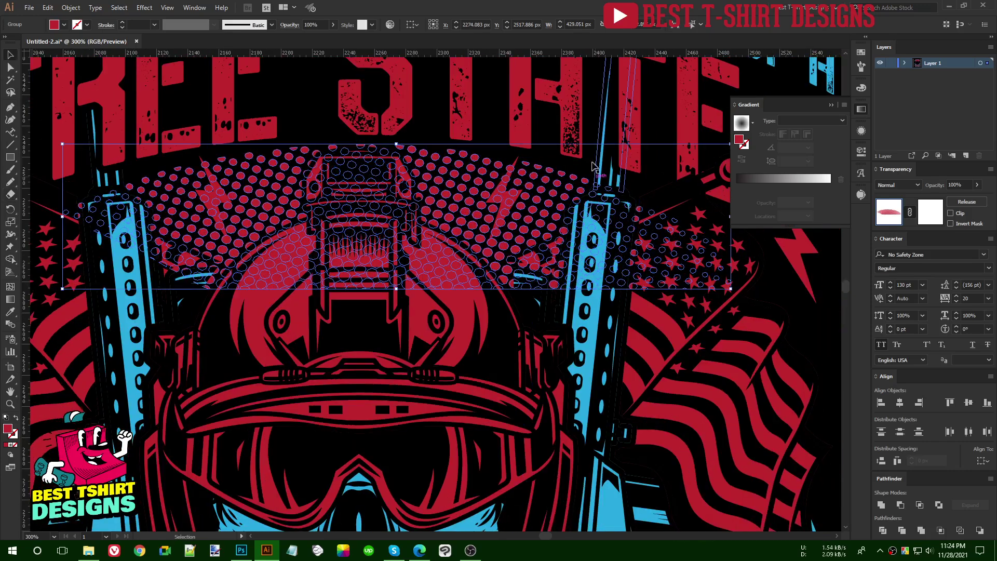
scroll(544, 166, down, 3)
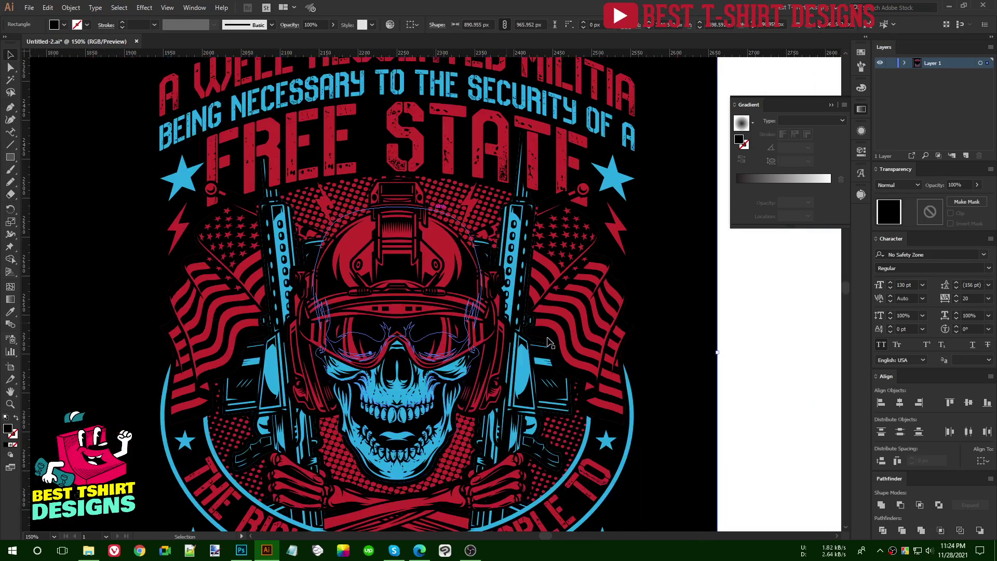
Delete the upper halftone behind the helmet and leave nothing selected.
scroll(581, 322, down, 1)
click(451, 174)
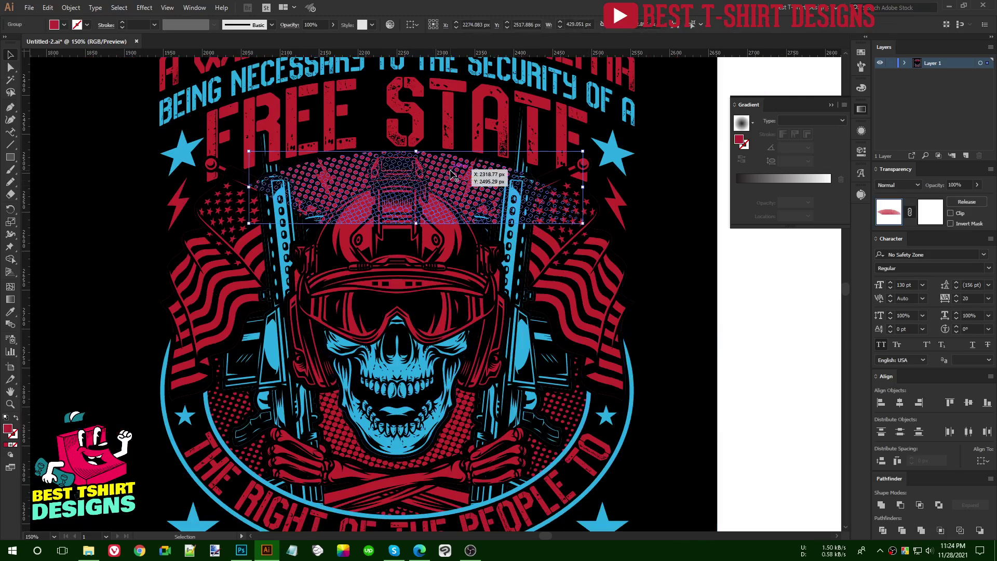
key(ctrl+1)
click(740, 298)
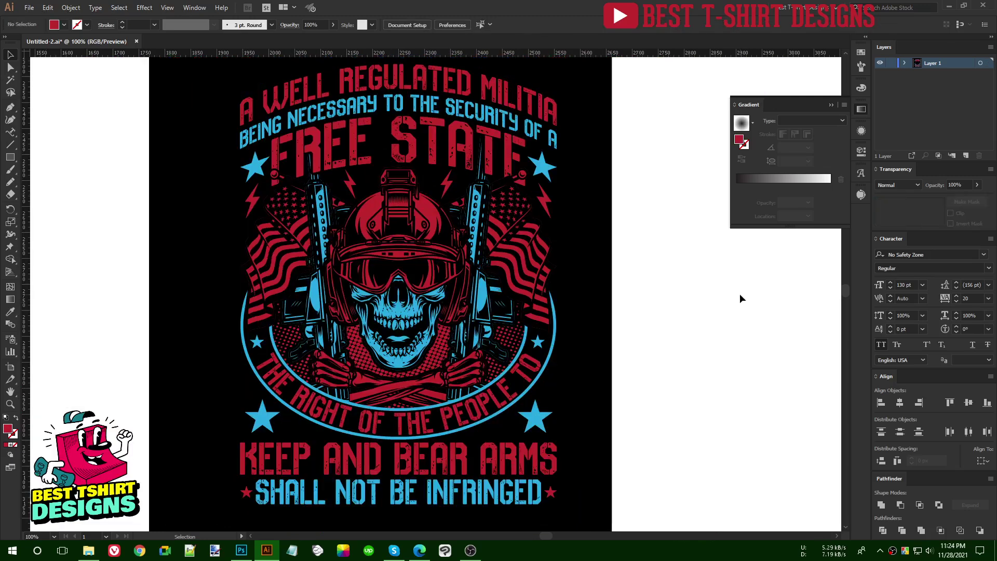
key(ctrl+minus)
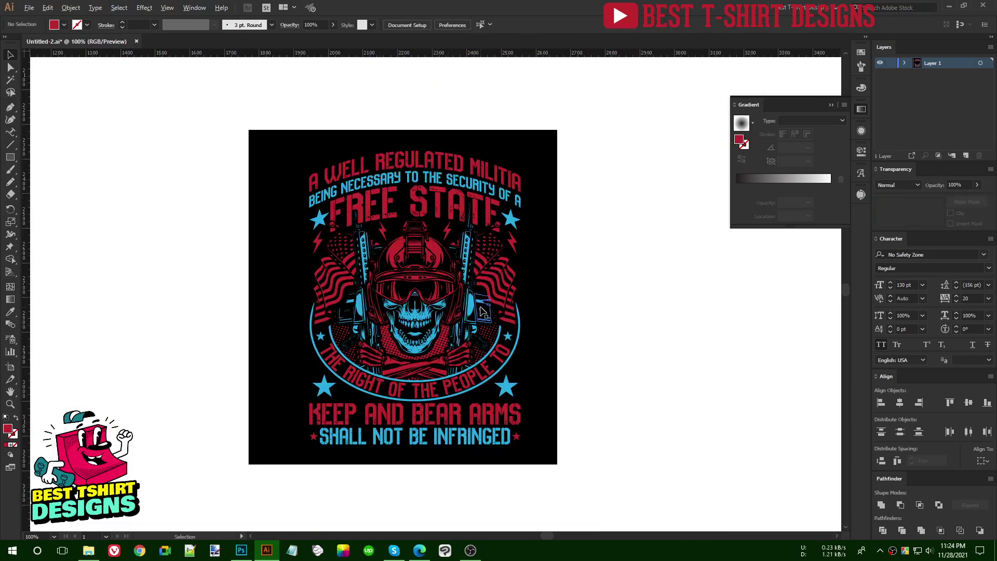
Select all the light blue artwork by its fill and recolor it with the lightest off-white swatch of the grays group.
key(ctrl+equal)
scroll(671, 331, up, 1)
key(y)
click(524, 438)
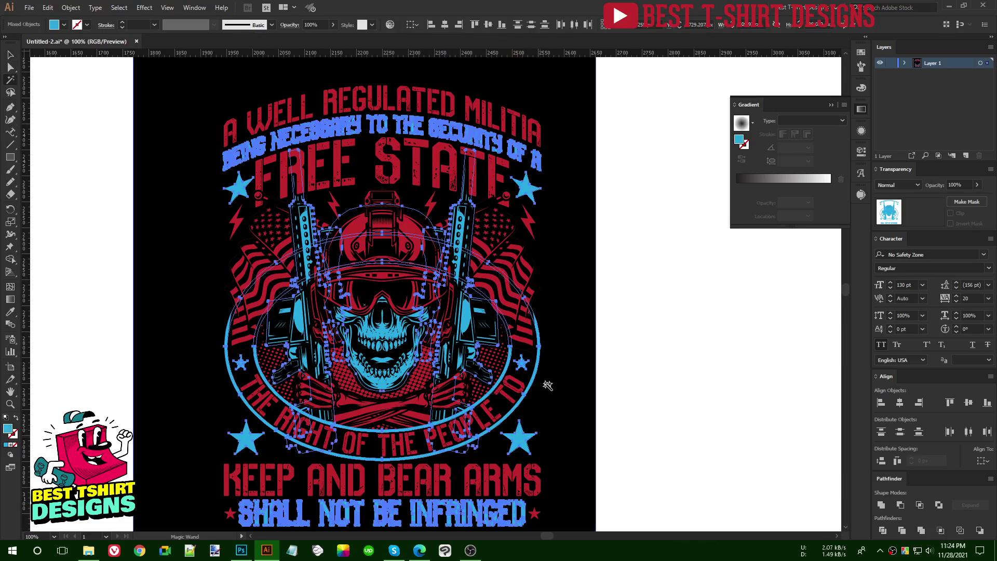
click(860, 53)
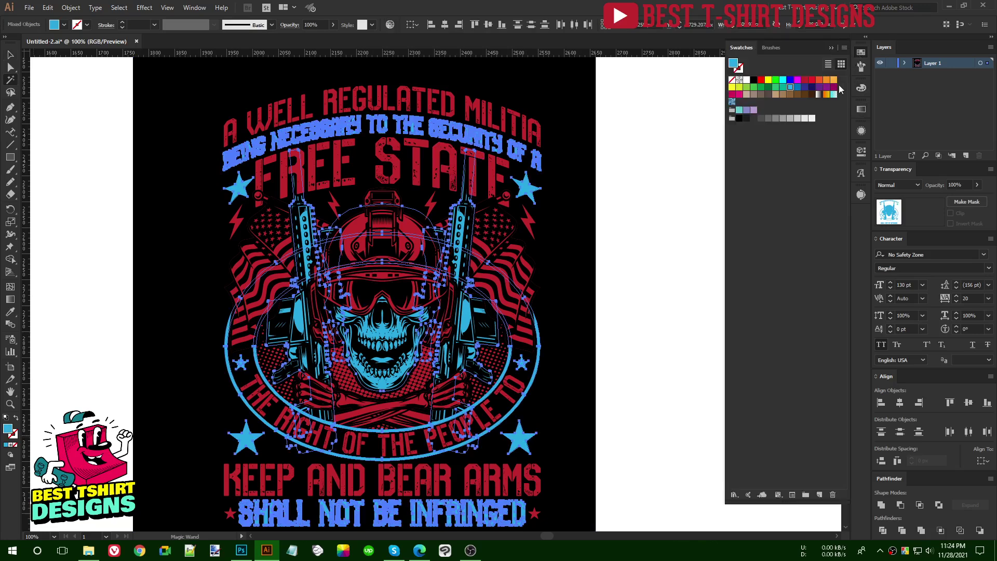
click(812, 119)
key(v)
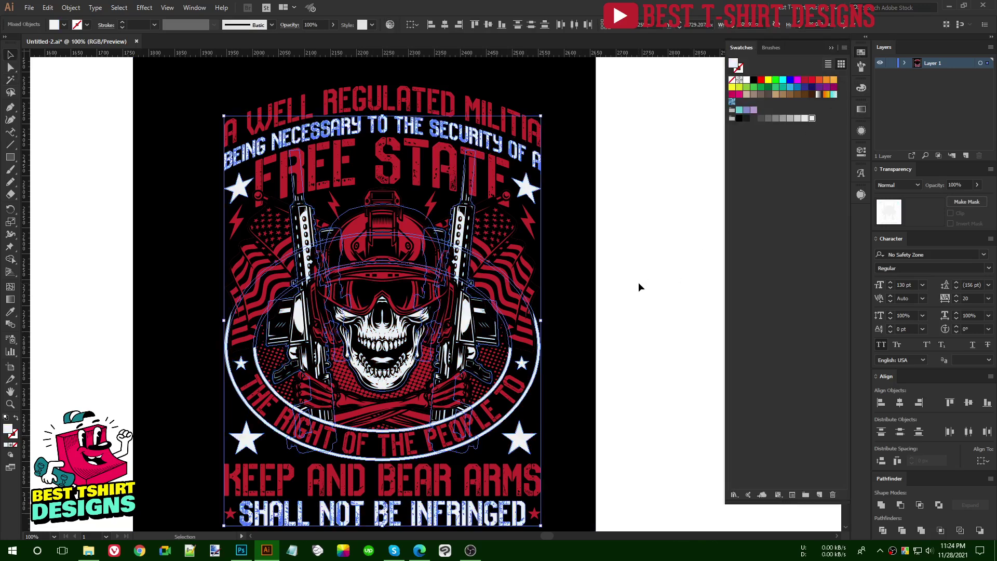
click(639, 283)
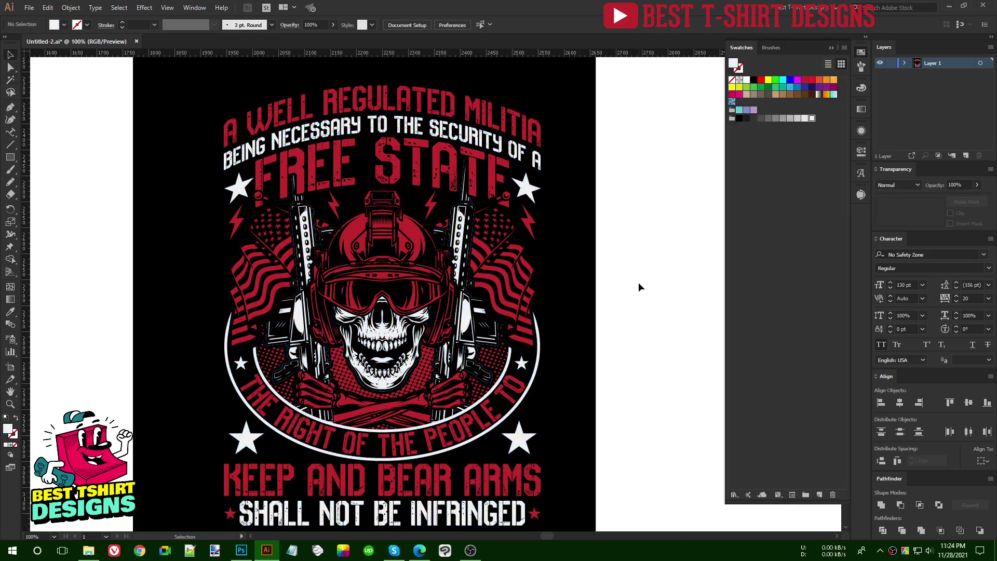
Recolor the two inner lightning bolts beside the helmet off-white by sampling the star's fill.
click(434, 205)
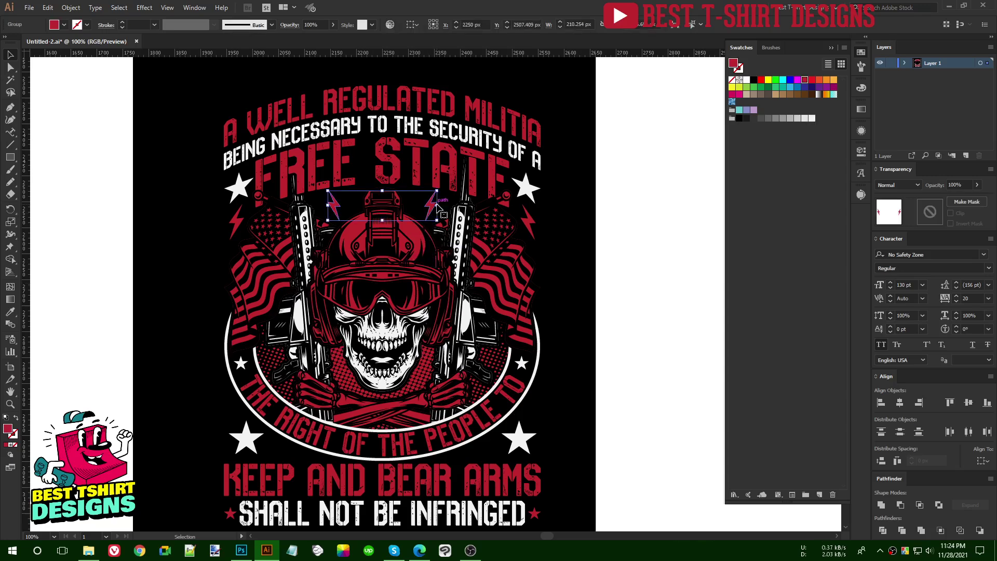
key(i)
click(528, 188)
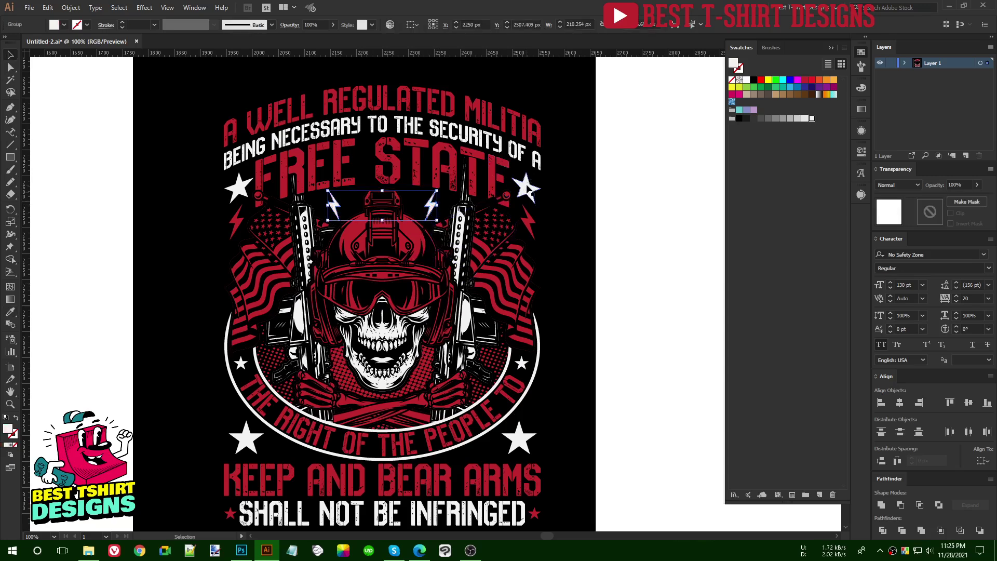
double_click(491, 228)
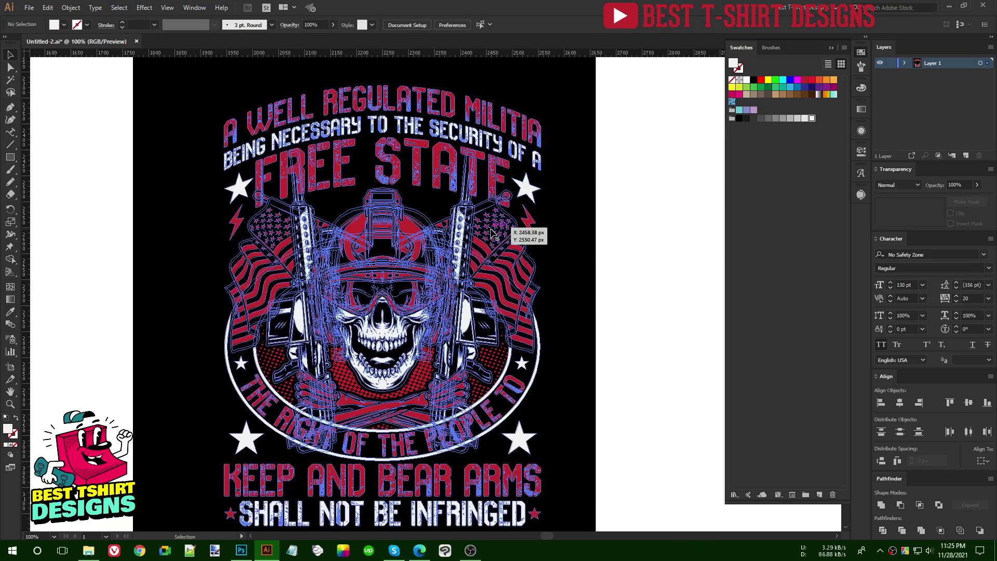
double_click(652, 282)
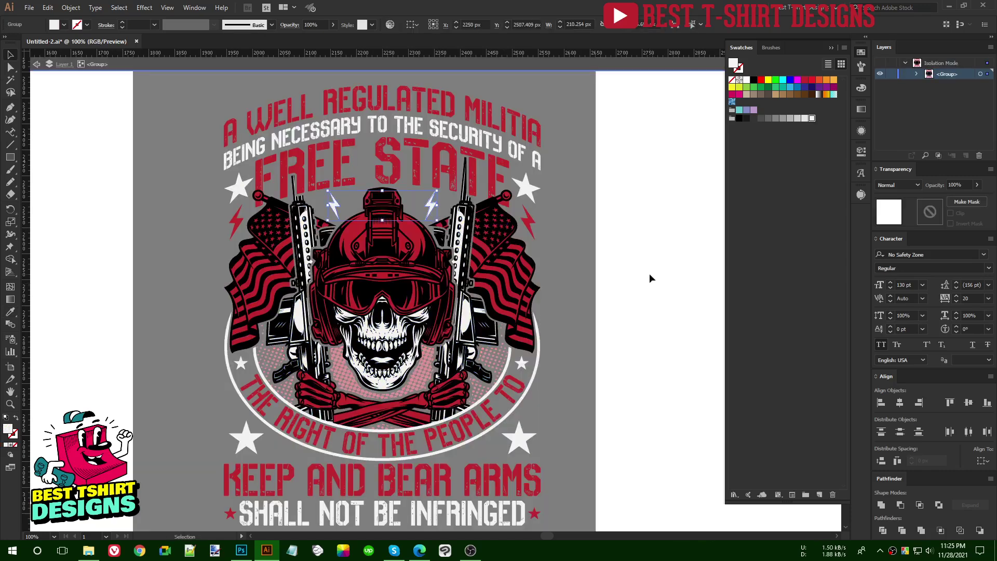
Center the recolored design in view and put the color swatches away.
scroll(649, 278, down, 1)
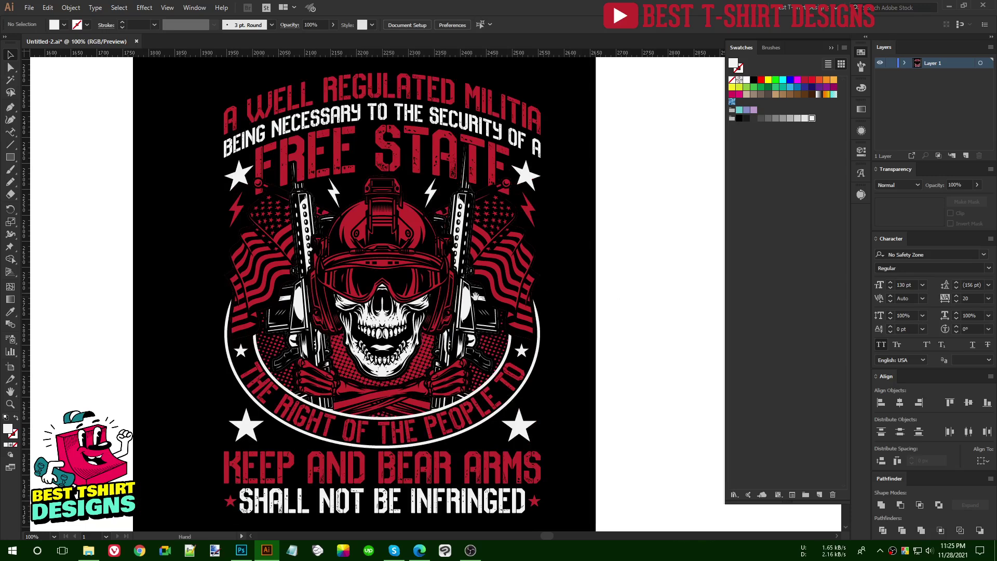
scroll(649, 273, left, 4)
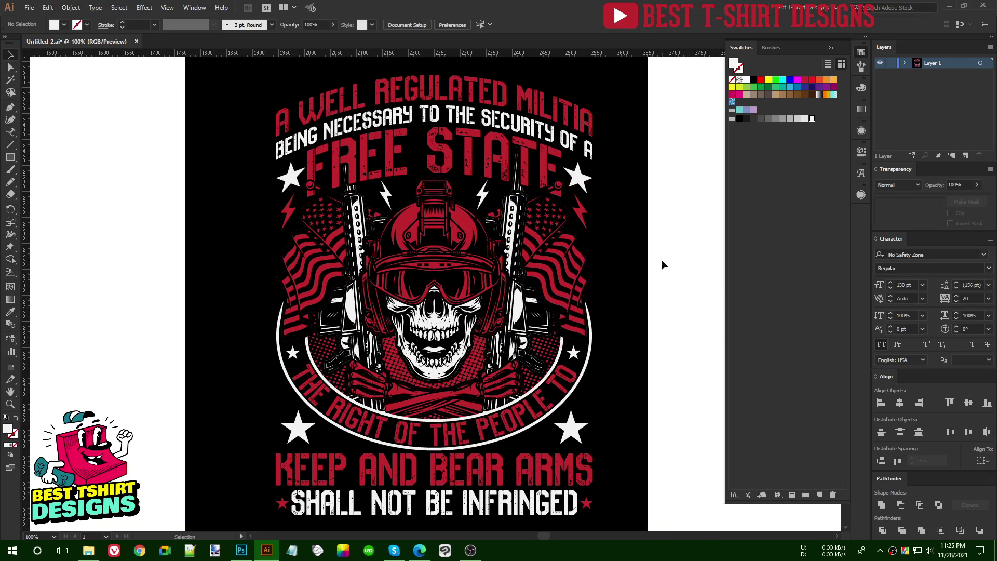
scroll(658, 260, left, 4)
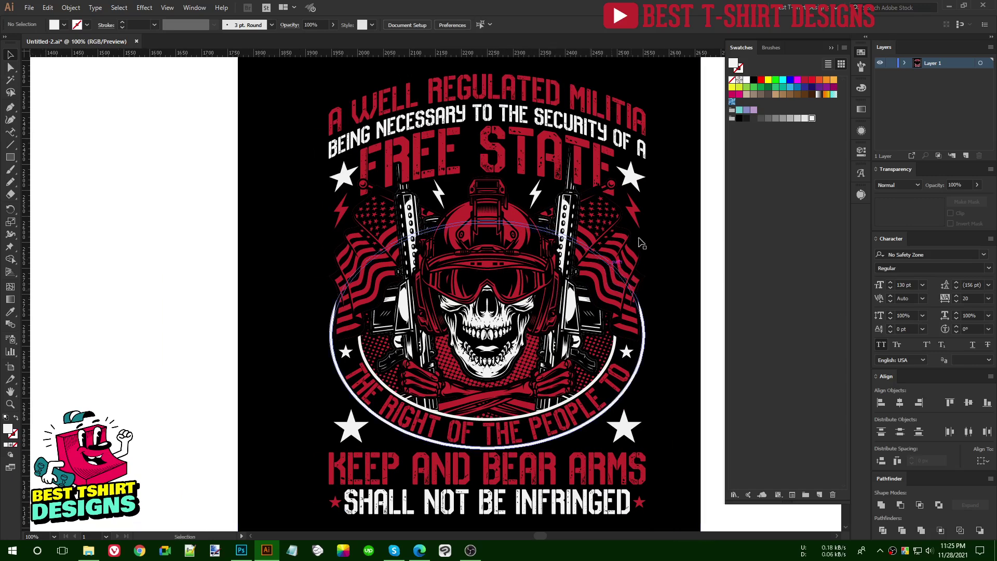
click(861, 54)
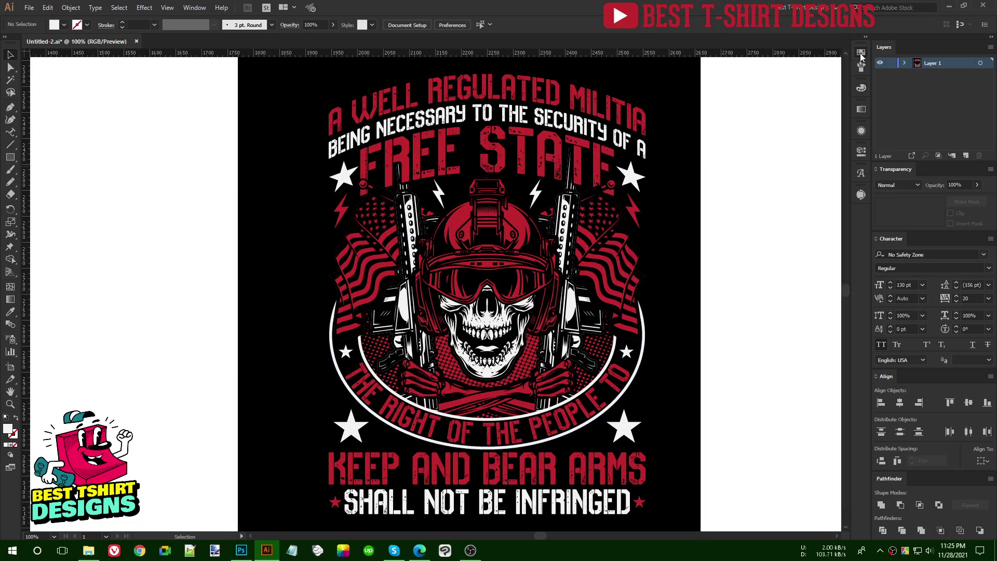